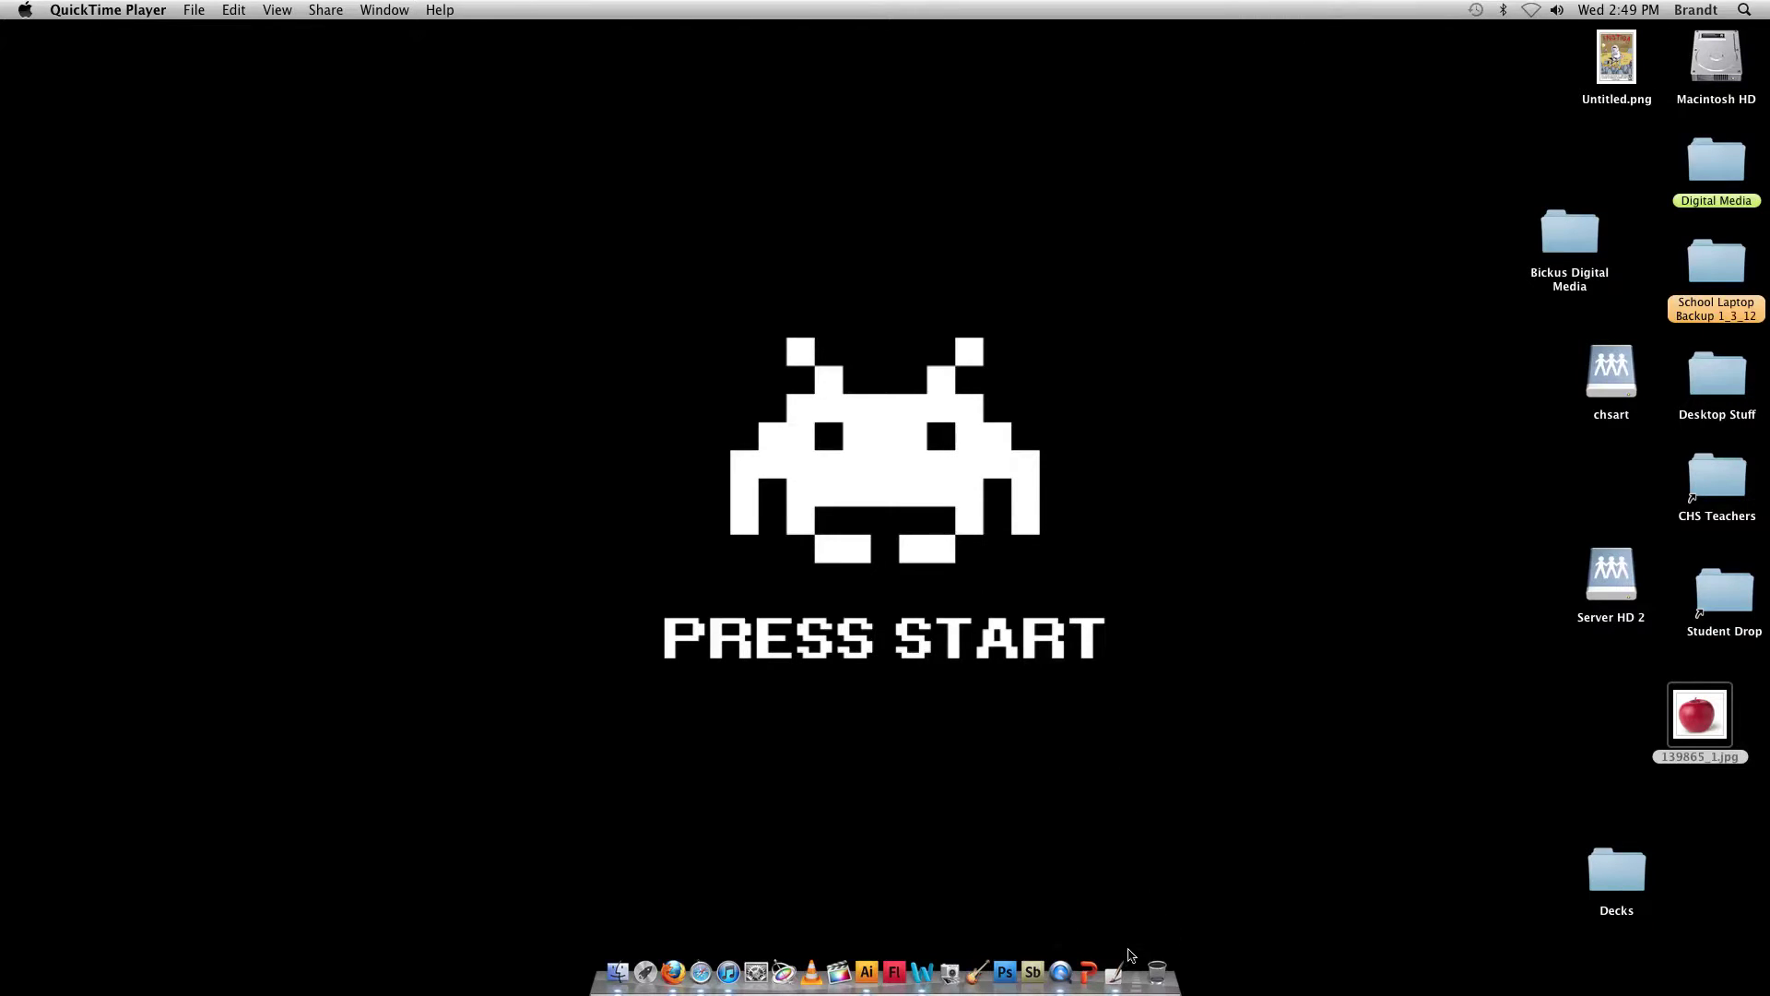
Launch Corel Painter 12 from its Dock icon
{"action": "left_click", "coordinate": [1118, 973]}
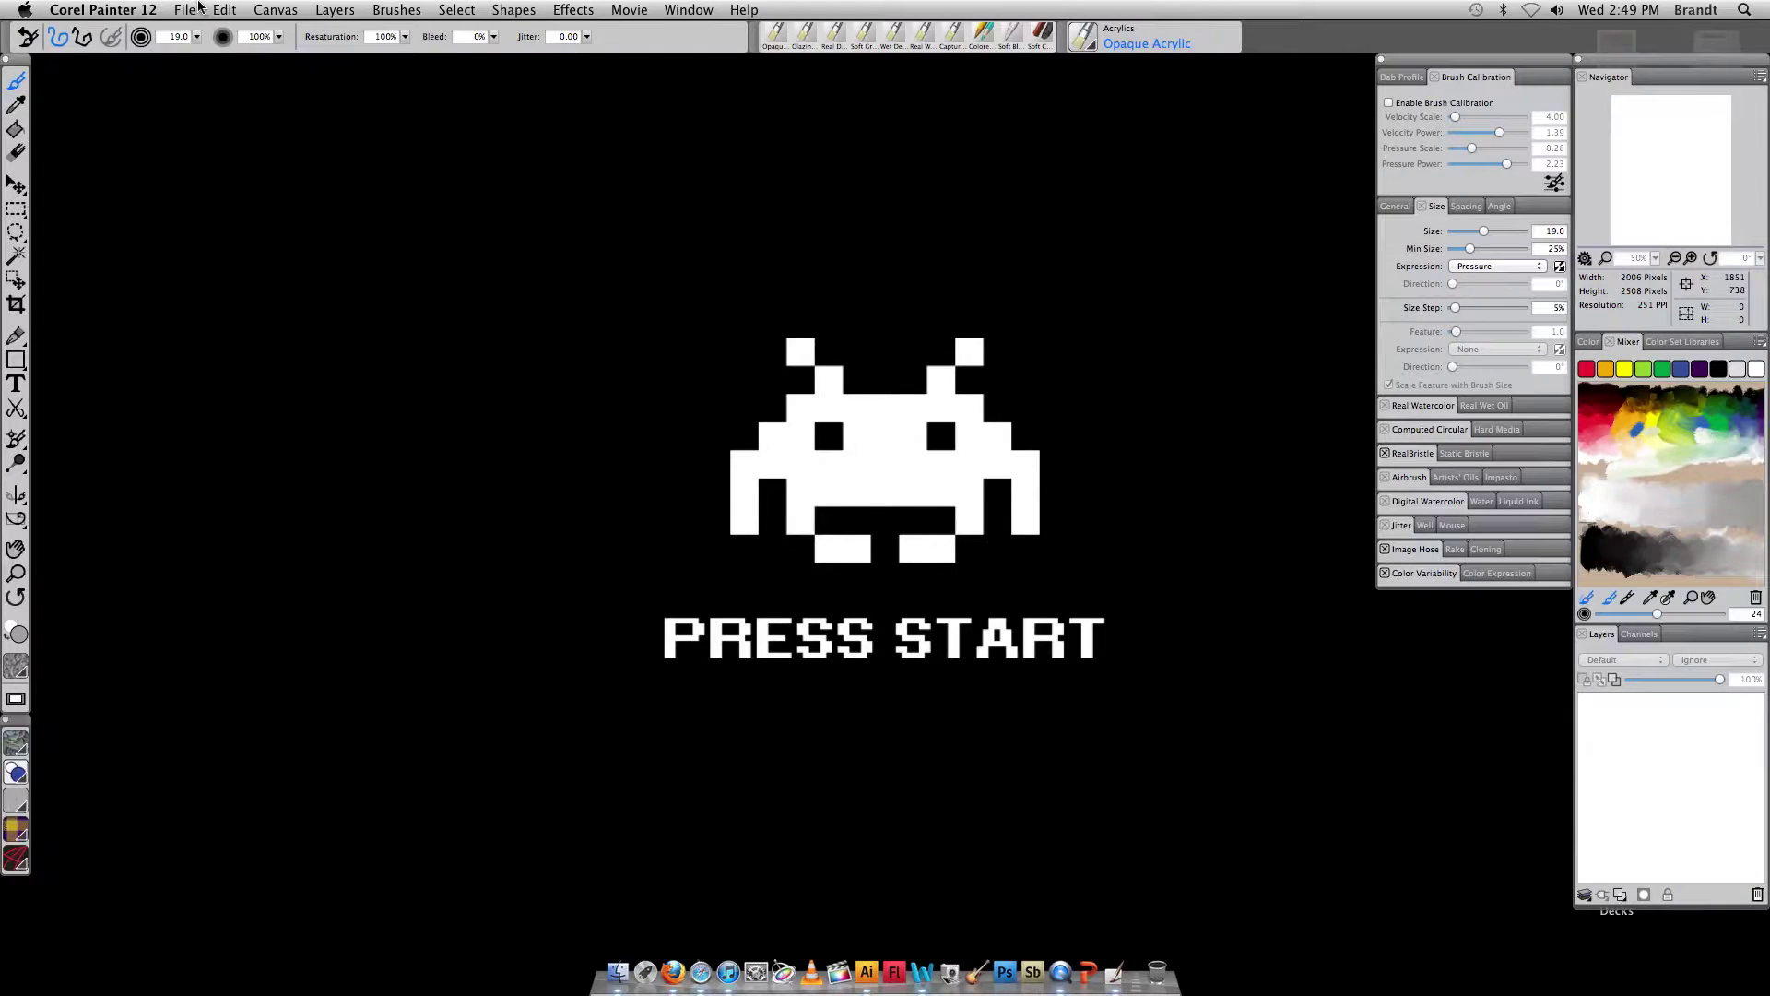
Open the desktop photo 139865_1.jpg in Painter as a new document
{"action": "left_click", "coordinate": [212, 9]}
{"action": "left_click", "coordinate": [194, 11]}
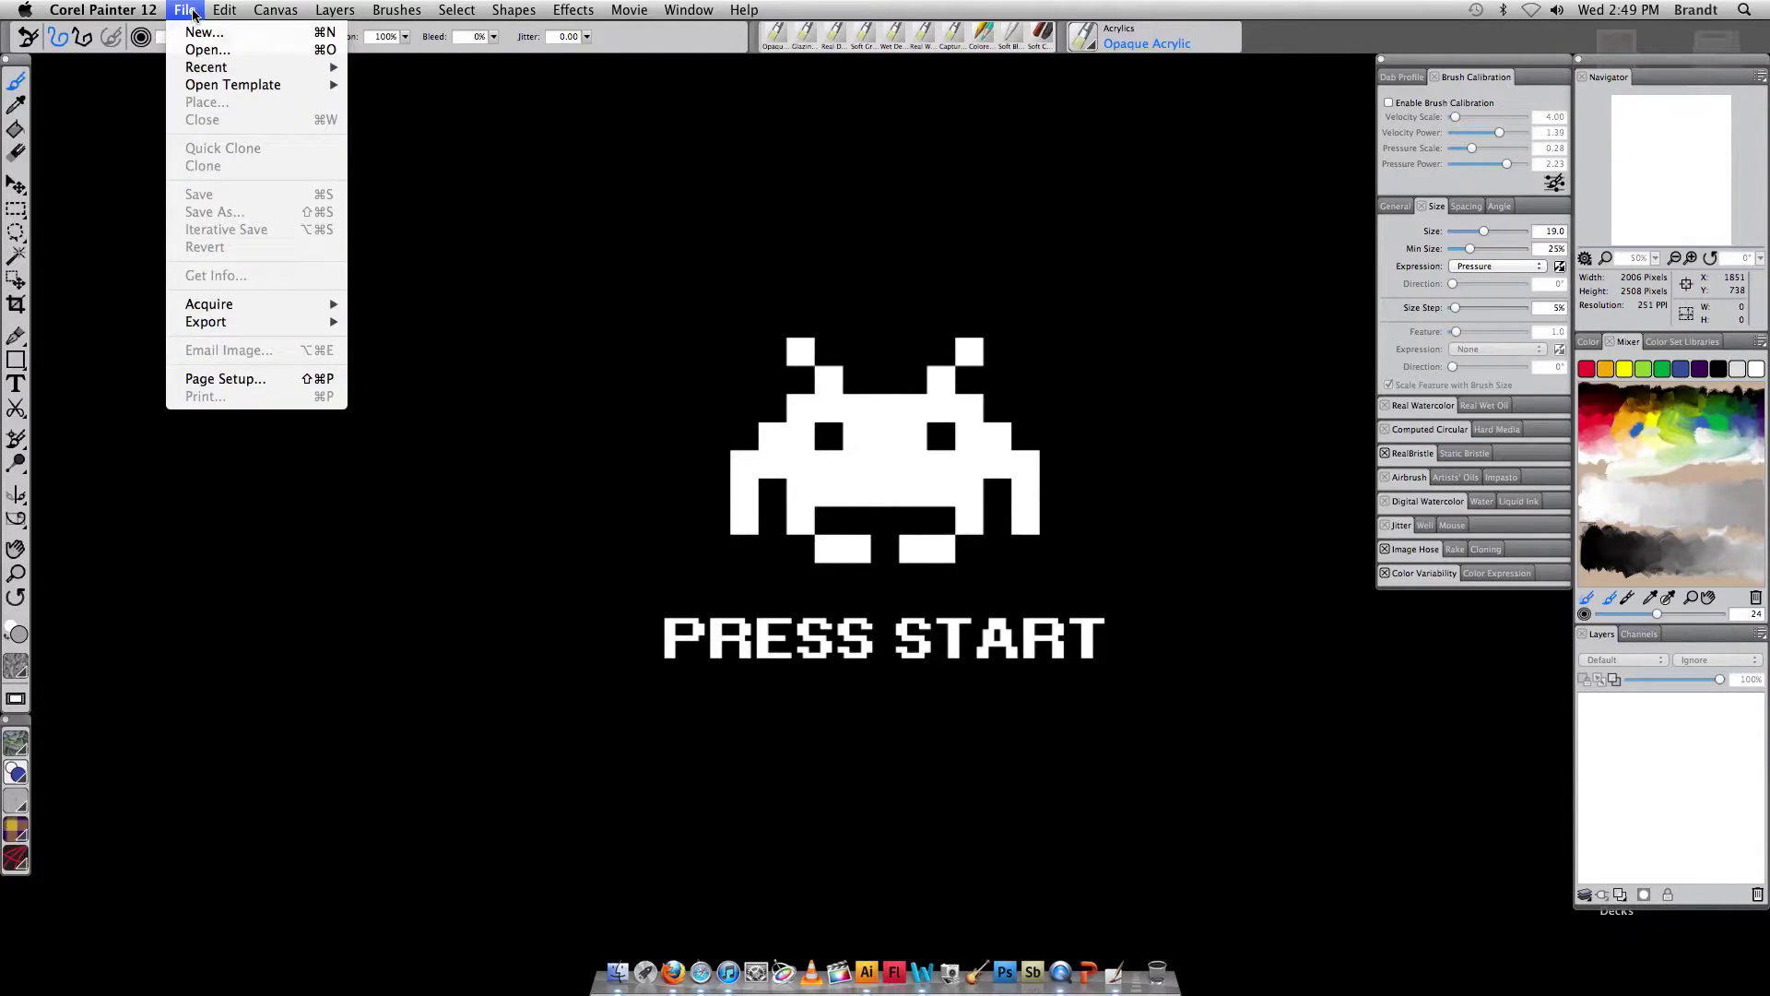
{"action": "left_click", "coordinate": [206, 9]}
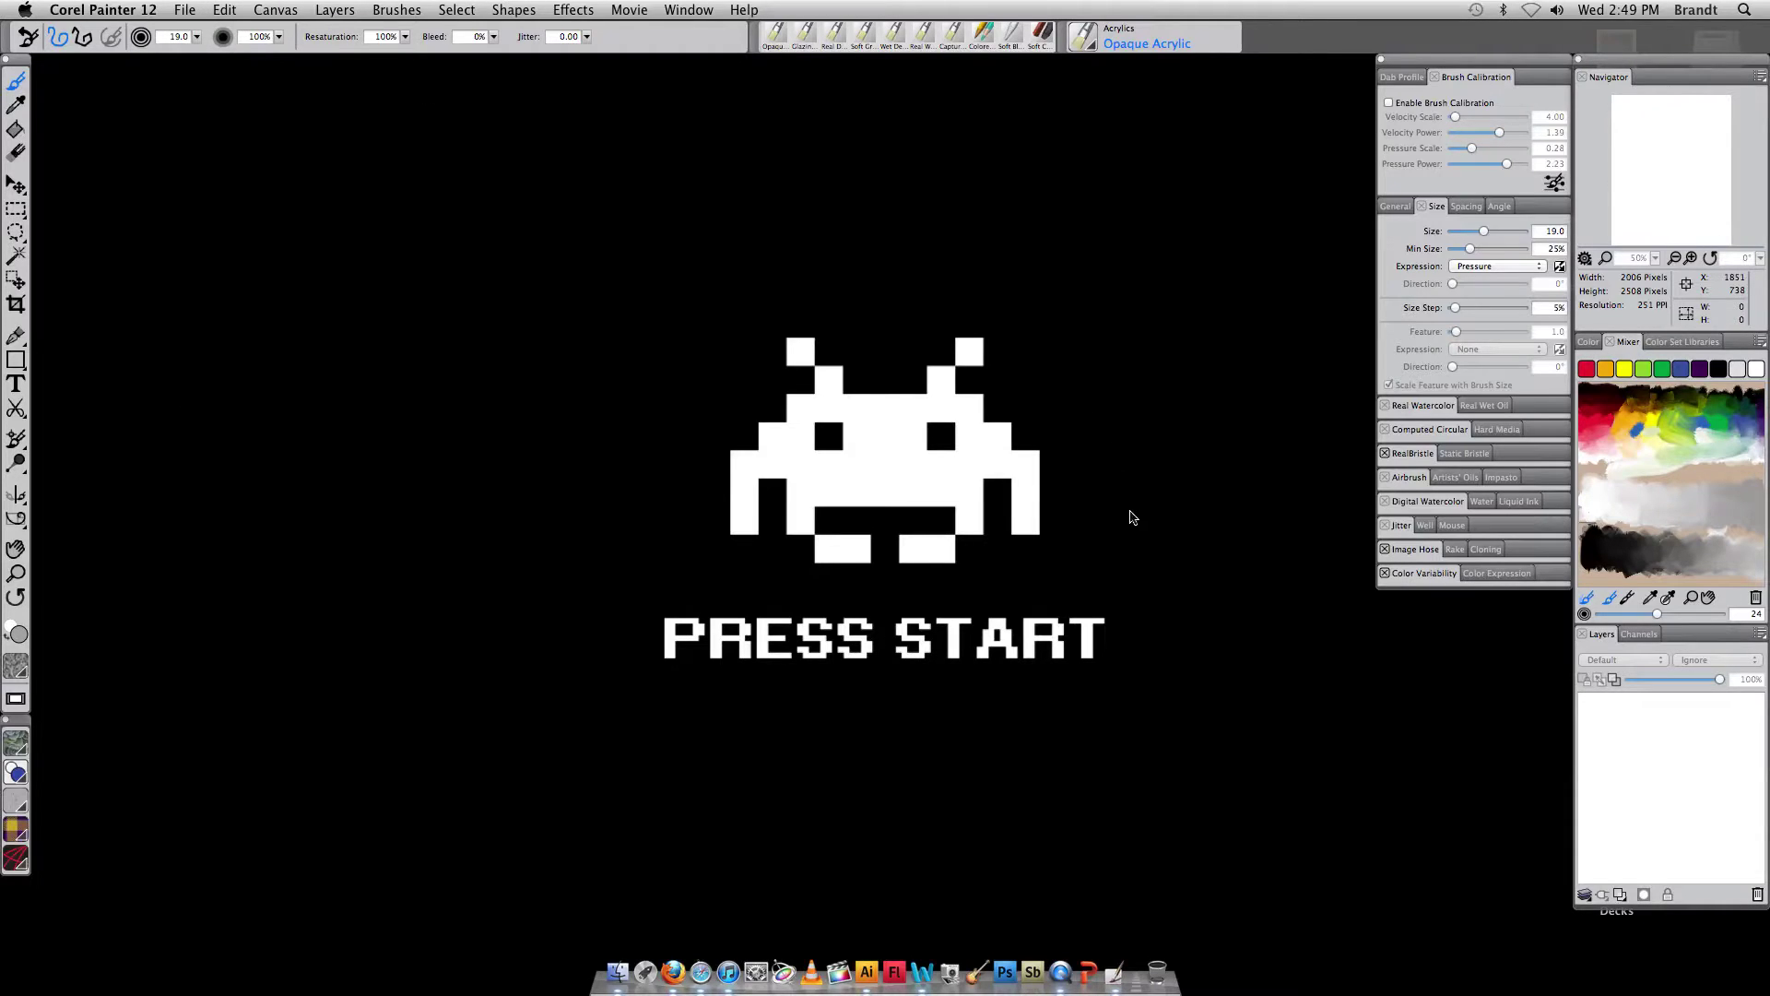
{"action": "left_click", "coordinate": [1163, 551]}
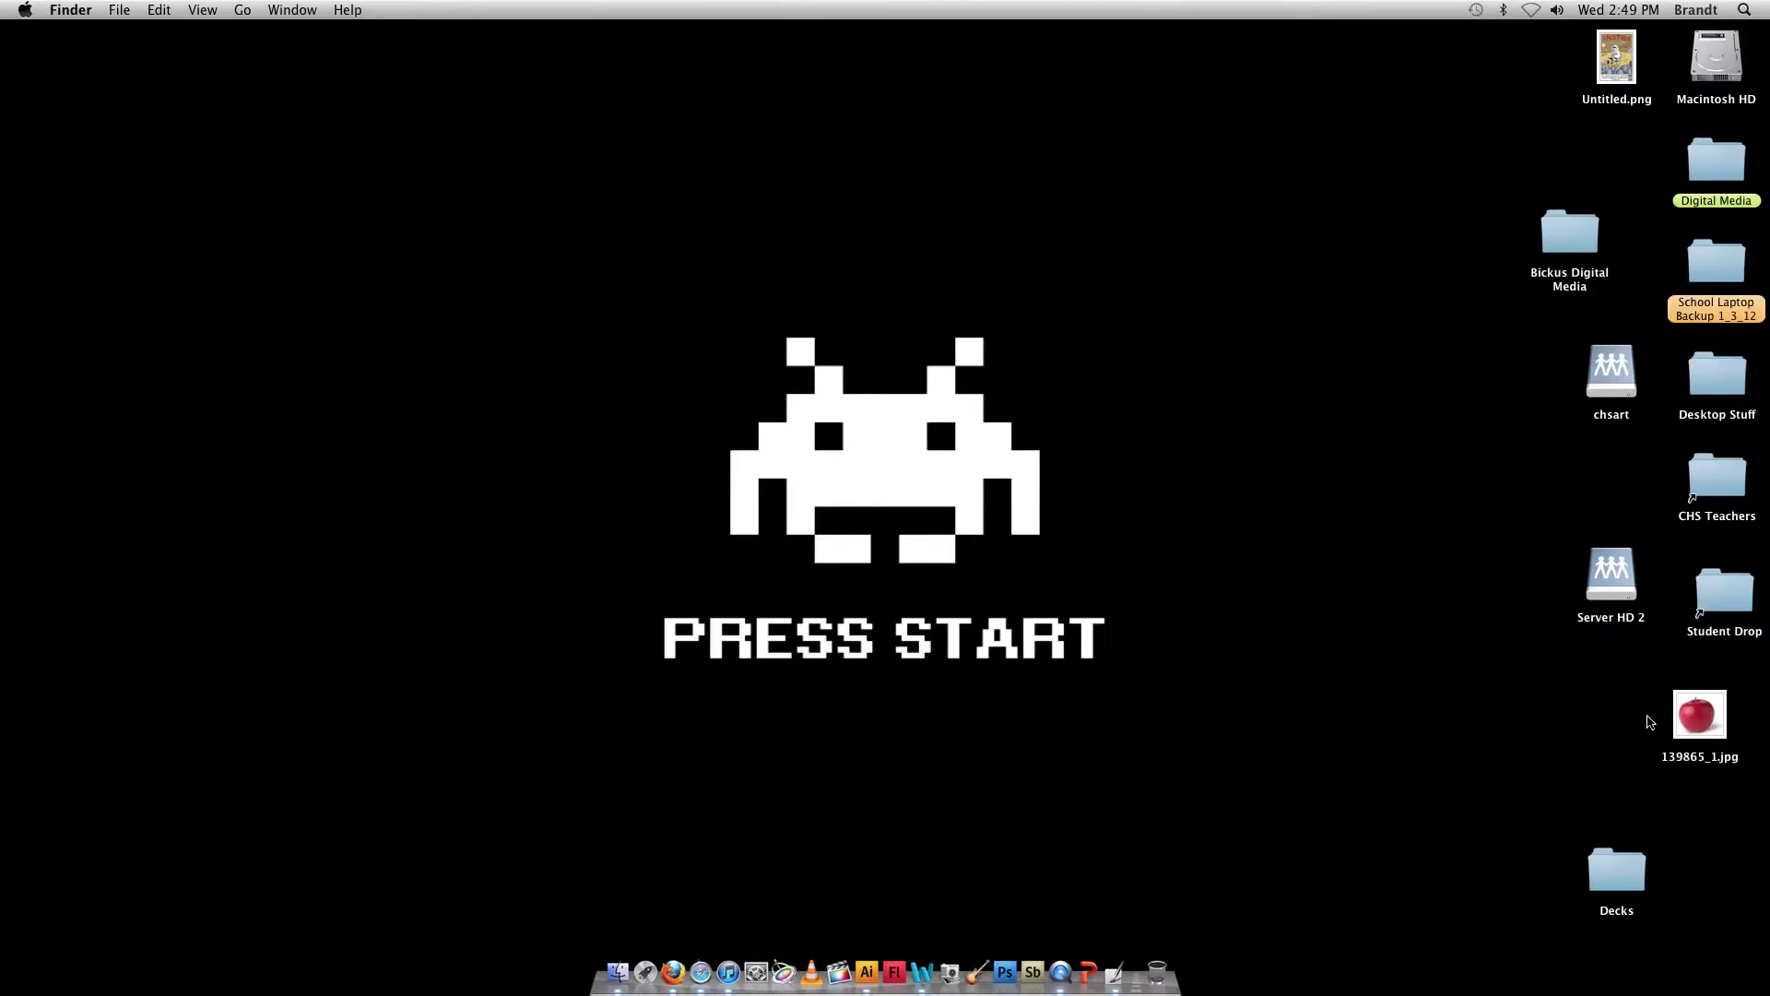
{"action": "mouse_move", "coordinate": [1713, 721]}
{"action": "left_mouse_down"}
{"action": "mouse_move", "coordinate": [1539, 693]}
{"action": "mouse_move", "coordinate": [1424, 703]}
{"action": "mouse_move", "coordinate": [1186, 779]}
{"action": "mouse_move", "coordinate": [1132, 853]}
{"action": "mouse_move", "coordinate": [1129, 958]}
{"action": "mouse_move", "coordinate": [1111, 976]}
{"action": "left_mouse_up"}
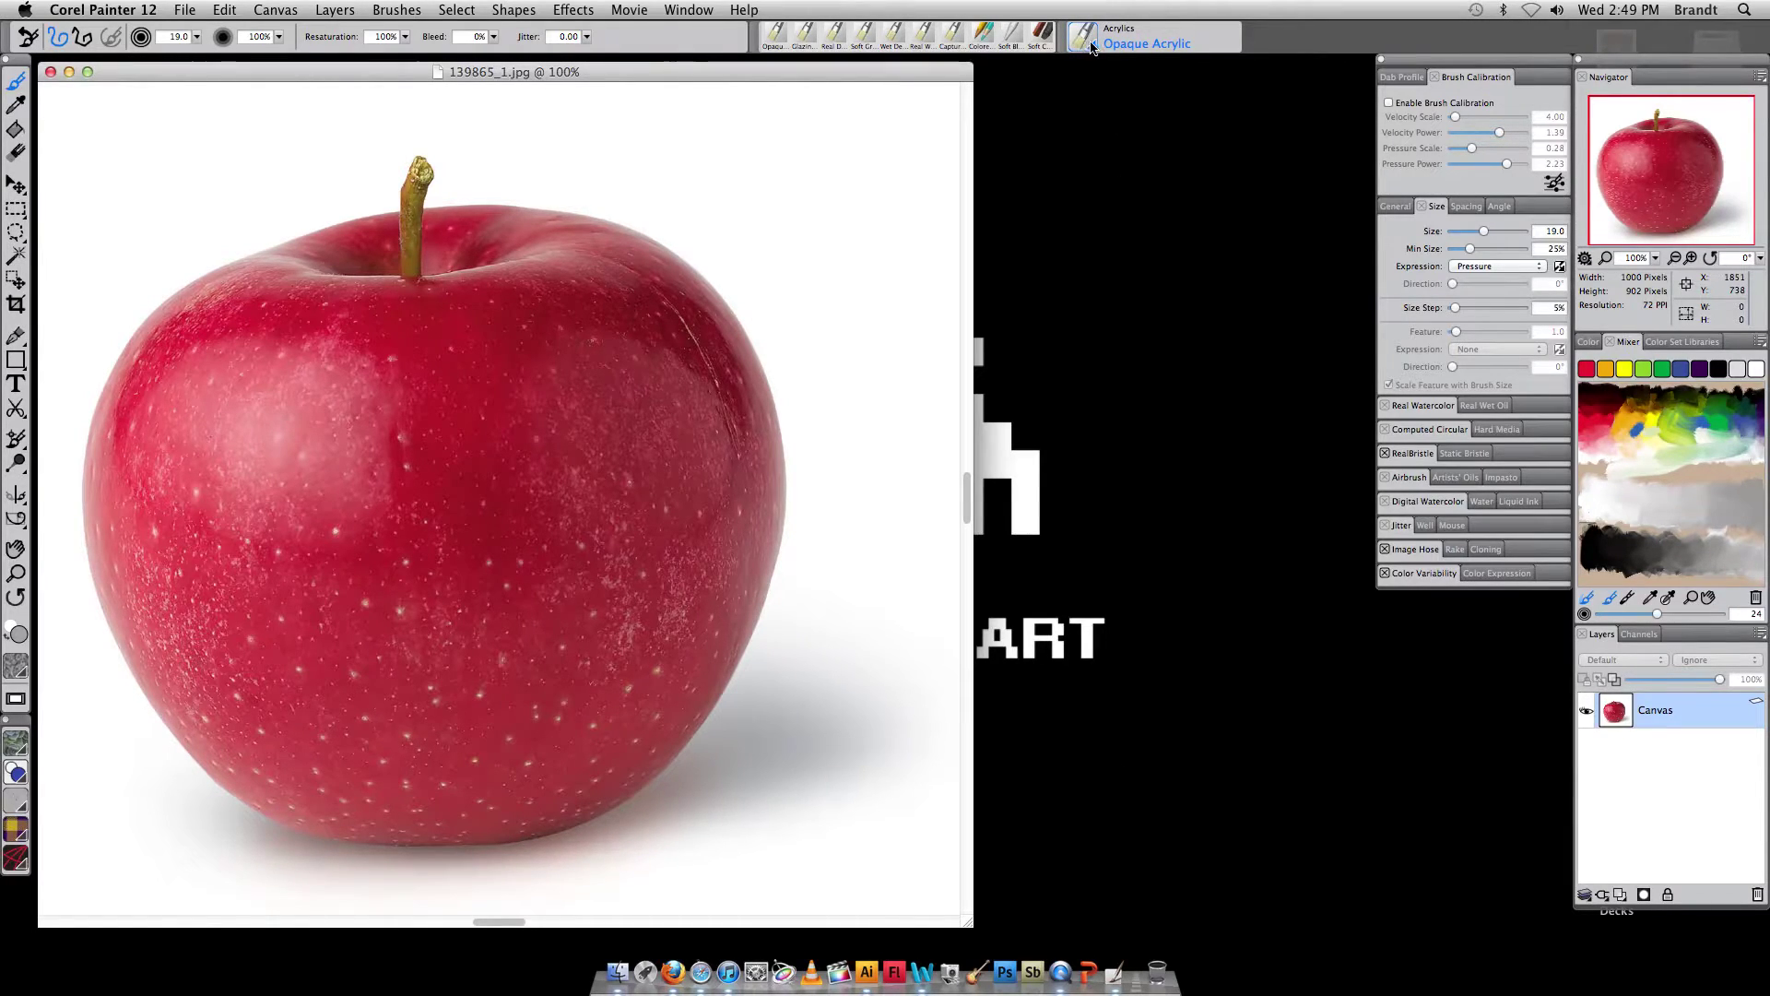
{"action": "left_click", "coordinate": [1088, 42]}
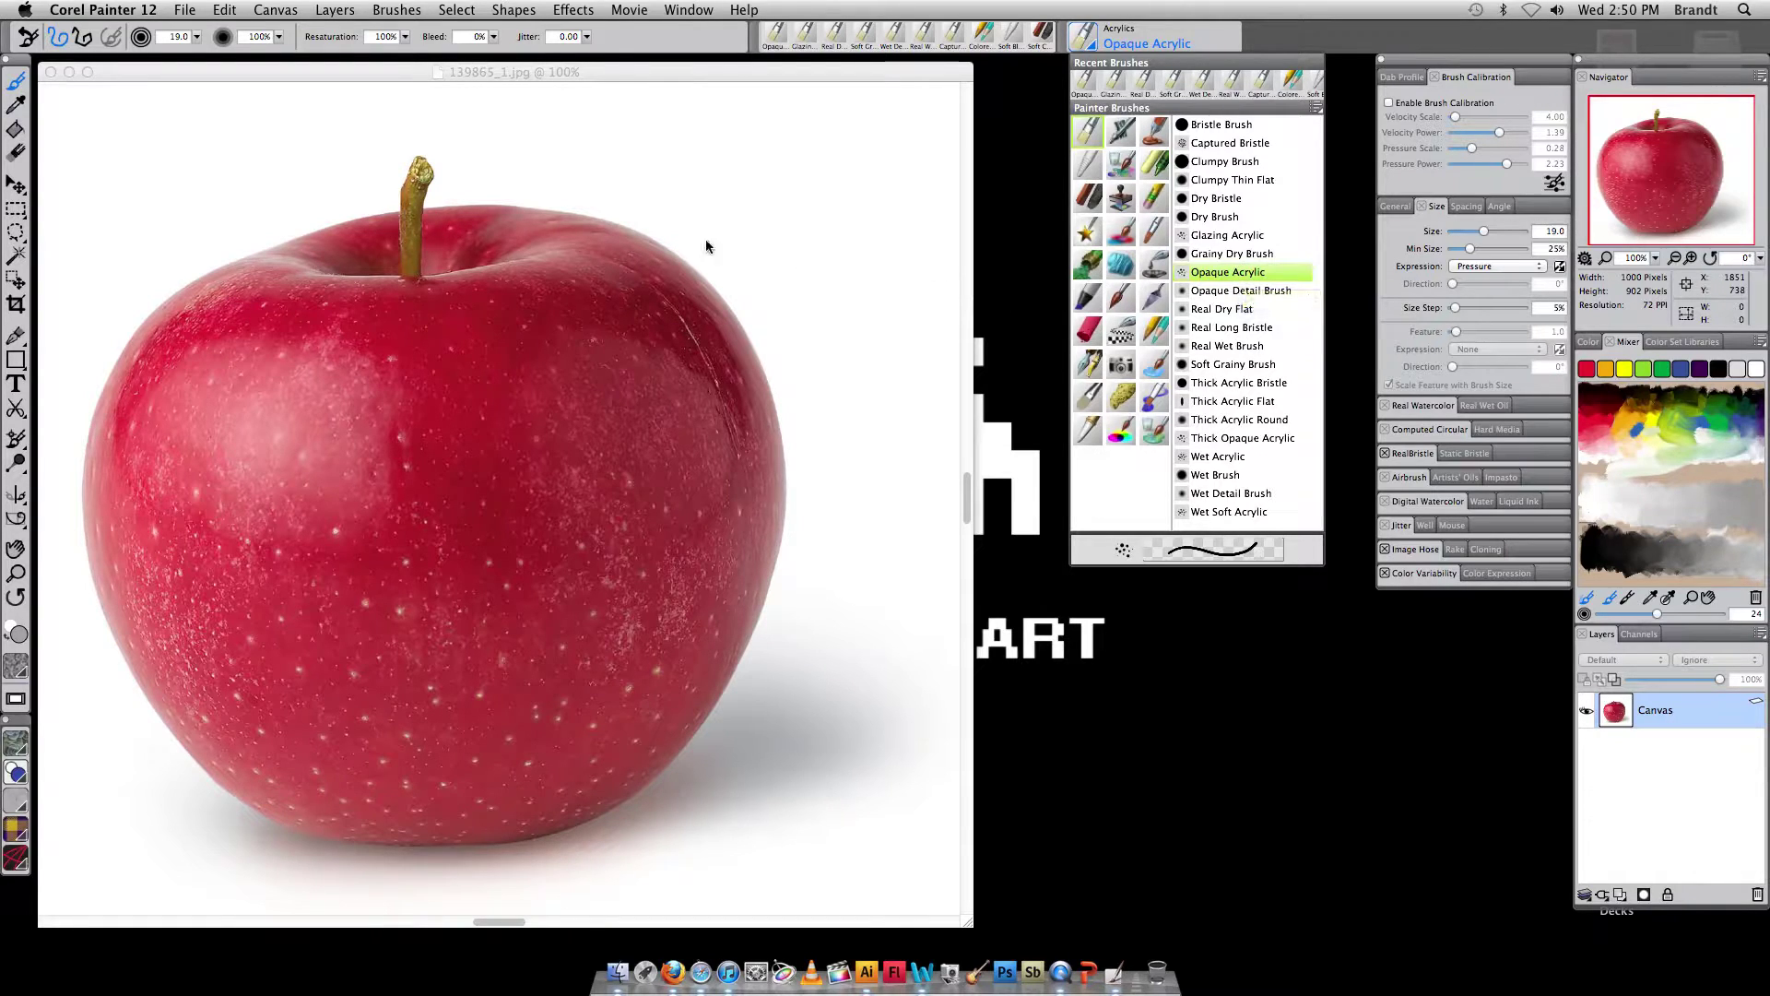
{"action": "left_click", "coordinate": [609, 83]}
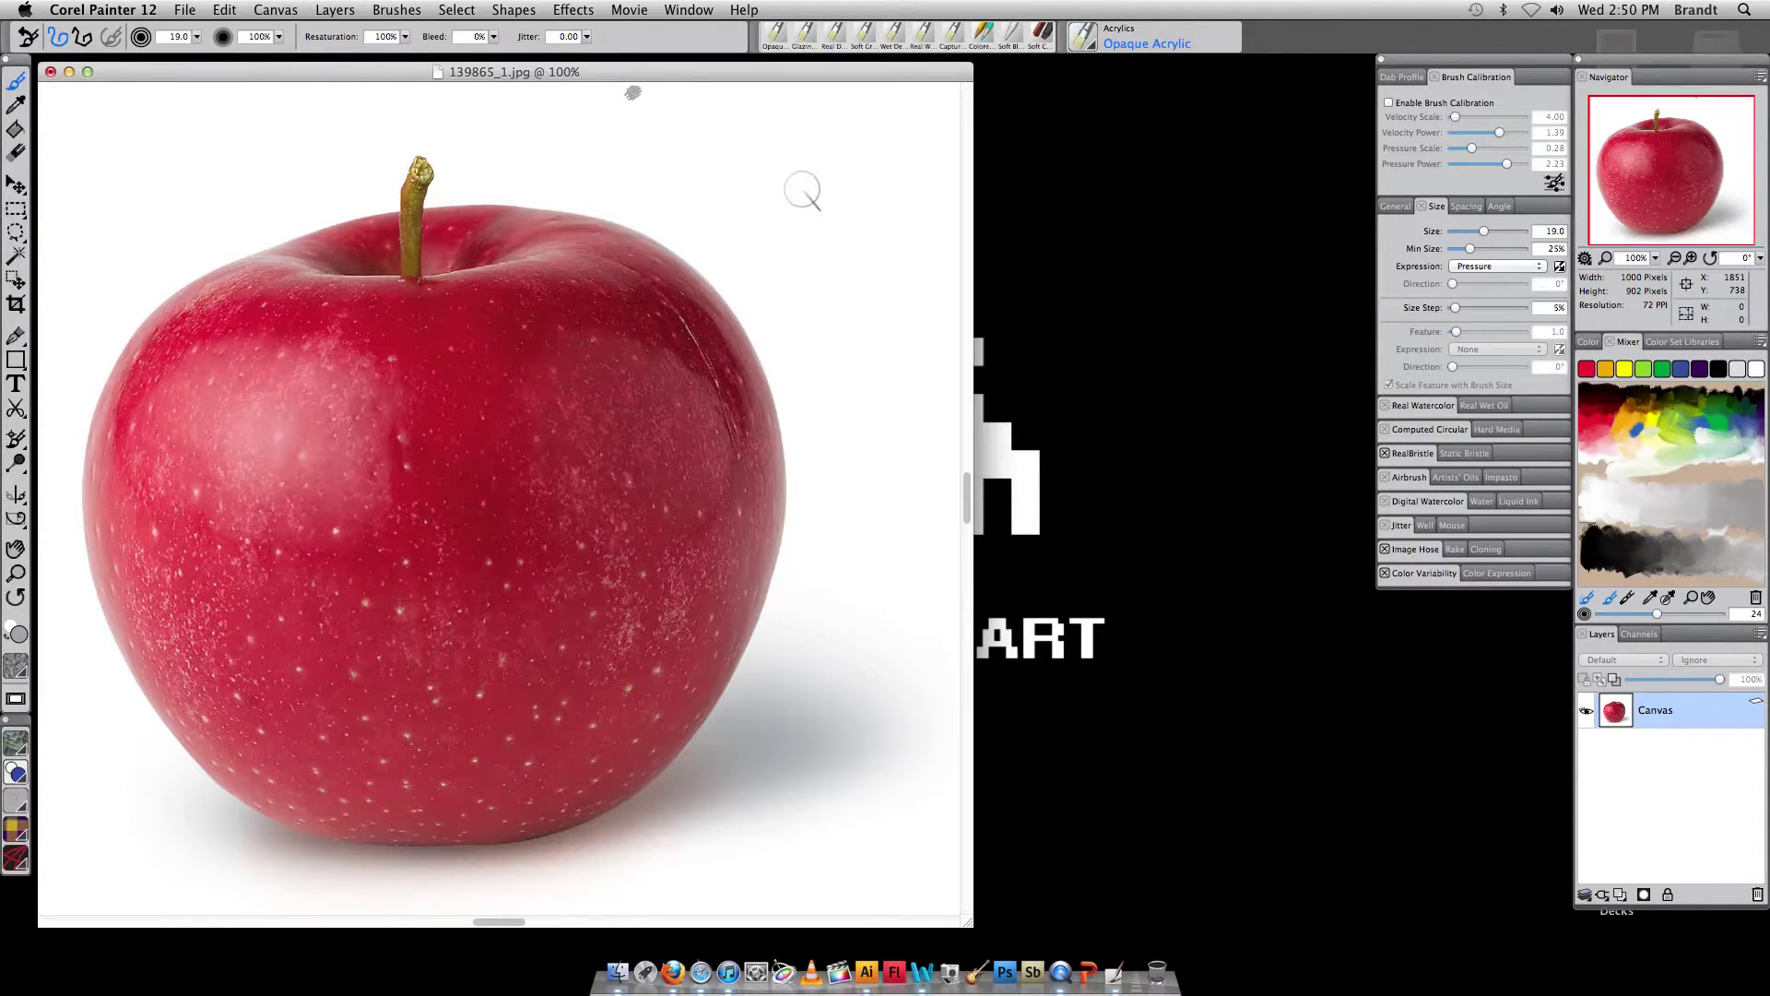
{"action": "left_click_drag", "start_coordinate": [800, 190], "coordinate": [859, 175]}
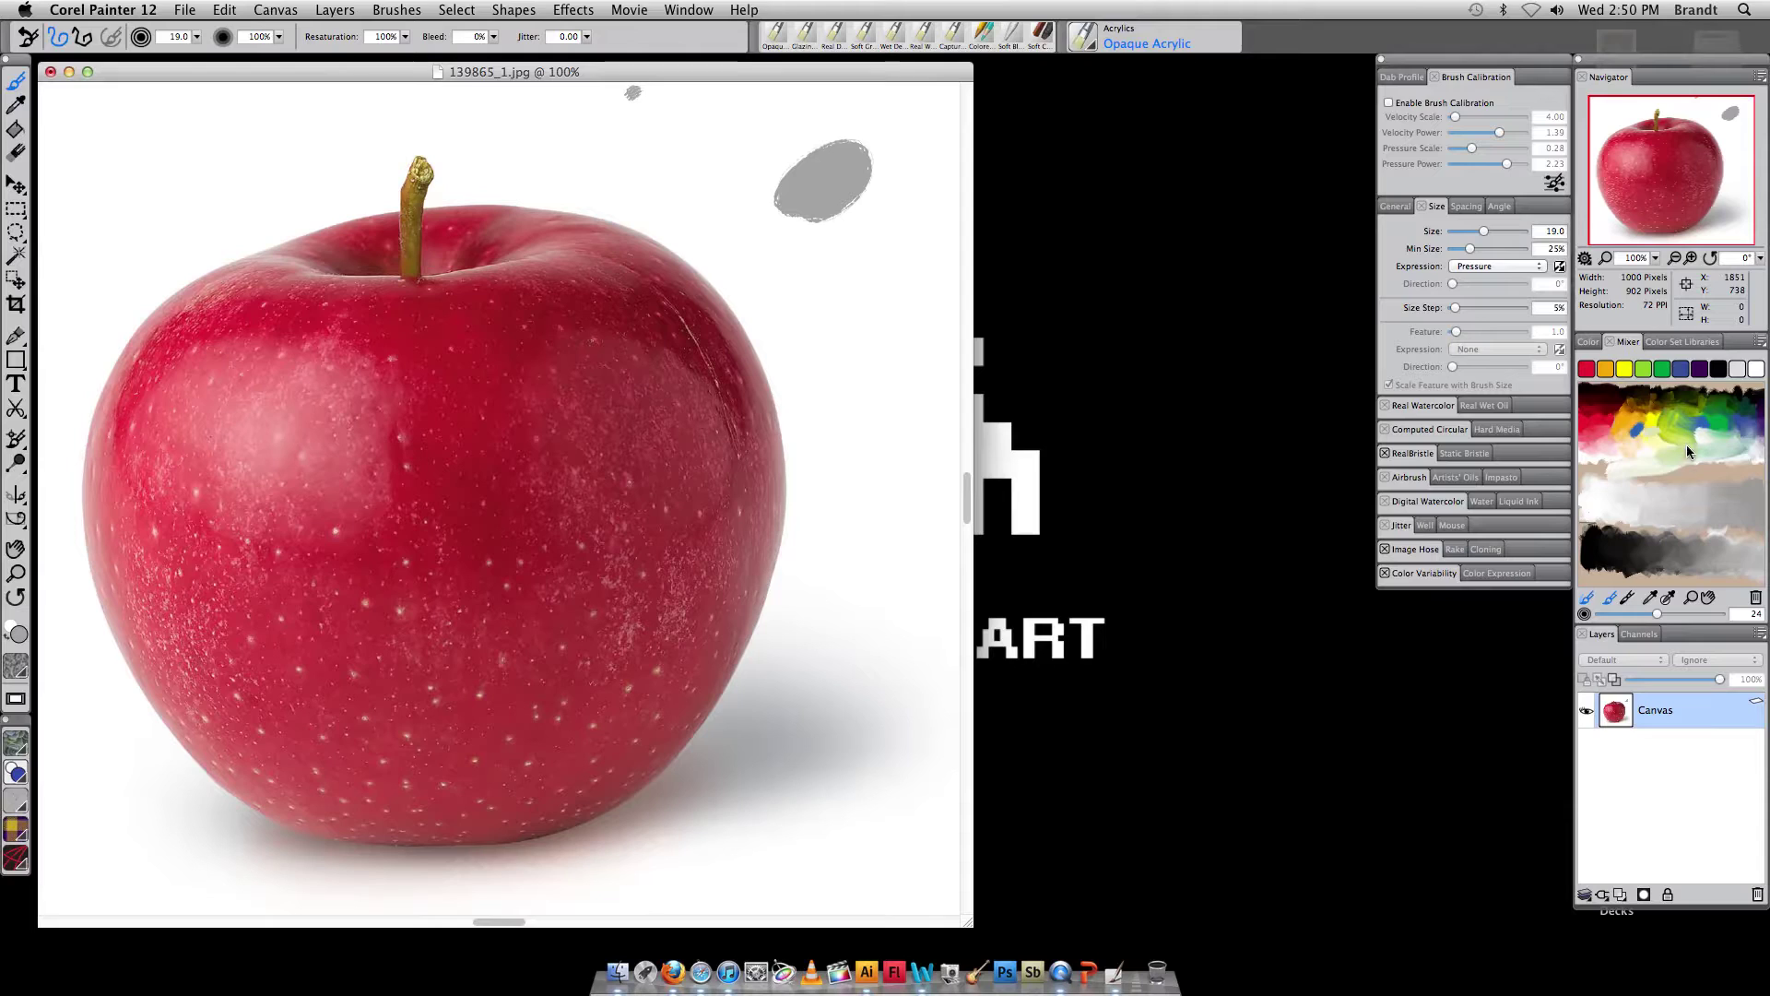
{"action": "left_click", "coordinate": [1589, 343]}
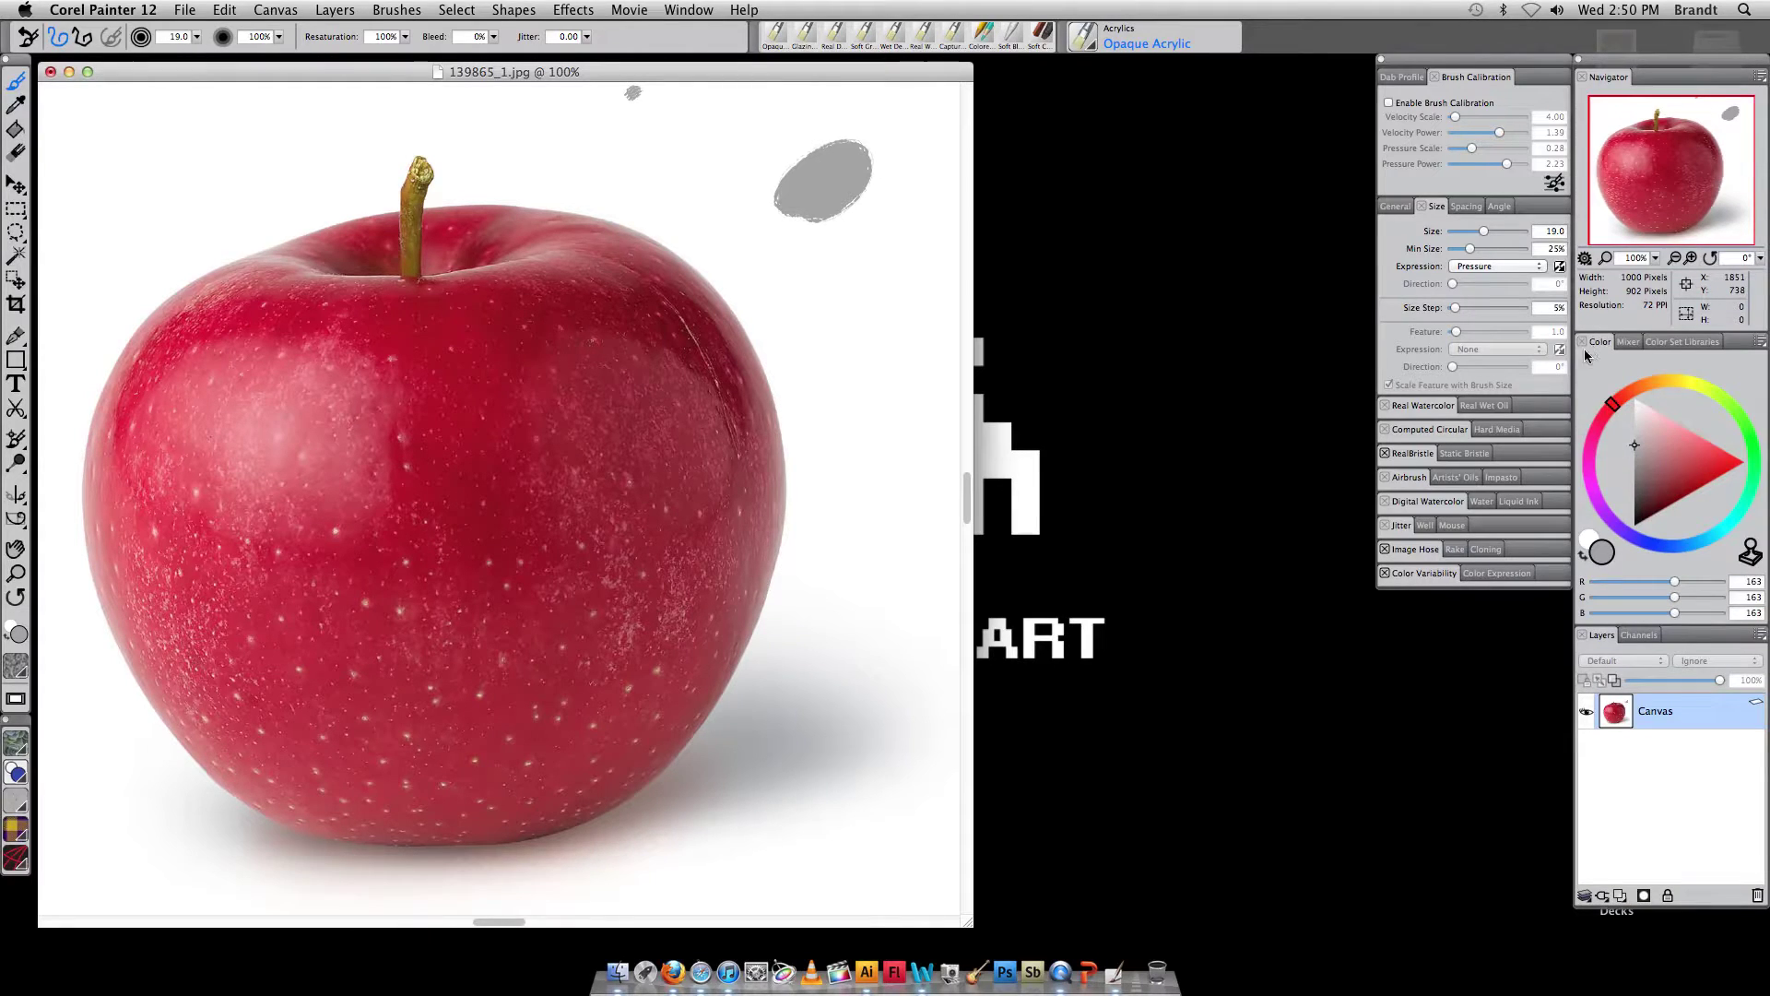
{"action": "mouse_move", "coordinate": [1657, 439]}
{"action": "left_mouse_down"}
{"action": "mouse_move", "coordinate": [1687, 461]}
{"action": "mouse_move", "coordinate": [1668, 441]}
{"action": "mouse_move", "coordinate": [1701, 382]}
{"action": "mouse_move", "coordinate": [1653, 376]}
{"action": "left_mouse_up"}
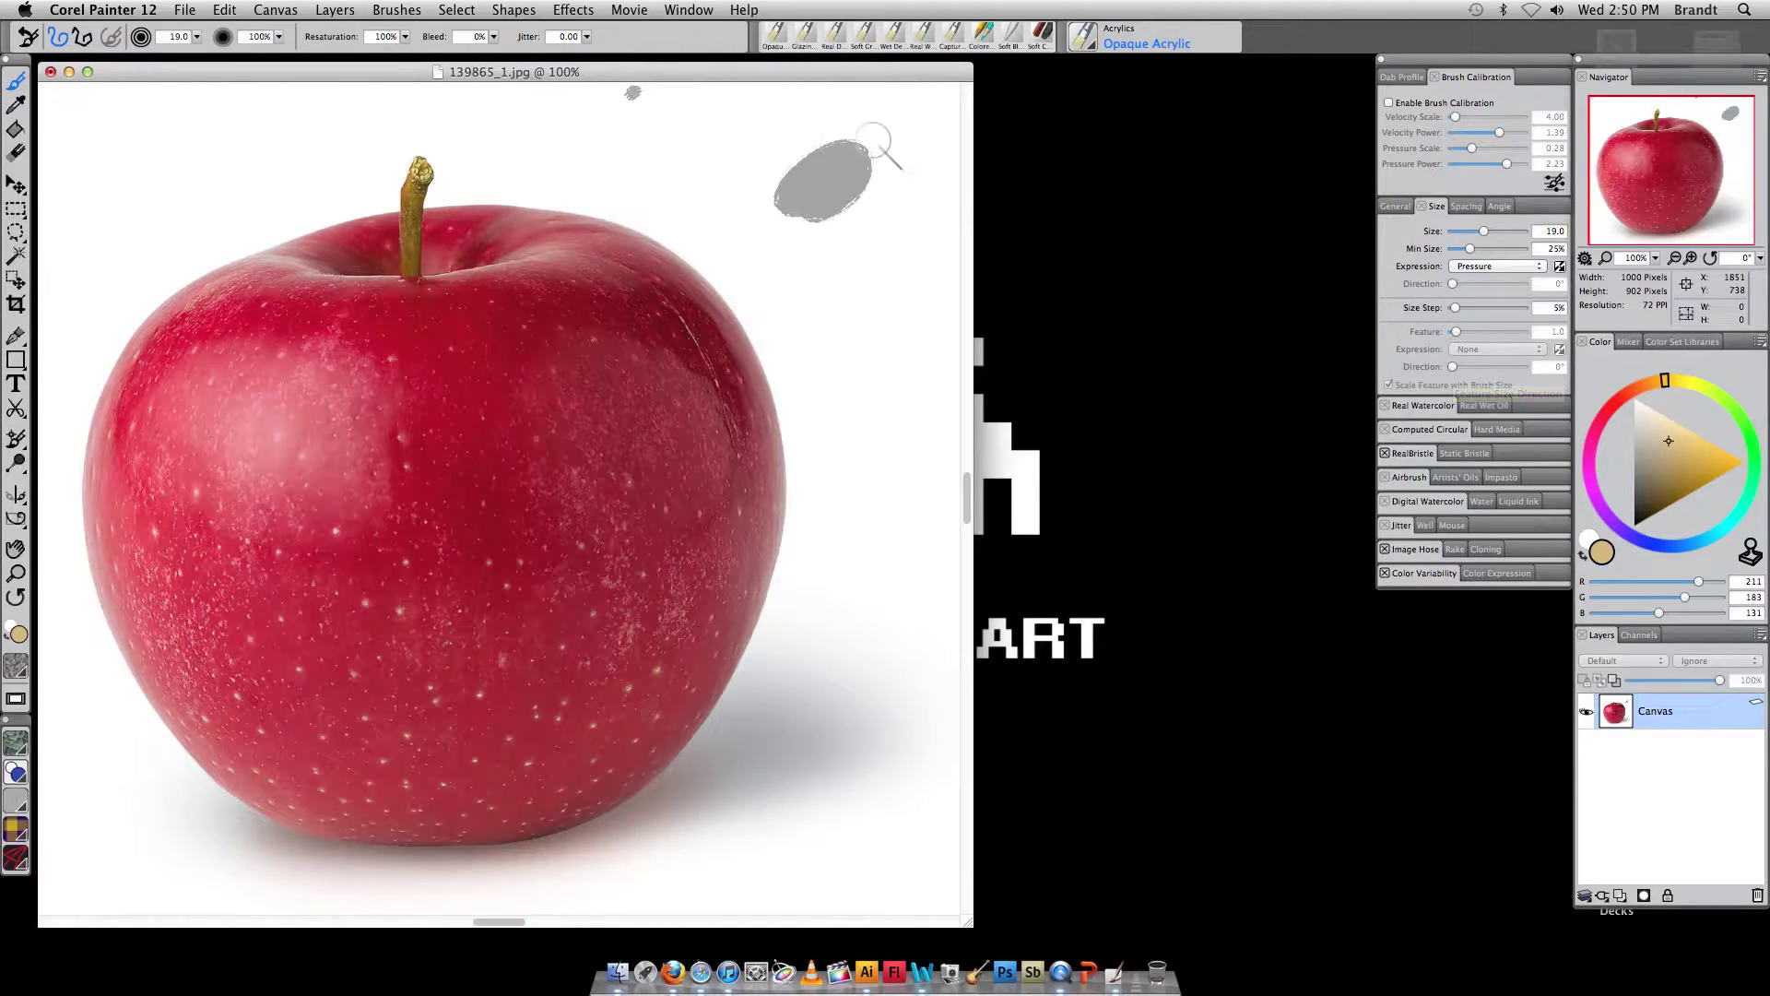
{"action": "mouse_move", "coordinate": [884, 256]}
{"action": "left_mouse_down"}
{"action": "mouse_move", "coordinate": [845, 191]}
{"action": "mouse_move", "coordinate": [874, 177]}
{"action": "mouse_move", "coordinate": [833, 208]}
{"action": "left_mouse_up"}
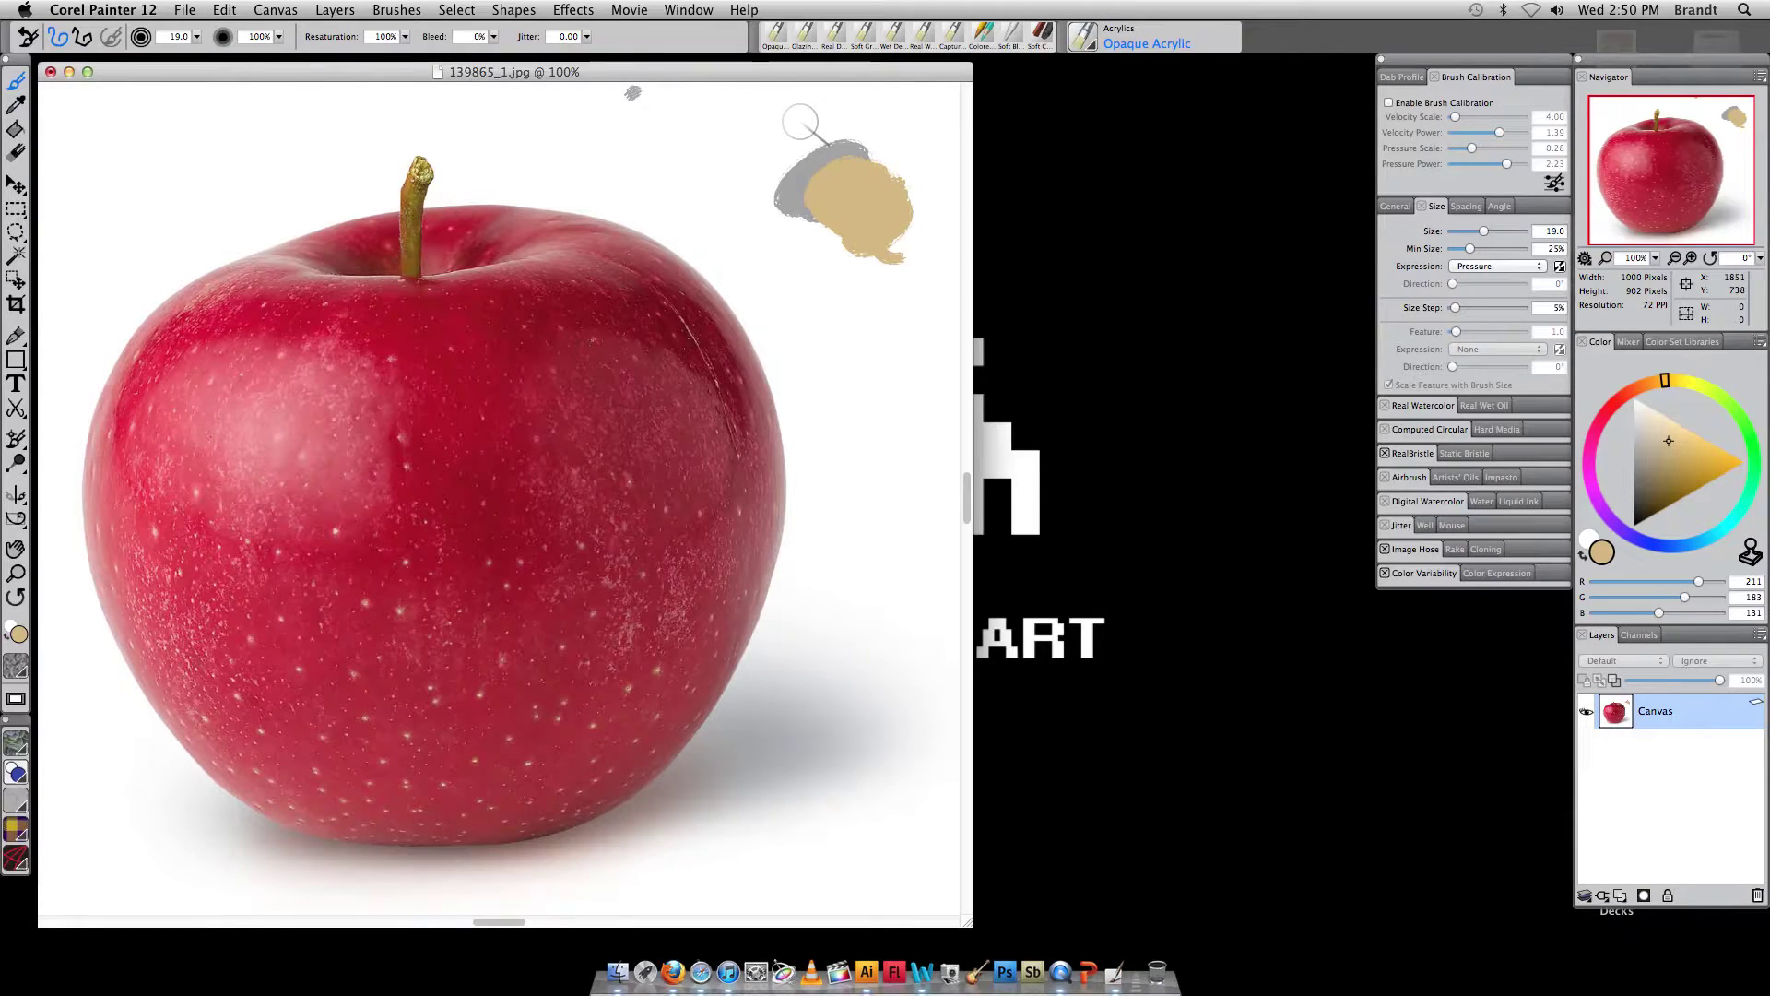
{"action": "key", "text": "n"}
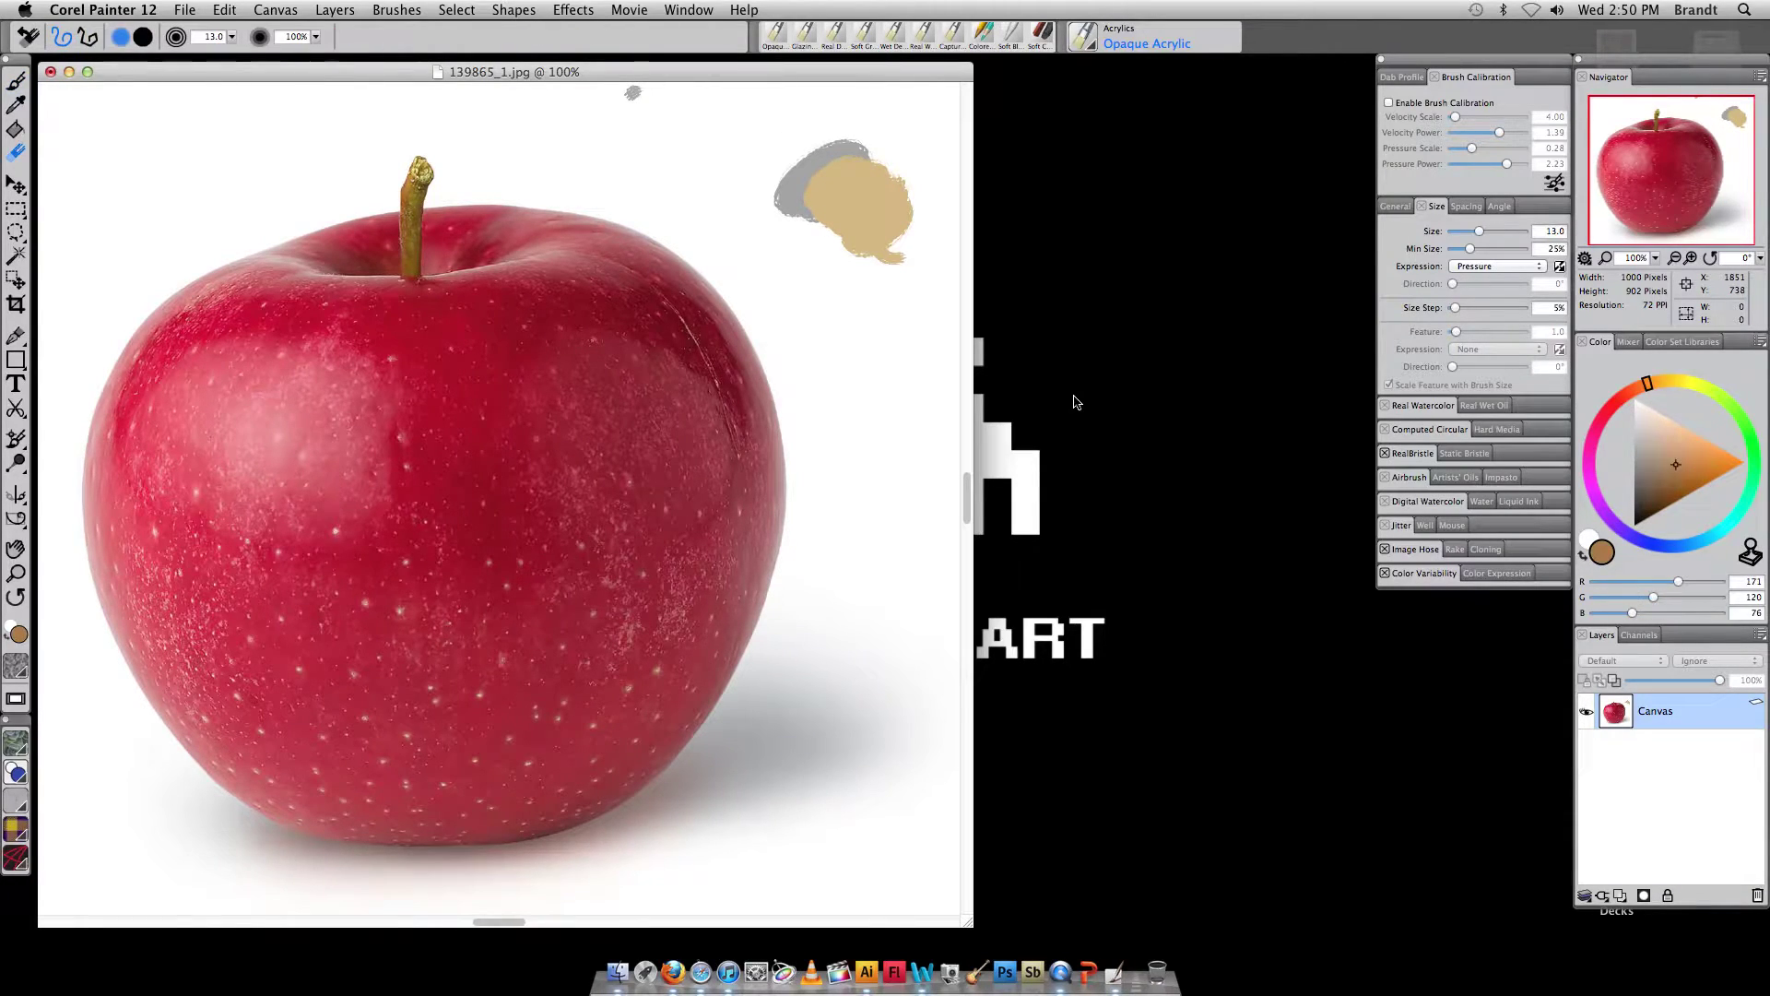
{"action": "mouse_move", "coordinate": [908, 263]}
{"action": "left_mouse_down"}
{"action": "mouse_move", "coordinate": [903, 214]}
{"action": "mouse_move", "coordinate": [874, 231]}
{"action": "mouse_move", "coordinate": [875, 193]}
{"action": "mouse_move", "coordinate": [838, 218]}
{"action": "mouse_move", "coordinate": [848, 173]}
{"action": "mouse_move", "coordinate": [811, 162]}
{"action": "mouse_move", "coordinate": [765, 199]}
{"action": "mouse_move", "coordinate": [806, 175]}
{"action": "mouse_move", "coordinate": [801, 215]}
{"action": "mouse_move", "coordinate": [879, 203]}
{"action": "mouse_move", "coordinate": [853, 266]}
{"action": "mouse_move", "coordinate": [902, 262]}
{"action": "mouse_move", "coordinate": [896, 282]}
{"action": "mouse_move", "coordinate": [881, 233]}
{"action": "mouse_move", "coordinate": [907, 193]}
{"action": "mouse_move", "coordinate": [874, 201]}
{"action": "mouse_move", "coordinate": [922, 148]}
{"action": "mouse_move", "coordinate": [829, 181]}
{"action": "mouse_move", "coordinate": [857, 149]}
{"action": "mouse_move", "coordinate": [810, 166]}
{"action": "left_mouse_up"}
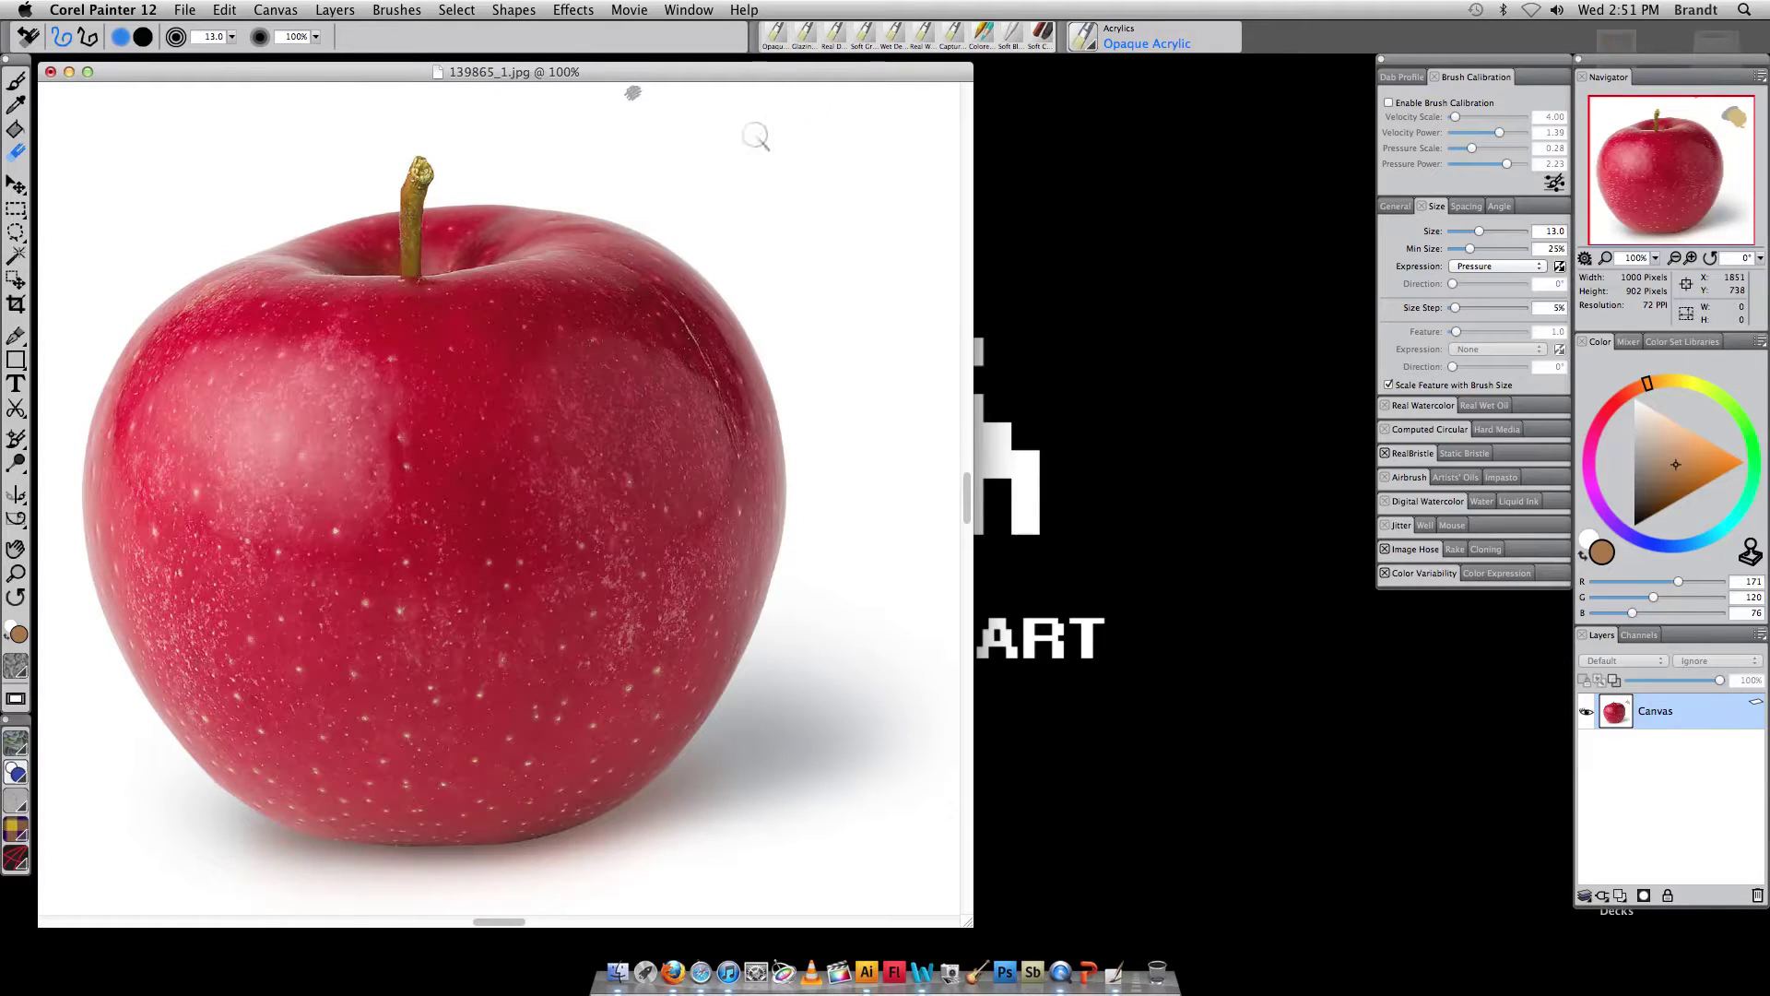
{"action": "left_click_drag", "start_coordinate": [662, 92], "coordinate": [636, 90]}
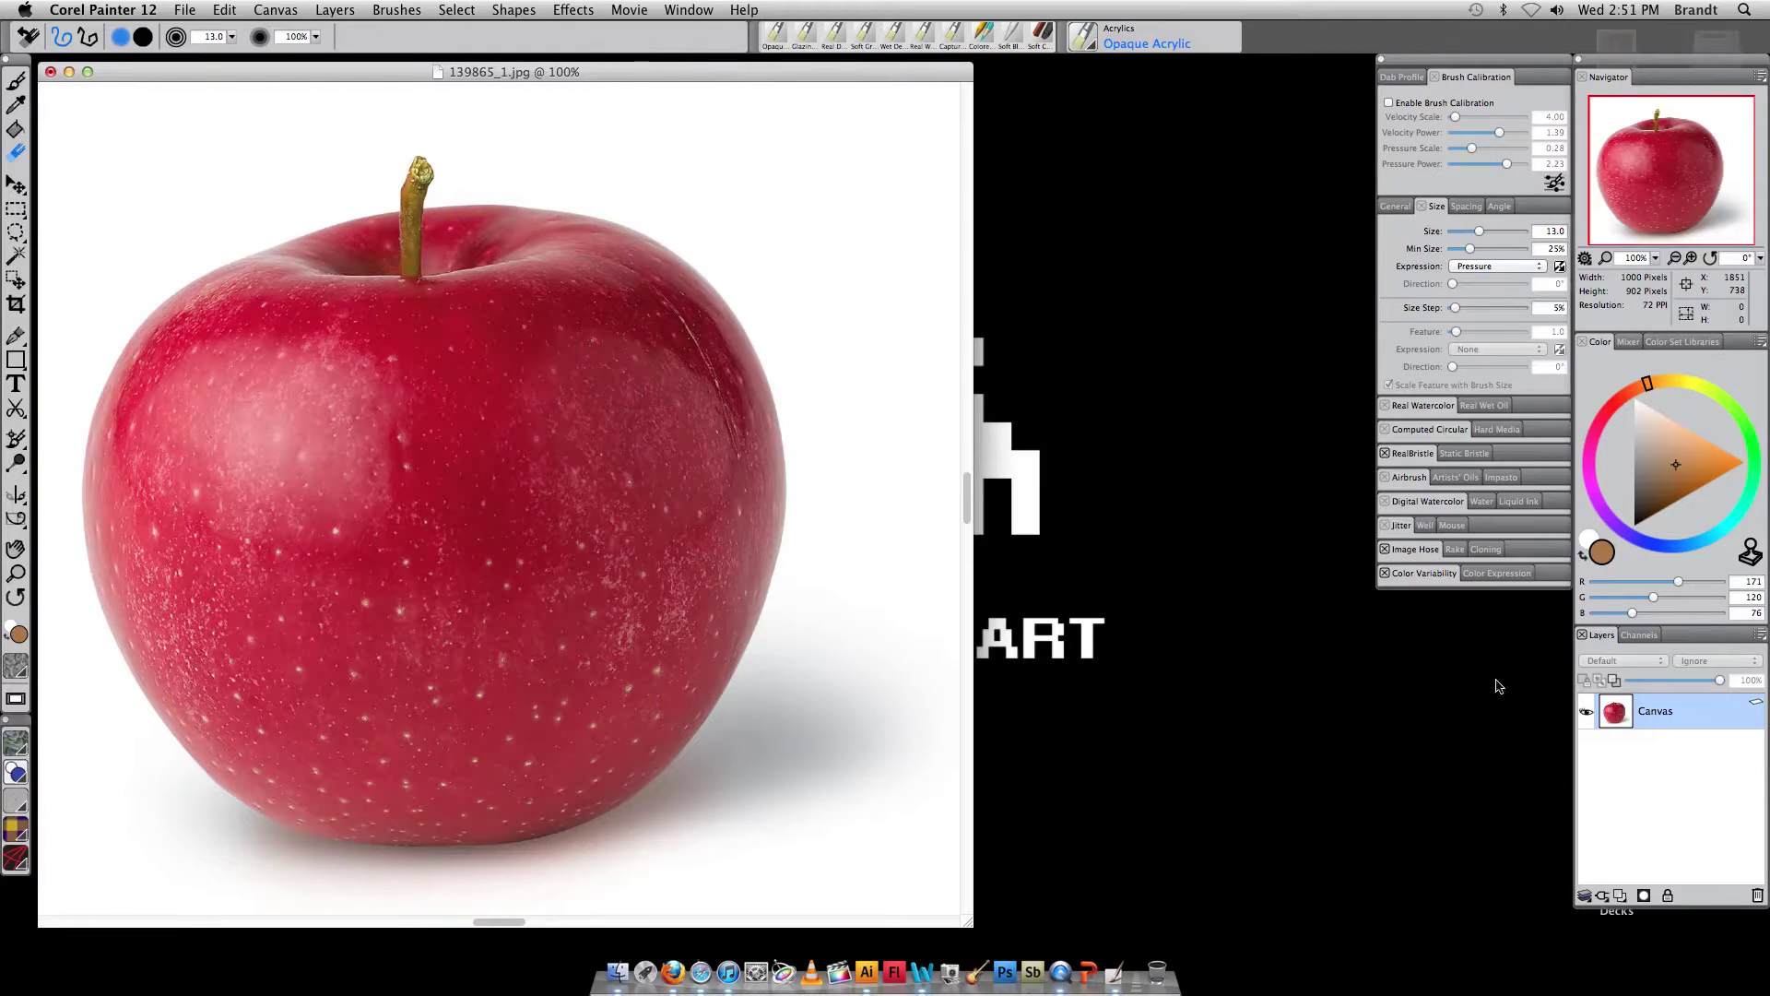
{"action": "key", "text": "super+Tab"}
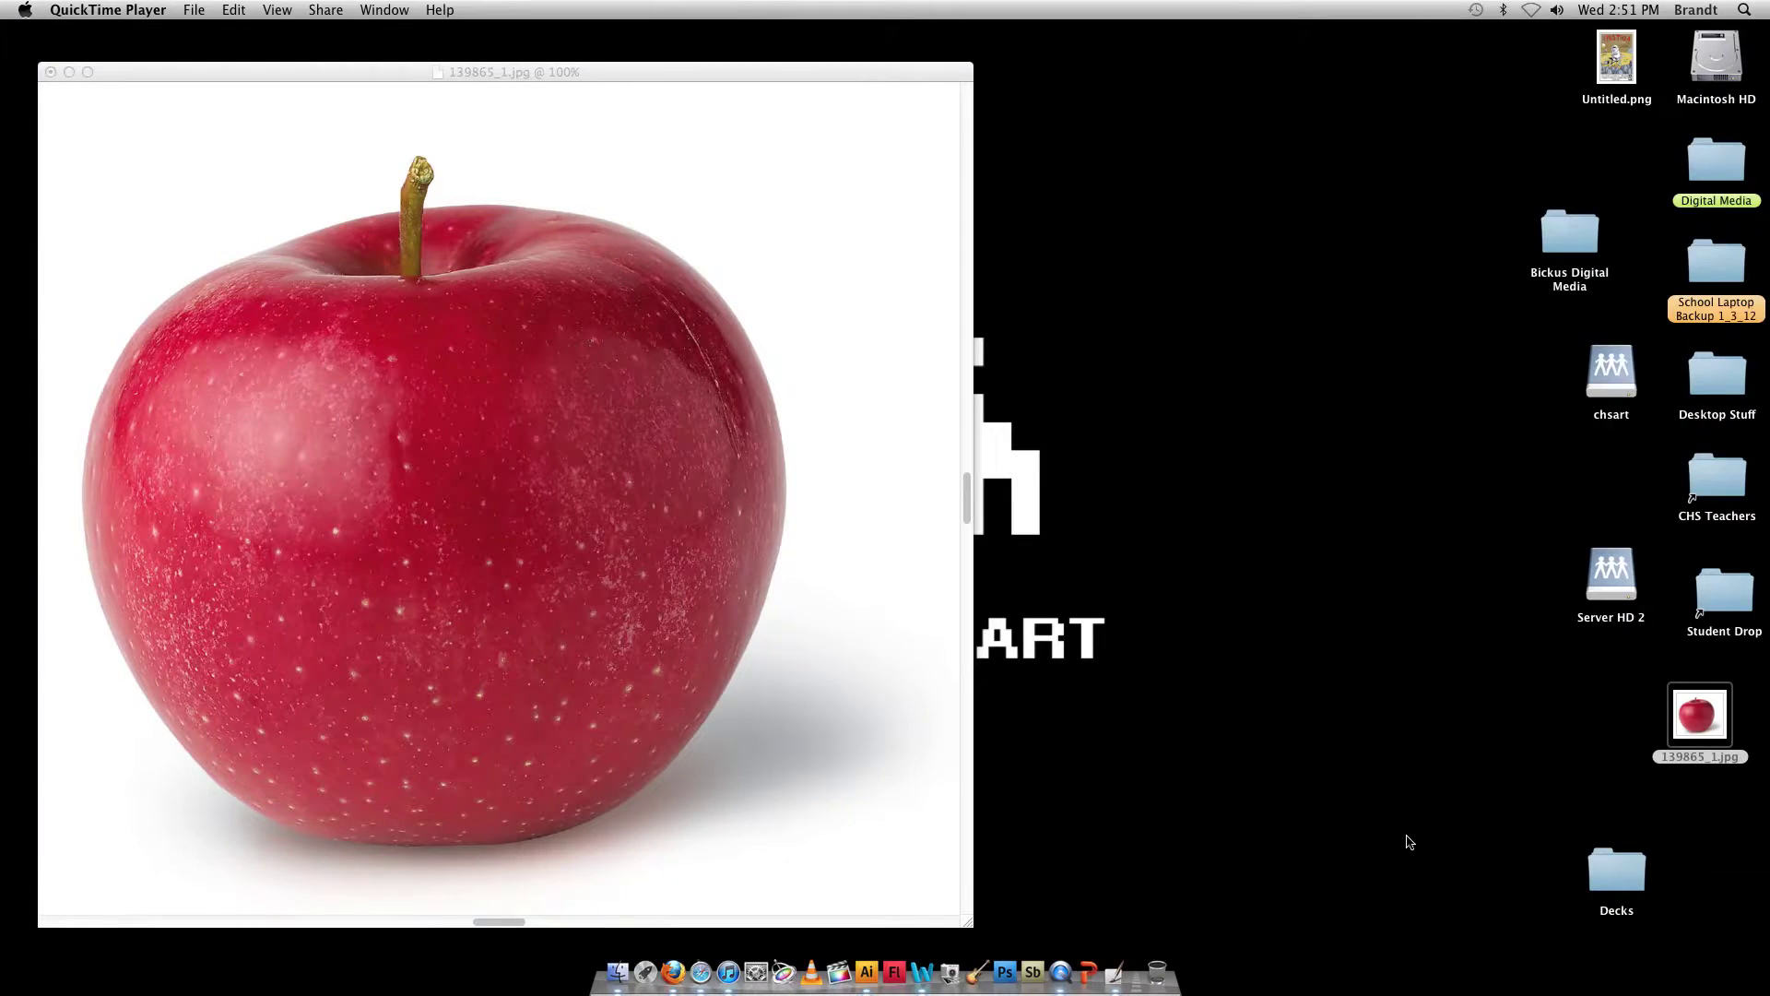
Return to Painter and add an empty Layer 1 above the apple photo
{"action": "key", "text": "super+Tab"}
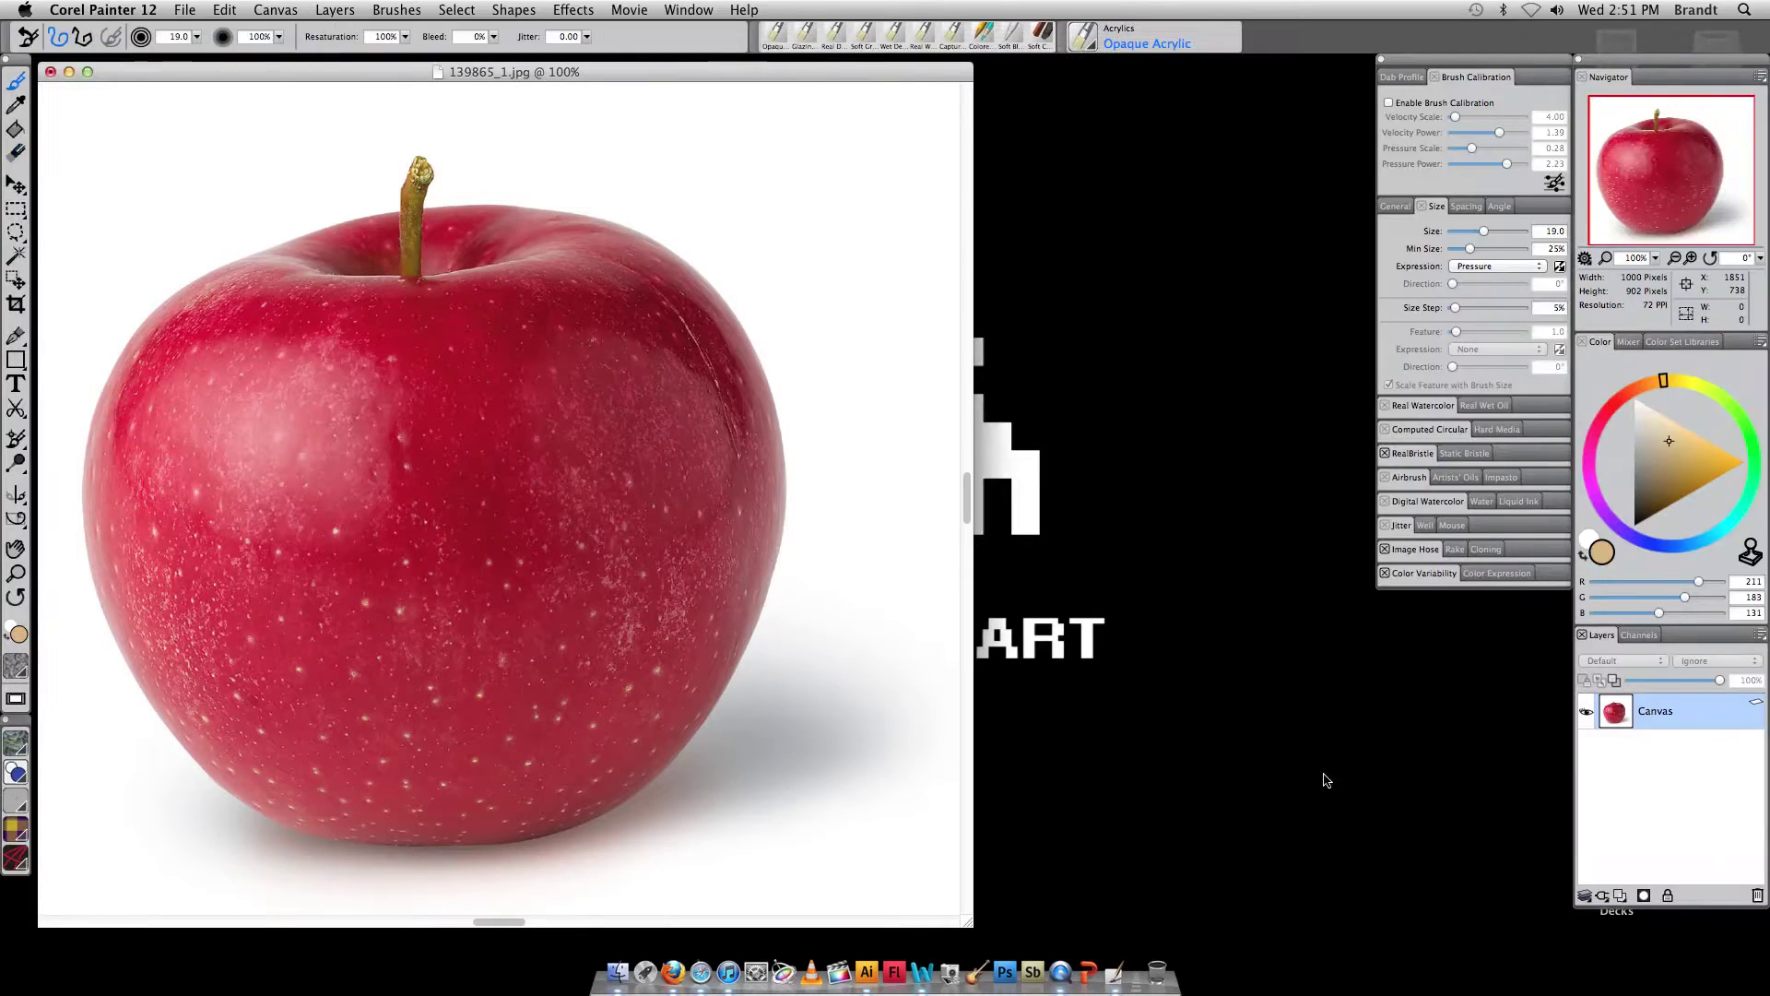
{"action": "left_click", "coordinate": [1619, 896]}
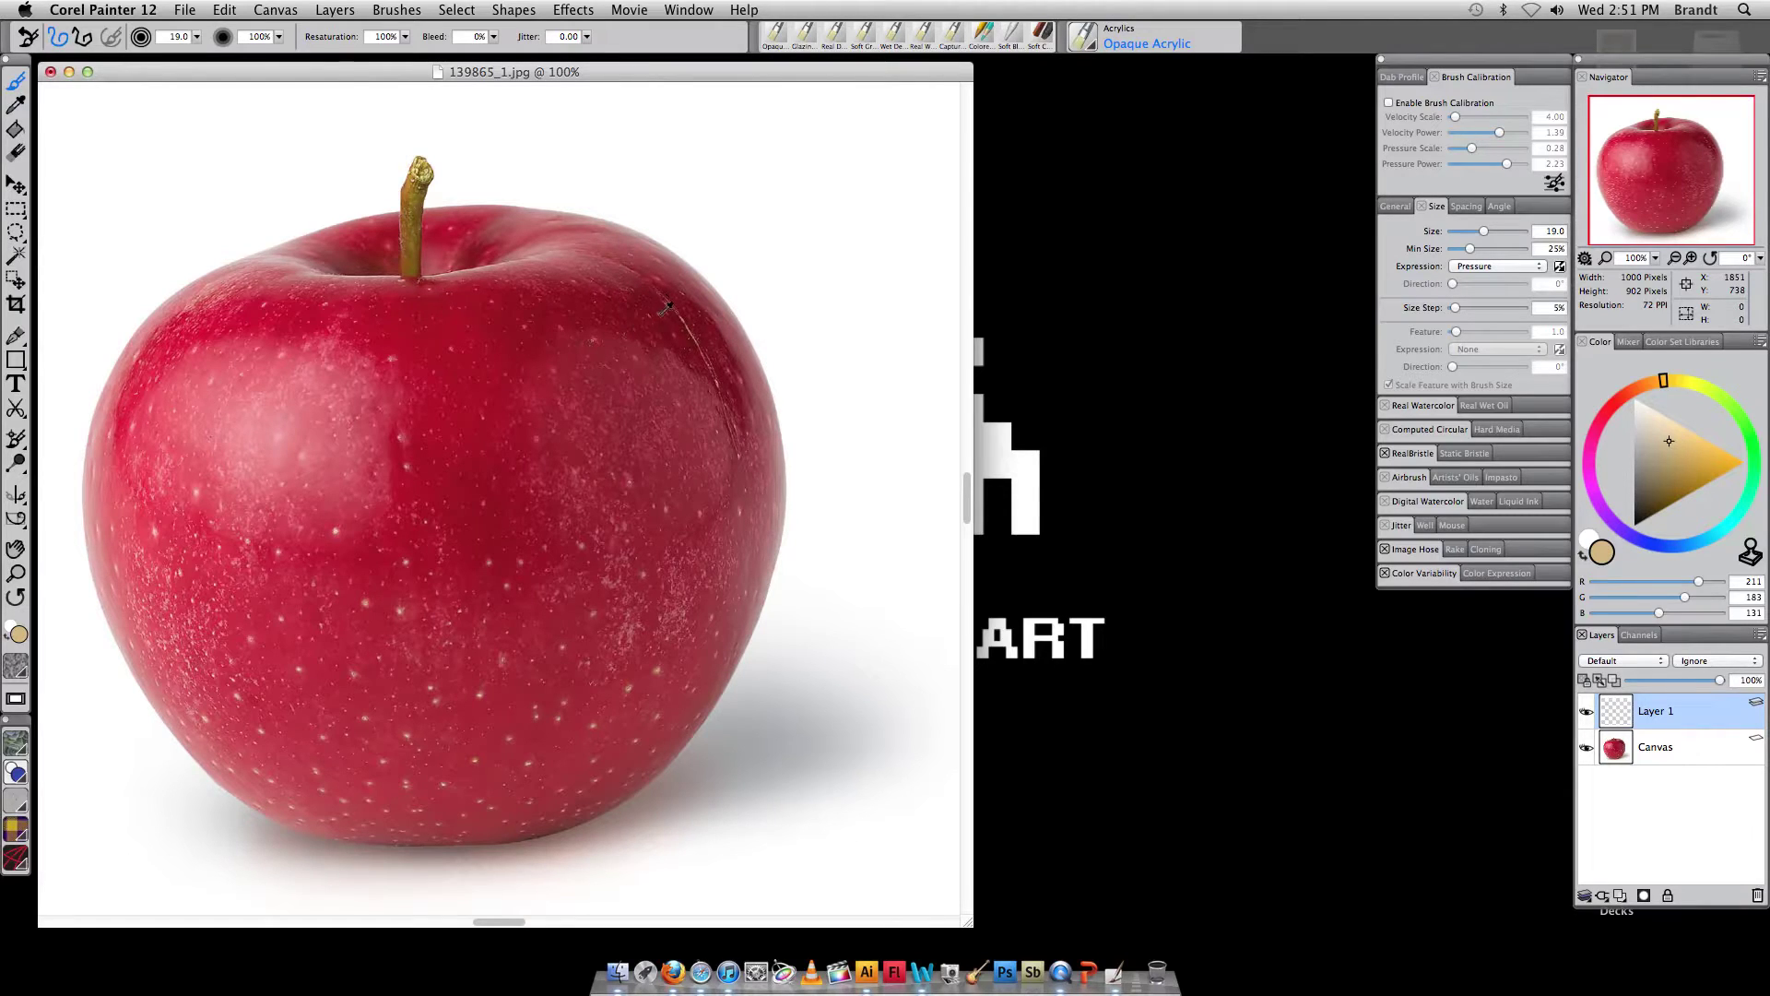
Paint sampled acrylic blocks: dark red at upper right, pink on the highlight, red beneath it
{"action": "left_click", "coordinate": [679, 325], "text": "alt"}
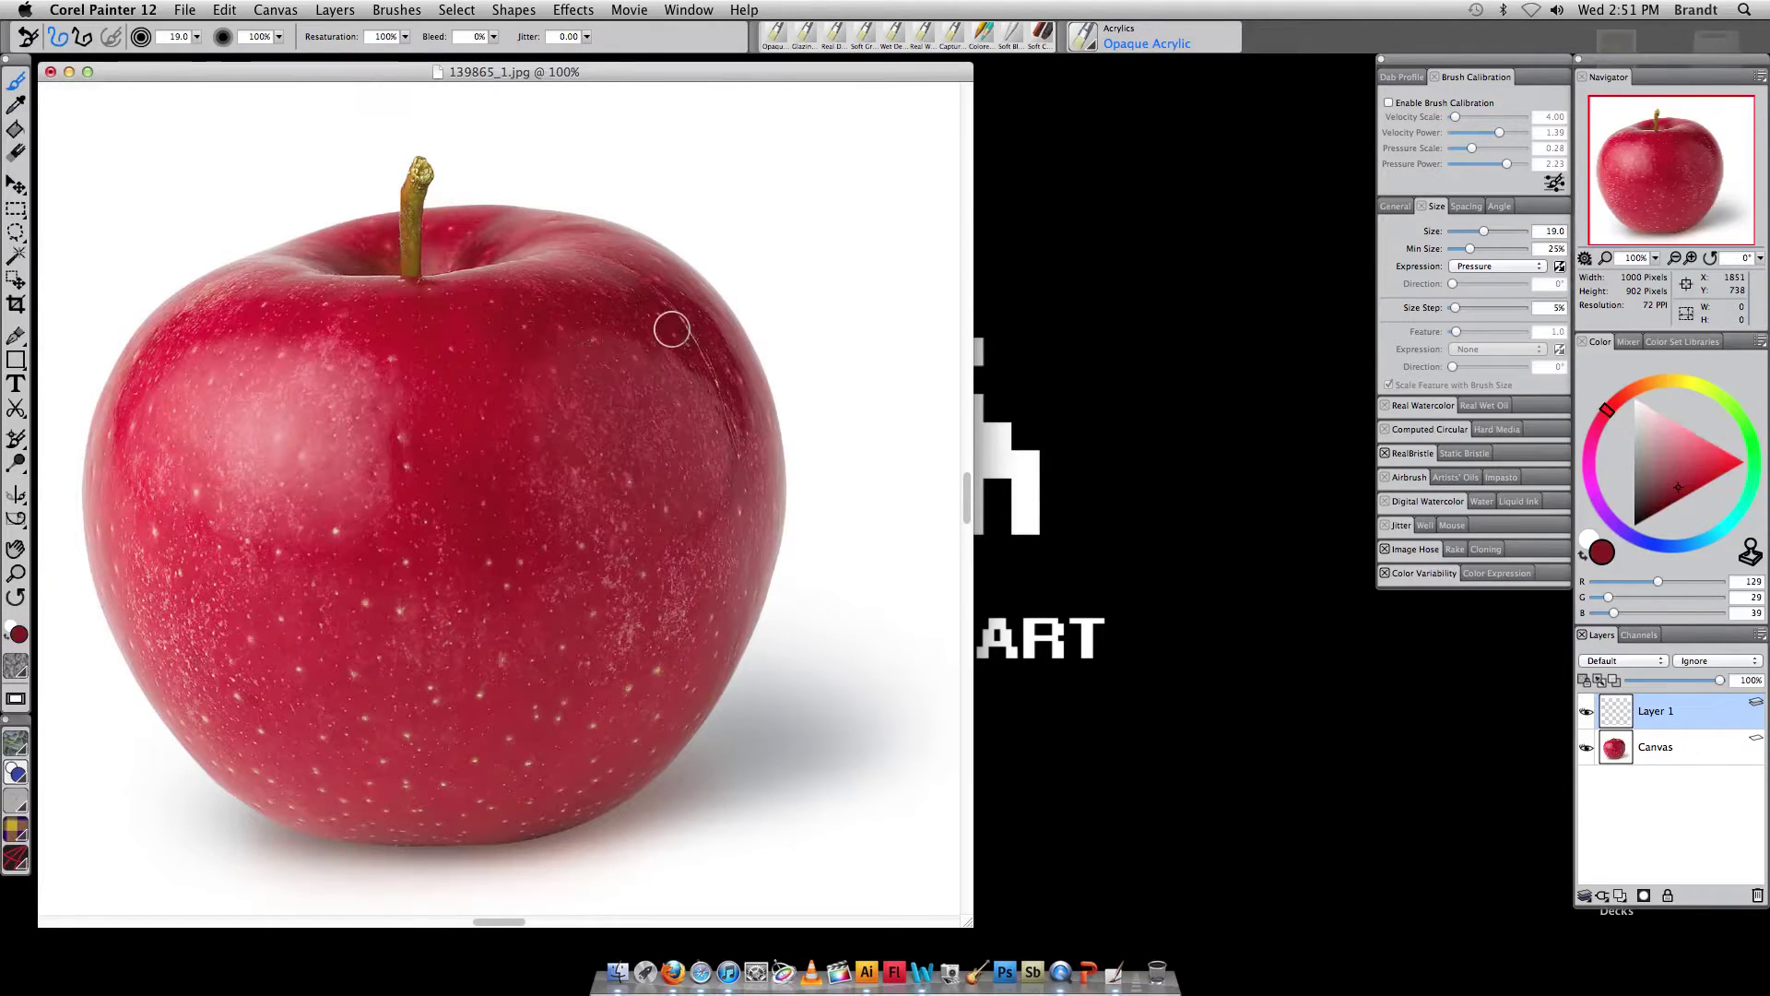
{"action": "mouse_move", "coordinate": [681, 328]}
{"action": "left_mouse_down"}
{"action": "mouse_move", "coordinate": [735, 385]}
{"action": "mouse_move", "coordinate": [742, 412]}
{"action": "mouse_move", "coordinate": [722, 365]}
{"action": "mouse_move", "coordinate": [748, 452]}
{"action": "mouse_move", "coordinate": [707, 367]}
{"action": "mouse_move", "coordinate": [628, 315]}
{"action": "mouse_move", "coordinate": [693, 340]}
{"action": "mouse_move", "coordinate": [676, 293]}
{"action": "mouse_move", "coordinate": [587, 287]}
{"action": "mouse_move", "coordinate": [560, 306]}
{"action": "mouse_move", "coordinate": [562, 284]}
{"action": "mouse_move", "coordinate": [635, 261]}
{"action": "mouse_move", "coordinate": [683, 316]}
{"action": "left_mouse_up"}
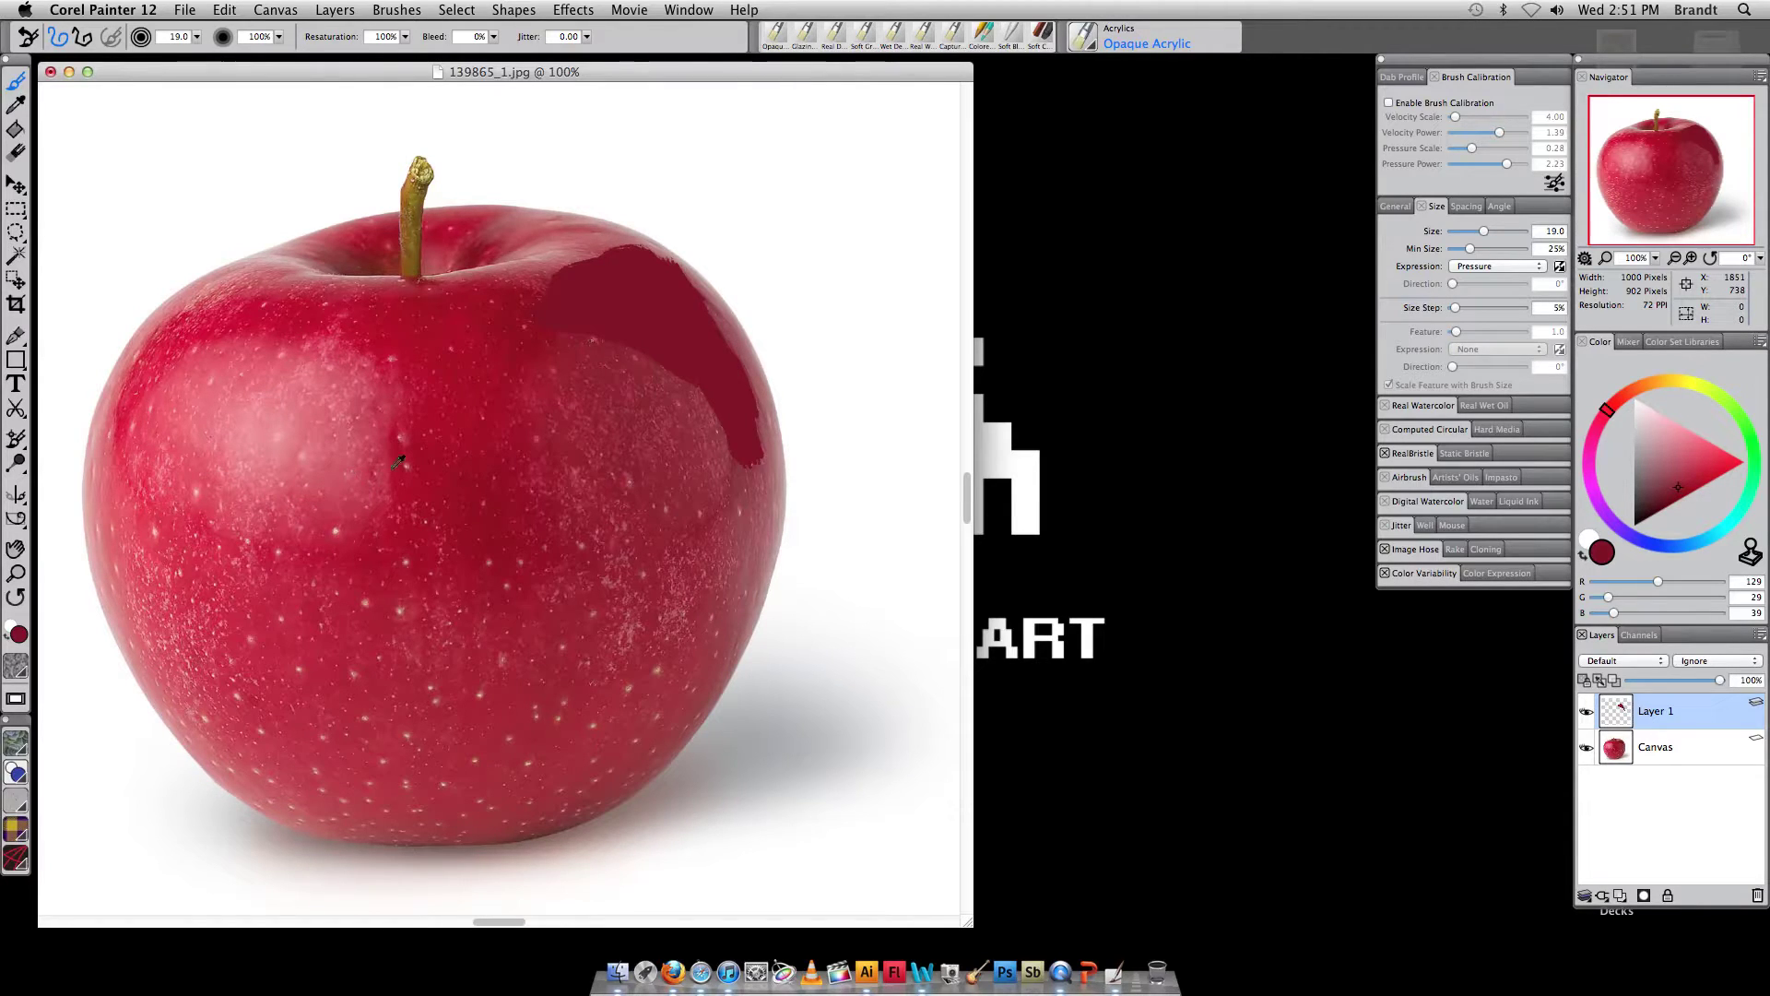
{"action": "left_click", "coordinate": [291, 440]}
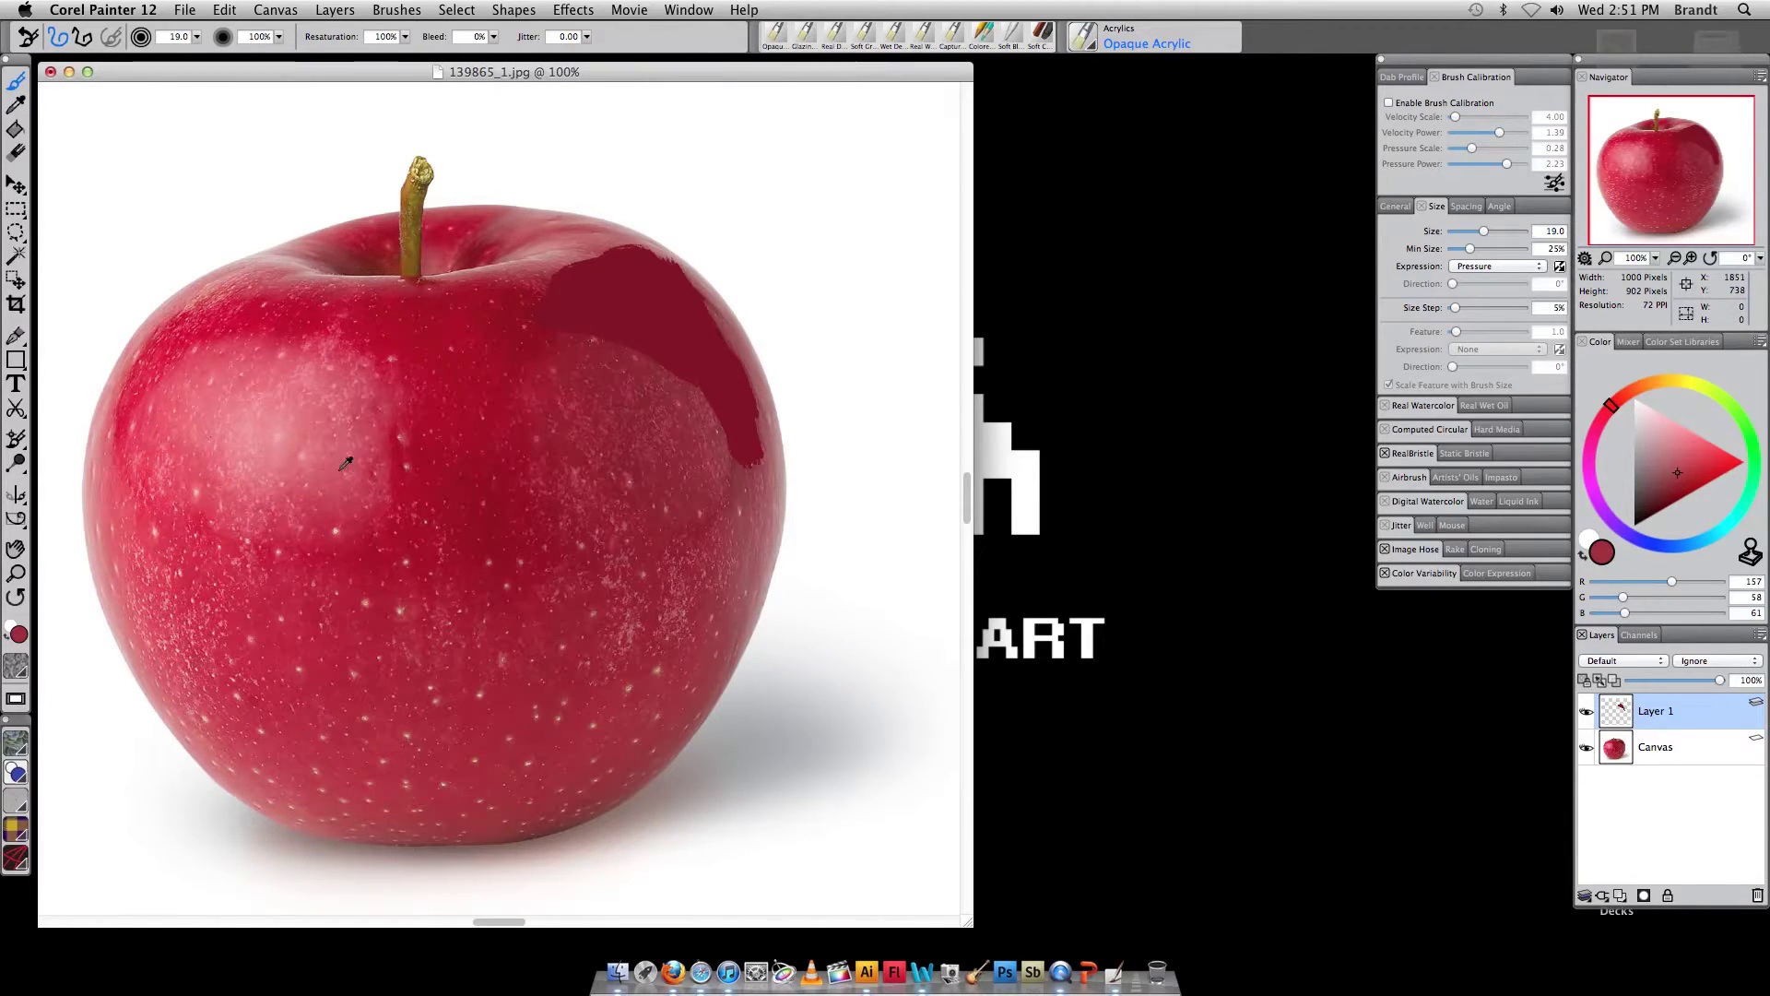
{"action": "left_click", "coordinate": [292, 419]}
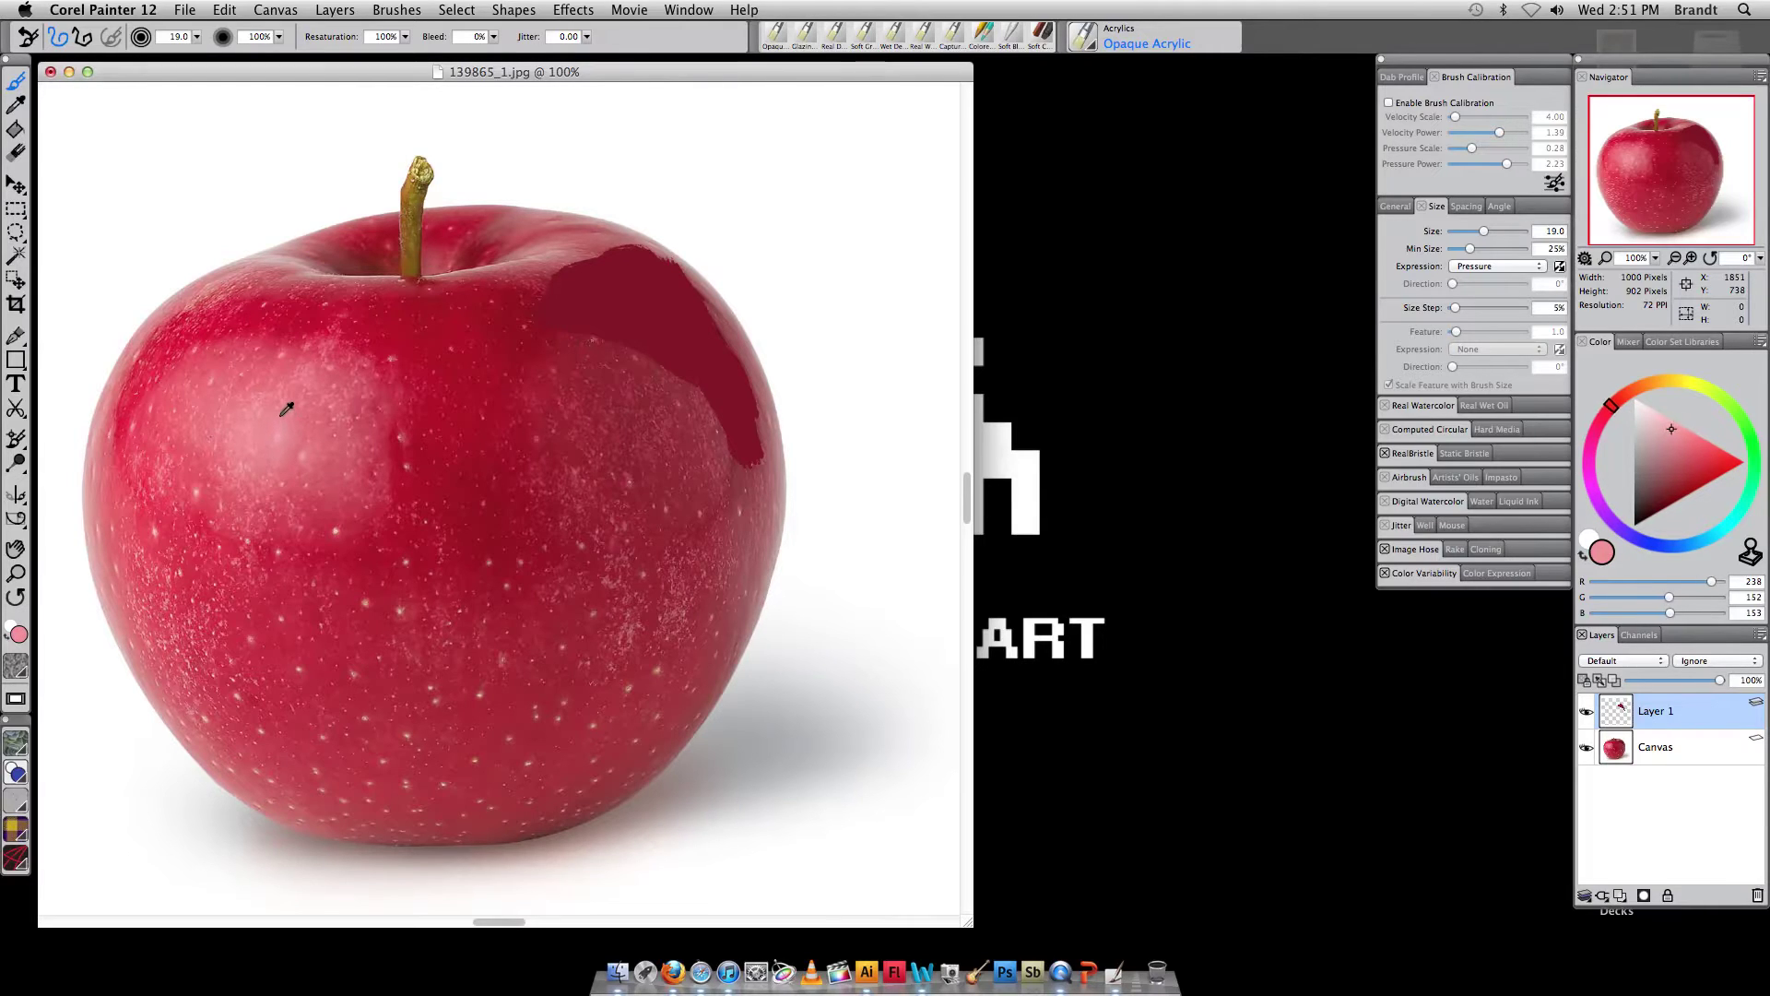
{"action": "left_click", "coordinate": [294, 408]}
{"action": "left_click", "coordinate": [277, 432]}
{"action": "left_click", "coordinate": [266, 415]}
{"action": "left_click", "coordinate": [276, 422], "text": "alt"}
{"action": "mouse_move", "coordinate": [287, 420]}
{"action": "left_mouse_down"}
{"action": "mouse_move", "coordinate": [336, 464]}
{"action": "mouse_move", "coordinate": [301, 480]}
{"action": "mouse_move", "coordinate": [283, 433]}
{"action": "mouse_move", "coordinate": [227, 437]}
{"action": "mouse_move", "coordinate": [225, 399]}
{"action": "mouse_move", "coordinate": [165, 426]}
{"action": "mouse_move", "coordinate": [187, 372]}
{"action": "mouse_move", "coordinate": [346, 390]}
{"action": "mouse_move", "coordinate": [372, 461]}
{"action": "mouse_move", "coordinate": [358, 505]}
{"action": "mouse_move", "coordinate": [324, 508]}
{"action": "mouse_move", "coordinate": [317, 482]}
{"action": "mouse_move", "coordinate": [253, 515]}
{"action": "mouse_move", "coordinate": [228, 462]}
{"action": "mouse_move", "coordinate": [175, 471]}
{"action": "mouse_move", "coordinate": [206, 410]}
{"action": "mouse_move", "coordinate": [170, 424]}
{"action": "mouse_move", "coordinate": [283, 349]}
{"action": "mouse_move", "coordinate": [377, 397]}
{"action": "mouse_move", "coordinate": [360, 462]}
{"action": "mouse_move", "coordinate": [272, 511]}
{"action": "mouse_move", "coordinate": [218, 513]}
{"action": "mouse_move", "coordinate": [176, 459]}
{"action": "mouse_move", "coordinate": [159, 466]}
{"action": "mouse_move", "coordinate": [258, 478]}
{"action": "mouse_move", "coordinate": [230, 512]}
{"action": "left_mouse_up"}
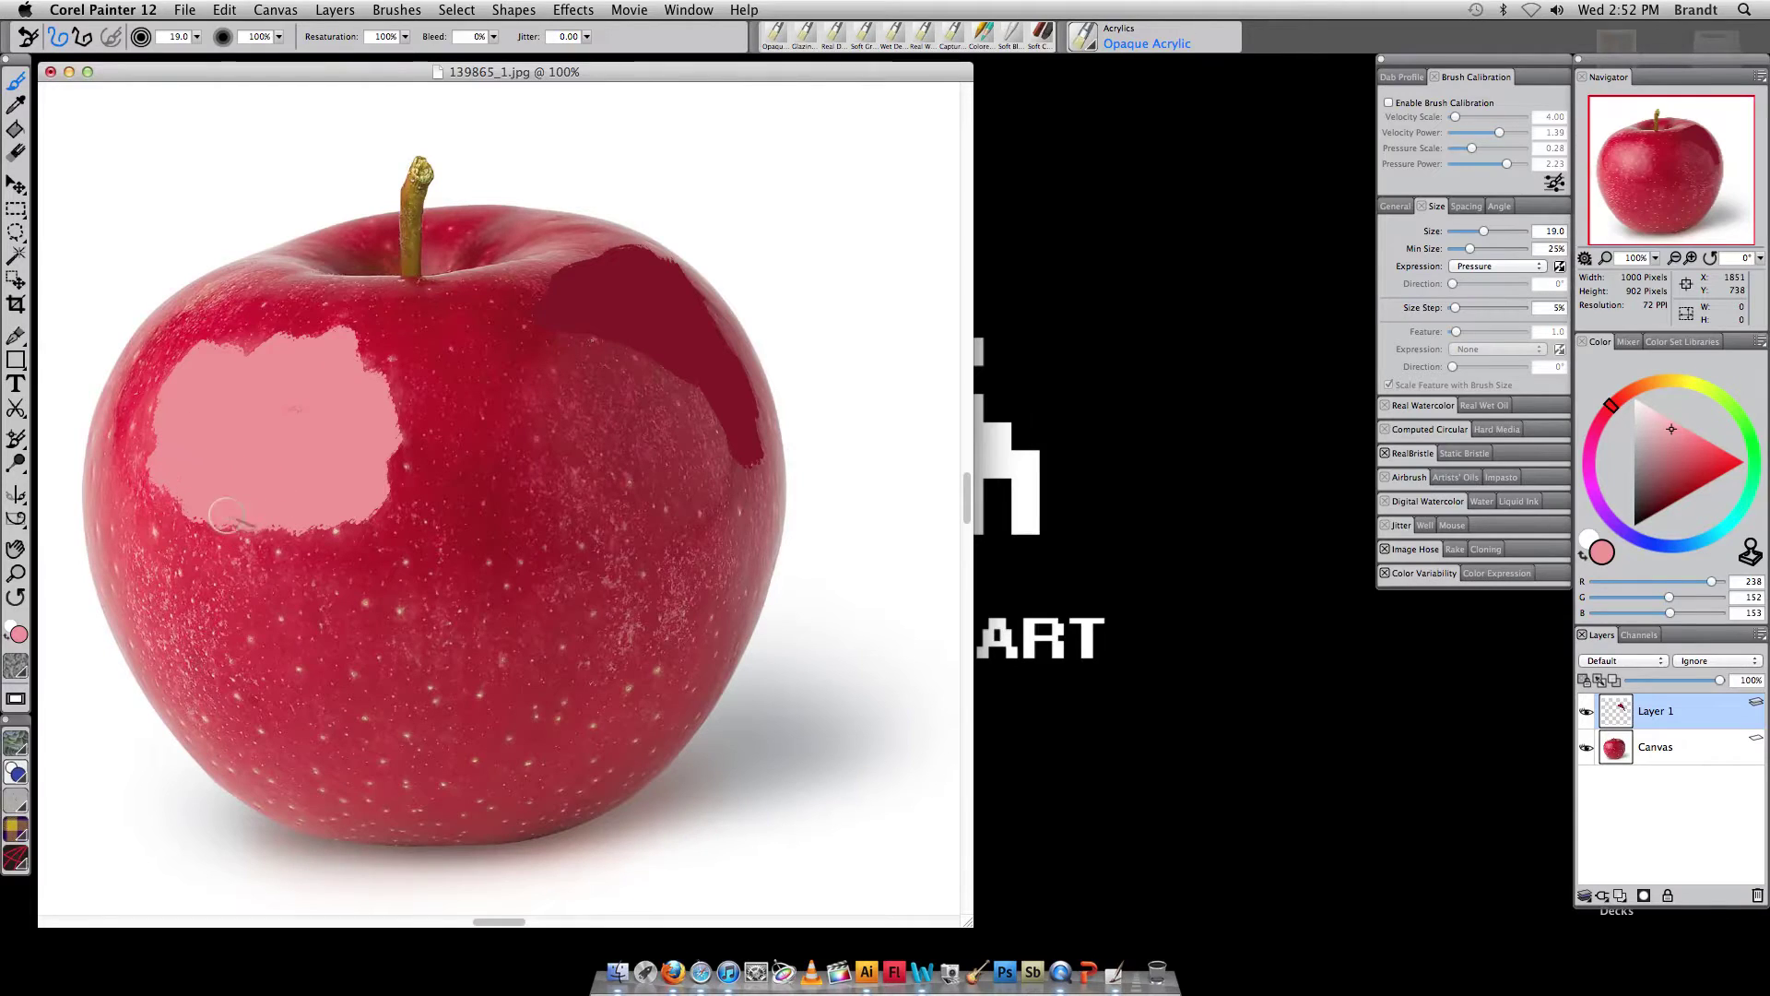
{"action": "left_click", "coordinate": [464, 541], "text": "alt"}
{"action": "left_click", "coordinate": [465, 542], "text": "alt"}
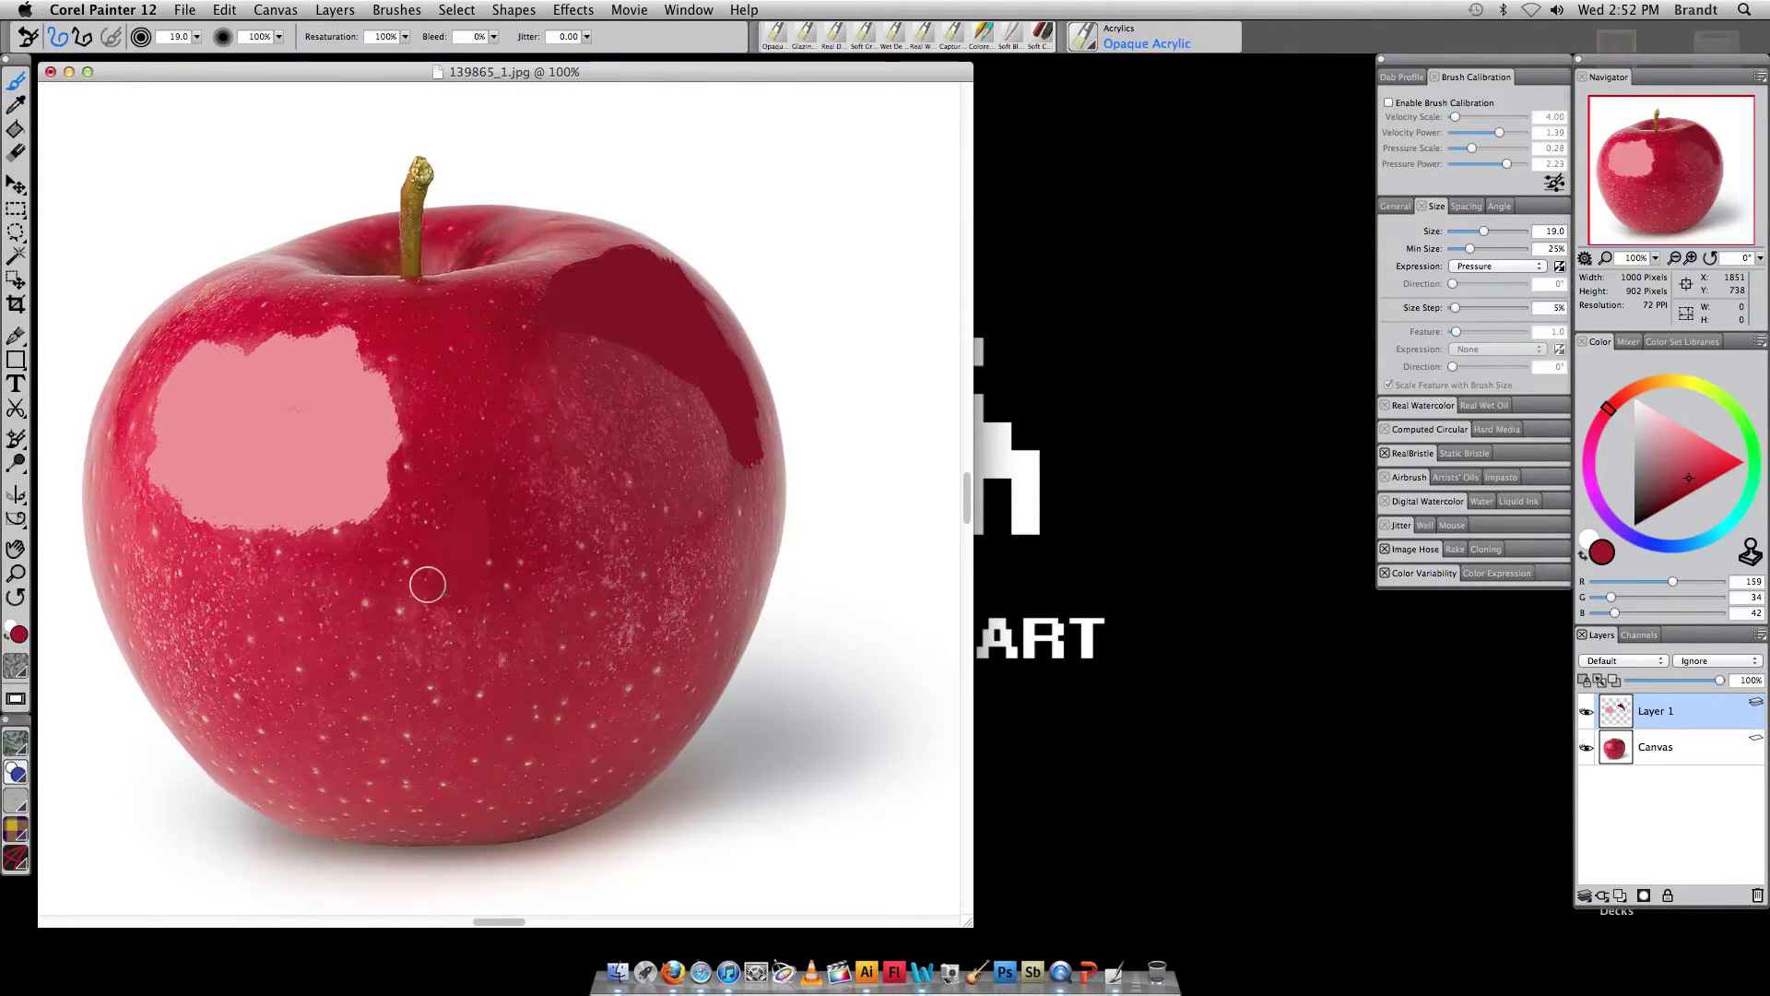
{"action": "mouse_move", "coordinate": [426, 584]}
{"action": "left_mouse_down"}
{"action": "mouse_move", "coordinate": [396, 511]}
{"action": "mouse_move", "coordinate": [364, 577]}
{"action": "mouse_move", "coordinate": [367, 542]}
{"action": "mouse_move", "coordinate": [326, 577]}
{"action": "mouse_move", "coordinate": [371, 538]}
{"action": "left_mouse_up"}
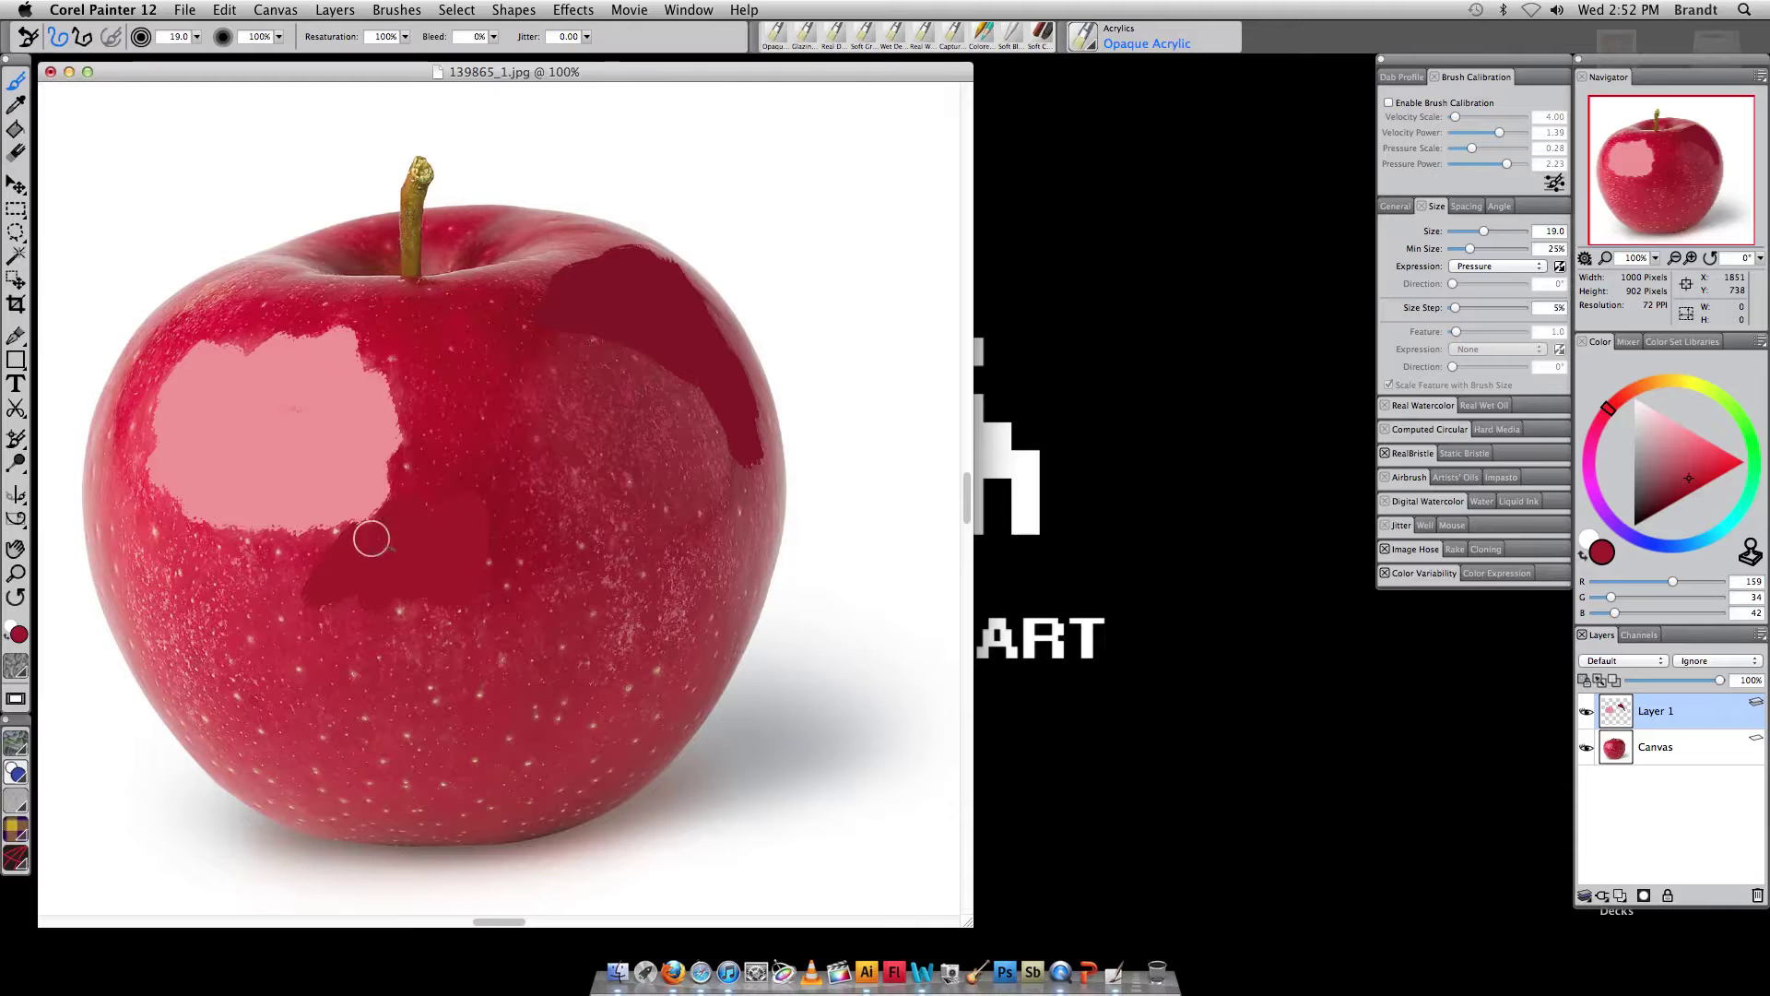
Compare the blocks against the photo, then extend the red block up beside the highlight
{"action": "left_click", "coordinate": [1586, 749]}
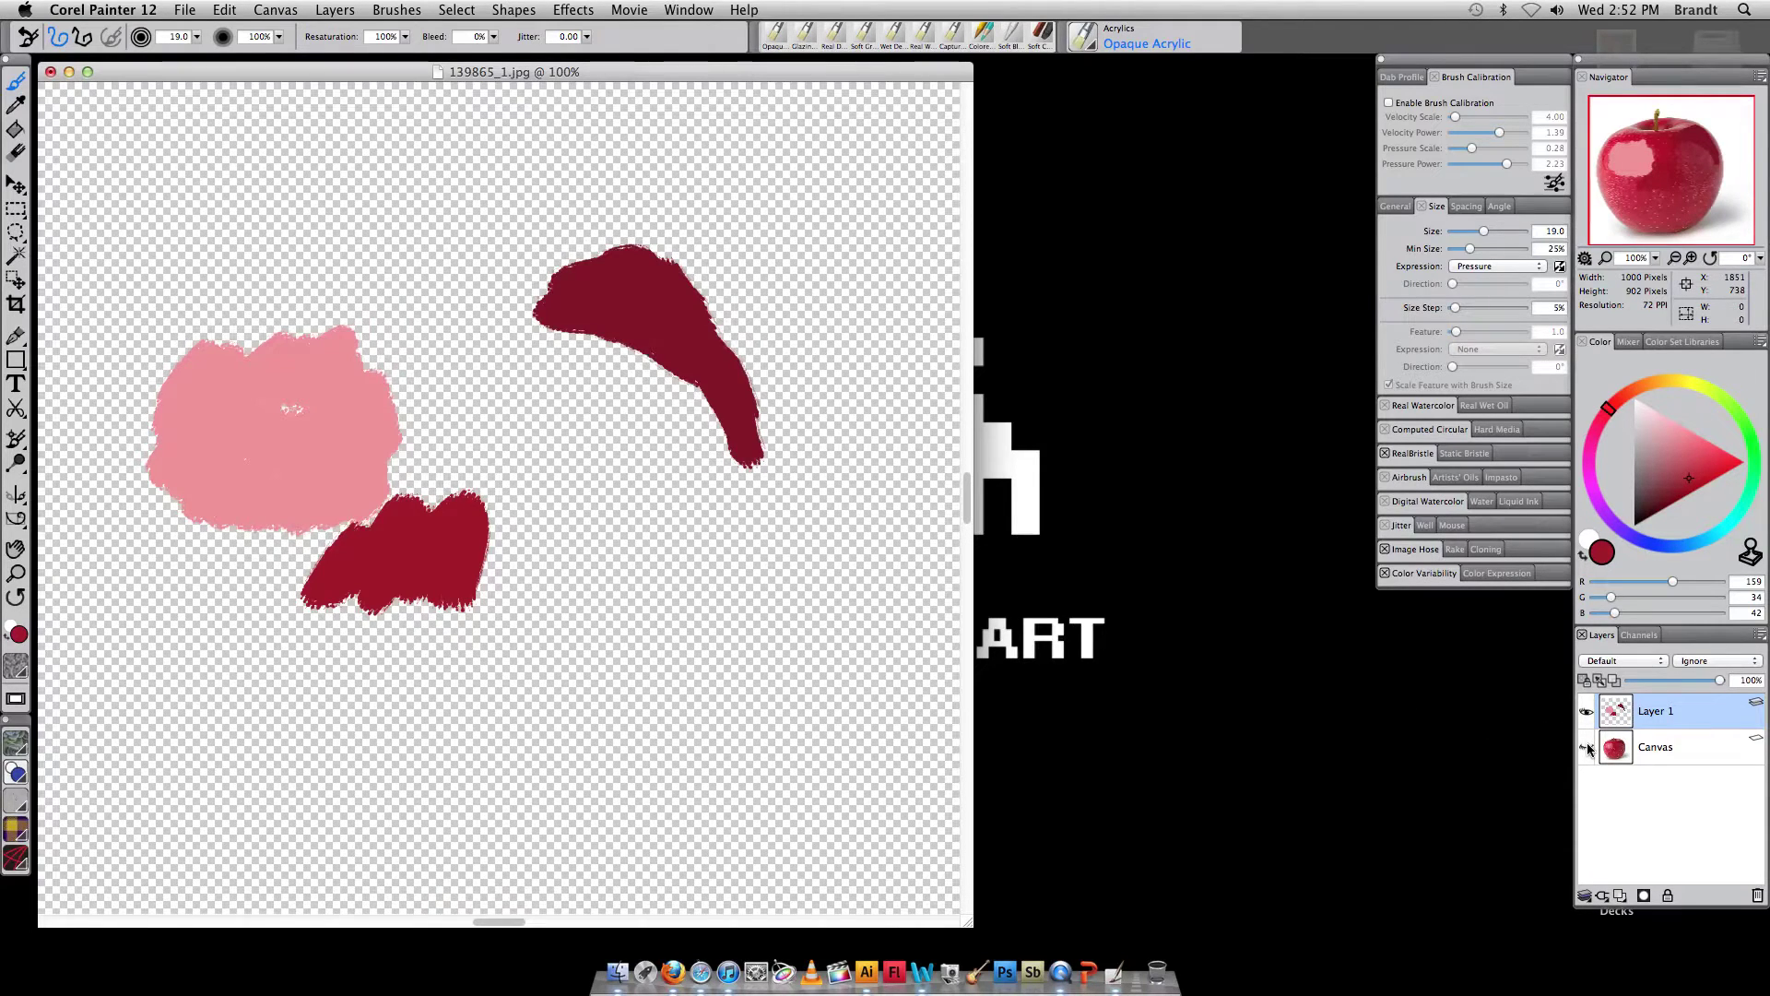
{"action": "left_click", "coordinate": [1583, 753]}
{"action": "left_click", "coordinate": [1584, 754]}
{"action": "left_click", "coordinate": [1585, 750]}
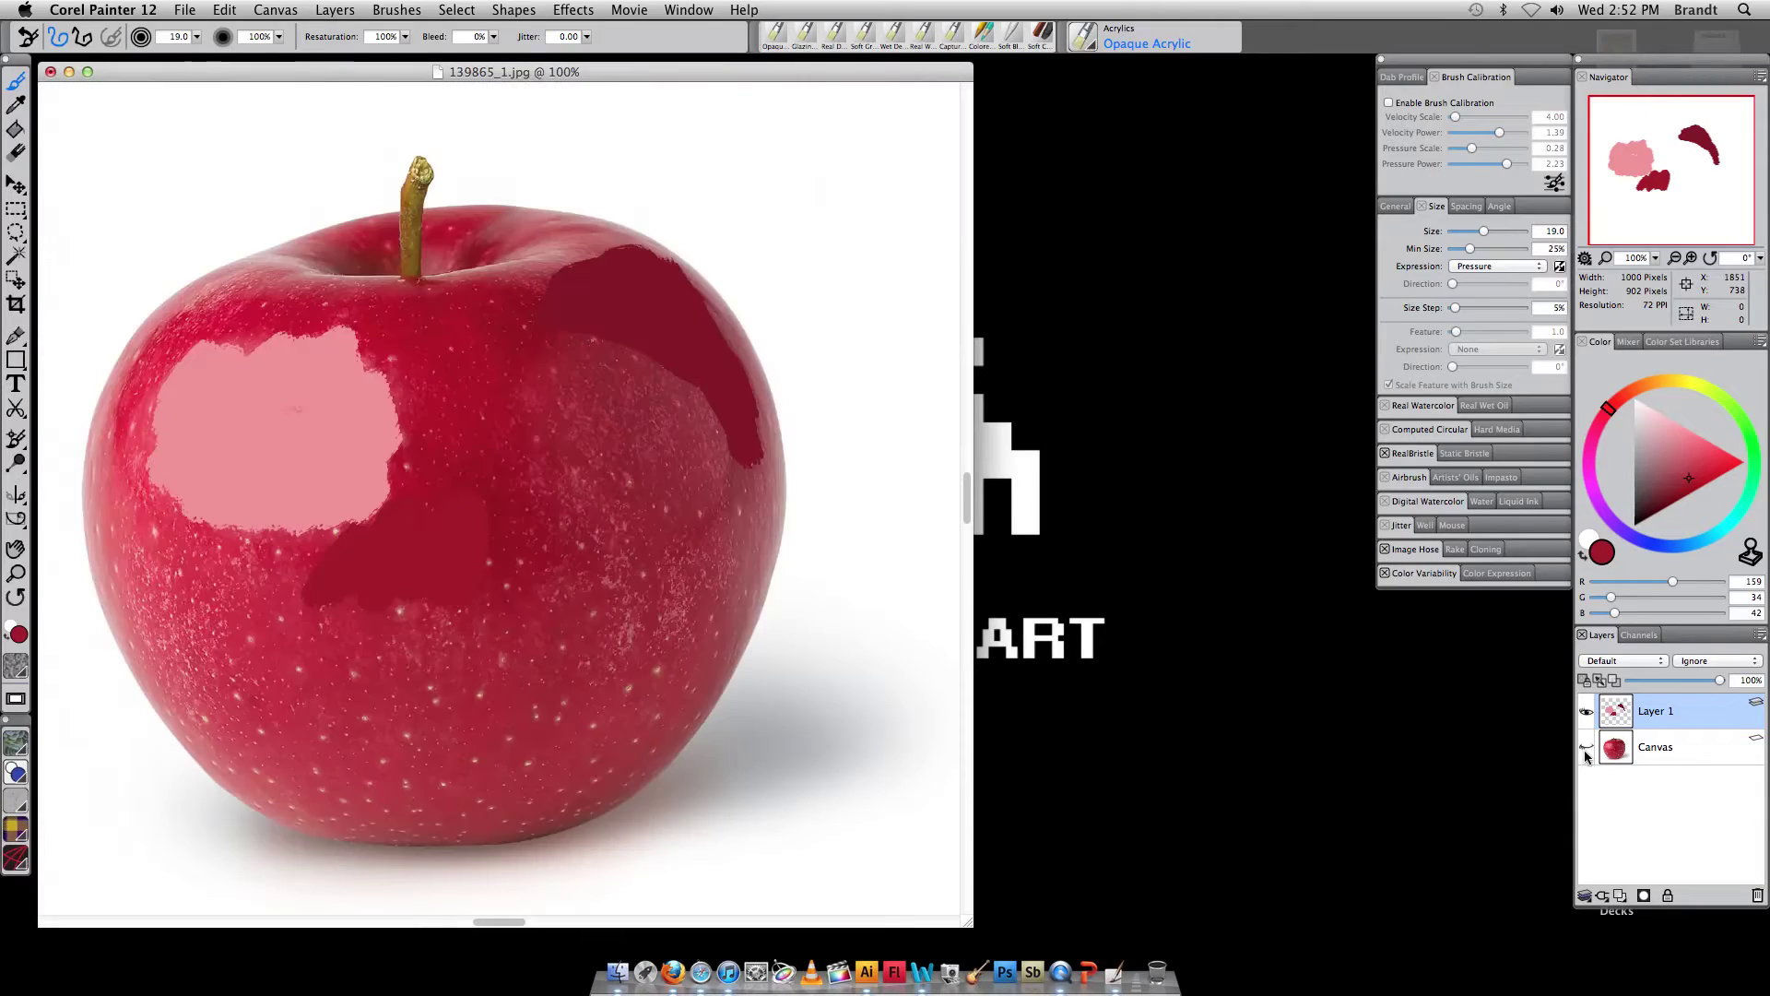
{"action": "left_click", "coordinate": [1585, 751]}
{"action": "left_click", "coordinate": [1586, 749]}
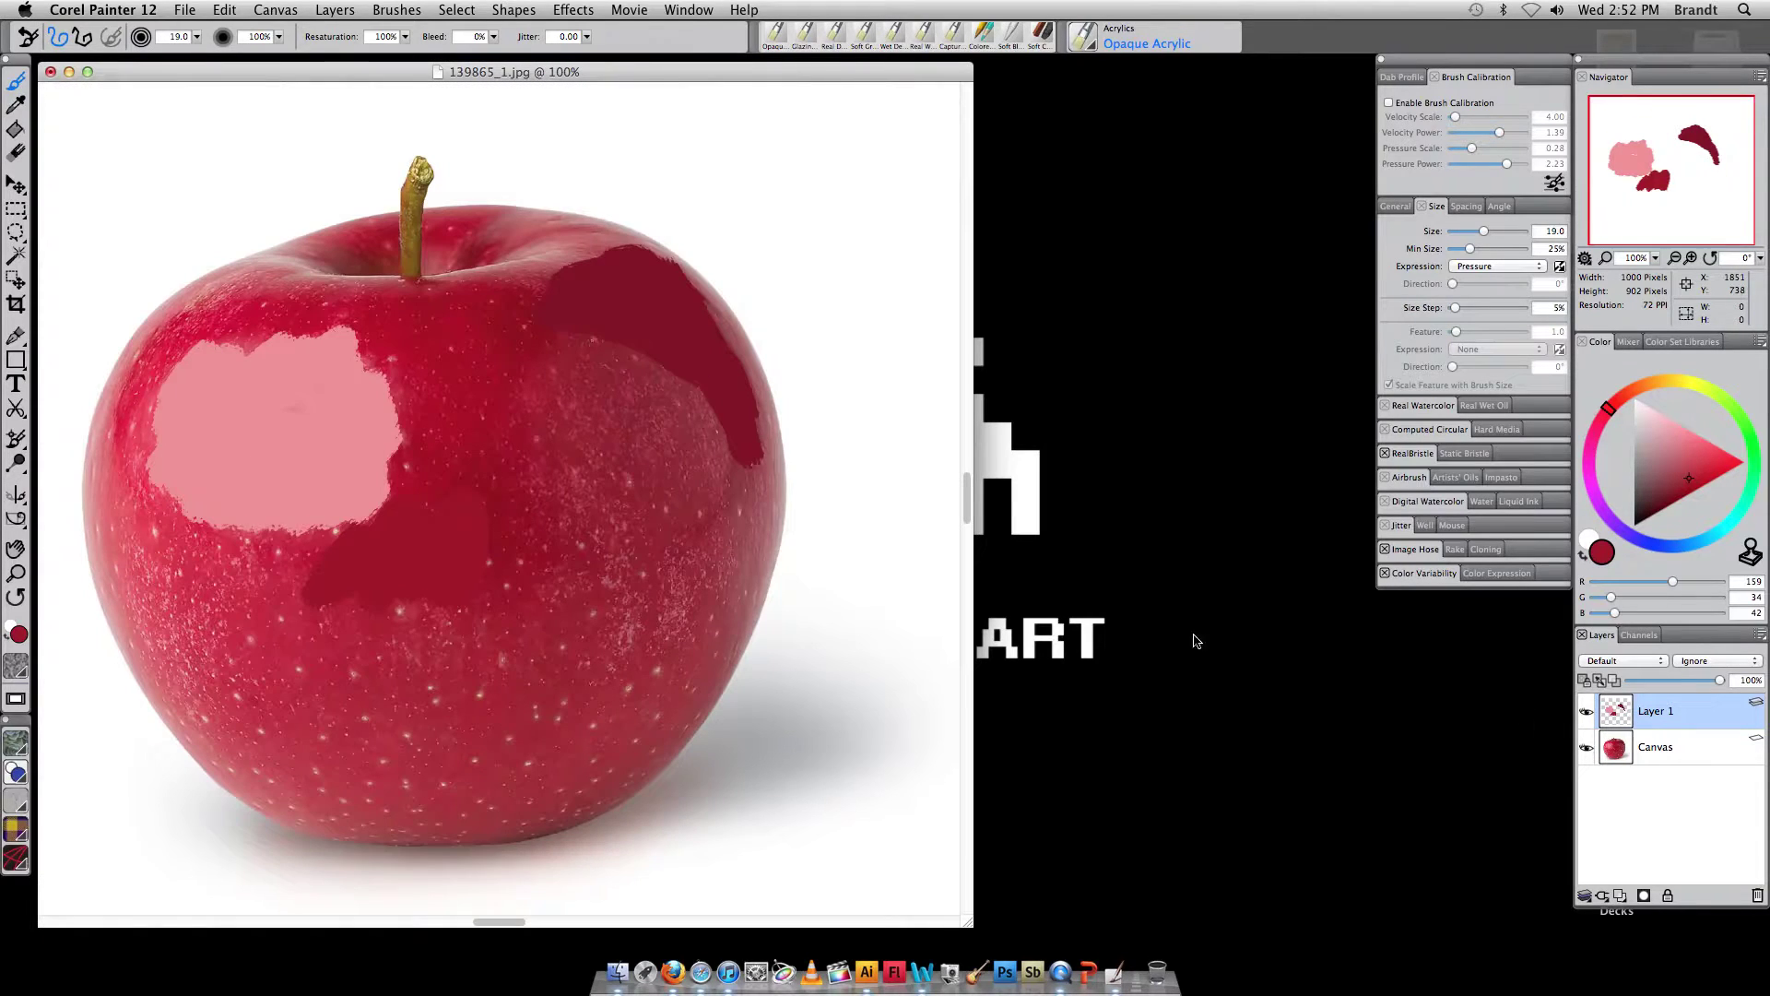
{"action": "left_click", "coordinate": [337, 407], "text": "alt"}
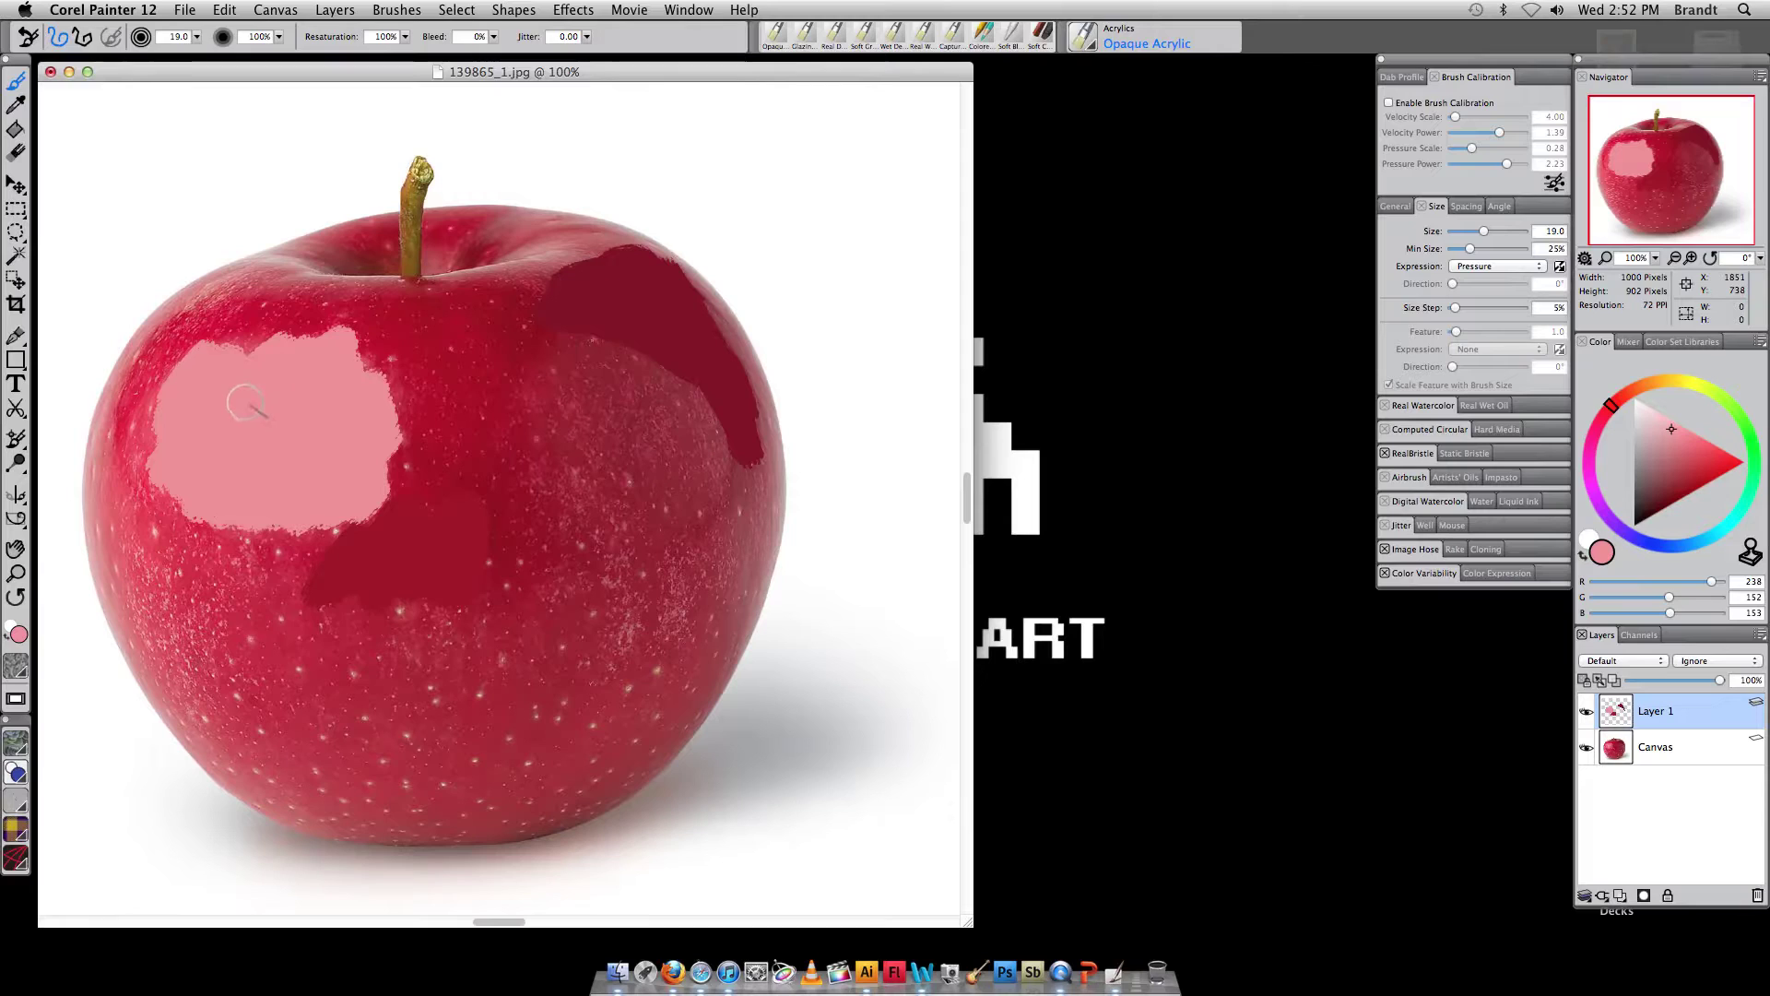
{"action": "left_click", "coordinate": [462, 387], "text": "alt"}
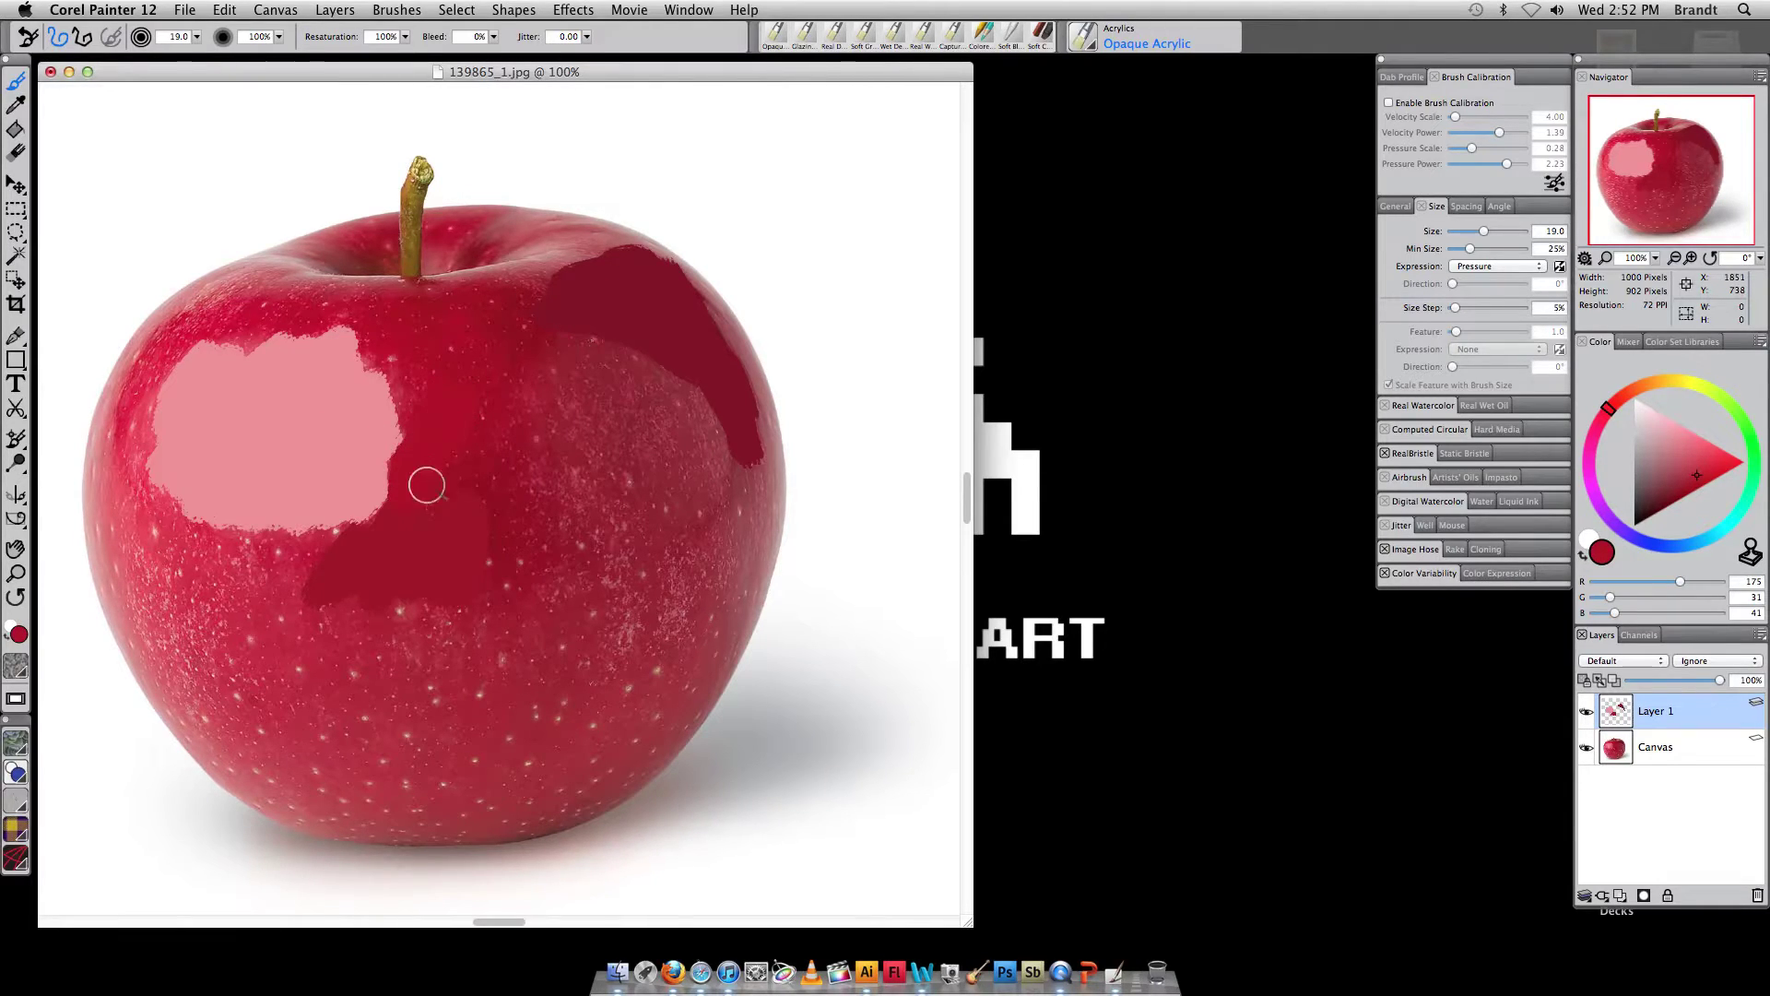
{"action": "mouse_move", "coordinate": [434, 421]}
{"action": "left_mouse_down"}
{"action": "mouse_move", "coordinate": [417, 367]}
{"action": "mouse_move", "coordinate": [386, 368]}
{"action": "mouse_move", "coordinate": [403, 347]}
{"action": "mouse_move", "coordinate": [511, 379]}
{"action": "mouse_move", "coordinate": [470, 359]}
{"action": "mouse_move", "coordinate": [506, 324]}
{"action": "left_mouse_up"}
Paint a dark red patch across the upper right and a lighter mauve patch on the right edge
{"action": "left_click", "coordinate": [452, 298], "text": "alt"}
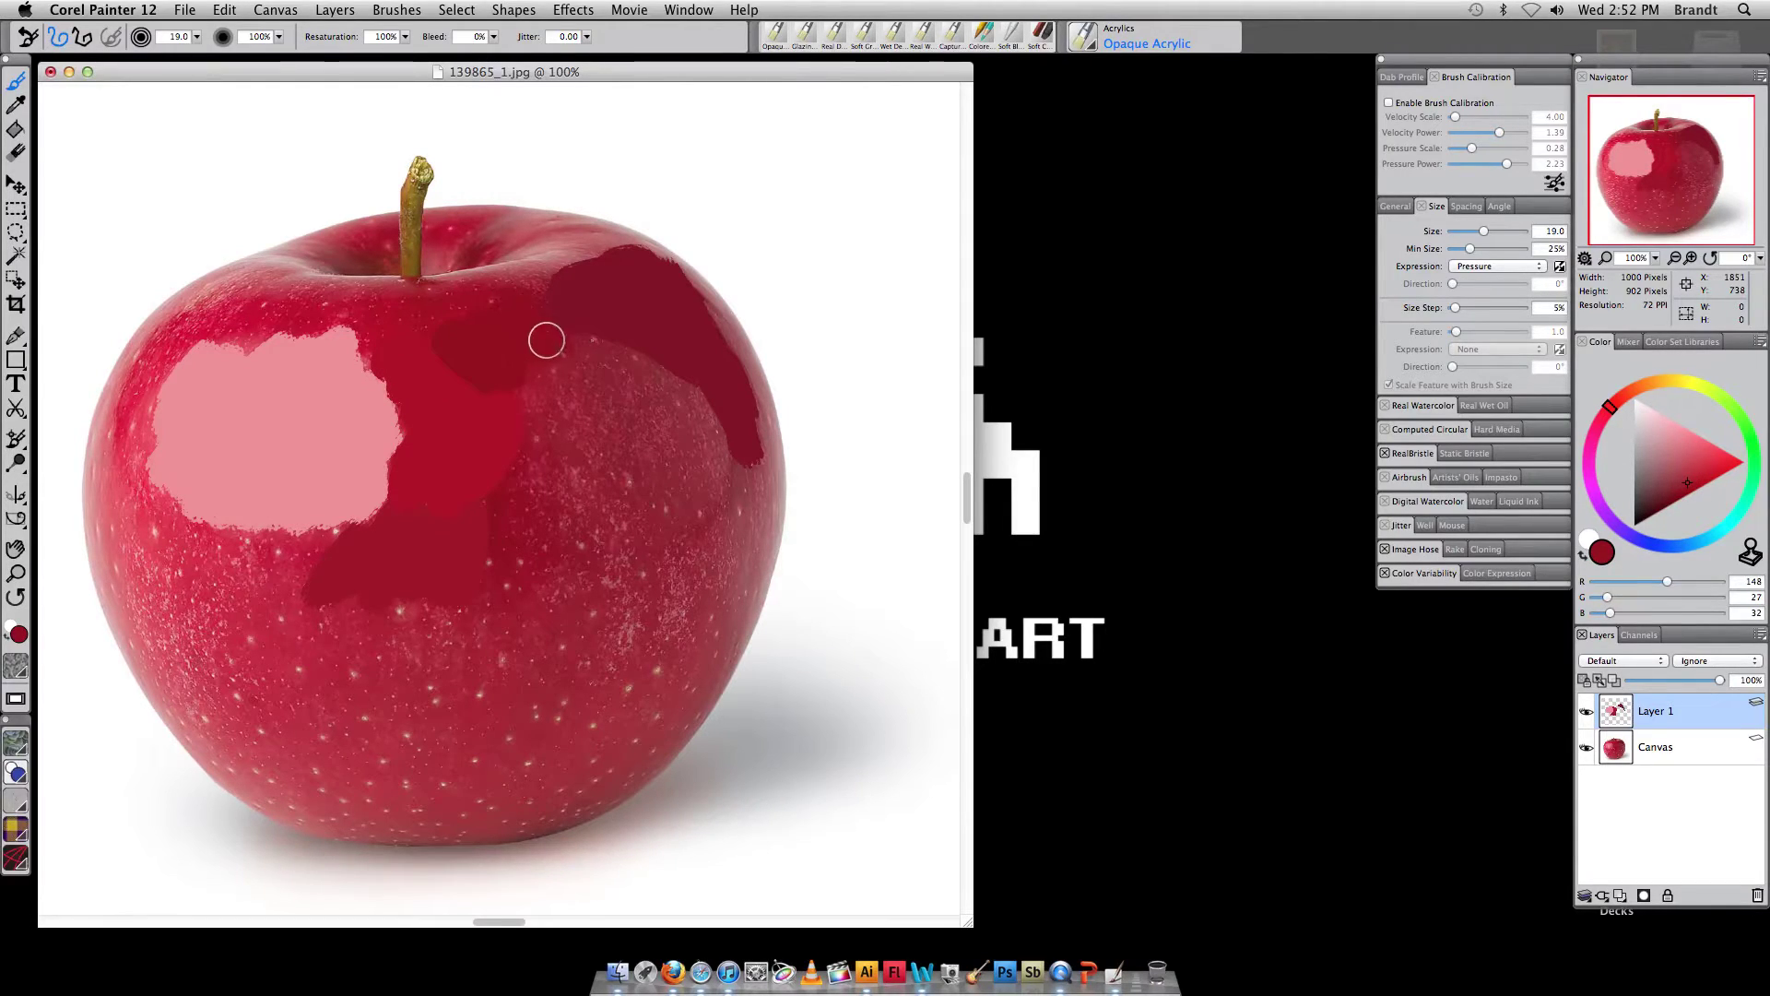
{"action": "mouse_move", "coordinate": [649, 394]}
{"action": "left_mouse_down"}
{"action": "mouse_move", "coordinate": [610, 360]}
{"action": "mouse_move", "coordinate": [657, 385]}
{"action": "mouse_move", "coordinate": [656, 432]}
{"action": "mouse_move", "coordinate": [529, 408]}
{"action": "mouse_move", "coordinate": [533, 475]}
{"action": "mouse_move", "coordinate": [504, 536]}
{"action": "mouse_move", "coordinate": [527, 554]}
{"action": "mouse_move", "coordinate": [567, 526]}
{"action": "mouse_move", "coordinate": [605, 414]}
{"action": "mouse_move", "coordinate": [664, 484]}
{"action": "mouse_move", "coordinate": [713, 453]}
{"action": "mouse_move", "coordinate": [702, 546]}
{"action": "mouse_move", "coordinate": [640, 591]}
{"action": "mouse_move", "coordinate": [641, 554]}
{"action": "mouse_move", "coordinate": [609, 597]}
{"action": "left_mouse_up"}
{"action": "left_click", "coordinate": [725, 460], "text": "alt"}
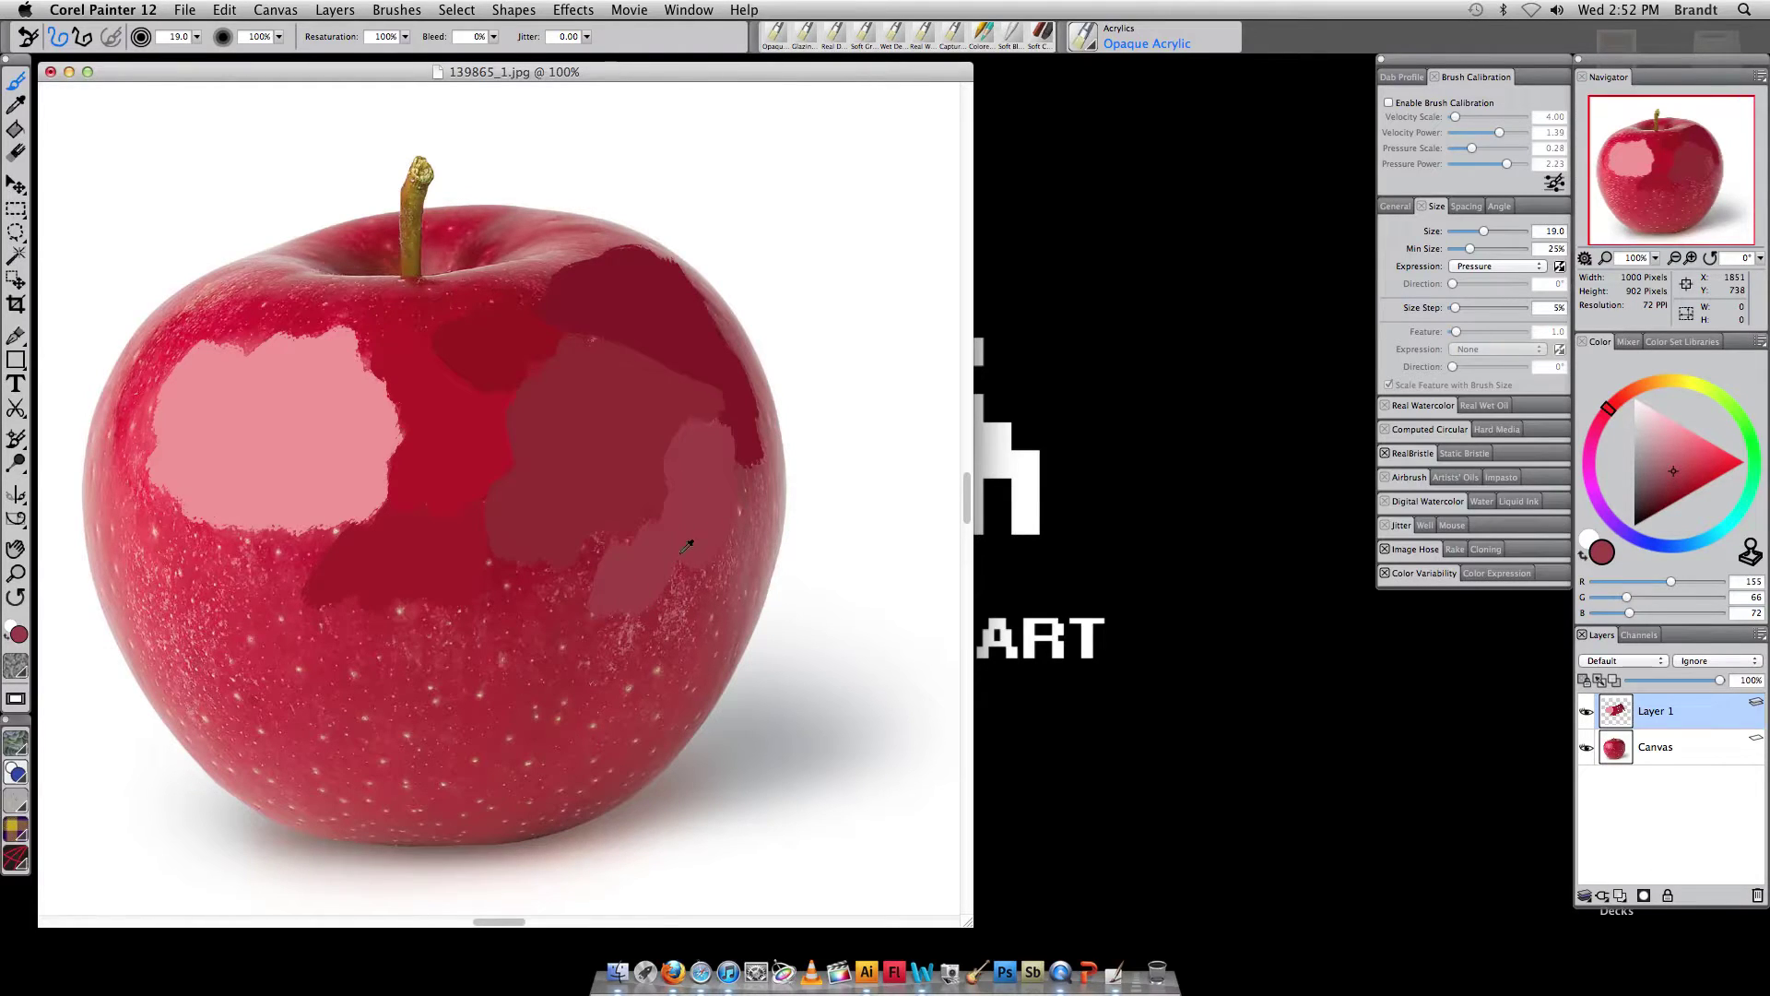
{"action": "left_click", "coordinate": [757, 520], "text": "alt"}
{"action": "mouse_move", "coordinate": [758, 519]}
{"action": "left_mouse_down"}
{"action": "mouse_move", "coordinate": [769, 439]}
{"action": "mouse_move", "coordinate": [721, 321]}
{"action": "mouse_move", "coordinate": [660, 271]}
{"action": "mouse_move", "coordinate": [705, 297]}
{"action": "mouse_move", "coordinate": [662, 262]}
{"action": "mouse_move", "coordinate": [525, 260]}
{"action": "mouse_move", "coordinate": [568, 224]}
{"action": "mouse_move", "coordinate": [535, 263]}
{"action": "mouse_move", "coordinate": [538, 232]}
{"action": "mouse_move", "coordinate": [500, 230]}
{"action": "mouse_move", "coordinate": [632, 221]}
{"action": "left_mouse_up"}
Add pale pink down the apple's right edge and a dark-red block over the lower right
{"action": "left_click", "coordinate": [783, 485], "text": "alt"}
{"action": "left_click", "coordinate": [774, 525], "text": "alt"}
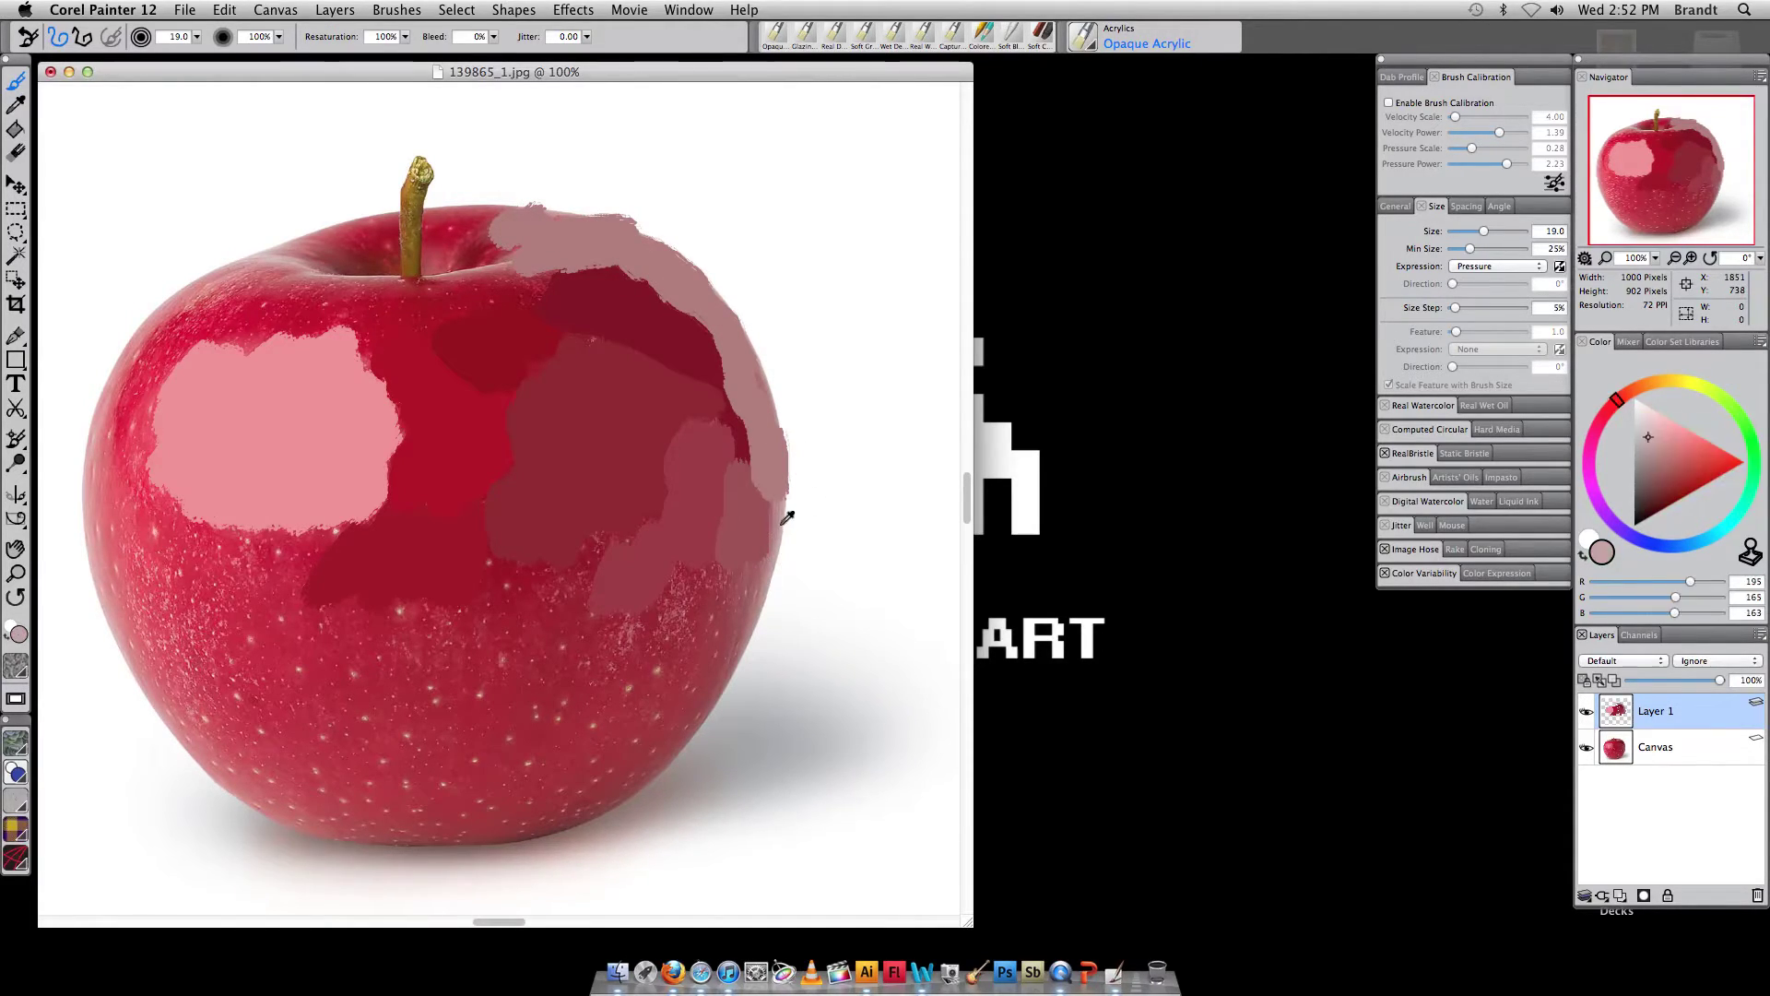
{"action": "left_click_drag", "start_coordinate": [771, 532], "coordinate": [705, 673]}
{"action": "left_click", "coordinate": [728, 680], "text": "alt"}
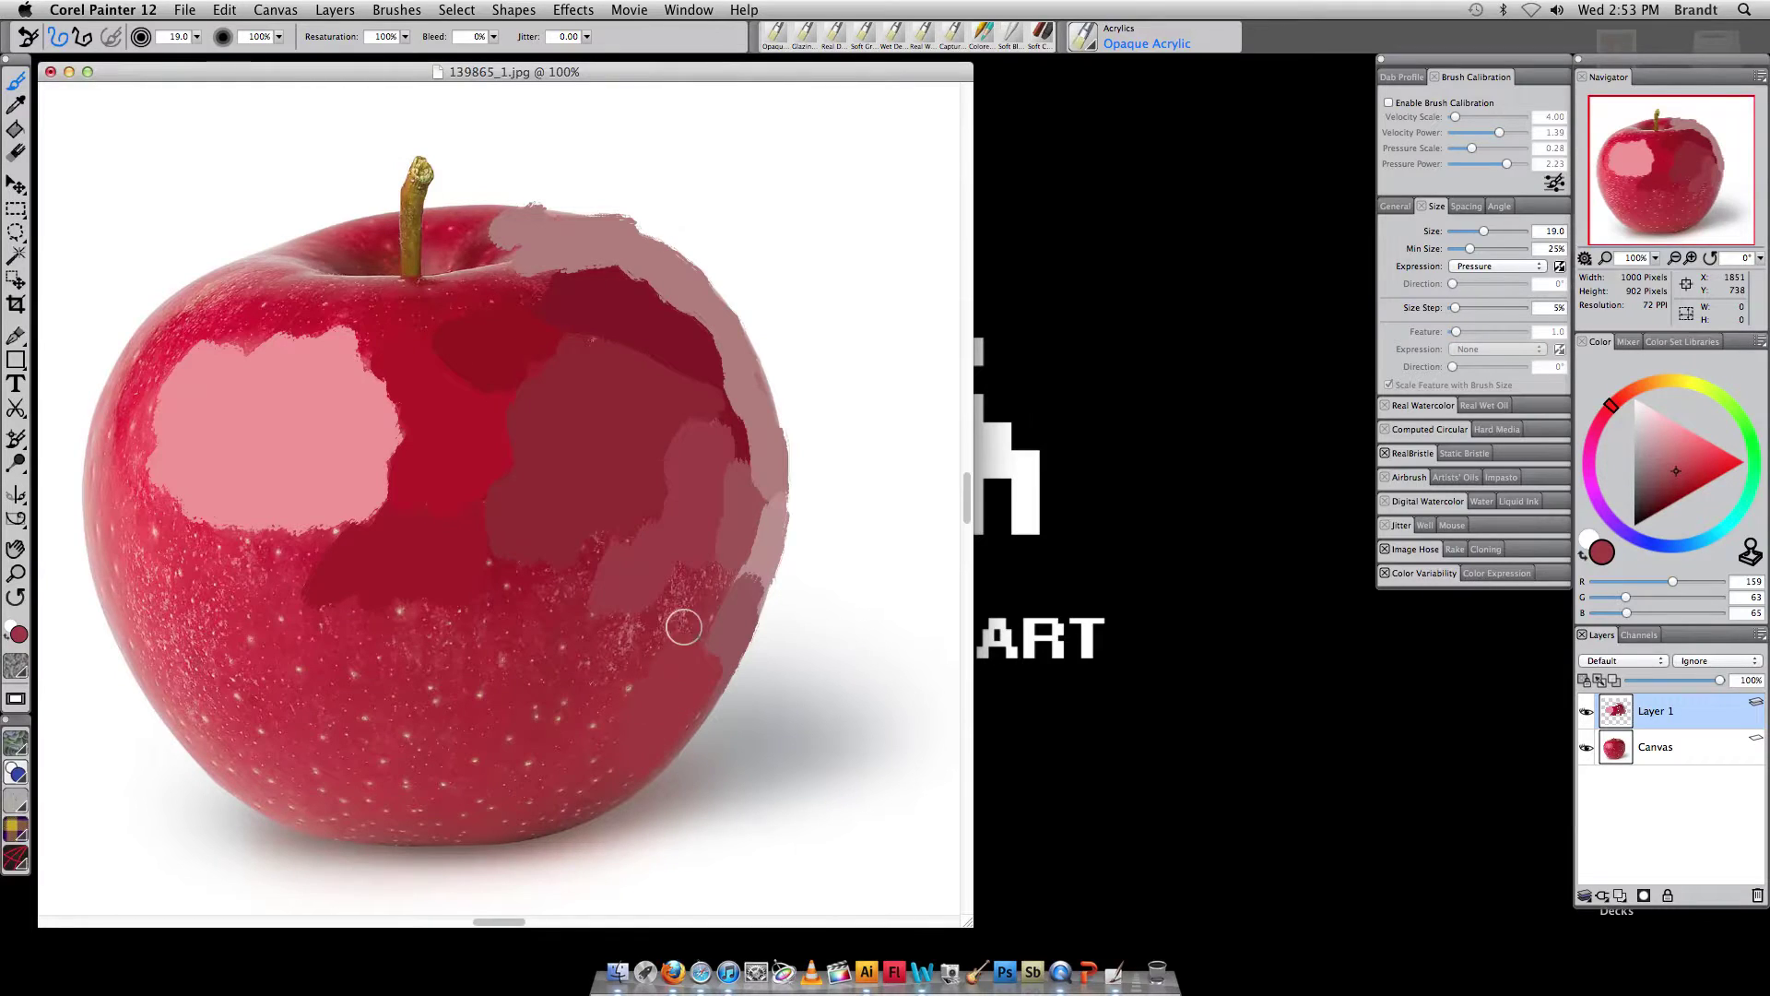
{"action": "mouse_move", "coordinate": [678, 614]}
{"action": "left_mouse_down"}
{"action": "mouse_move", "coordinate": [727, 593]}
{"action": "mouse_move", "coordinate": [671, 635]}
{"action": "mouse_move", "coordinate": [626, 723]}
{"action": "mouse_move", "coordinate": [612, 634]}
{"action": "mouse_move", "coordinate": [544, 716]}
{"action": "mouse_move", "coordinate": [622, 595]}
{"action": "mouse_move", "coordinate": [579, 599]}
{"action": "left_mouse_up"}
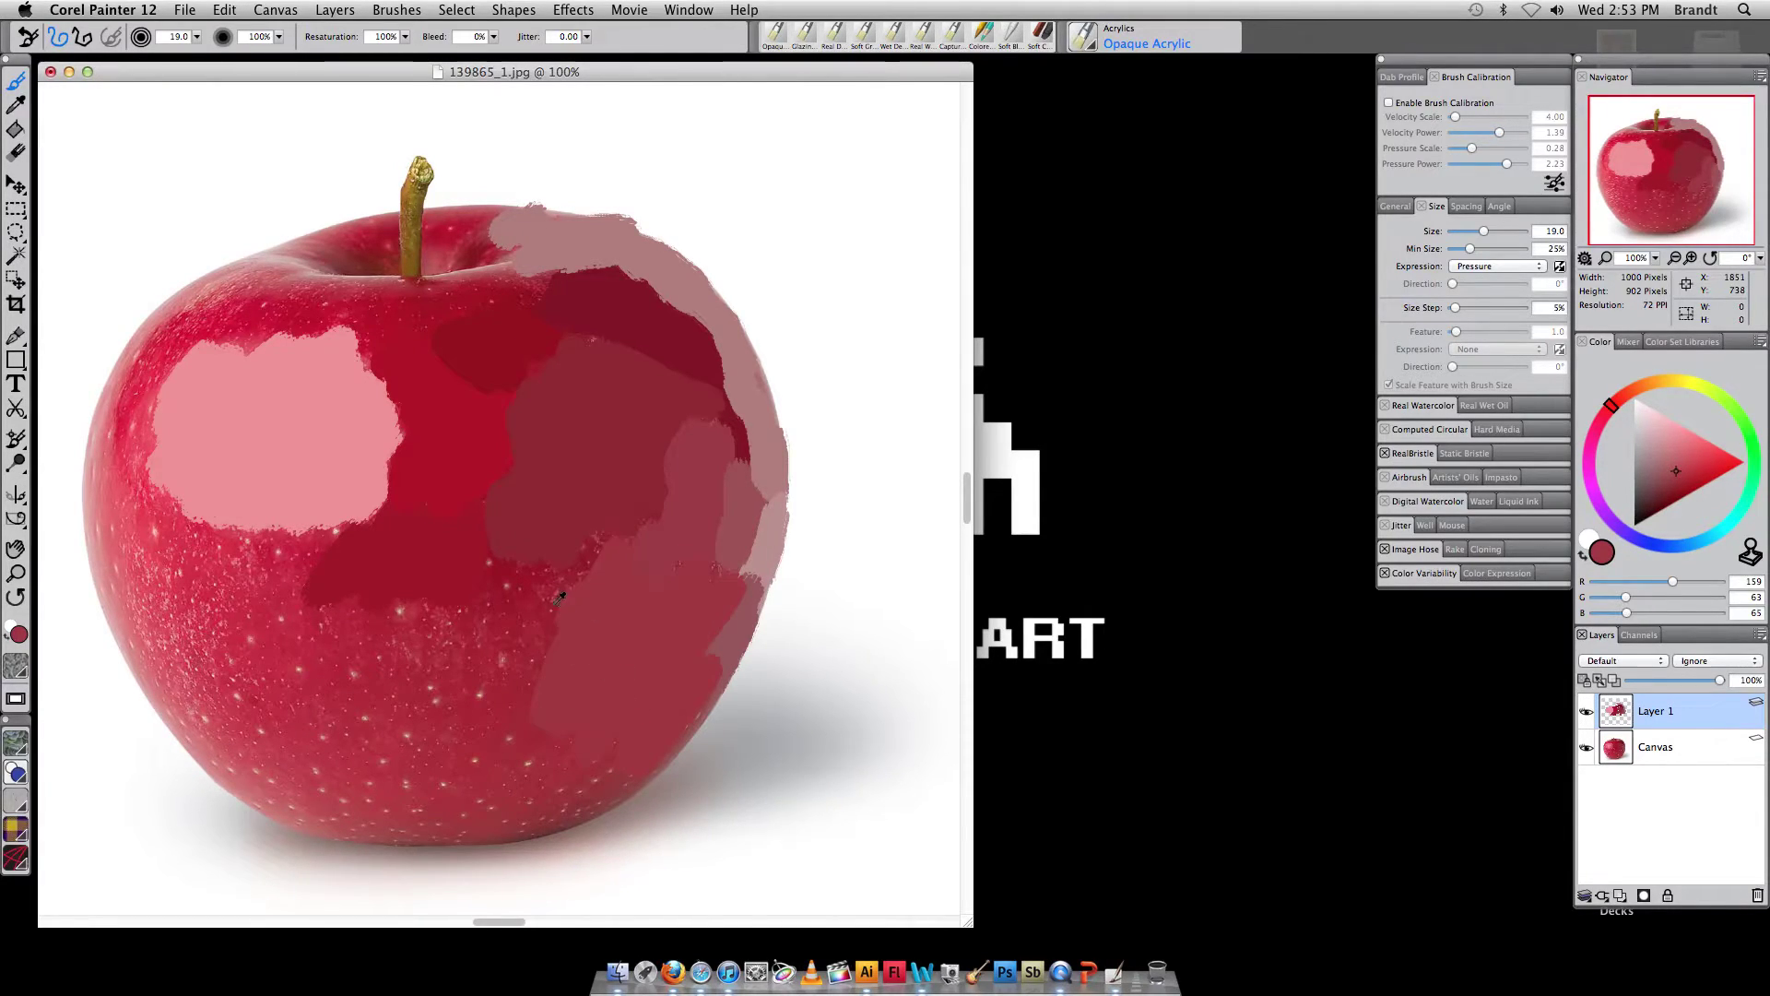
{"action": "left_click", "coordinate": [534, 632], "text": "alt"}
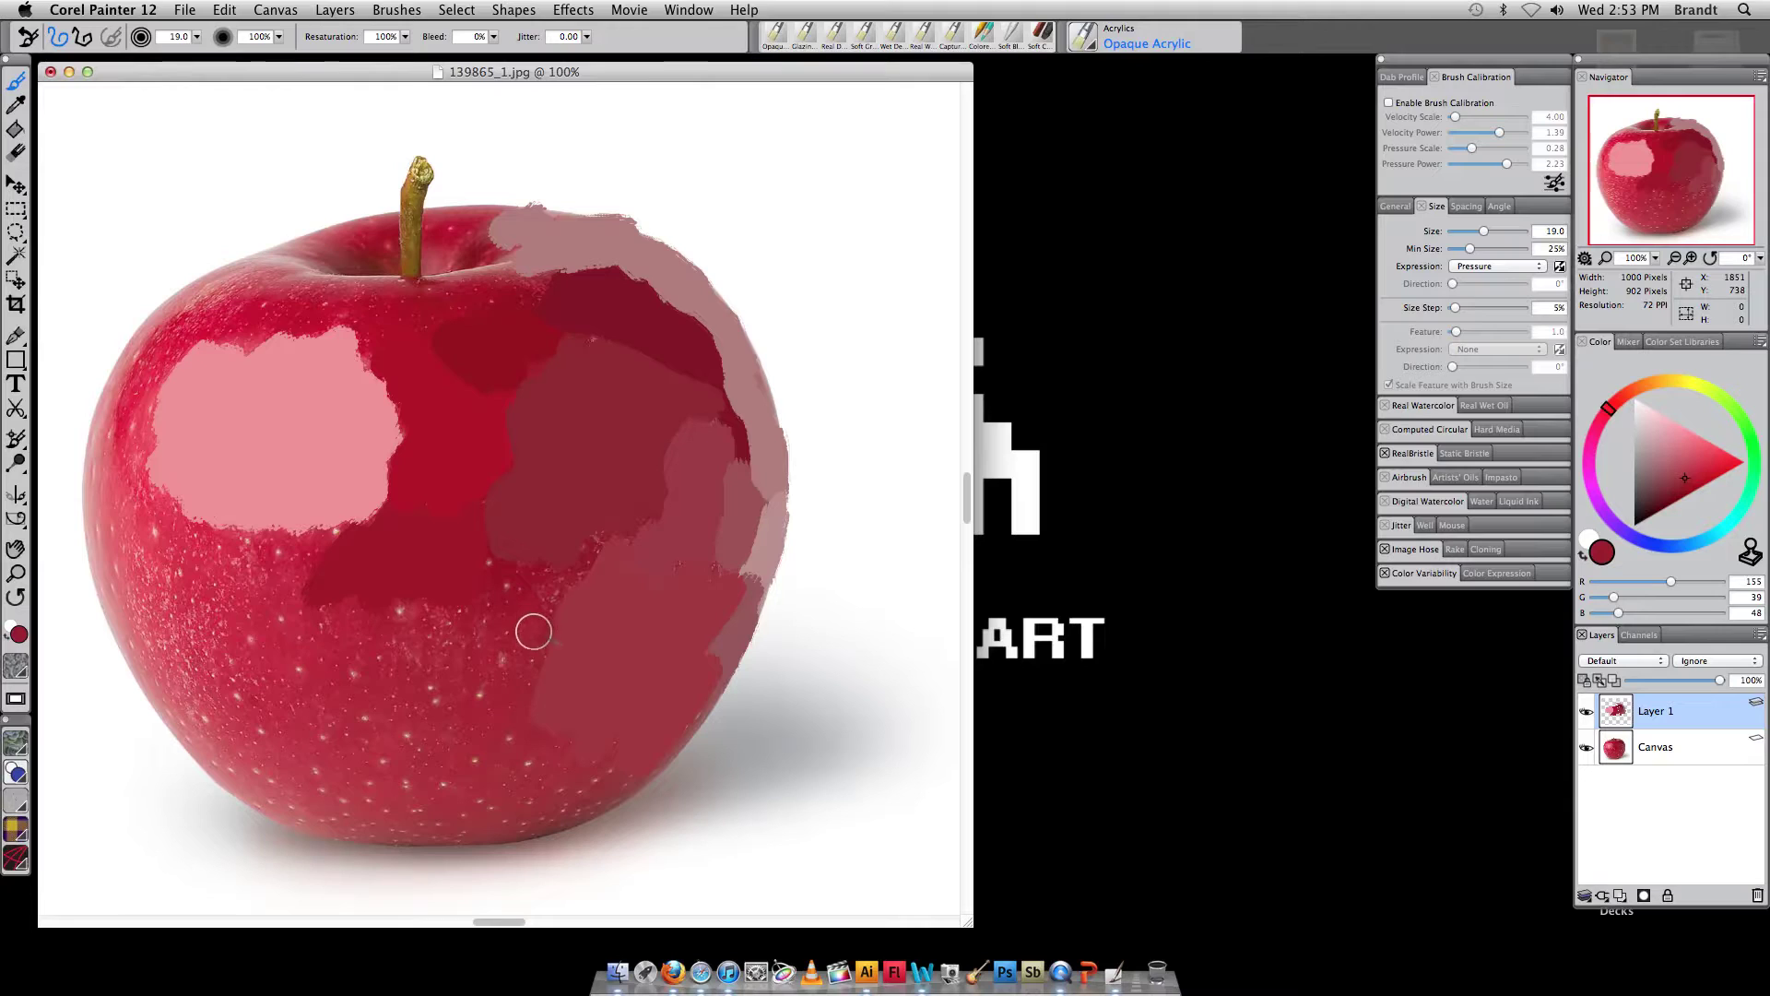
Check against the photo, then paint dark red across the lower apple and red over the upper-left edge
{"action": "left_click", "coordinate": [1587, 749]}
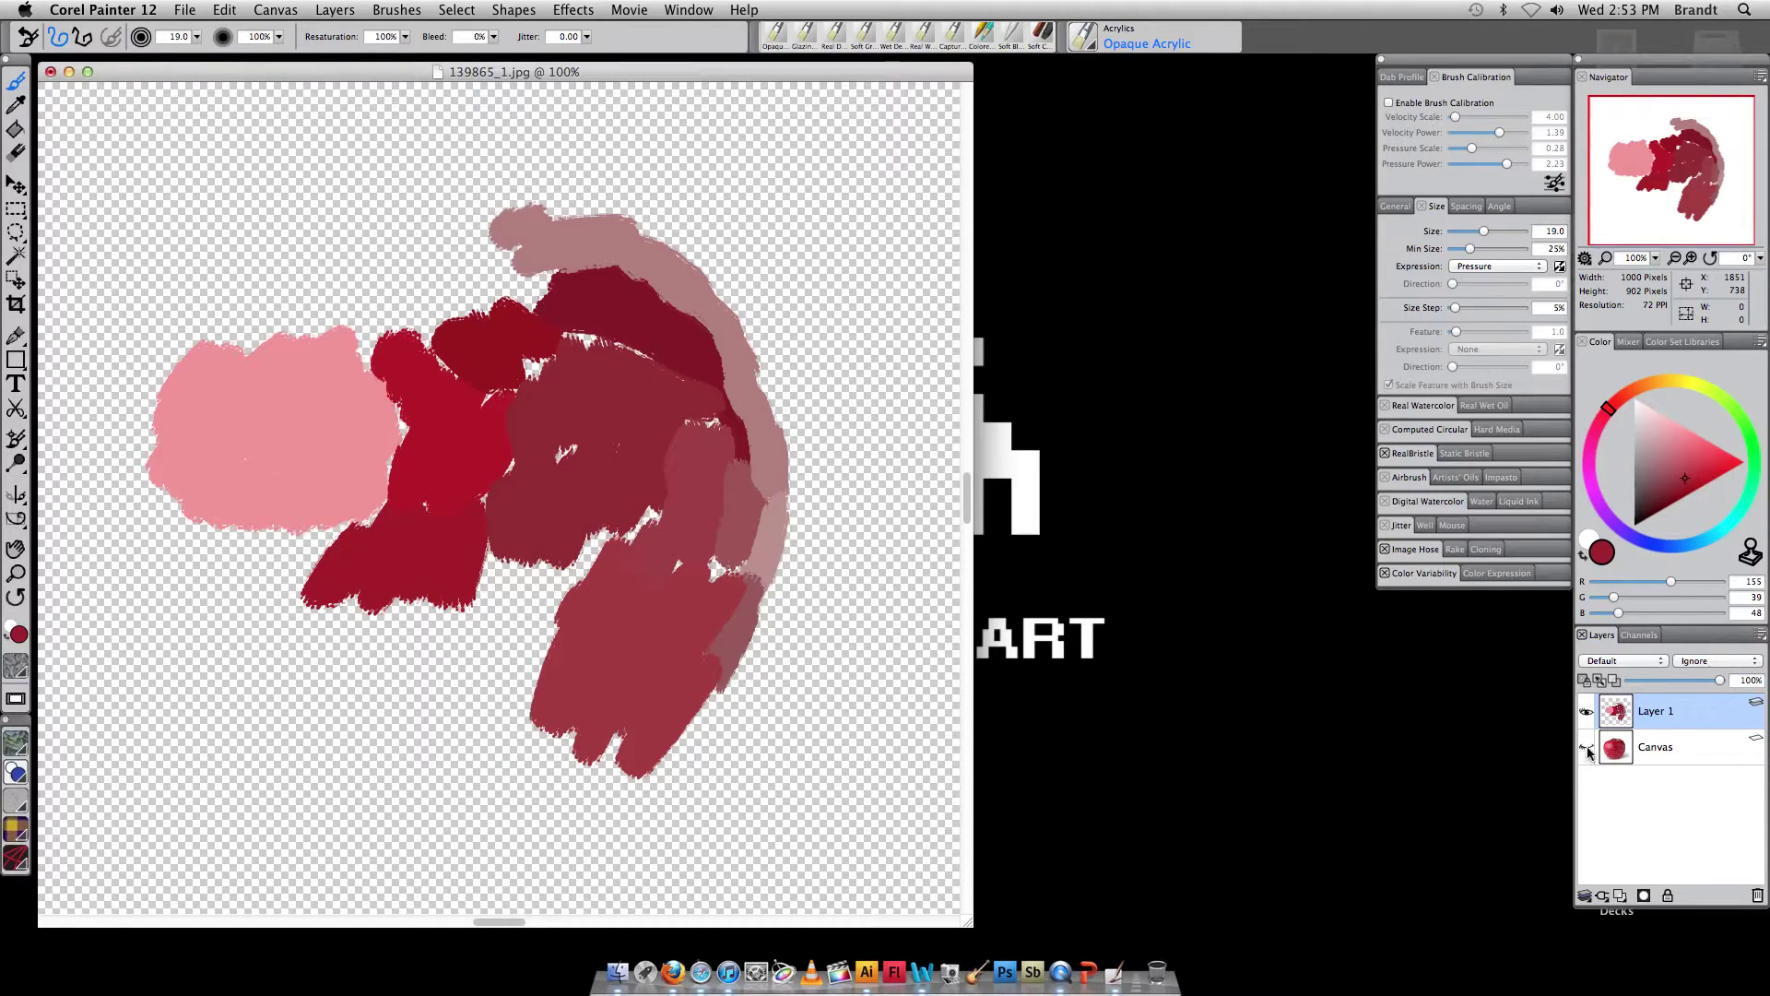
{"action": "left_click", "coordinate": [1586, 749]}
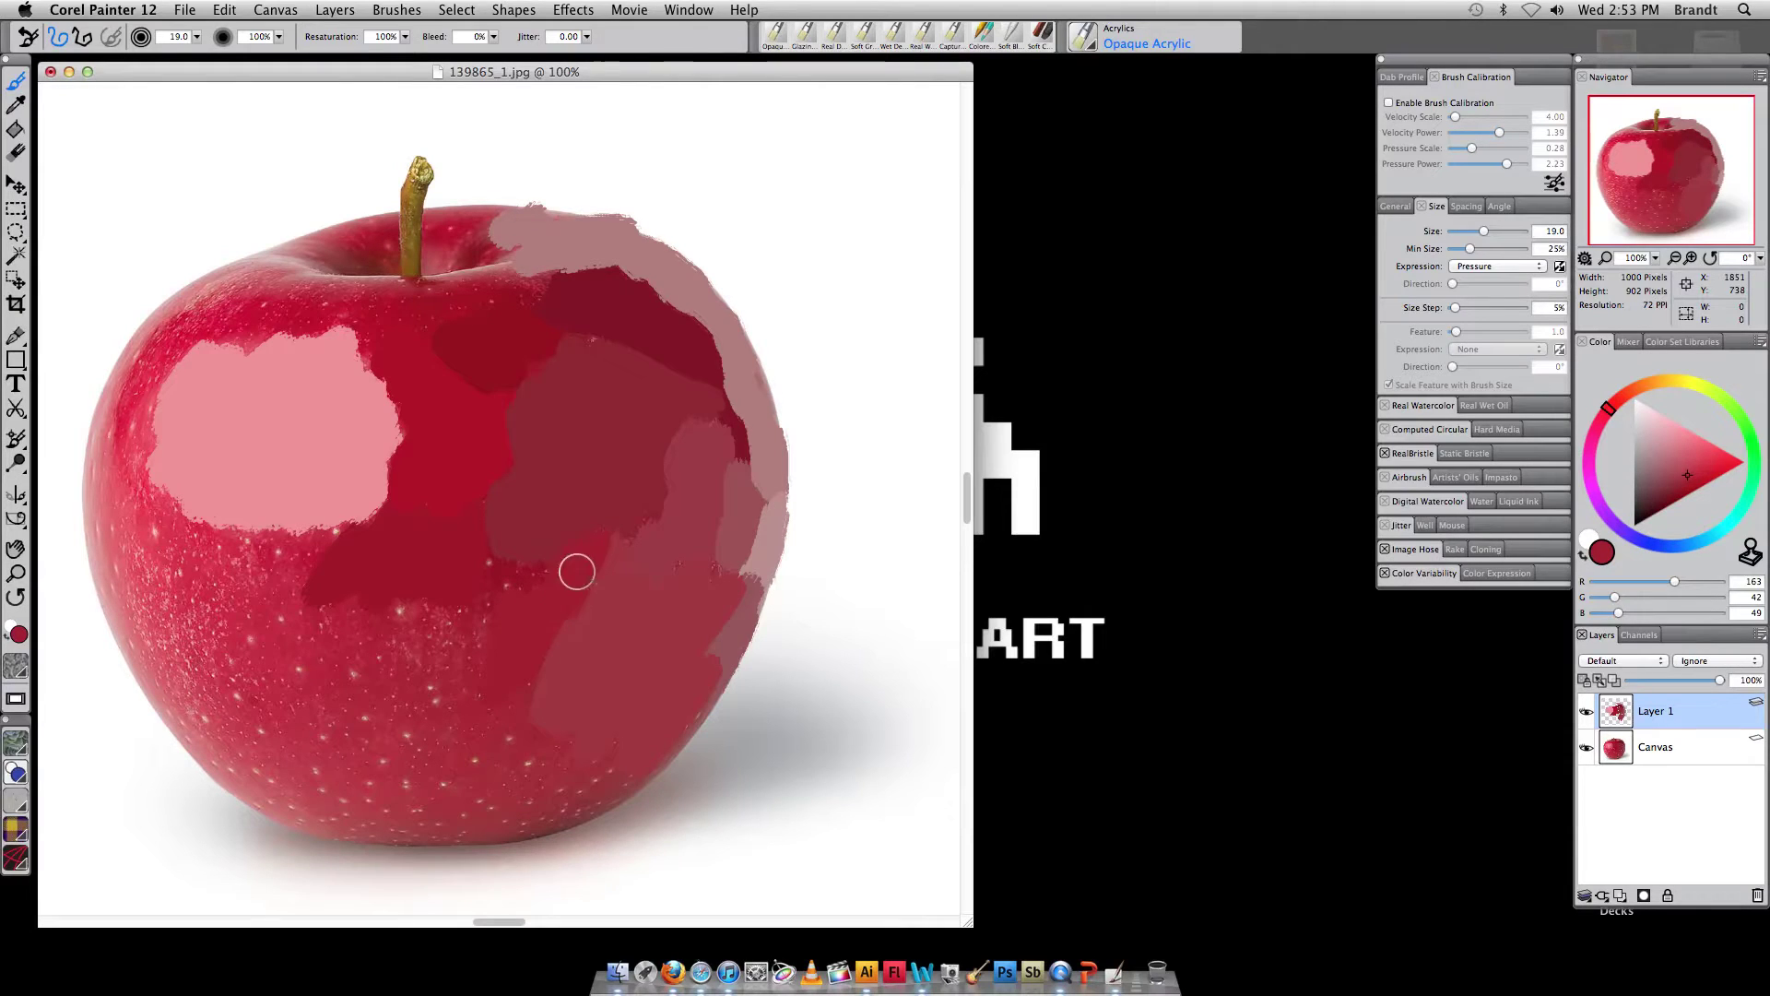
{"action": "mouse_move", "coordinate": [478, 614]}
{"action": "left_mouse_down"}
{"action": "mouse_move", "coordinate": [454, 688]}
{"action": "mouse_move", "coordinate": [426, 619]}
{"action": "mouse_move", "coordinate": [374, 701]}
{"action": "mouse_move", "coordinate": [376, 630]}
{"action": "mouse_move", "coordinate": [319, 690]}
{"action": "mouse_move", "coordinate": [308, 615]}
{"action": "mouse_move", "coordinate": [293, 656]}
{"action": "mouse_move", "coordinate": [271, 600]}
{"action": "mouse_move", "coordinate": [317, 544]}
{"action": "mouse_move", "coordinate": [288, 618]}
{"action": "mouse_move", "coordinate": [256, 609]}
{"action": "mouse_move", "coordinate": [231, 599]}
{"action": "mouse_move", "coordinate": [259, 543]}
{"action": "mouse_move", "coordinate": [207, 587]}
{"action": "mouse_move", "coordinate": [177, 511]}
{"action": "mouse_move", "coordinate": [177, 541]}
{"action": "mouse_move", "coordinate": [159, 524]}
{"action": "mouse_move", "coordinate": [151, 555]}
{"action": "mouse_move", "coordinate": [146, 465]}
{"action": "left_mouse_up"}
{"action": "left_click", "coordinate": [136, 435], "text": "alt"}
{"action": "left_click", "coordinate": [164, 365], "text": "alt"}
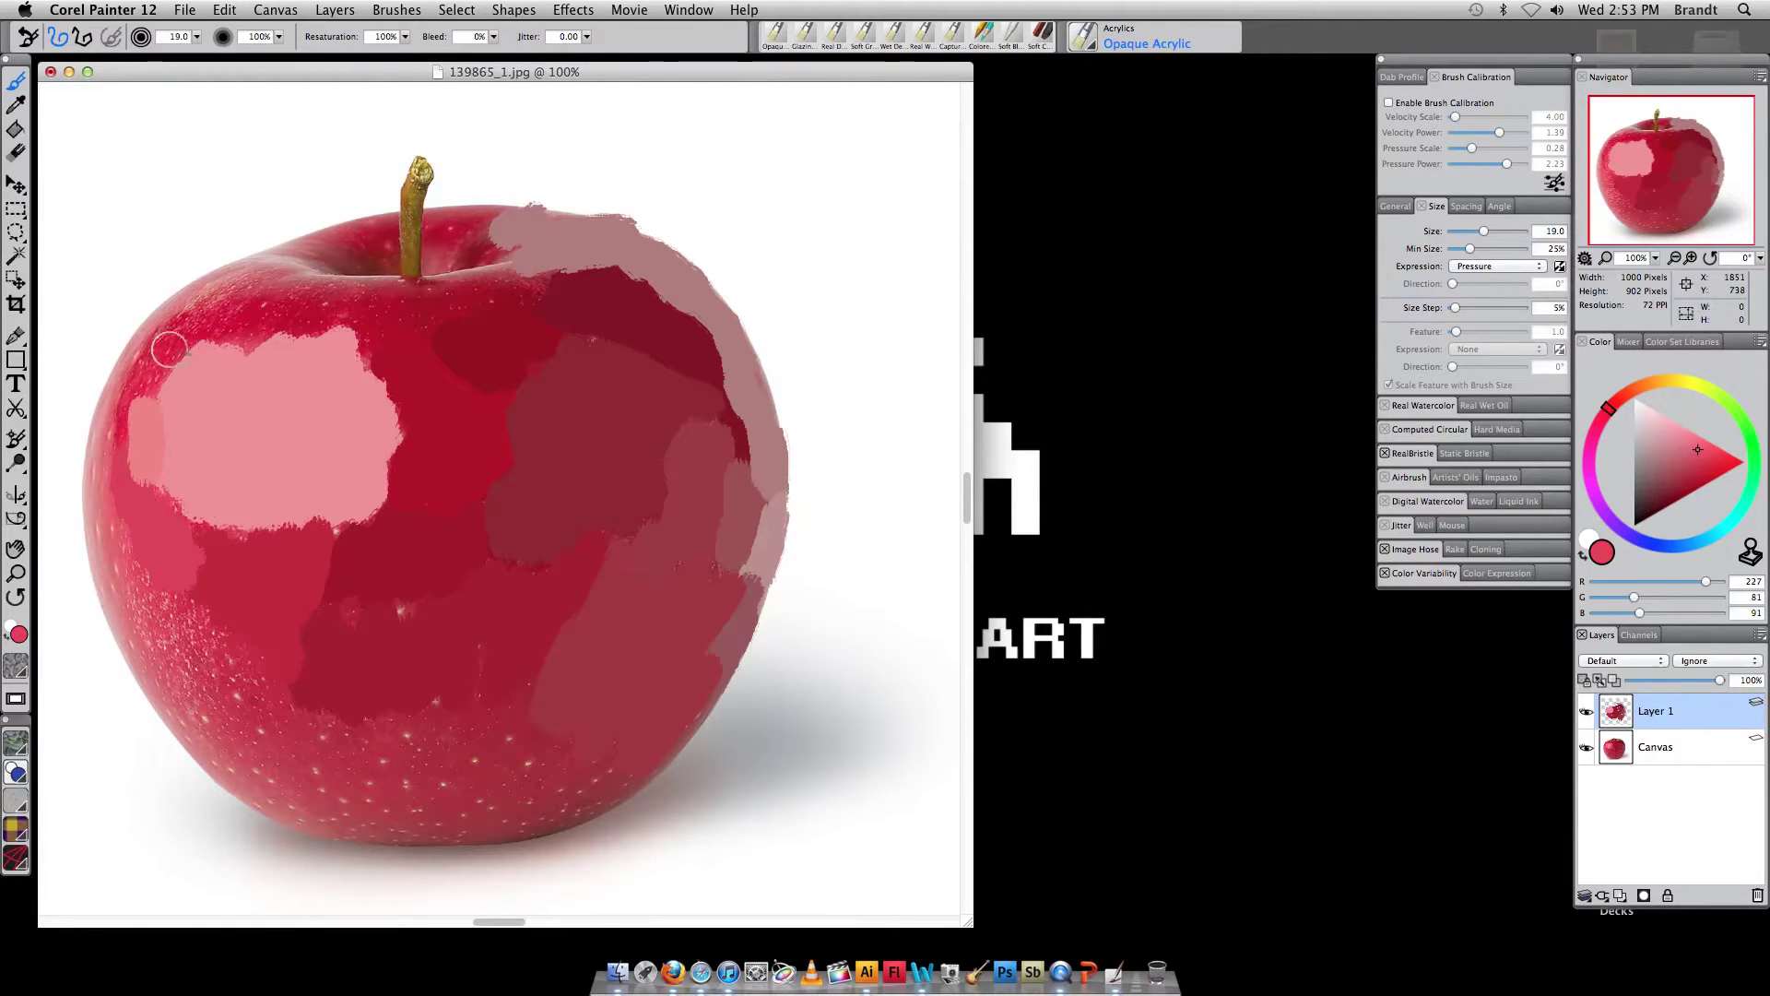
{"action": "mouse_move", "coordinate": [170, 348]}
{"action": "left_mouse_down"}
{"action": "mouse_move", "coordinate": [141, 392]}
{"action": "mouse_move", "coordinate": [202, 314]}
{"action": "mouse_move", "coordinate": [224, 353]}
{"action": "mouse_move", "coordinate": [288, 312]}
{"action": "mouse_move", "coordinate": [302, 338]}
{"action": "mouse_move", "coordinate": [337, 315]}
{"action": "mouse_move", "coordinate": [376, 321]}
{"action": "mouse_move", "coordinate": [372, 356]}
{"action": "mouse_move", "coordinate": [416, 330]}
{"action": "left_mouse_up"}
{"action": "left_click", "coordinate": [246, 319], "text": "alt"}
Cover the top around the stem with muted dark red, pink and red, and brown over the stem
{"action": "left_click", "coordinate": [376, 321], "text": "alt"}
{"action": "left_click", "coordinate": [509, 285], "text": "alt"}
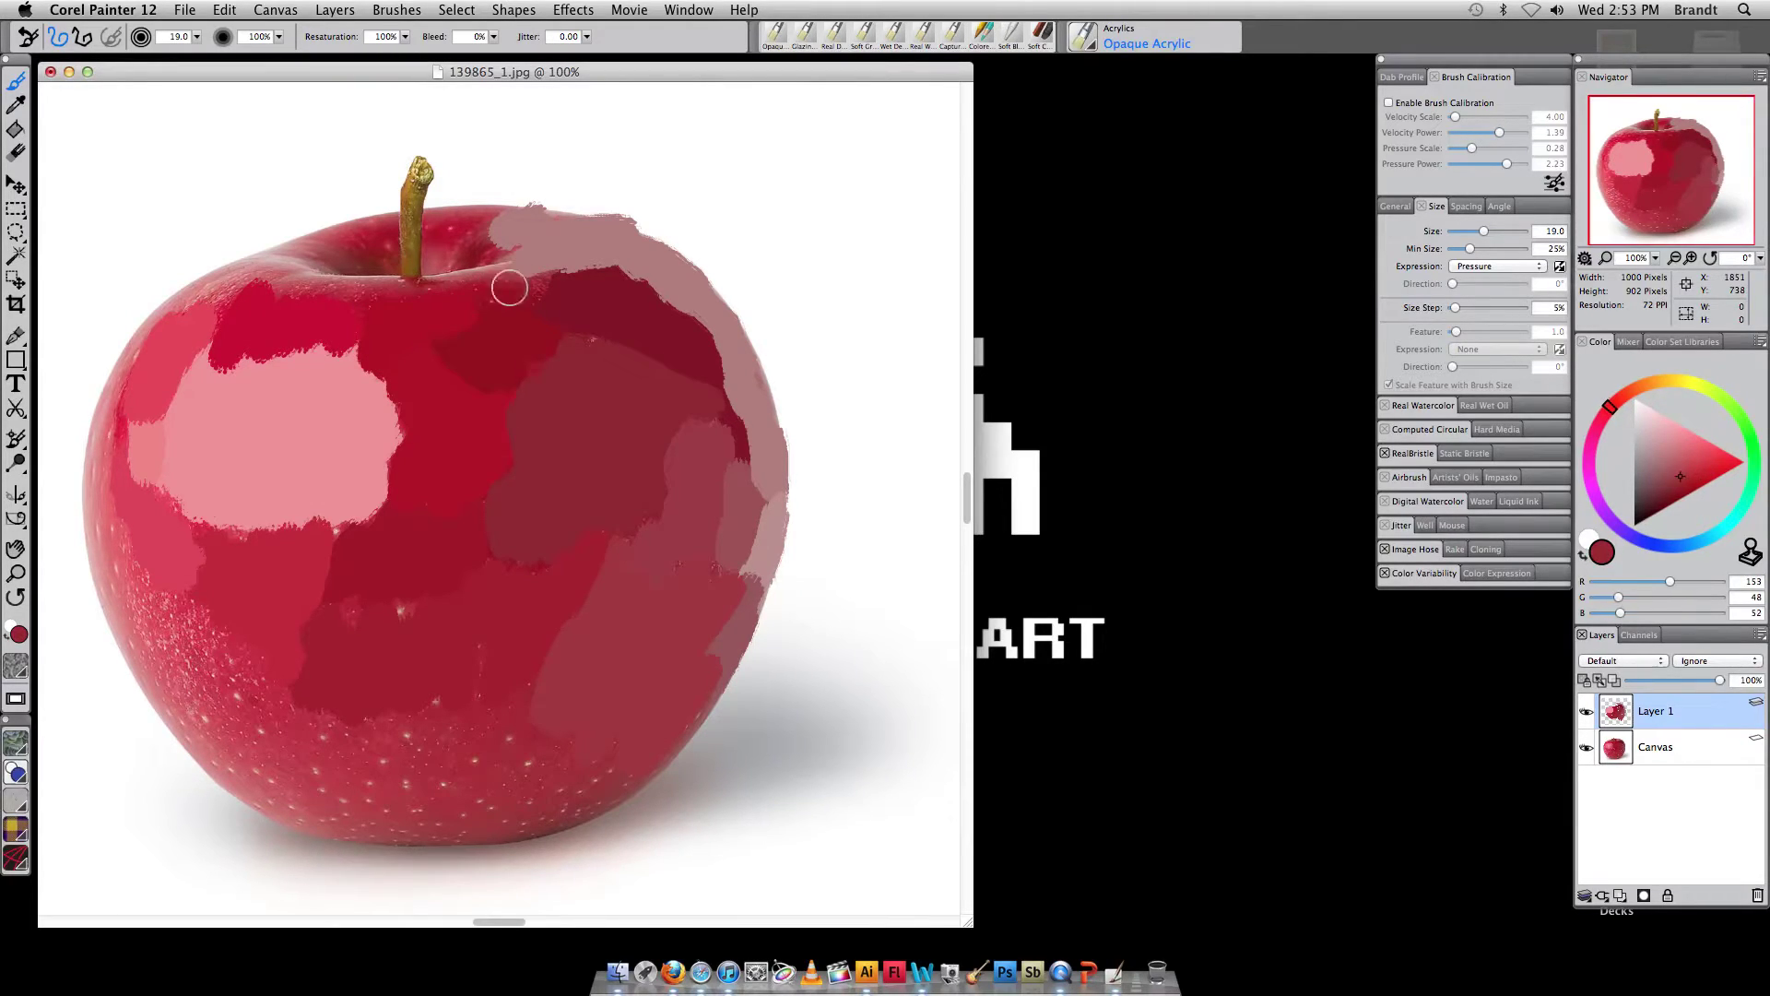
{"action": "left_click_drag", "start_coordinate": [510, 285], "coordinate": [504, 288]}
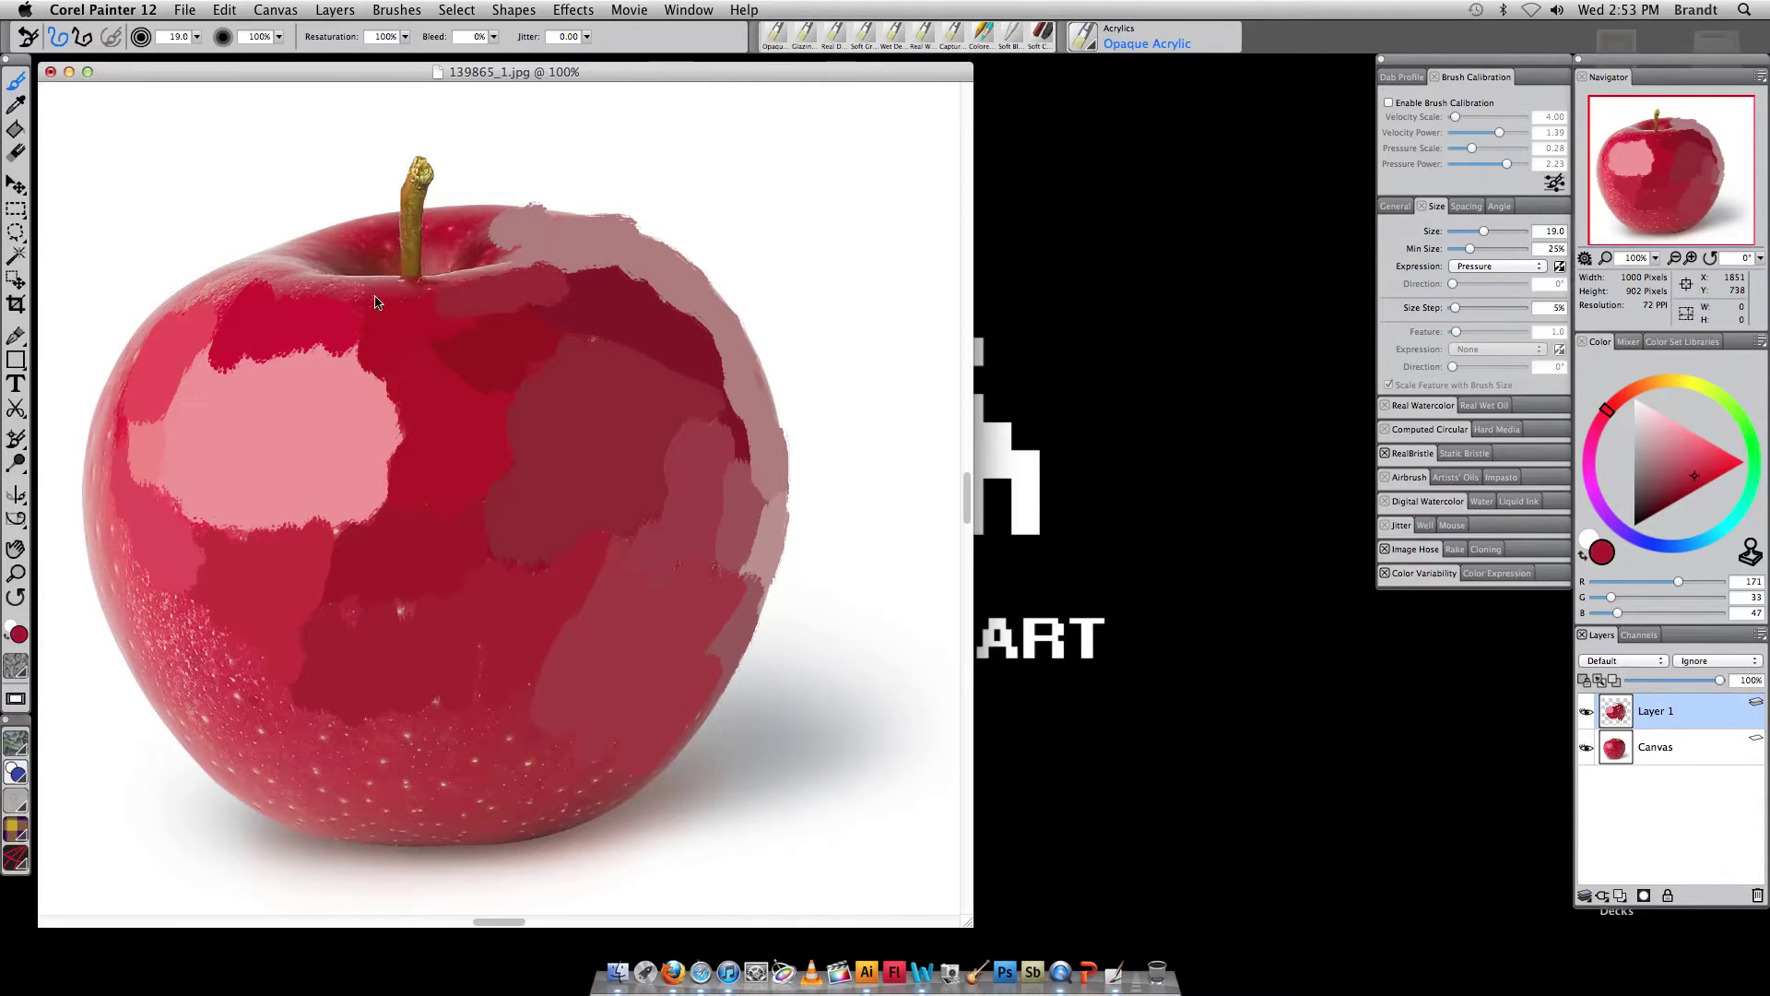
{"action": "left_click", "coordinate": [295, 266], "text": "alt"}
{"action": "mouse_move", "coordinate": [295, 266]}
{"action": "left_mouse_down"}
{"action": "mouse_move", "coordinate": [425, 274]}
{"action": "mouse_move", "coordinate": [506, 254]}
{"action": "mouse_move", "coordinate": [512, 223]}
{"action": "mouse_move", "coordinate": [419, 229]}
{"action": "mouse_move", "coordinate": [408, 258]}
{"action": "mouse_move", "coordinate": [401, 185]}
{"action": "mouse_move", "coordinate": [417, 160]}
{"action": "left_mouse_up"}
{"action": "left_click", "coordinate": [505, 224], "text": "alt"}
{"action": "left_click", "coordinate": [415, 230], "text": "alt"}
{"action": "left_click", "coordinate": [385, 249], "text": "alt"}
{"action": "mouse_move", "coordinate": [385, 249]}
{"action": "left_mouse_down"}
{"action": "mouse_move", "coordinate": [212, 281]}
{"action": "mouse_move", "coordinate": [145, 379]}
{"action": "mouse_move", "coordinate": [146, 333]}
{"action": "mouse_move", "coordinate": [119, 467]}
{"action": "mouse_move", "coordinate": [97, 455]}
{"action": "mouse_move", "coordinate": [99, 535]}
{"action": "mouse_move", "coordinate": [125, 575]}
{"action": "mouse_move", "coordinate": [90, 481]}
{"action": "left_mouse_up"}
Repaint the lower-left edge in pinkish red, darker red and pink patches
{"action": "left_click", "coordinate": [244, 268], "text": "alt"}
{"action": "left_click", "coordinate": [115, 553], "text": "alt"}
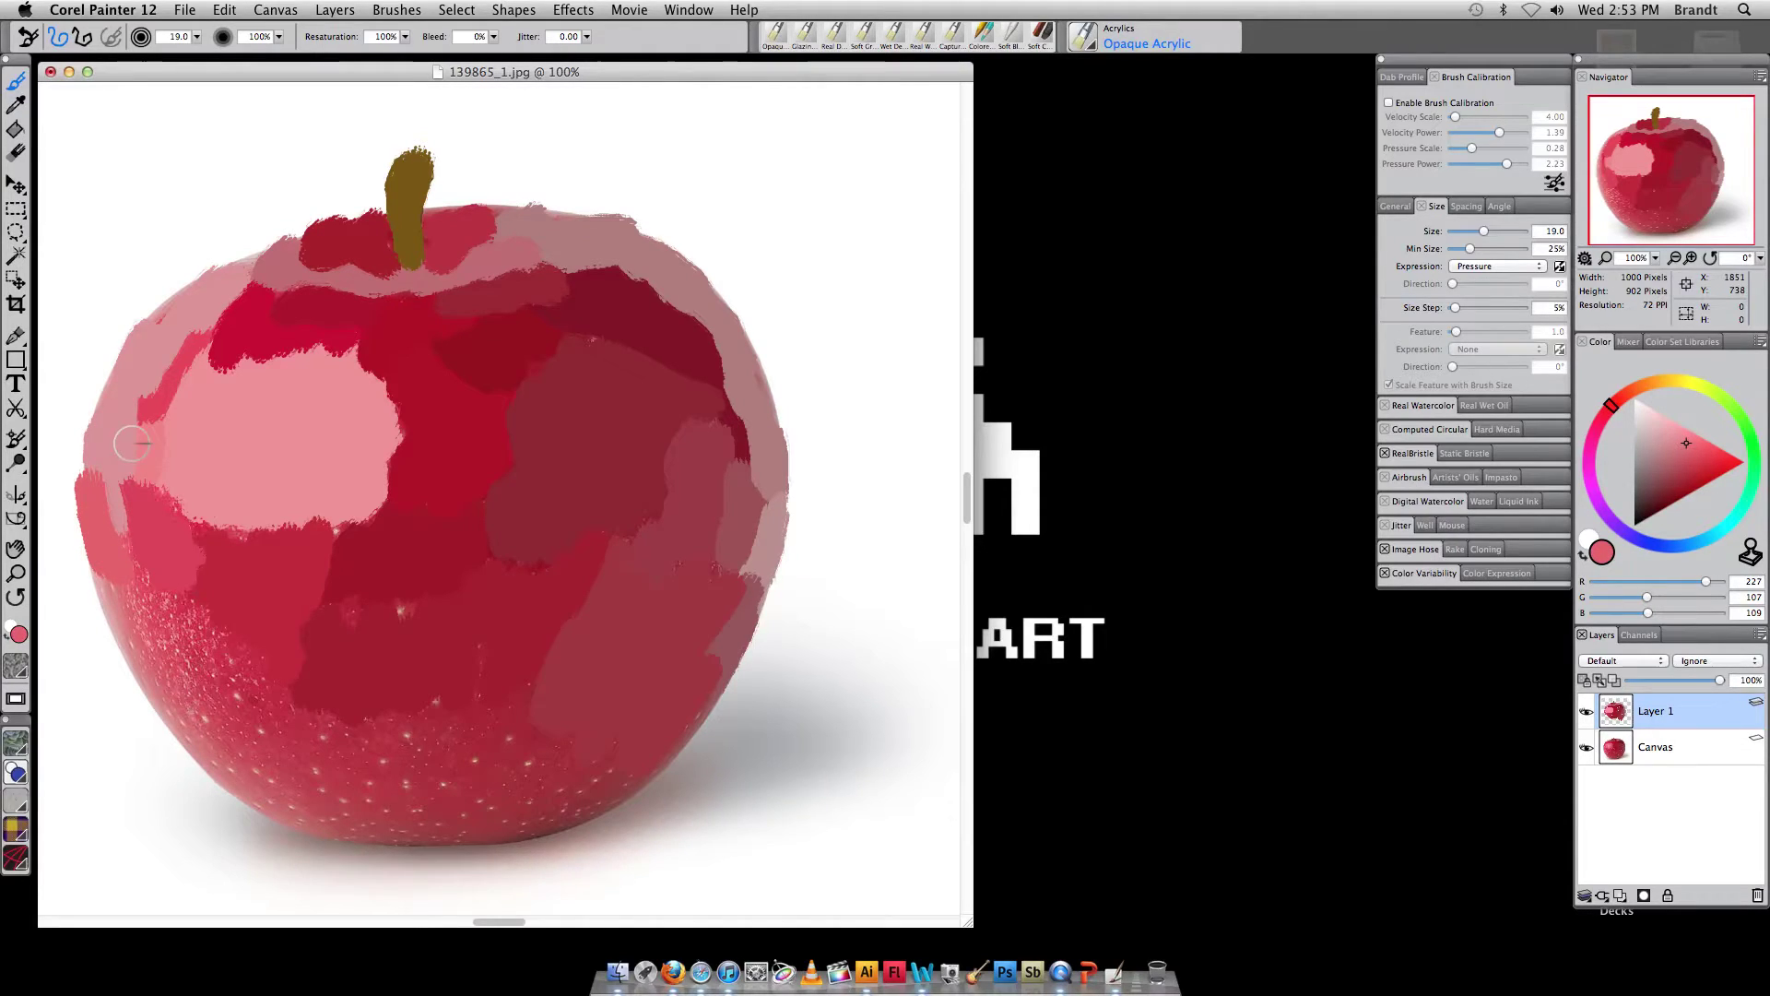
{"action": "mouse_move", "coordinate": [119, 544]}
{"action": "left_mouse_down"}
{"action": "mouse_move", "coordinate": [128, 566]}
{"action": "mouse_move", "coordinate": [101, 550]}
{"action": "mouse_move", "coordinate": [118, 601]}
{"action": "left_mouse_up"}
{"action": "left_click", "coordinate": [108, 557], "text": "alt"}
{"action": "left_click", "coordinate": [246, 750], "text": "alt"}
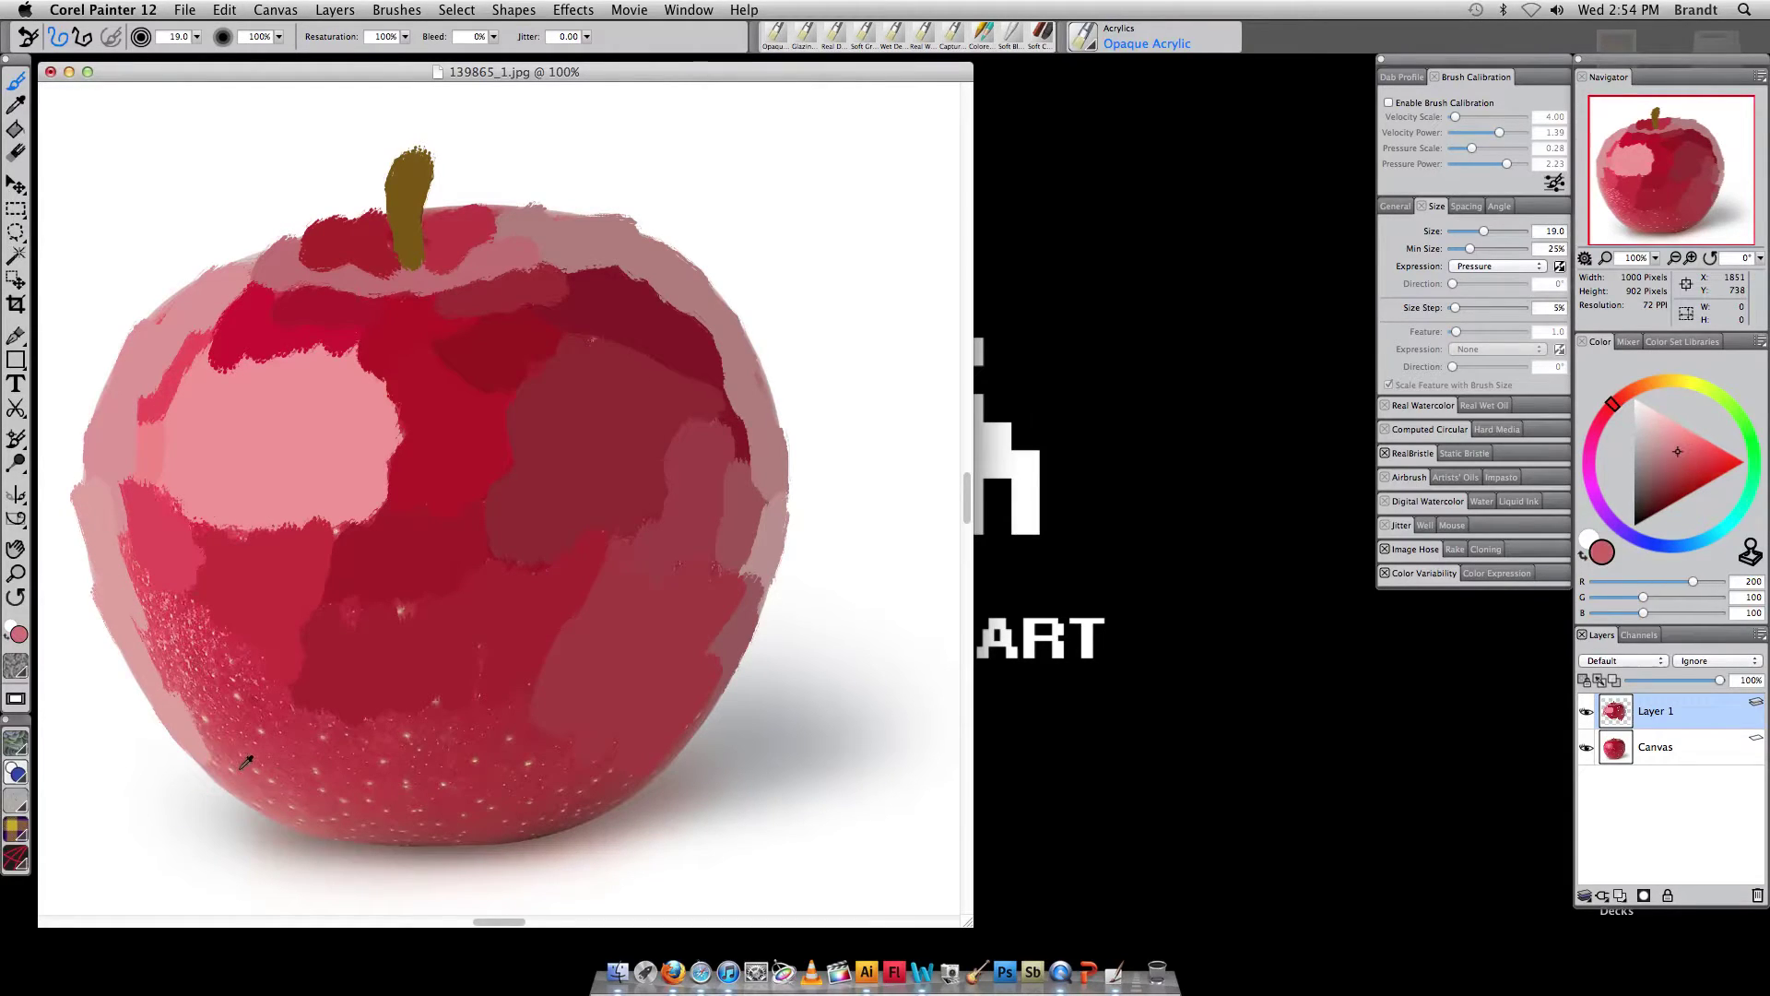
{"action": "mouse_move", "coordinate": [242, 765]}
{"action": "left_mouse_down"}
{"action": "mouse_move", "coordinate": [167, 690]}
{"action": "mouse_move", "coordinate": [185, 708]}
{"action": "mouse_move", "coordinate": [166, 632]}
{"action": "mouse_move", "coordinate": [169, 681]}
{"action": "mouse_move", "coordinate": [159, 658]}
{"action": "mouse_move", "coordinate": [192, 660]}
{"action": "mouse_move", "coordinate": [191, 628]}
{"action": "mouse_move", "coordinate": [248, 725]}
{"action": "mouse_move", "coordinate": [251, 683]}
{"action": "mouse_move", "coordinate": [279, 720]}
{"action": "mouse_move", "coordinate": [247, 771]}
{"action": "mouse_move", "coordinate": [277, 711]}
{"action": "mouse_move", "coordinate": [337, 728]}
{"action": "mouse_move", "coordinate": [339, 775]}
{"action": "mouse_move", "coordinate": [272, 772]}
{"action": "left_mouse_up"}
{"action": "left_click", "coordinate": [190, 674], "text": "alt"}
{"action": "left_click", "coordinate": [358, 728], "text": "alt"}
Paint dark and lighter red along the apple's bottom and dab lighter red mid-apple
{"action": "left_click", "coordinate": [357, 727], "text": "alt"}
{"action": "mouse_move", "coordinate": [371, 735]}
{"action": "left_mouse_down"}
{"action": "mouse_move", "coordinate": [421, 714]}
{"action": "mouse_move", "coordinate": [450, 761]}
{"action": "mouse_move", "coordinate": [467, 712]}
{"action": "mouse_move", "coordinate": [501, 704]}
{"action": "mouse_move", "coordinate": [532, 733]}
{"action": "mouse_move", "coordinate": [549, 702]}
{"action": "mouse_move", "coordinate": [588, 751]}
{"action": "mouse_move", "coordinate": [451, 738]}
{"action": "mouse_move", "coordinate": [574, 794]}
{"action": "mouse_move", "coordinate": [543, 801]}
{"action": "mouse_move", "coordinate": [569, 813]}
{"action": "mouse_move", "coordinate": [624, 787]}
{"action": "mouse_move", "coordinate": [488, 826]}
{"action": "mouse_move", "coordinate": [344, 807]}
{"action": "mouse_move", "coordinate": [429, 823]}
{"action": "mouse_move", "coordinate": [469, 798]}
{"action": "left_mouse_up"}
{"action": "left_click", "coordinate": [527, 788], "text": "alt"}
{"action": "left_click", "coordinate": [343, 808], "text": "alt"}
{"action": "left_click", "coordinate": [316, 807], "text": "alt"}
{"action": "mouse_move", "coordinate": [276, 793]}
{"action": "left_mouse_down"}
{"action": "mouse_move", "coordinate": [239, 790]}
{"action": "mouse_move", "coordinate": [318, 798]}
{"action": "left_mouse_up"}
{"action": "left_click", "coordinate": [406, 600], "text": "alt"}
{"action": "left_click_drag", "start_coordinate": [411, 601], "coordinate": [319, 607]}
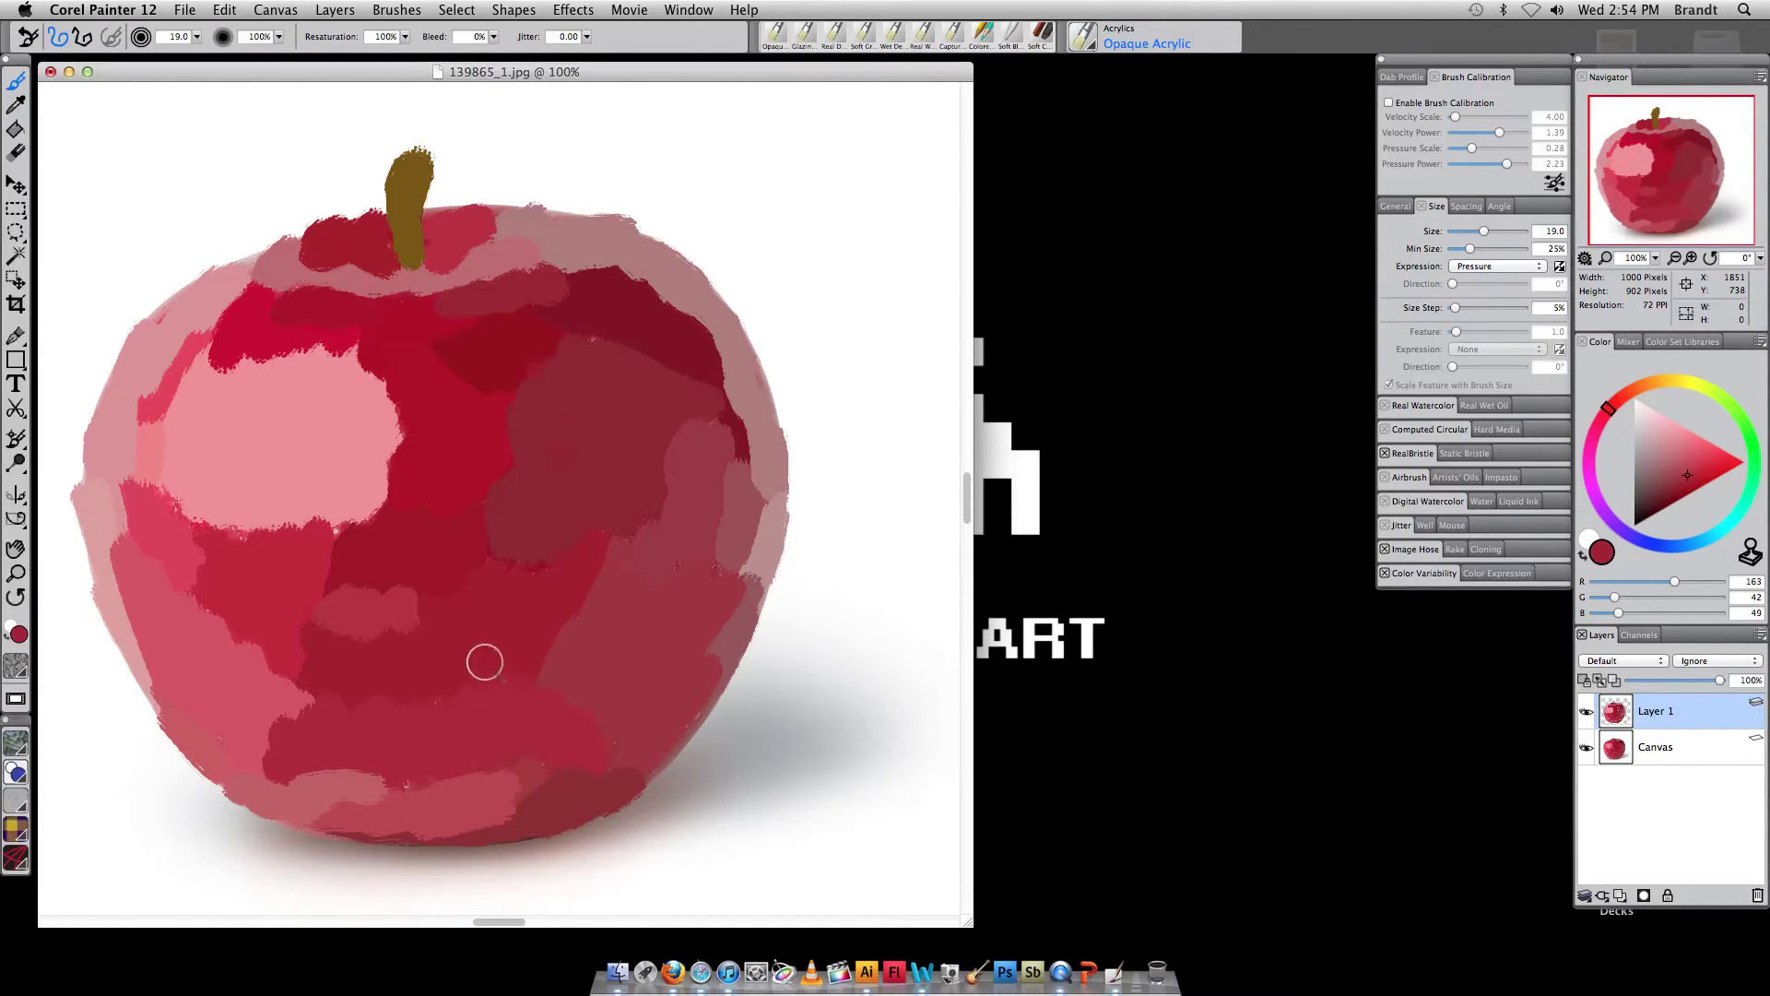
Hide the photo and fill the white gaps on the right and upper right with maroon
{"action": "left_click", "coordinate": [1584, 750]}
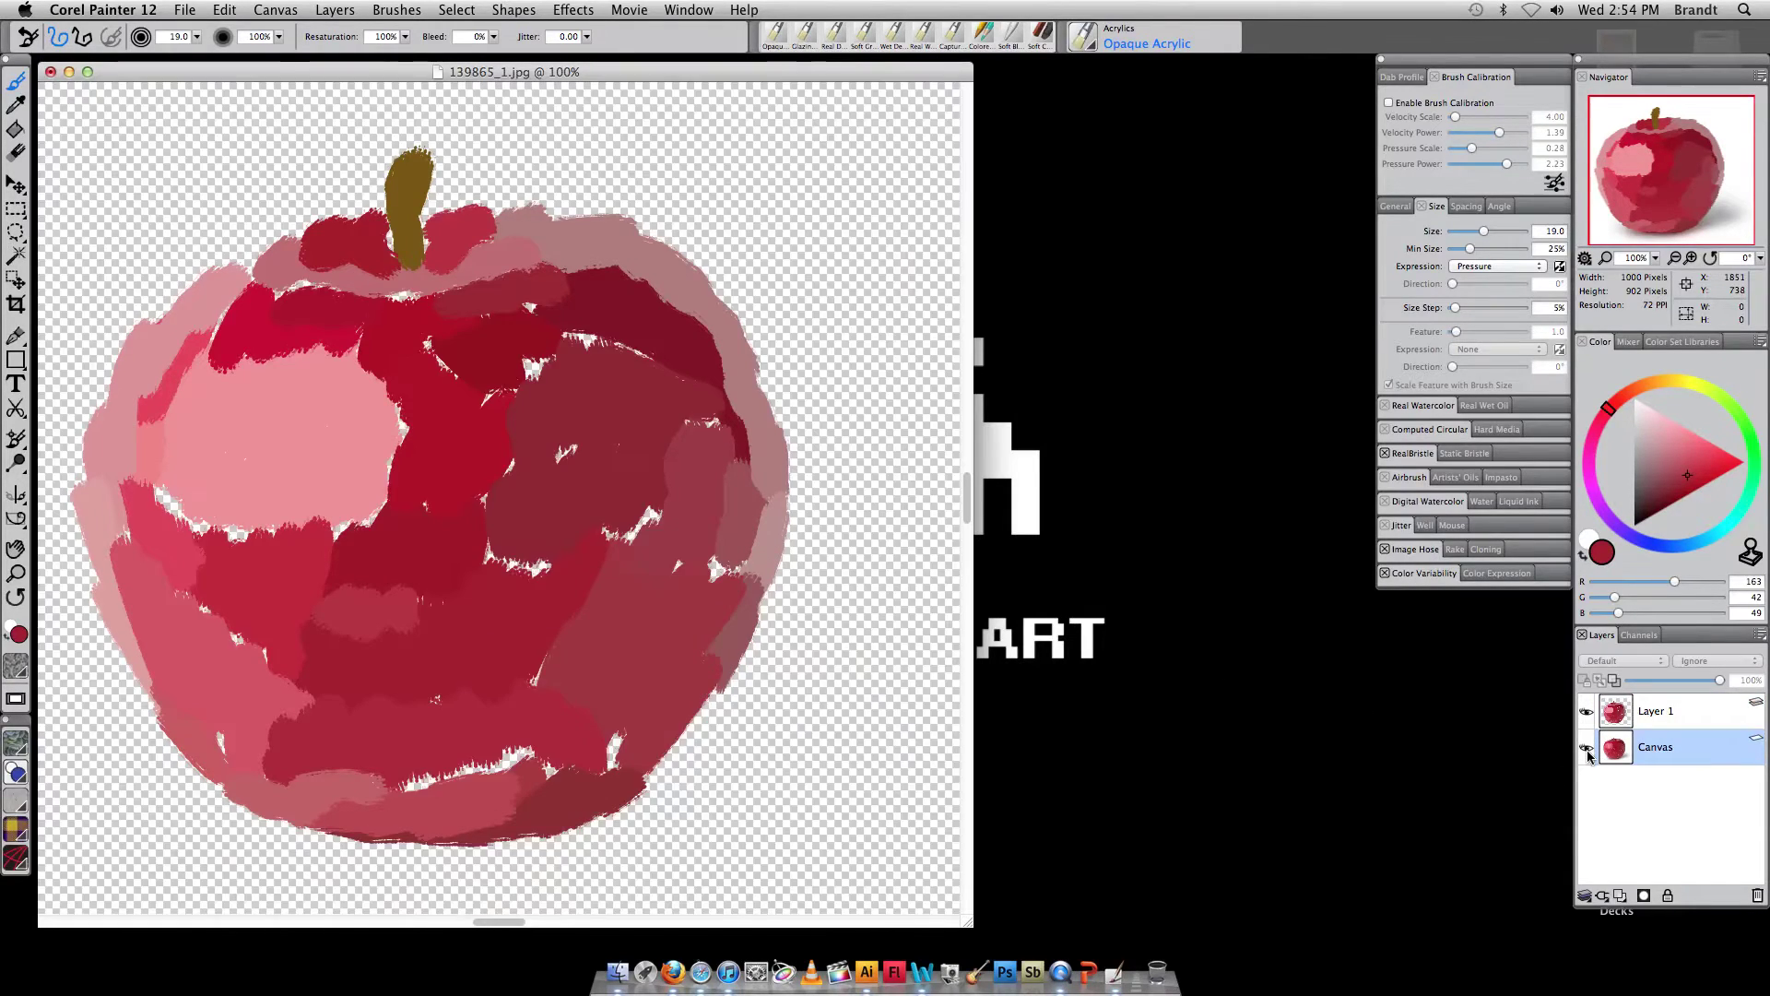
{"action": "left_click", "coordinate": [1585, 750]}
{"action": "left_click", "coordinate": [1584, 749]}
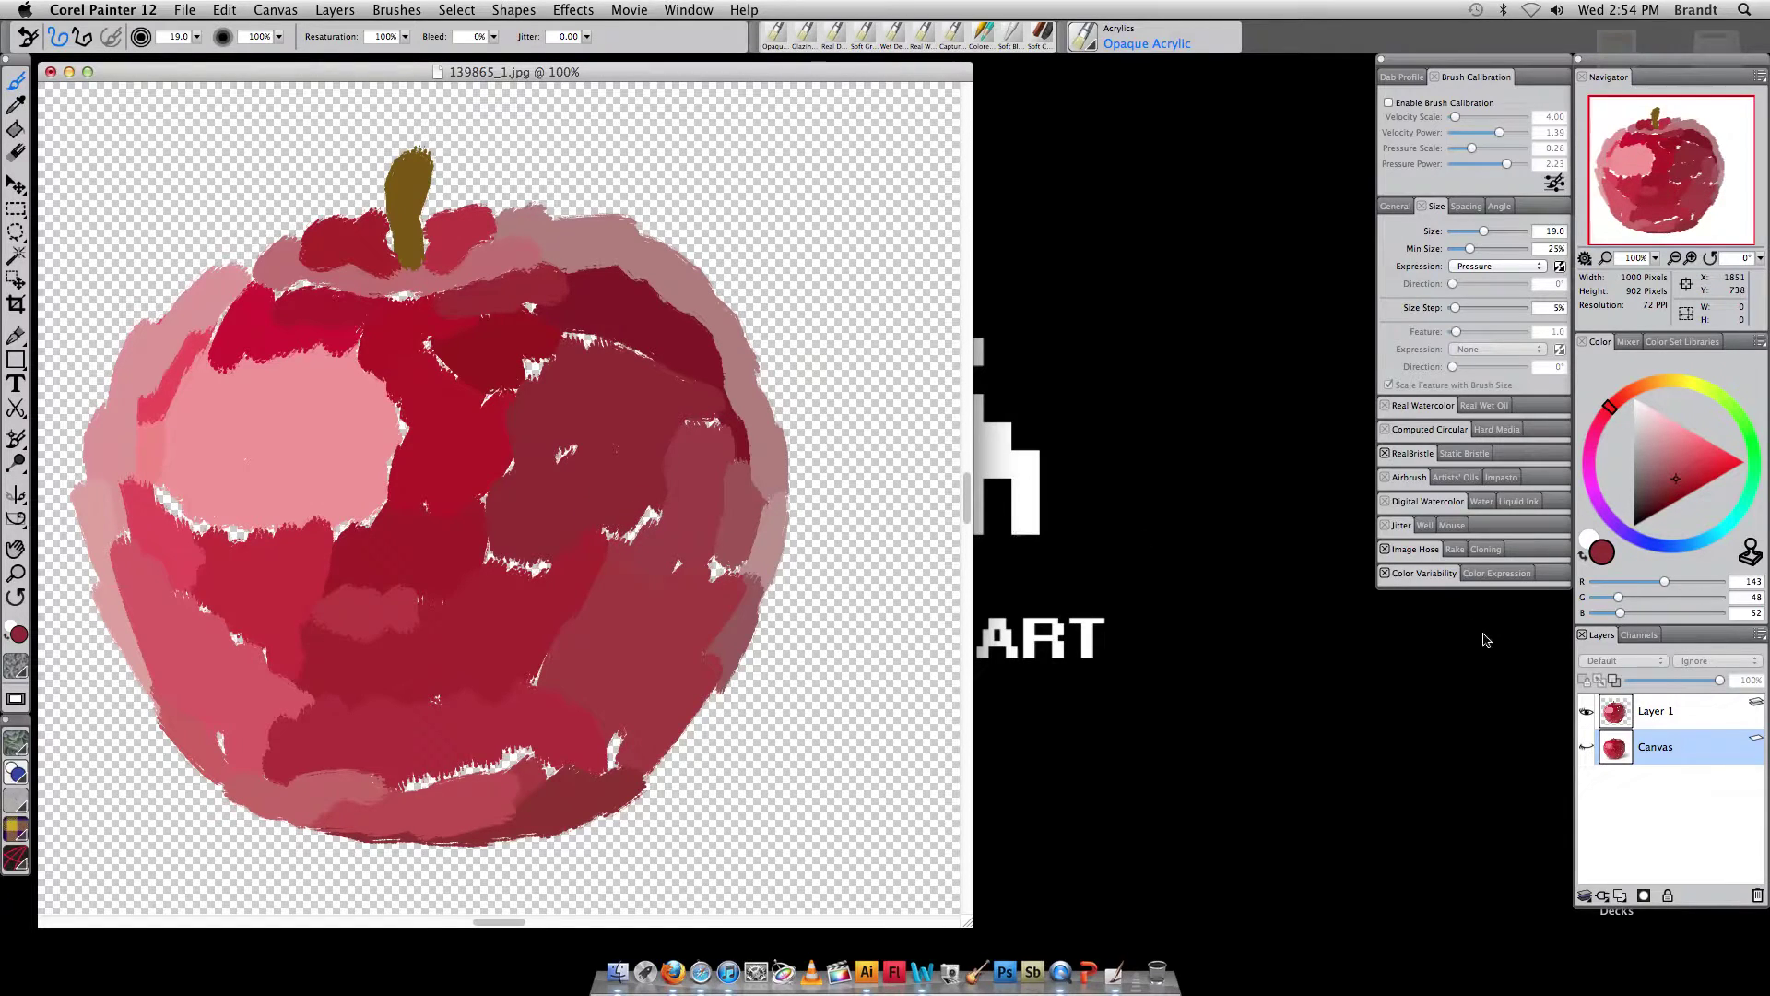
{"action": "left_click", "coordinate": [1651, 719]}
{"action": "mouse_move", "coordinate": [735, 510]}
{"action": "left_mouse_down"}
{"action": "mouse_move", "coordinate": [619, 519]}
{"action": "mouse_move", "coordinate": [655, 515]}
{"action": "mouse_move", "coordinate": [524, 576]}
{"action": "mouse_move", "coordinate": [525, 556]}
{"action": "mouse_move", "coordinate": [481, 545]}
{"action": "mouse_move", "coordinate": [531, 461]}
{"action": "left_mouse_up"}
{"action": "mouse_move", "coordinate": [489, 402]}
{"action": "left_mouse_down"}
{"action": "mouse_move", "coordinate": [526, 357]}
{"action": "mouse_move", "coordinate": [594, 340]}
{"action": "mouse_move", "coordinate": [649, 352]}
{"action": "mouse_move", "coordinate": [683, 433]}
{"action": "left_mouse_up"}
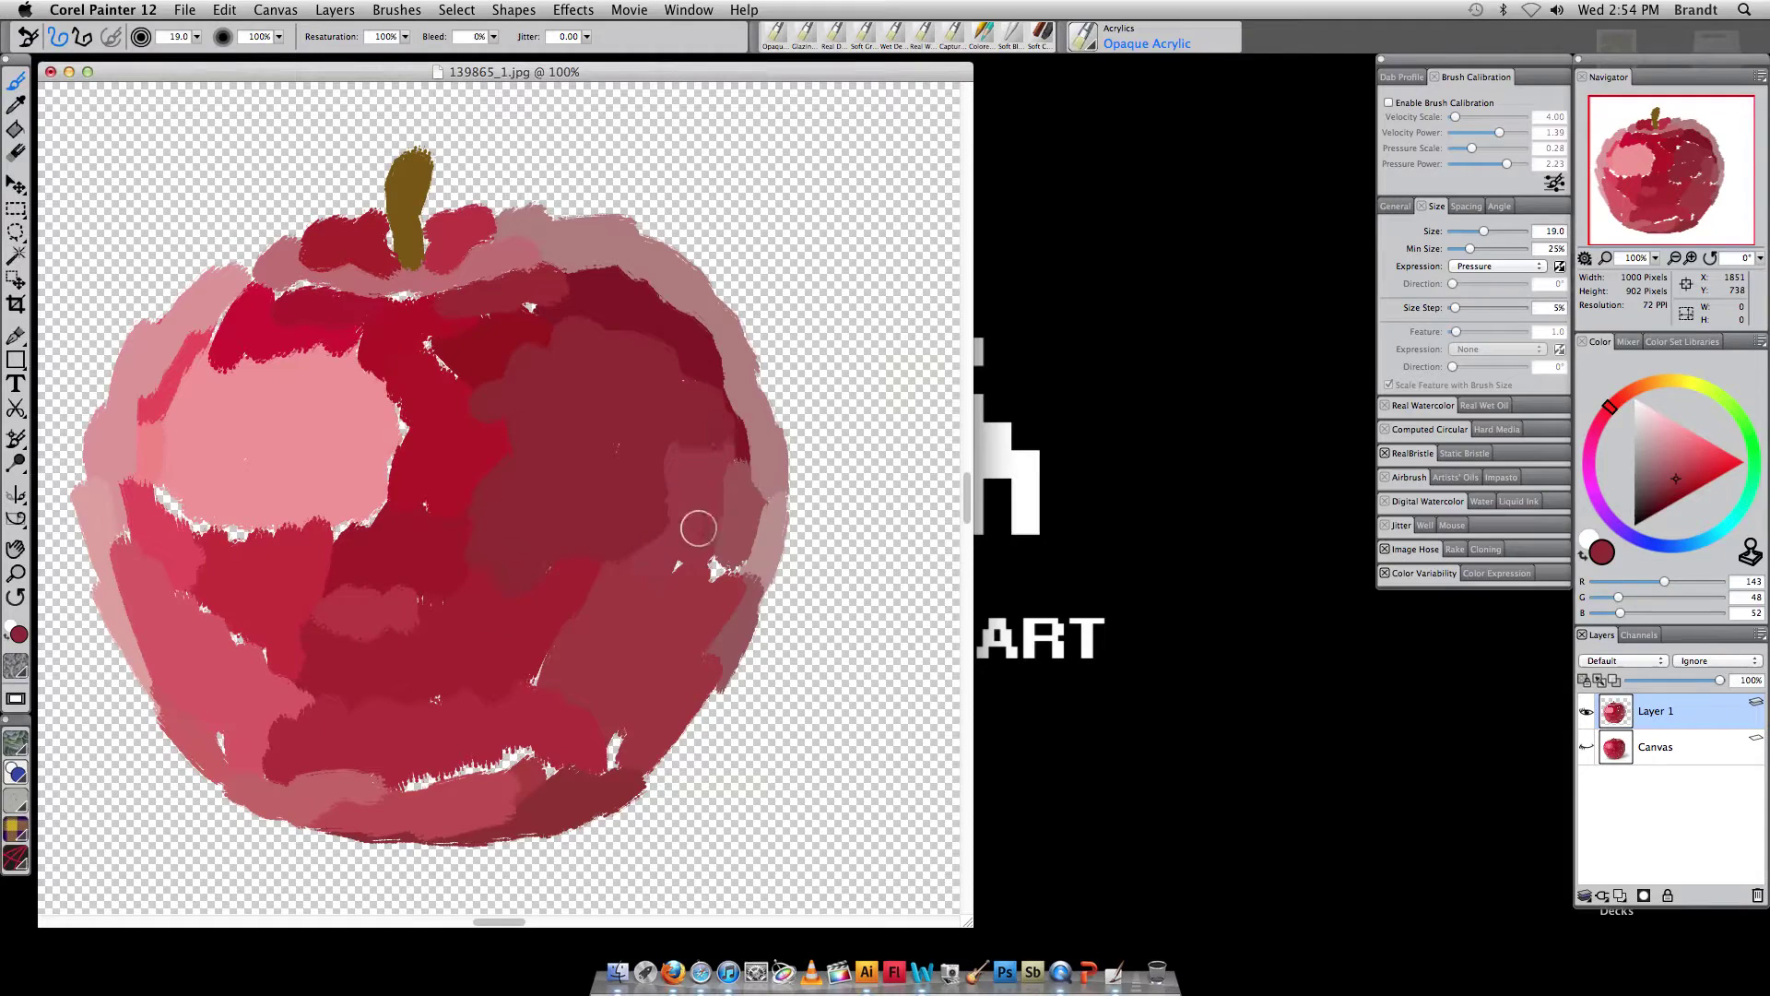
{"action": "mouse_move", "coordinate": [698, 528]}
{"action": "left_mouse_down"}
{"action": "mouse_move", "coordinate": [670, 574]}
{"action": "mouse_move", "coordinate": [723, 558]}
{"action": "mouse_move", "coordinate": [717, 582]}
{"action": "mouse_move", "coordinate": [744, 577]}
{"action": "mouse_move", "coordinate": [688, 594]}
{"action": "left_mouse_up"}
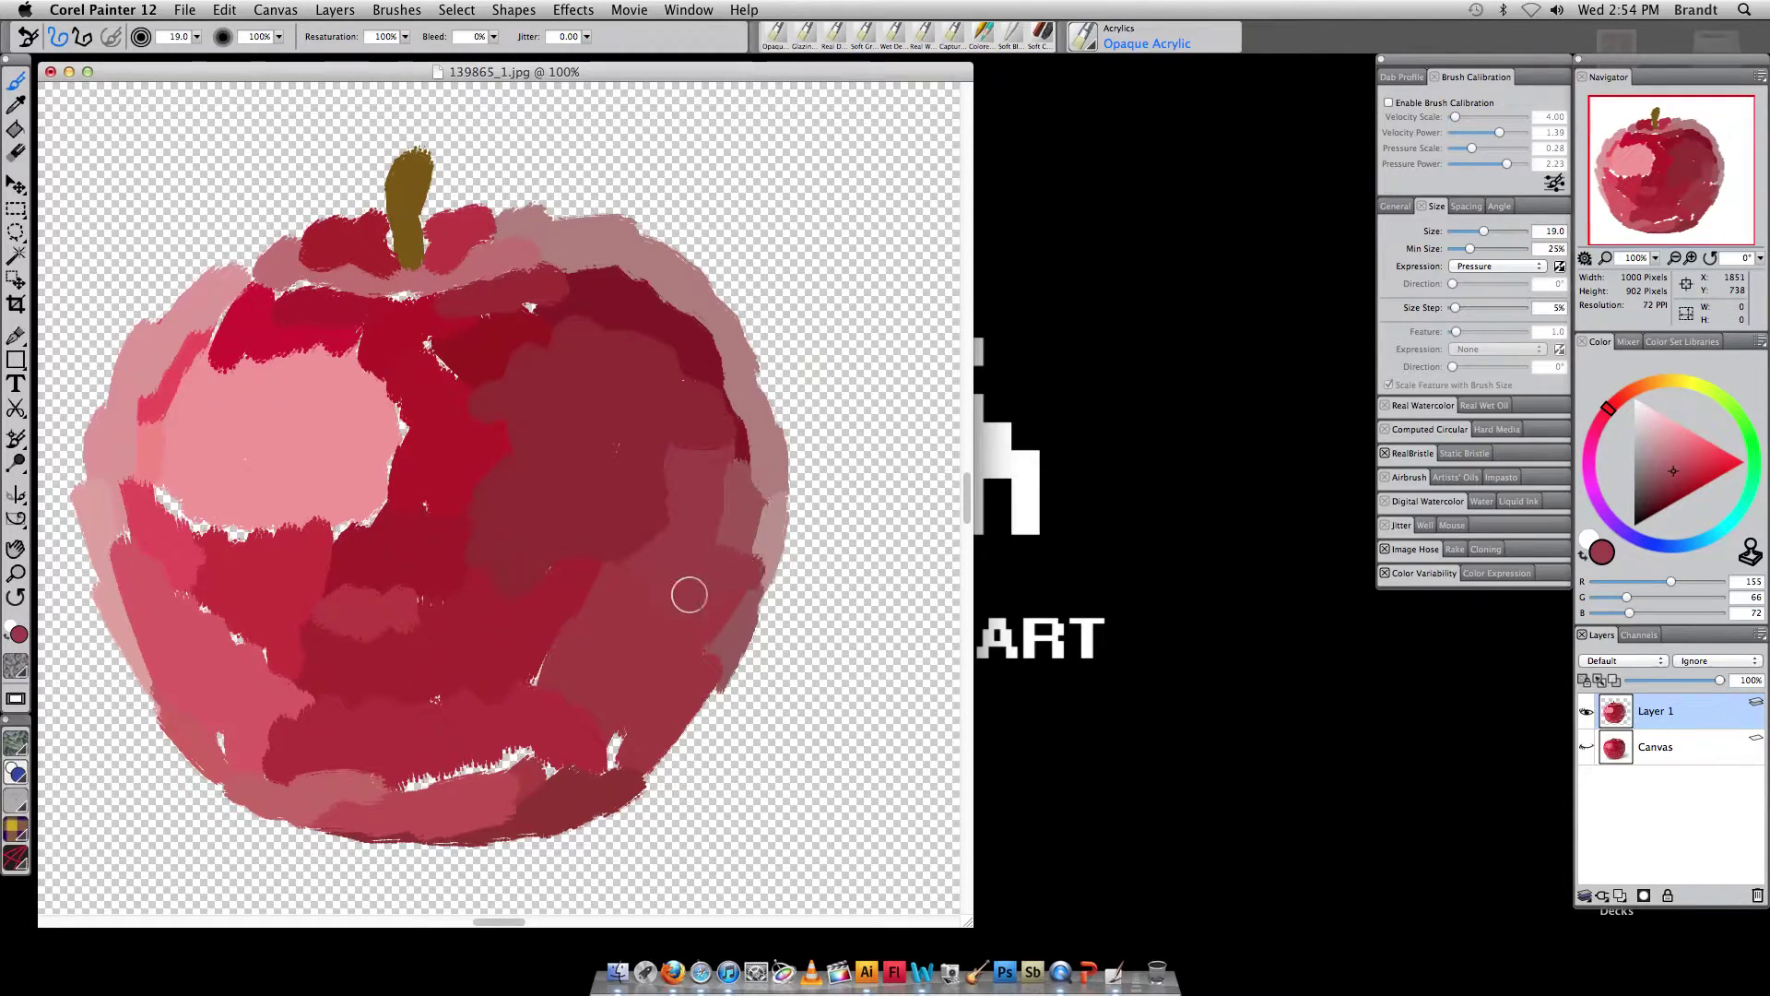
Fill the white gaps near the bottom and along the lower band with red
{"action": "left_click", "coordinate": [629, 741], "text": "alt"}
{"action": "left_click_drag", "start_coordinate": [625, 738], "coordinate": [600, 774]}
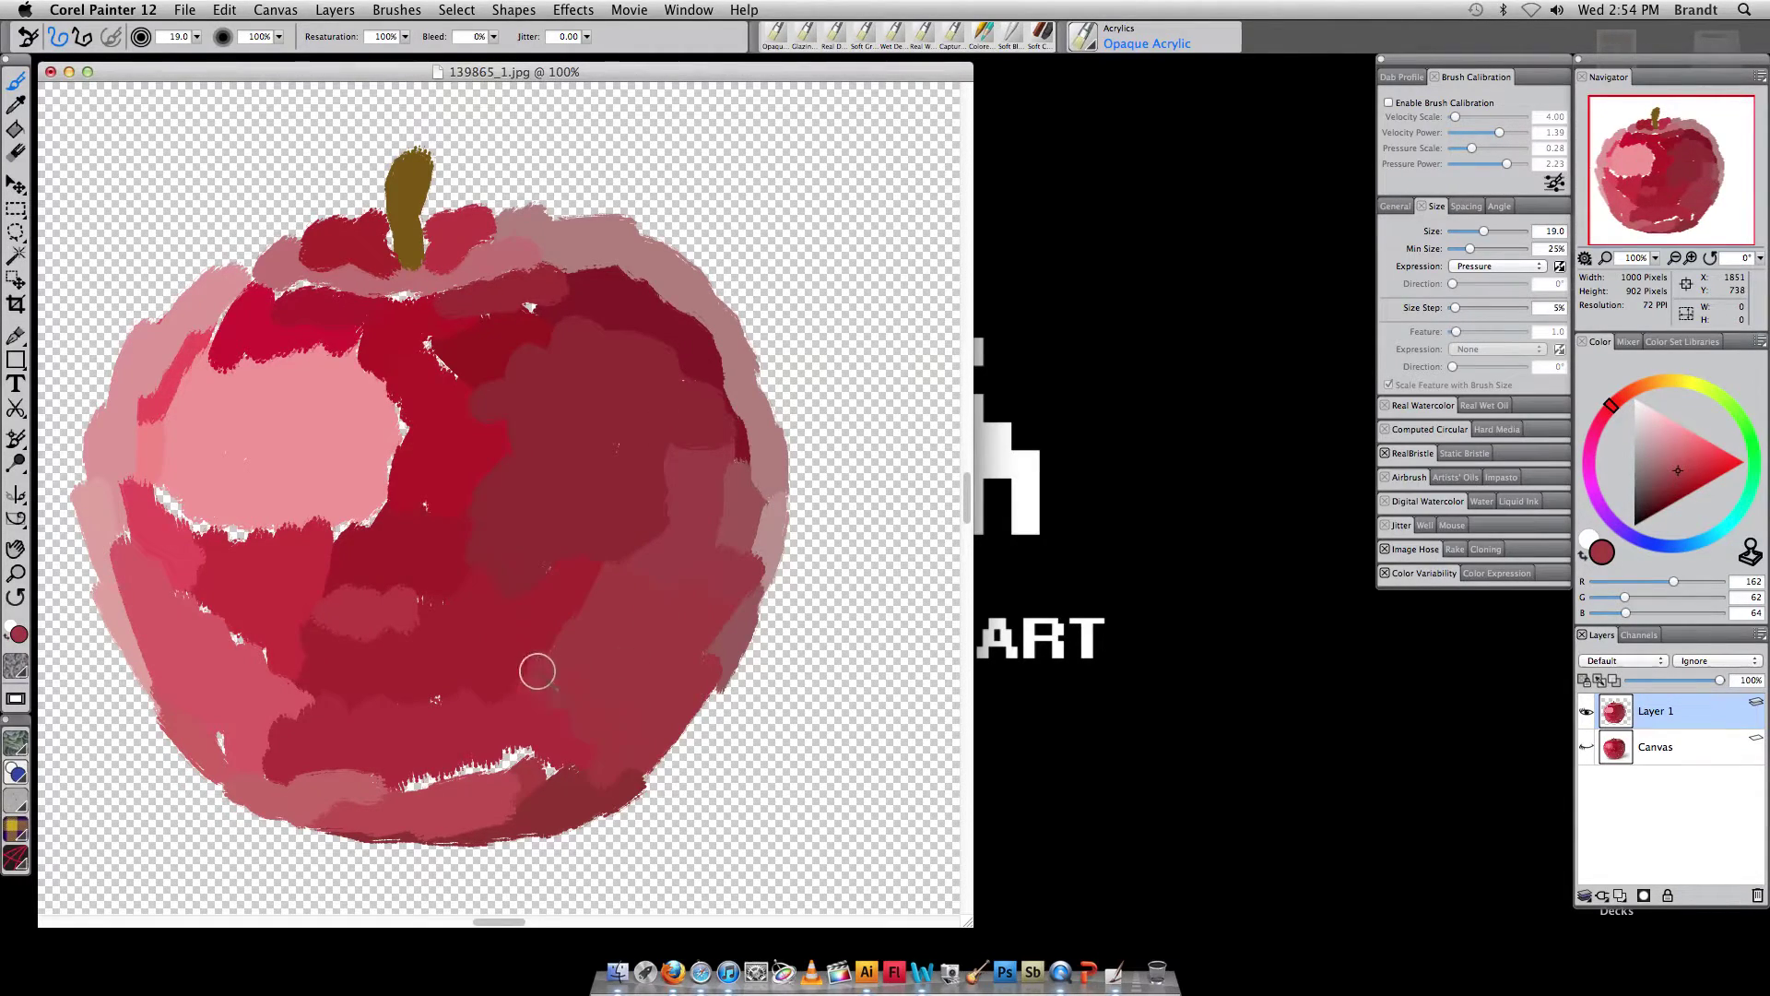
{"action": "left_click", "coordinate": [569, 754], "text": "alt"}
{"action": "mouse_move", "coordinate": [569, 754]}
{"action": "left_mouse_down"}
{"action": "mouse_move", "coordinate": [490, 755]}
{"action": "mouse_move", "coordinate": [388, 797]}
{"action": "left_mouse_up"}
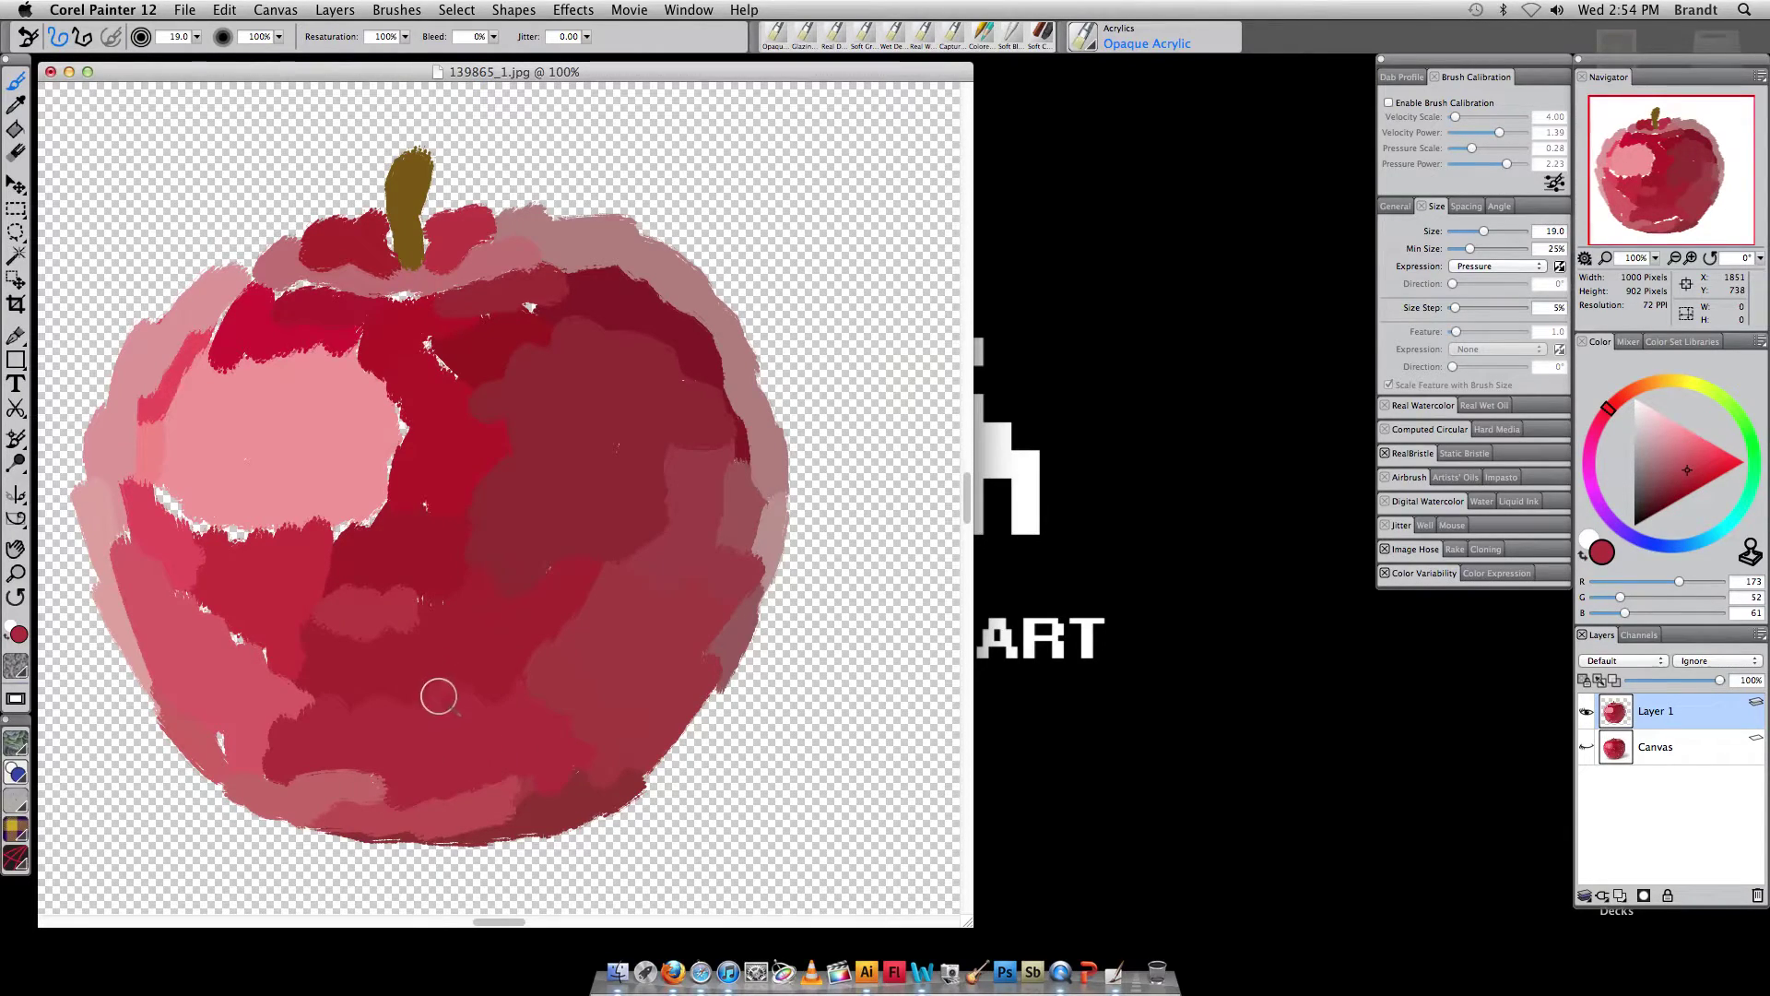
Extend the pink highlight, cover the lower-left dark area with medium red, and pink the upper left
{"action": "left_click", "coordinate": [355, 492], "text": "alt"}
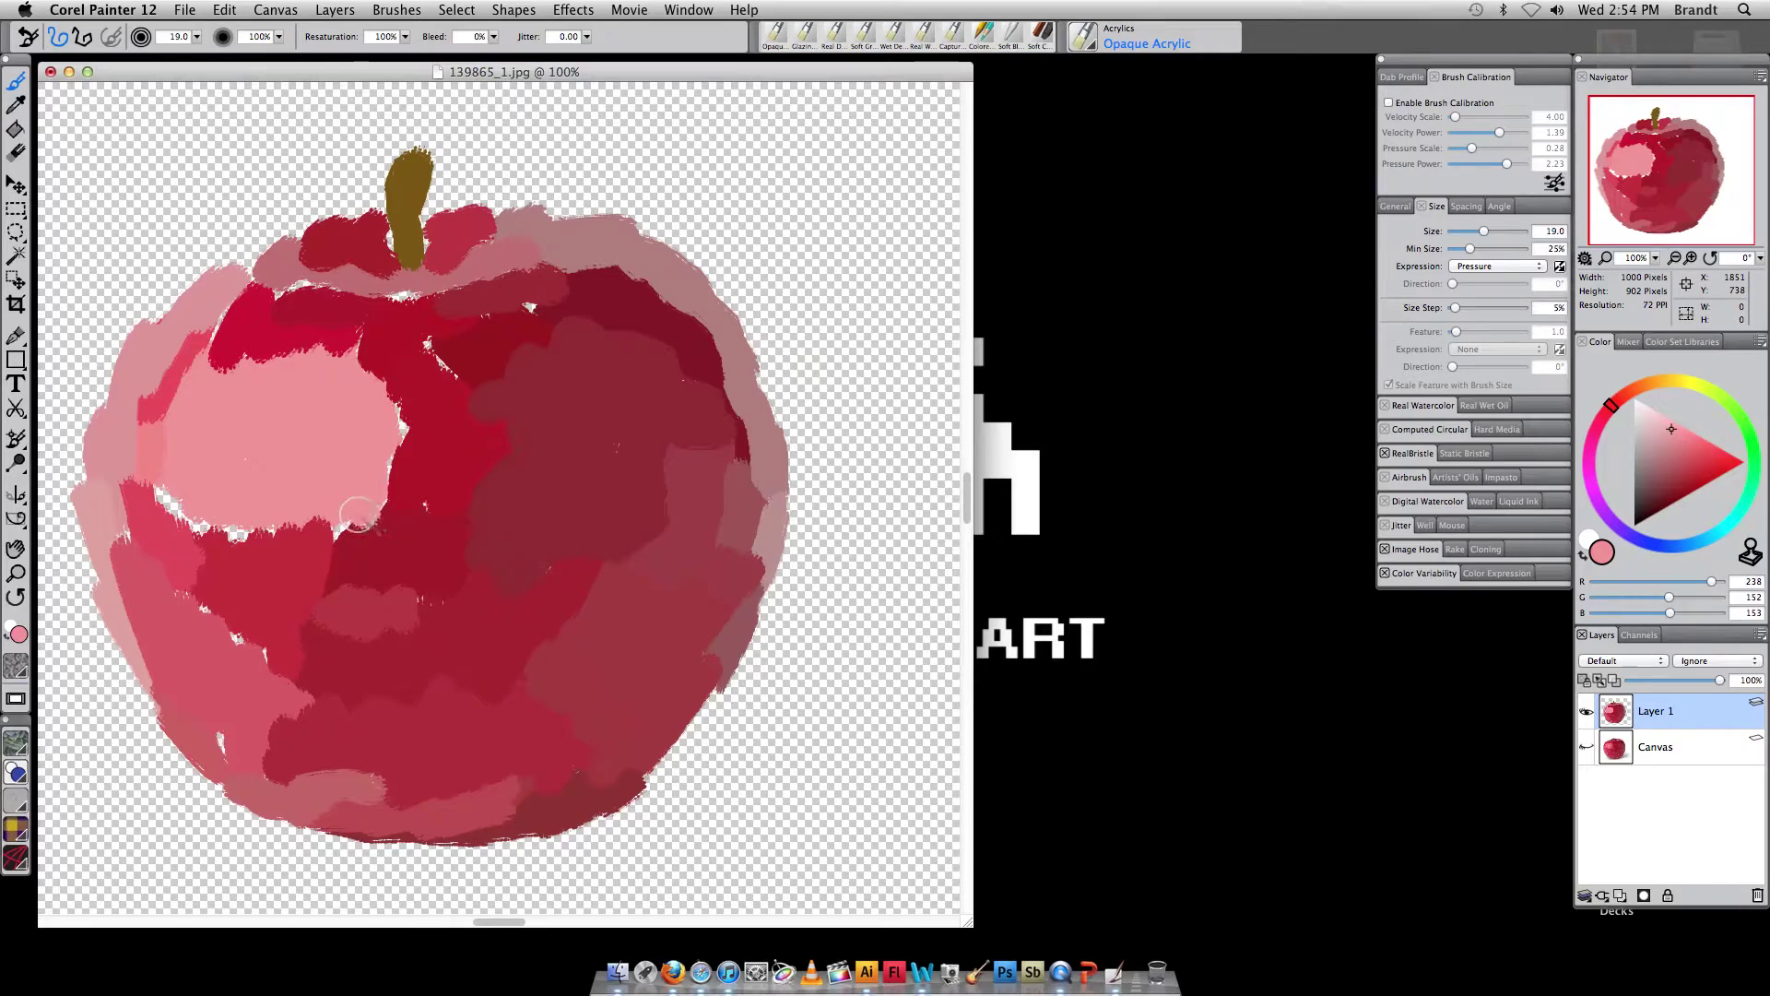
{"action": "left_click_drag", "start_coordinate": [332, 538], "coordinate": [383, 467]}
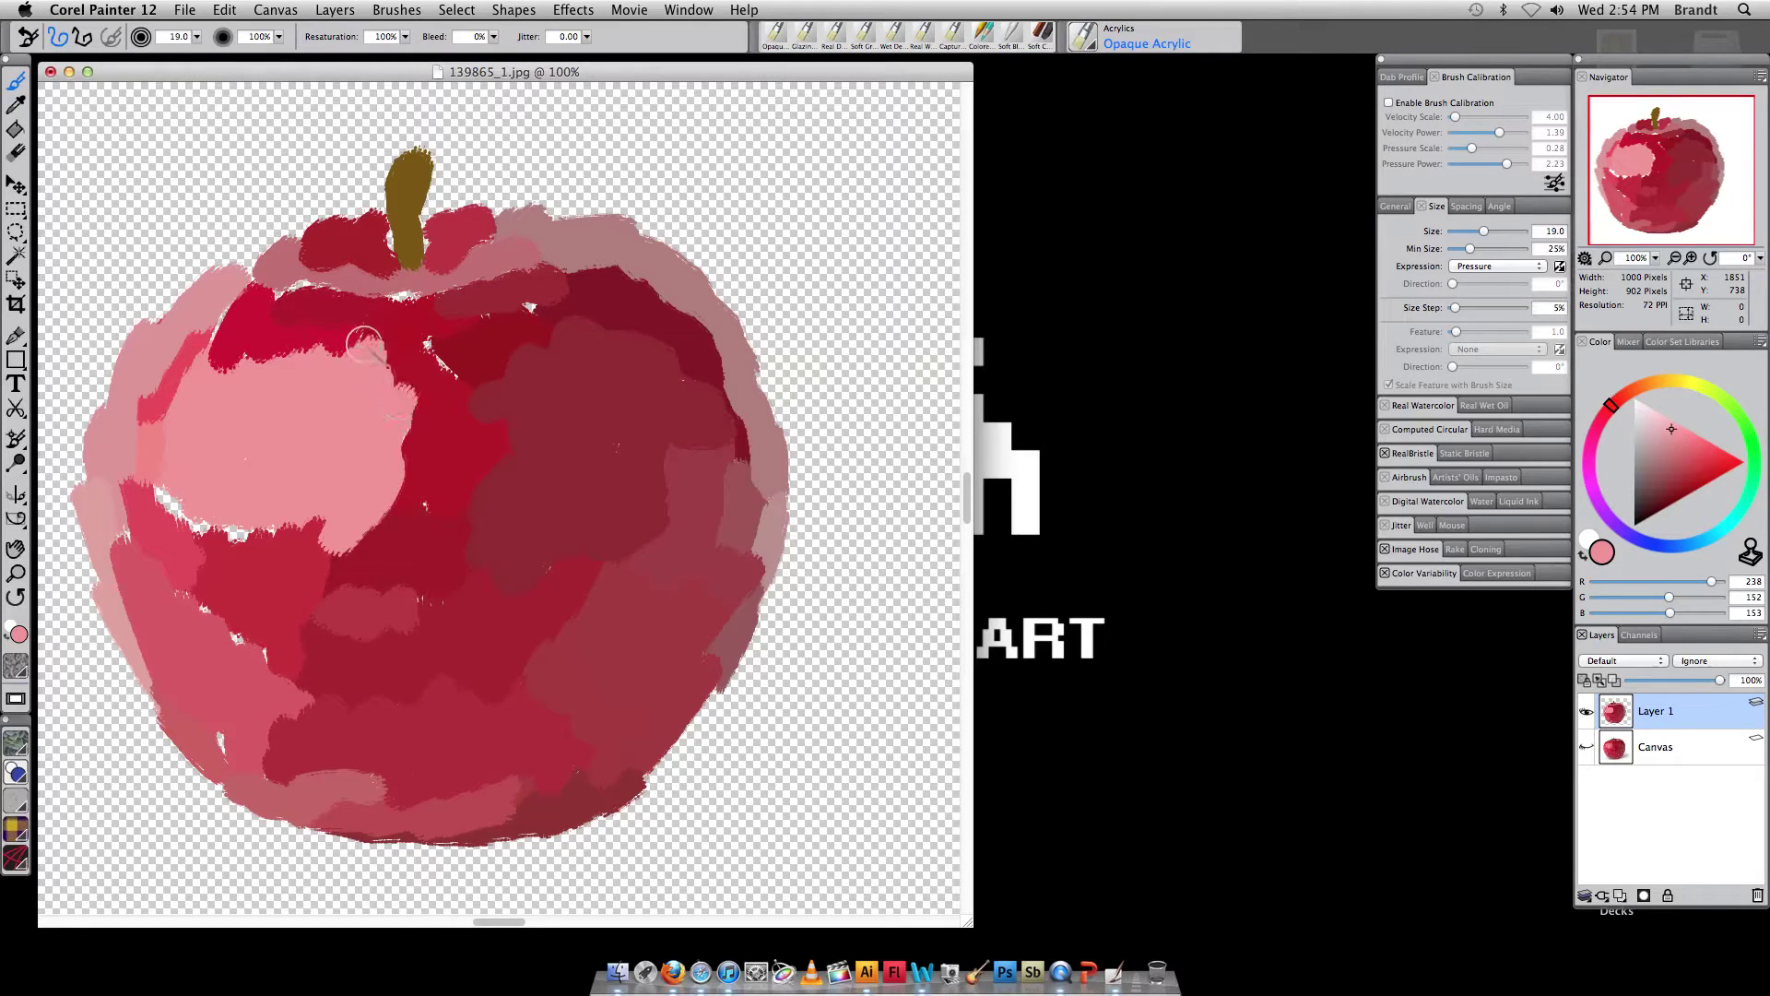
{"action": "left_click_drag", "start_coordinate": [295, 528], "coordinate": [251, 514]}
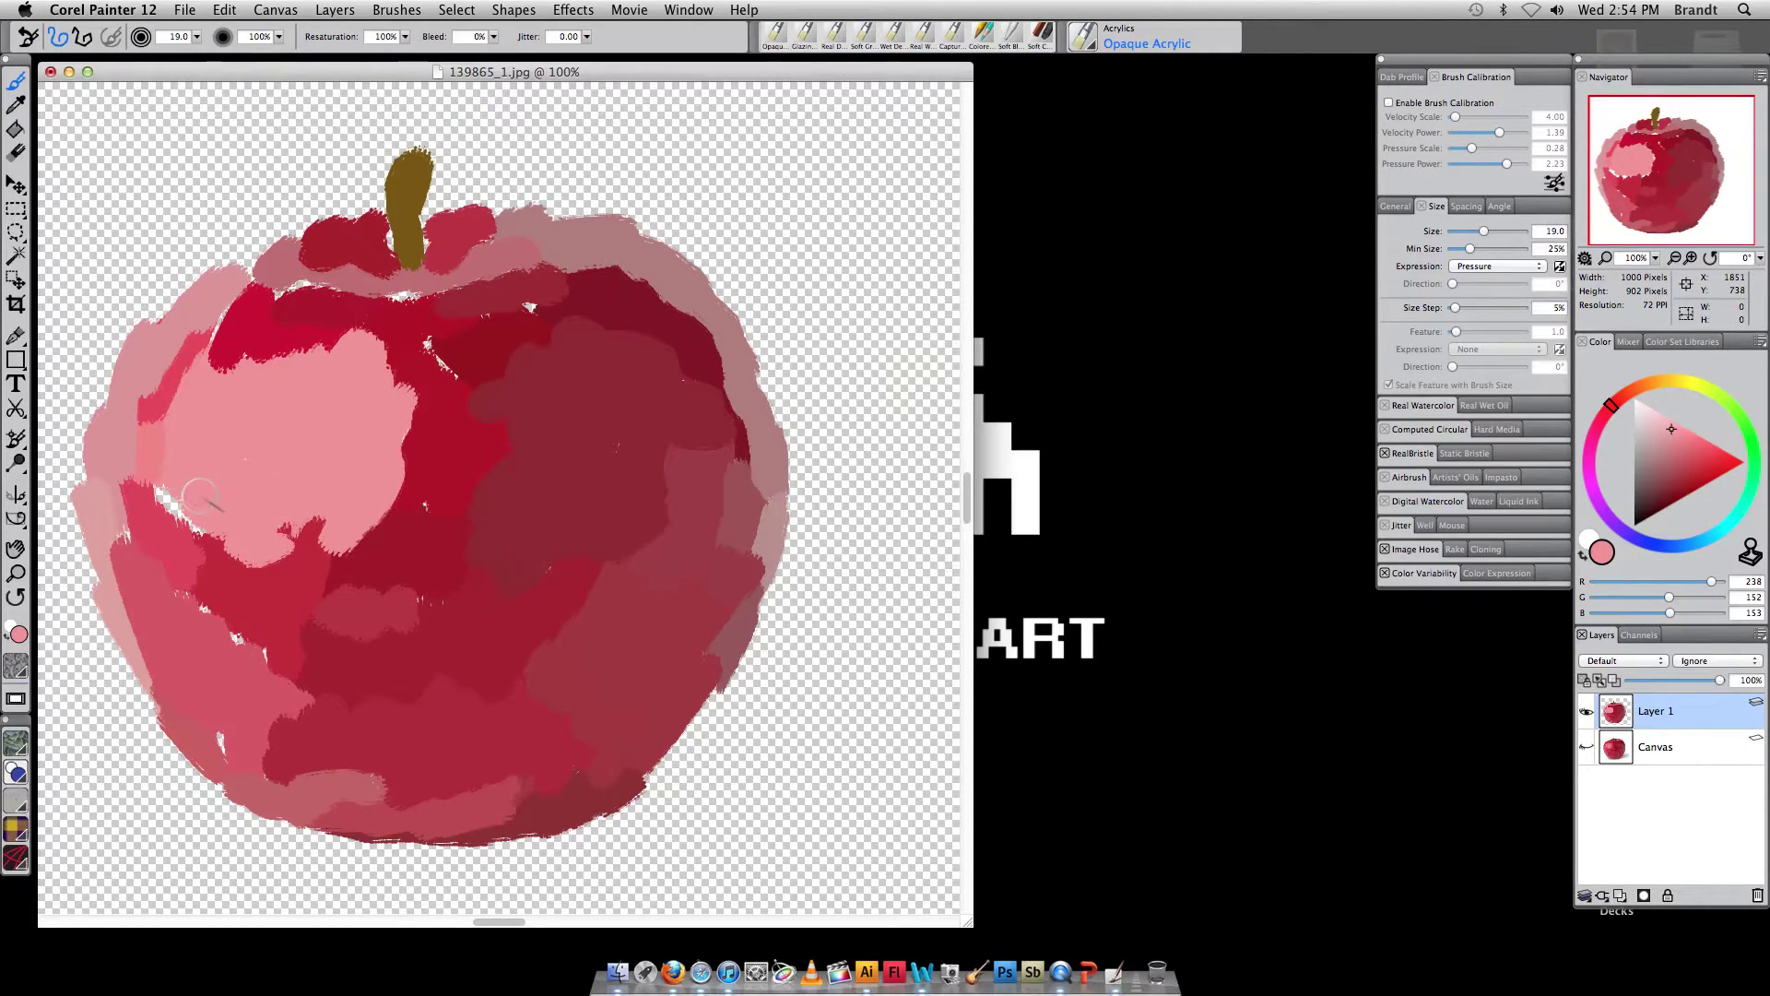
{"action": "left_click", "coordinate": [222, 638], "text": "alt"}
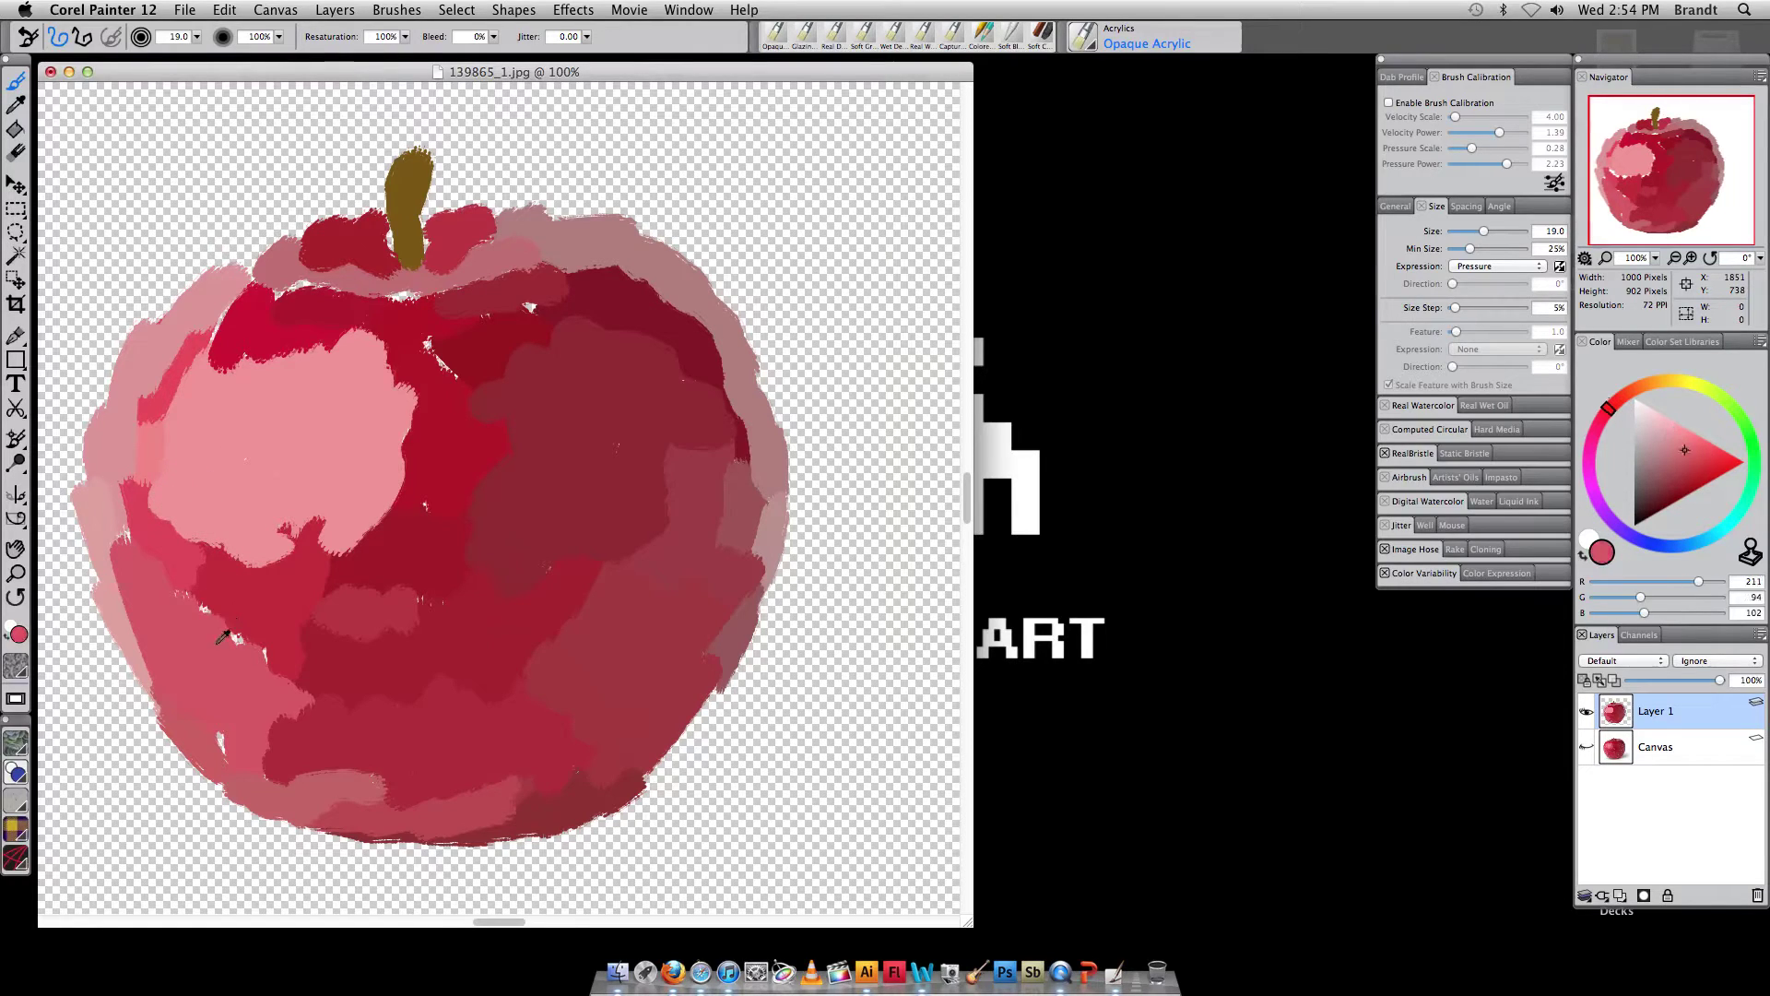
{"action": "mouse_move", "coordinate": [254, 640]}
{"action": "left_mouse_down"}
{"action": "mouse_move", "coordinate": [279, 667]}
{"action": "mouse_move", "coordinate": [241, 715]}
{"action": "left_mouse_up"}
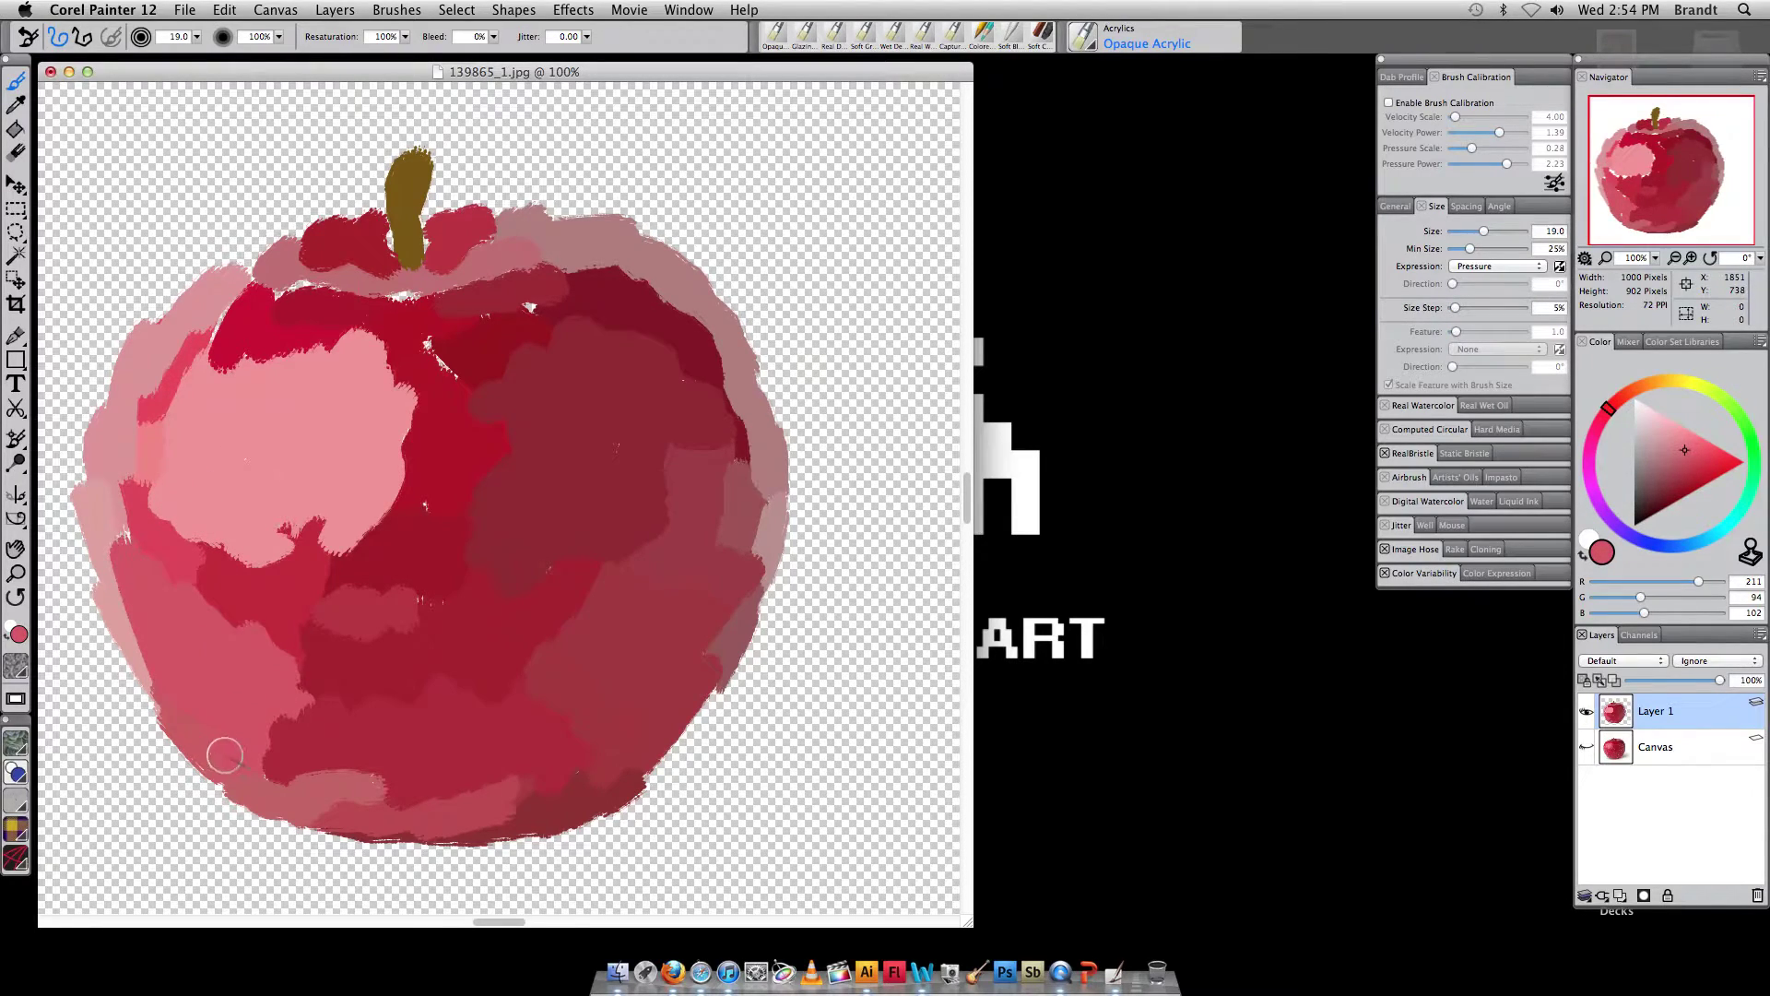
{"action": "left_click", "coordinate": [116, 509], "text": "alt"}
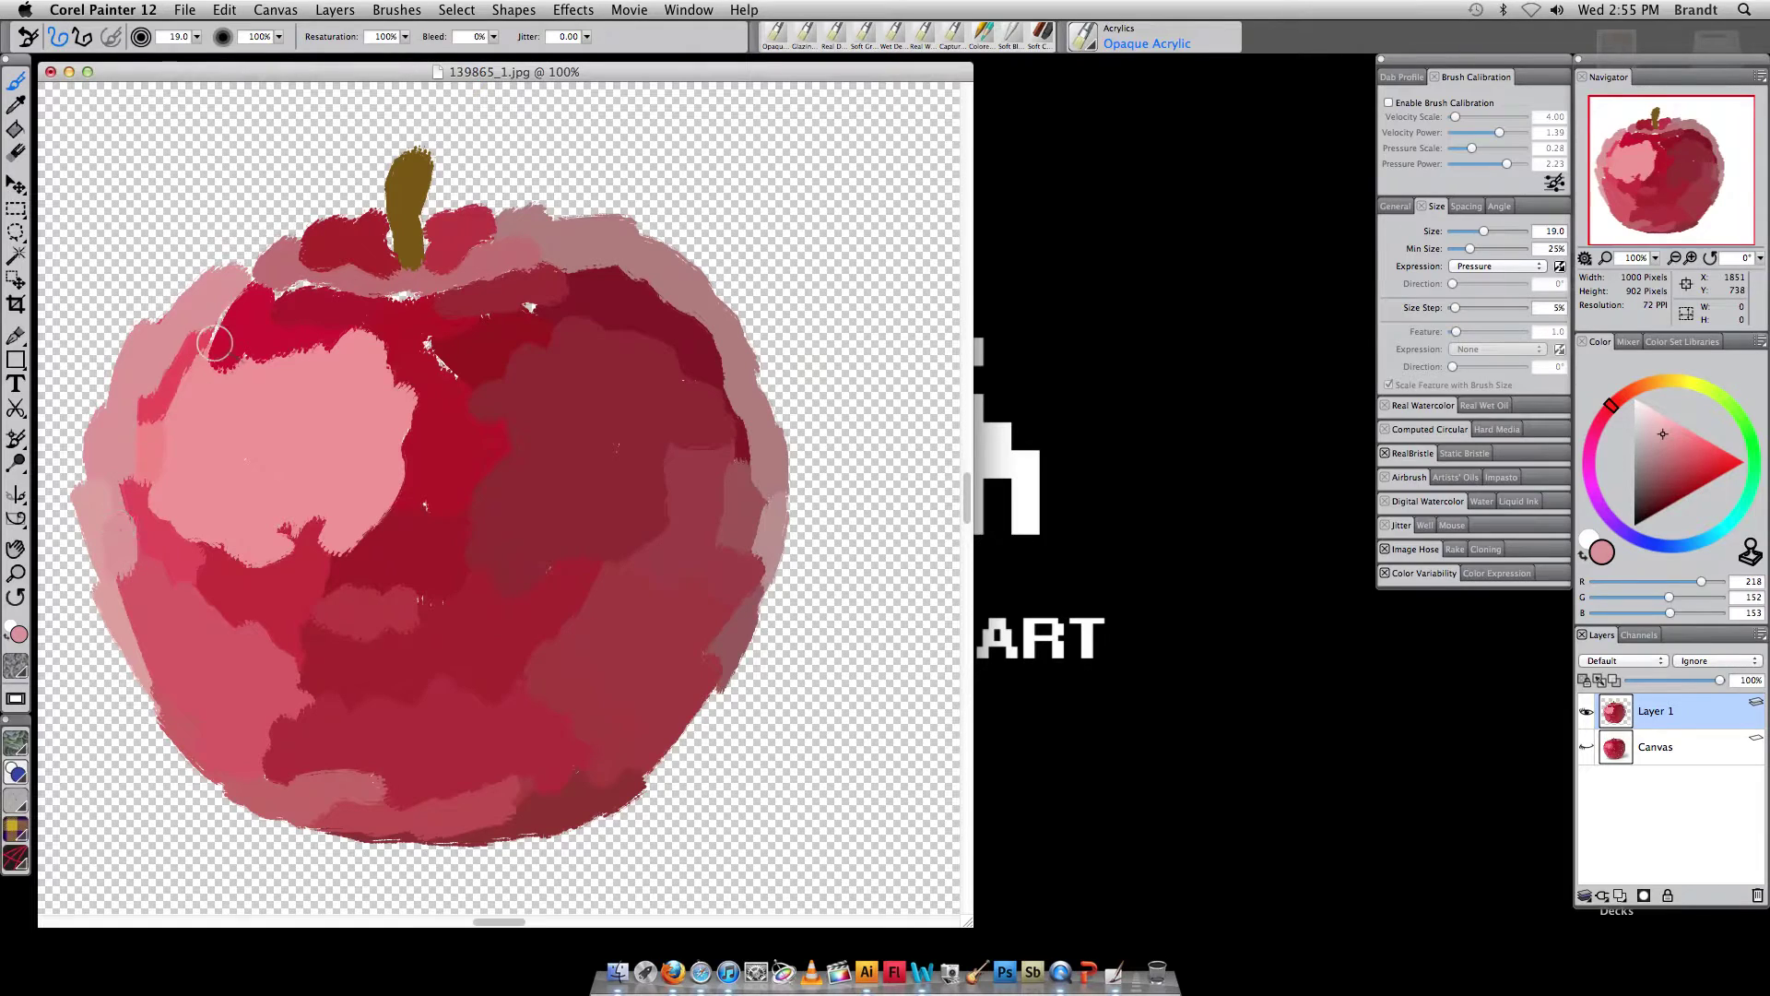
{"action": "left_click_drag", "start_coordinate": [222, 311], "coordinate": [204, 347]}
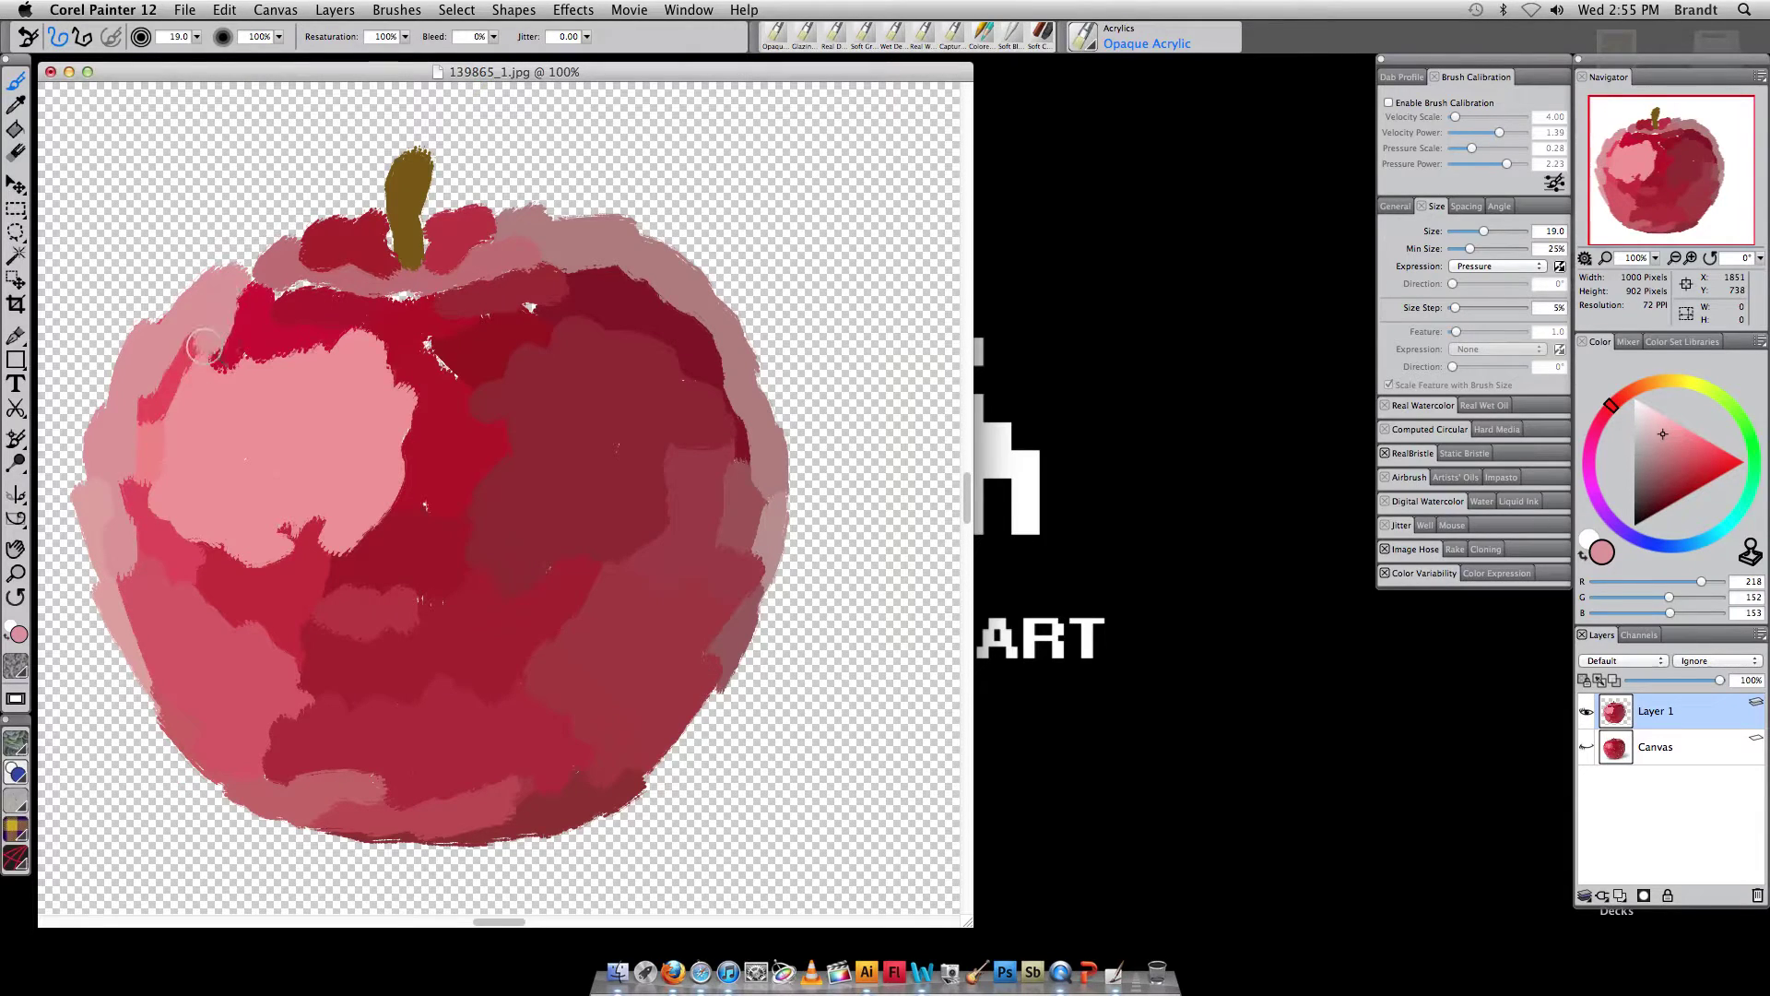
Paint dusty rose along the top edge and a bright red stroke up the middle
{"action": "left_click", "coordinate": [276, 271], "text": "alt"}
{"action": "mouse_move", "coordinate": [278, 293]}
{"action": "left_mouse_down"}
{"action": "mouse_move", "coordinate": [427, 292]}
{"action": "mouse_move", "coordinate": [380, 277]}
{"action": "mouse_move", "coordinate": [385, 242]}
{"action": "mouse_move", "coordinate": [422, 256]}
{"action": "left_mouse_up"}
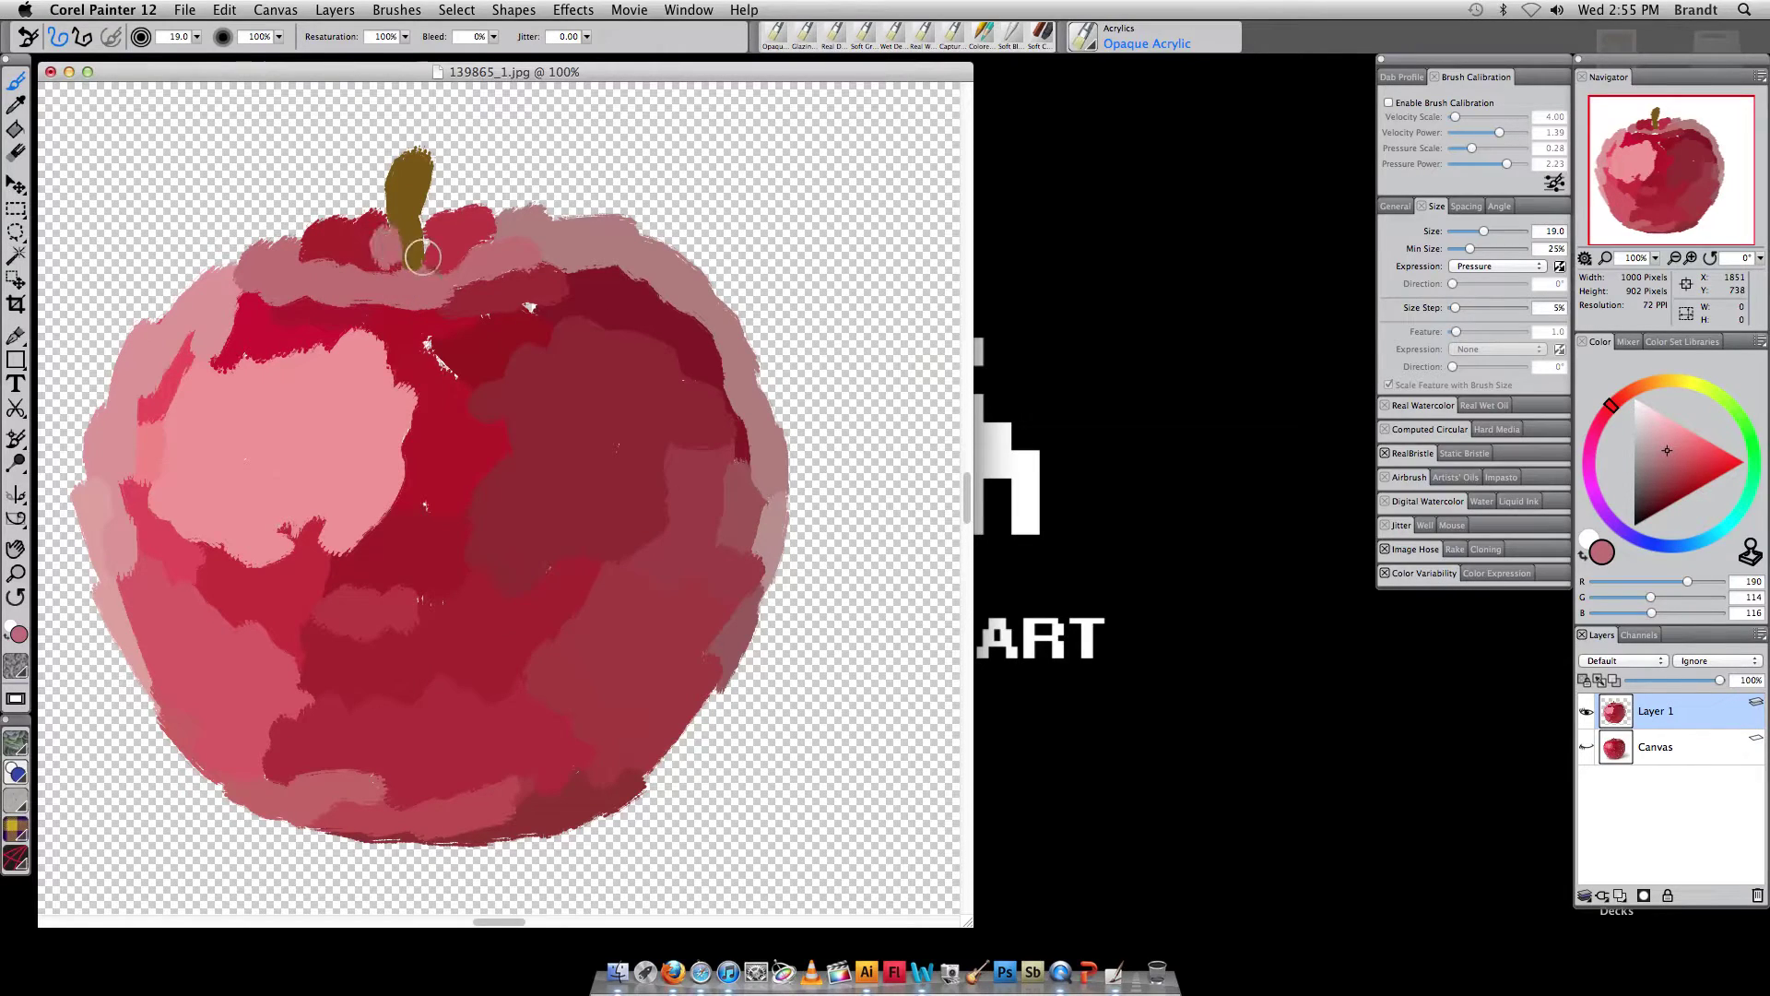
{"action": "left_click", "coordinate": [526, 308], "text": "alt"}
{"action": "left_click", "coordinate": [426, 345], "text": "alt"}
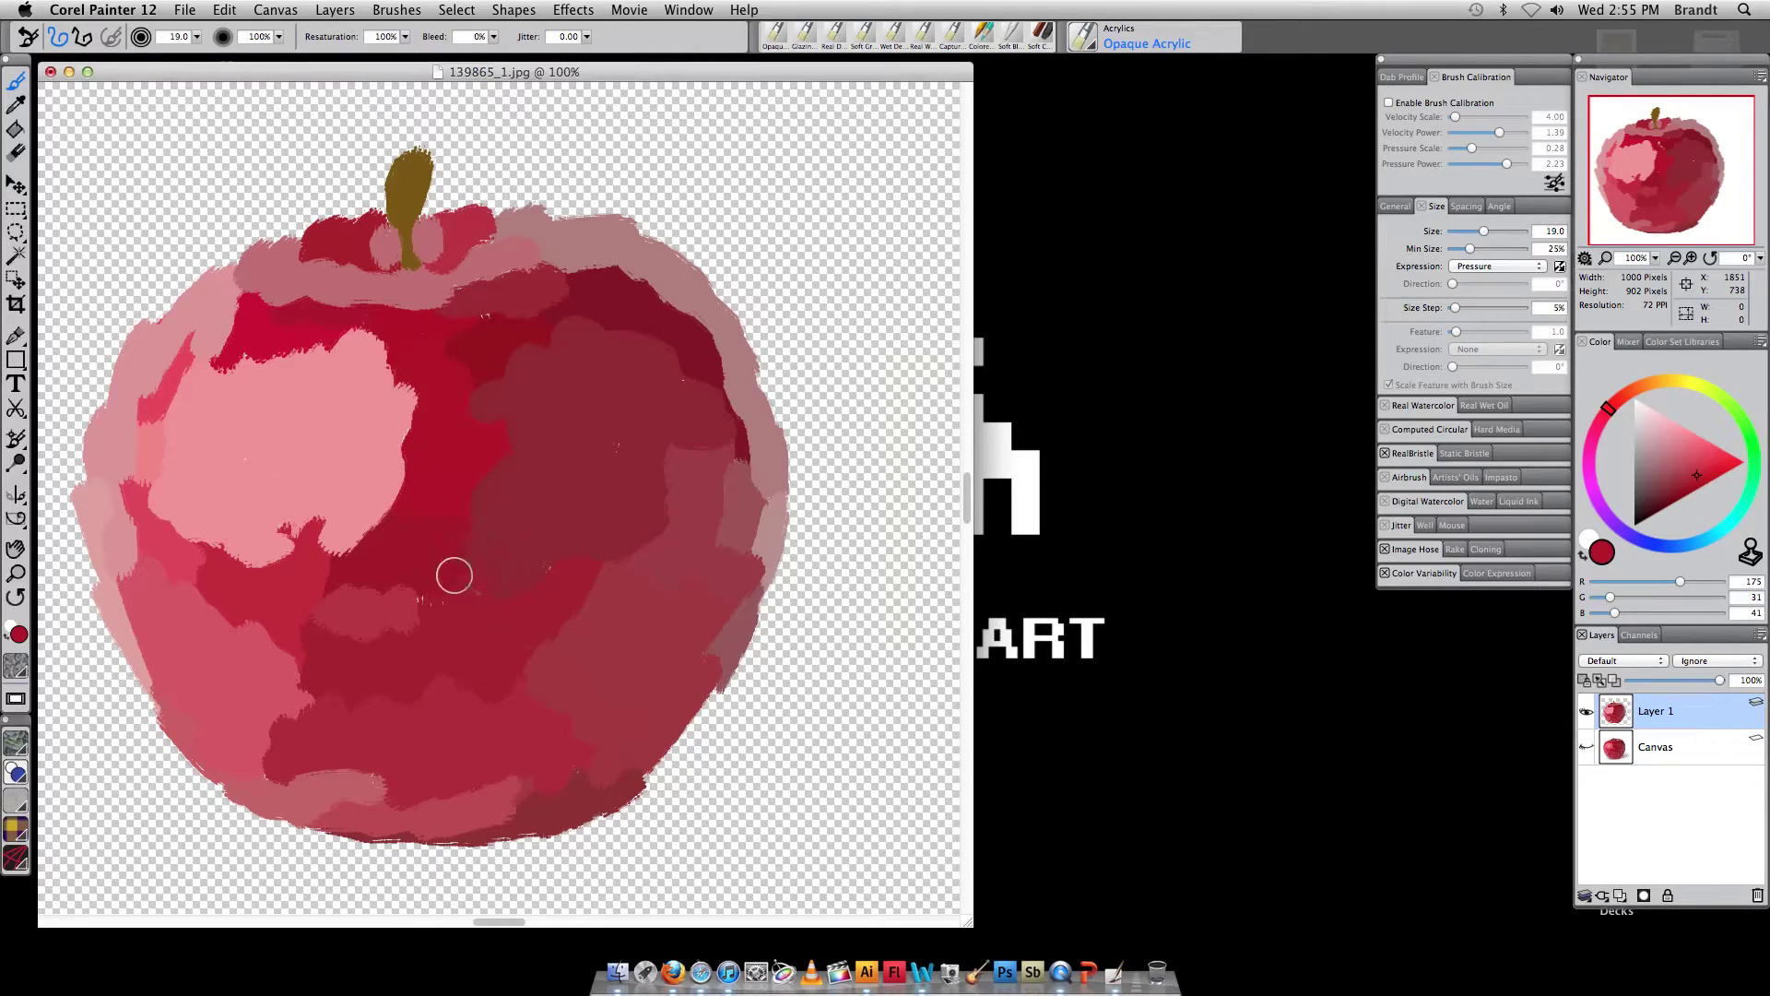
{"action": "mouse_move", "coordinate": [428, 610]}
{"action": "left_mouse_down"}
{"action": "mouse_move", "coordinate": [444, 570]}
{"action": "mouse_move", "coordinate": [420, 510]}
{"action": "left_mouse_up"}
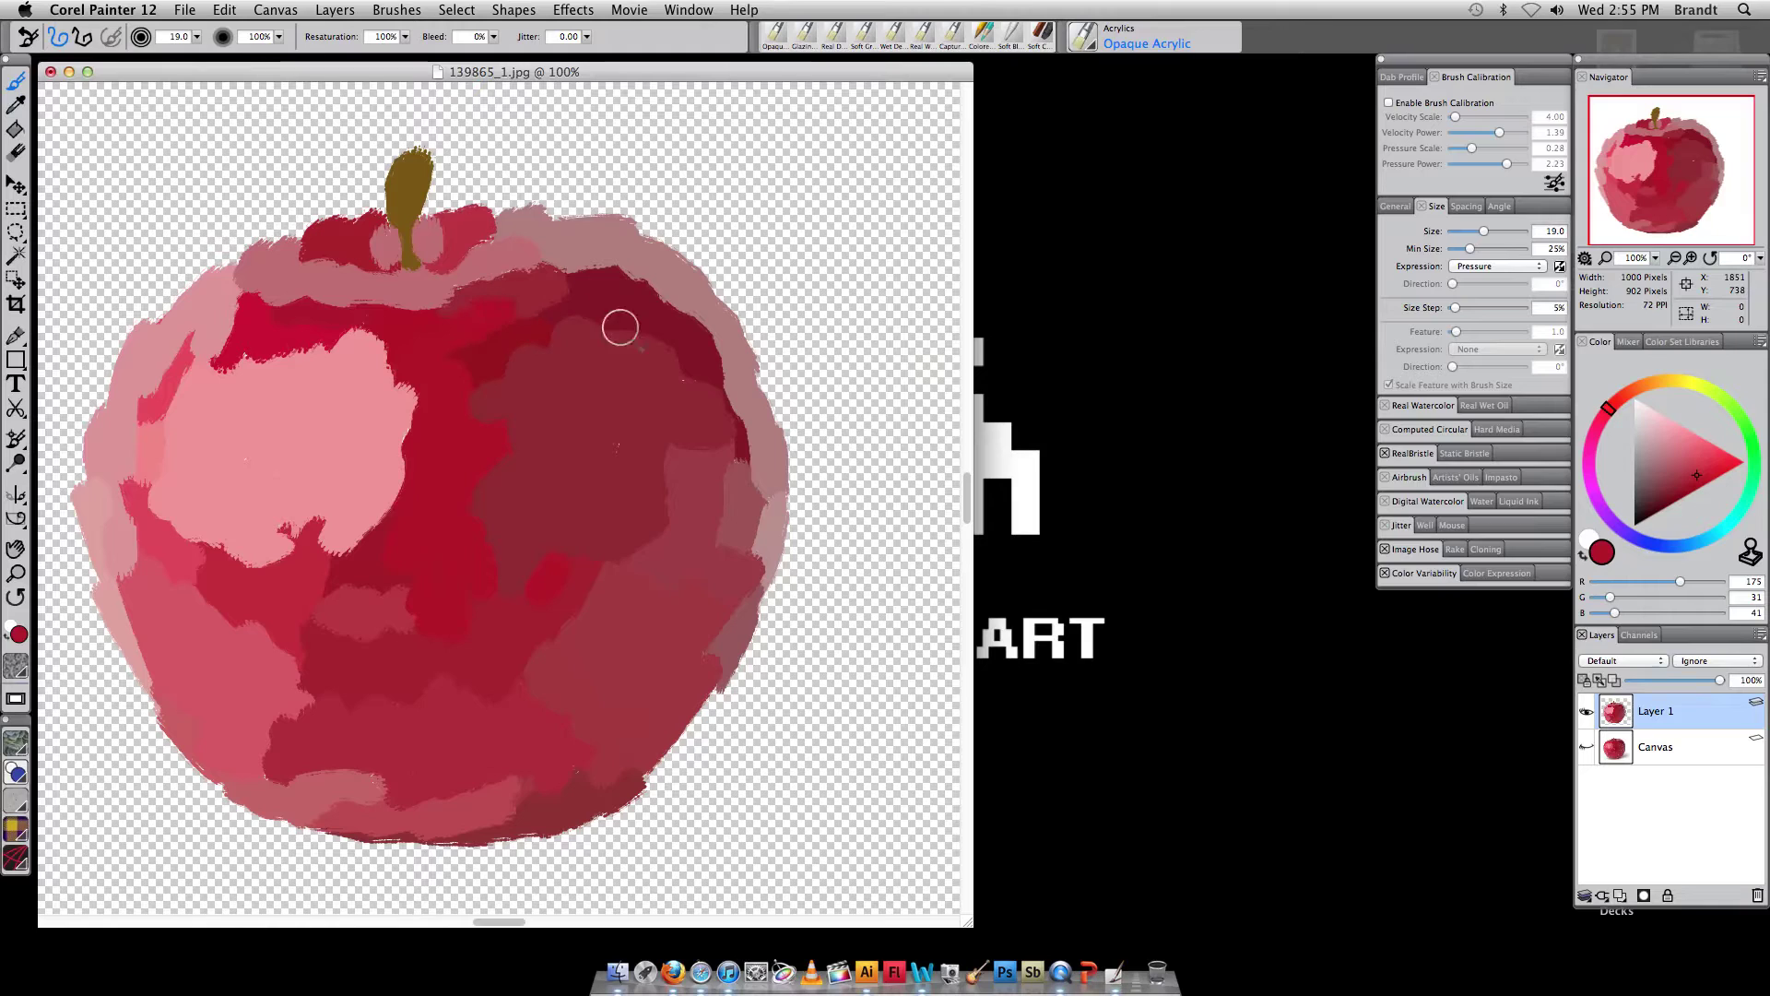
{"action": "left_click", "coordinate": [684, 375], "text": "alt"}
{"action": "left_click_drag", "start_coordinate": [684, 375], "coordinate": [690, 366]}
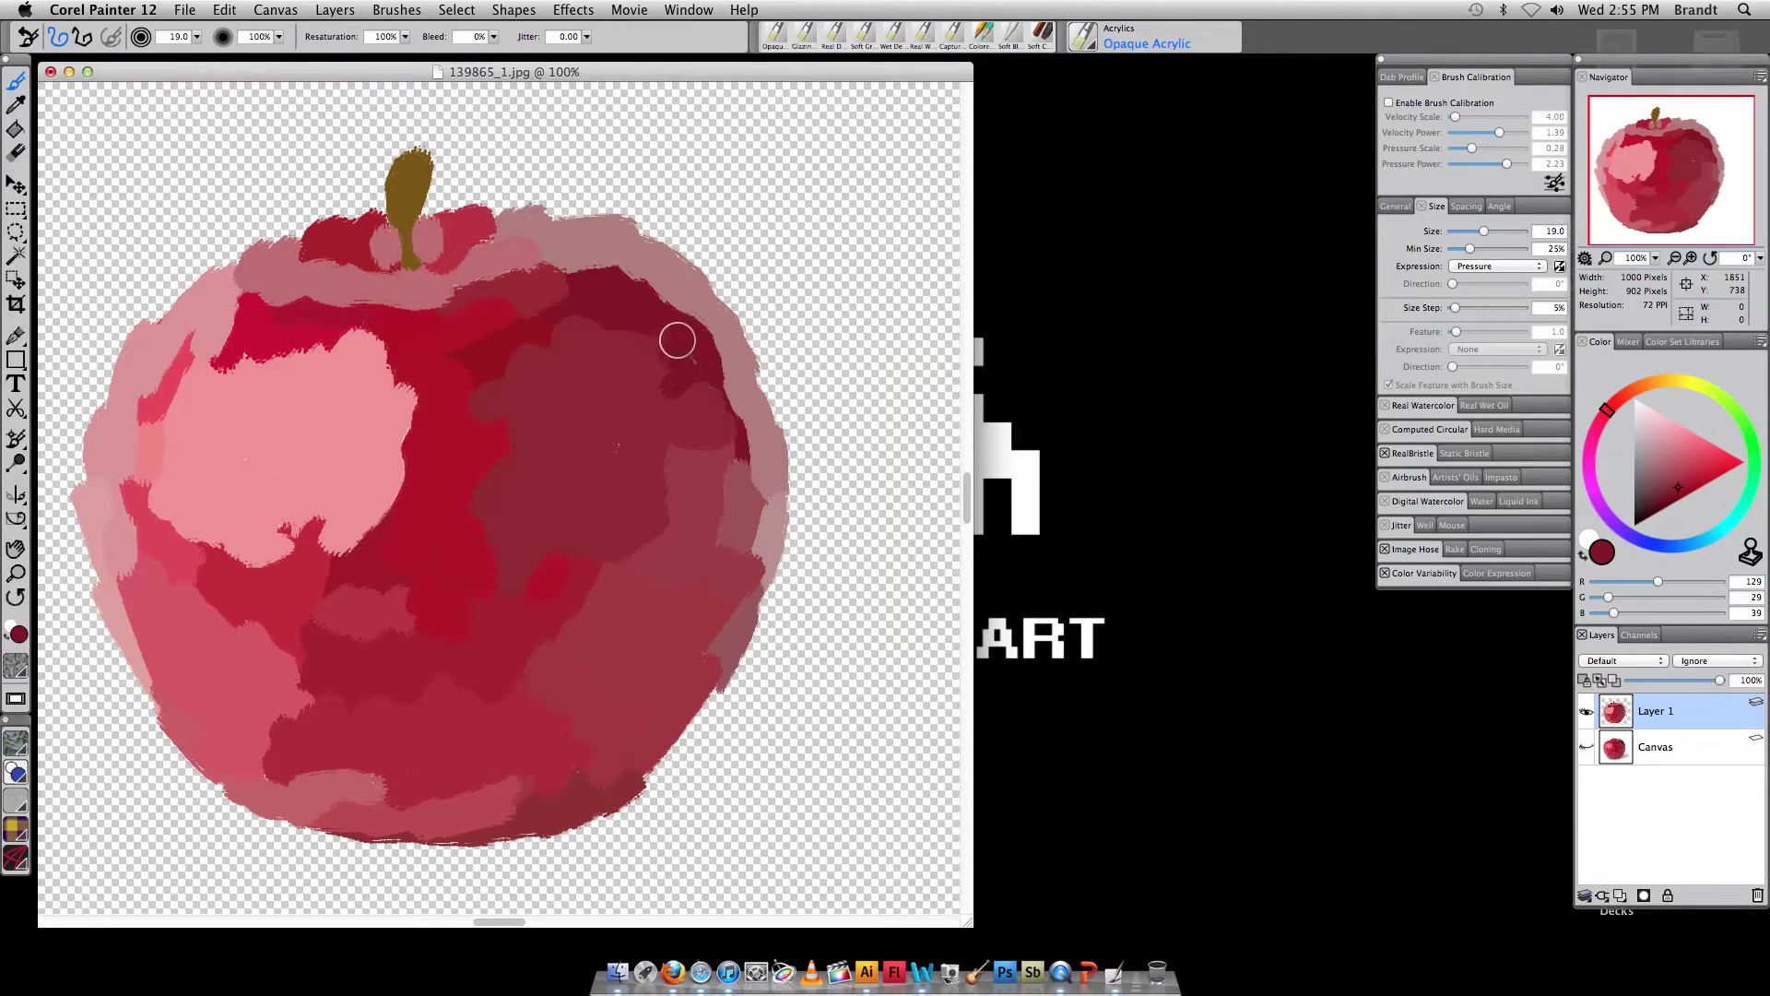
Add mauve along the right and lower-right edges and small red touches, then show the photo again
{"action": "left_click", "coordinate": [638, 424], "text": "alt"}
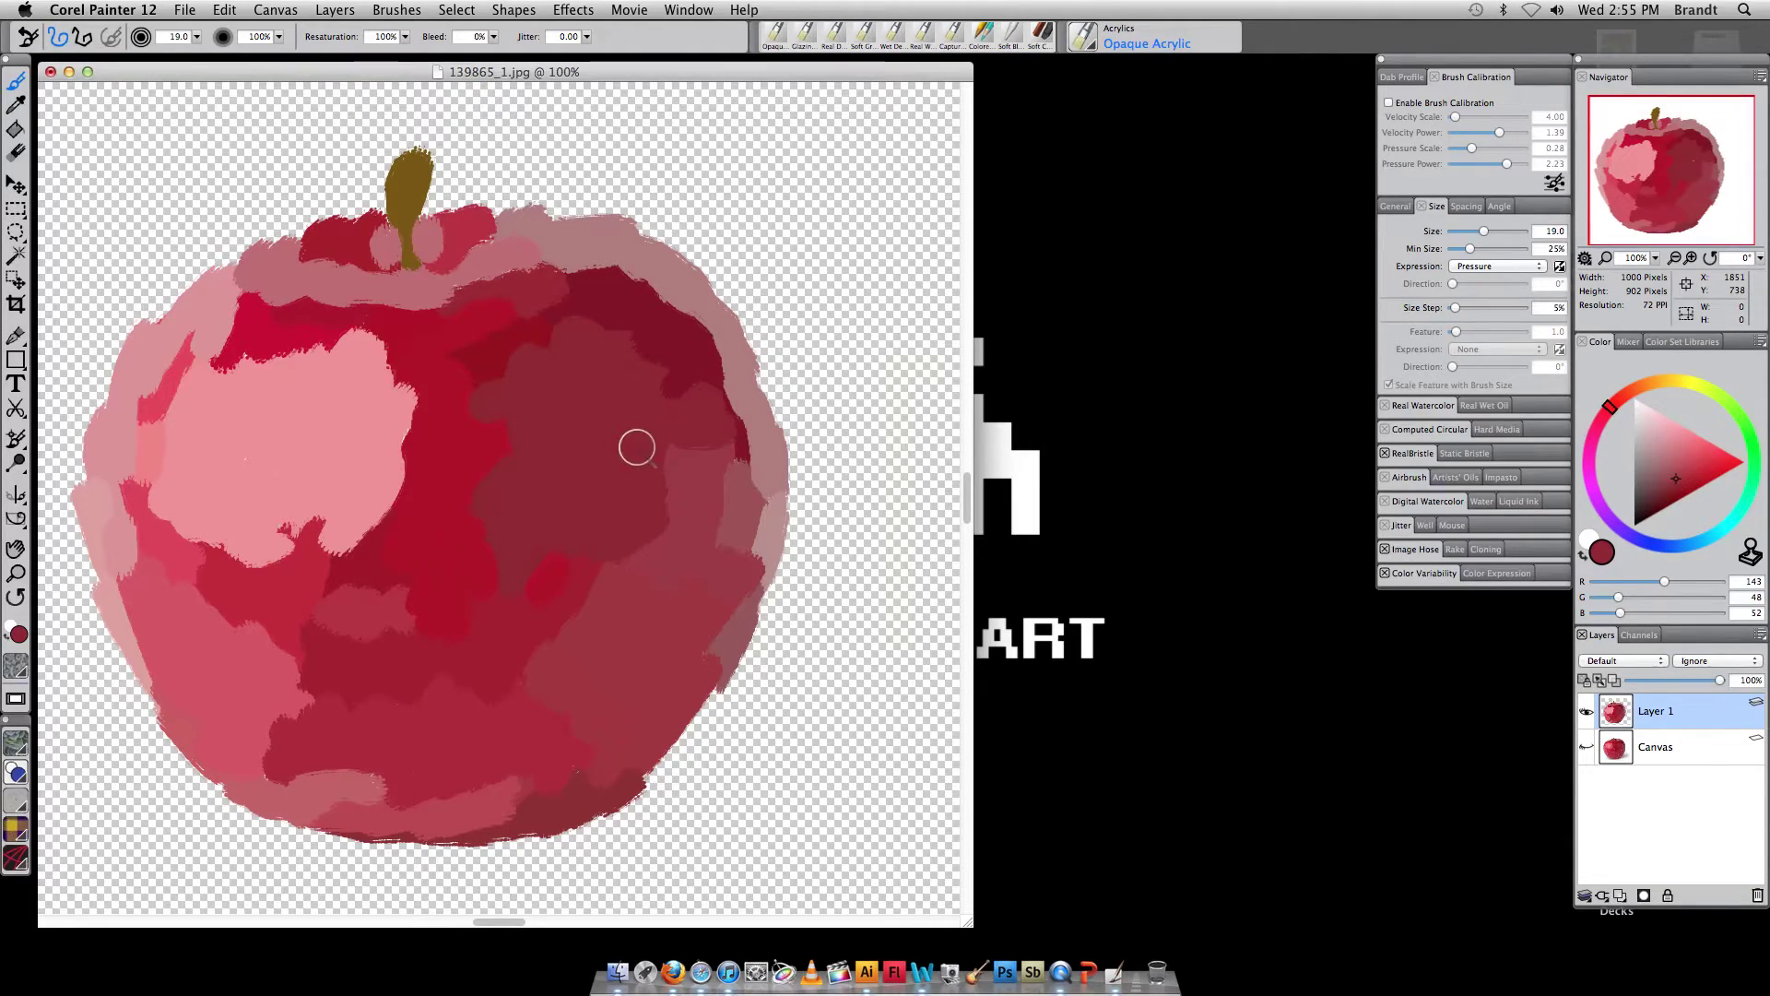
{"action": "left_click", "coordinate": [739, 480], "text": "alt"}
{"action": "left_click_drag", "start_coordinate": [721, 433], "coordinate": [726, 553]}
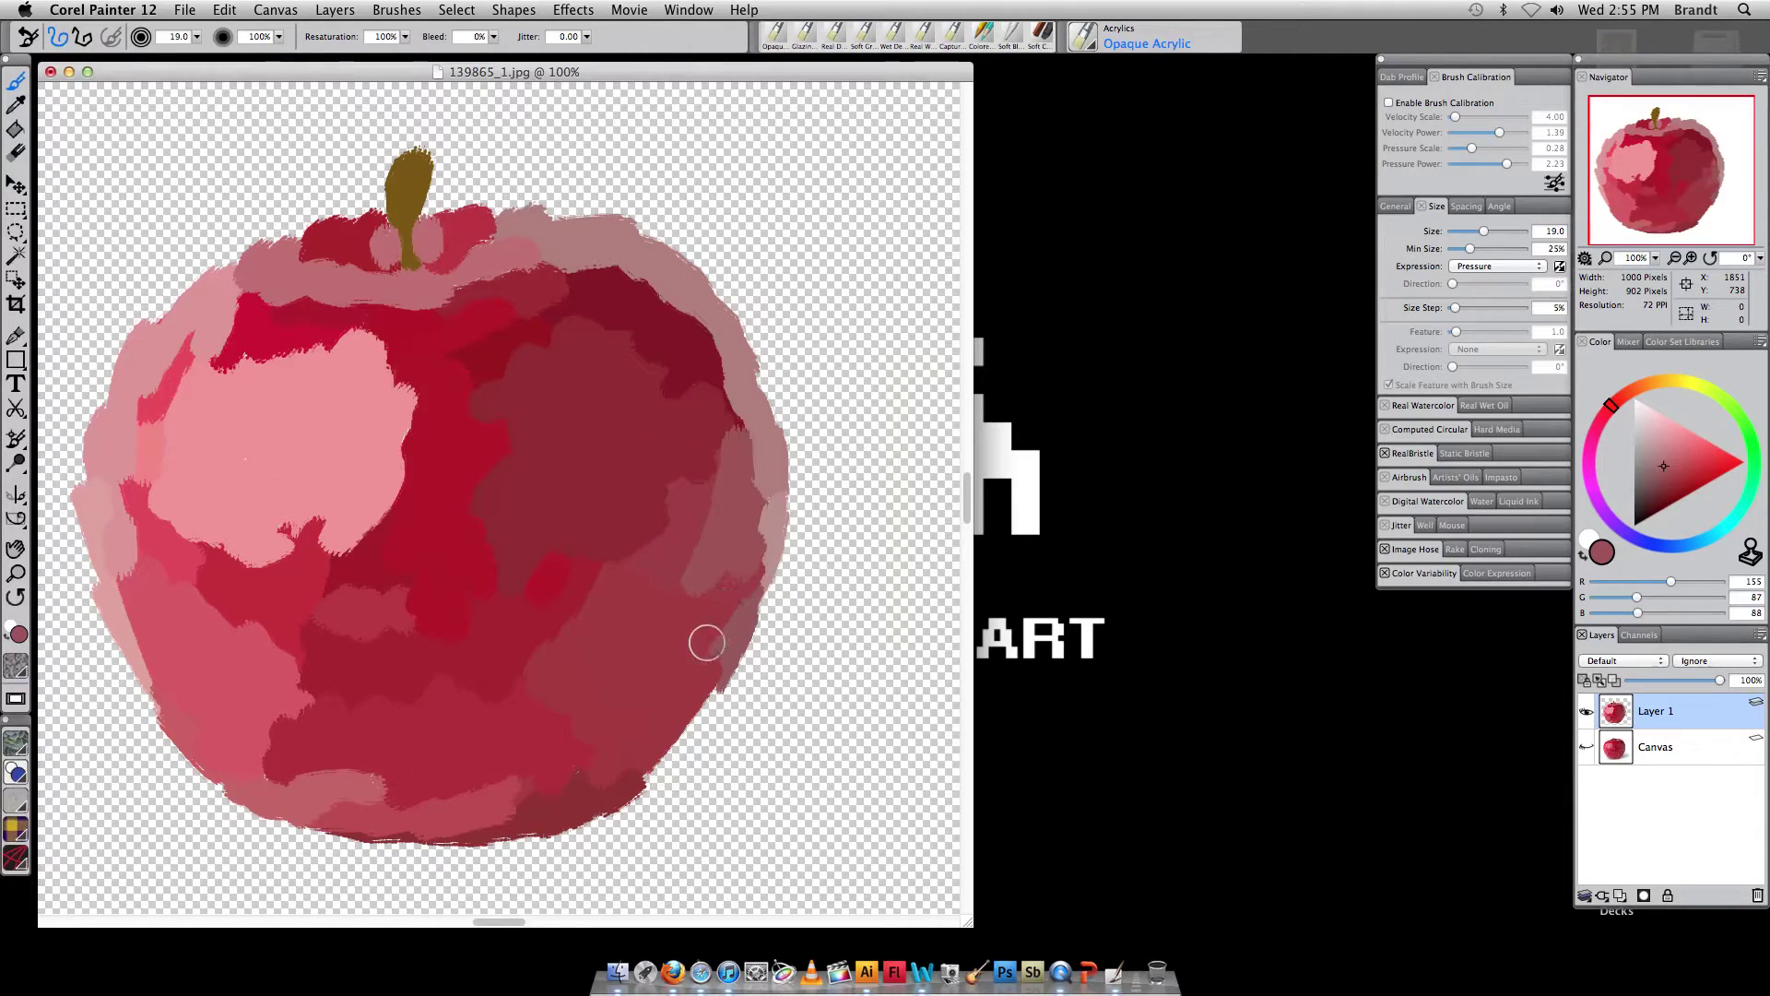
{"action": "left_click_drag", "start_coordinate": [677, 724], "coordinate": [763, 522]}
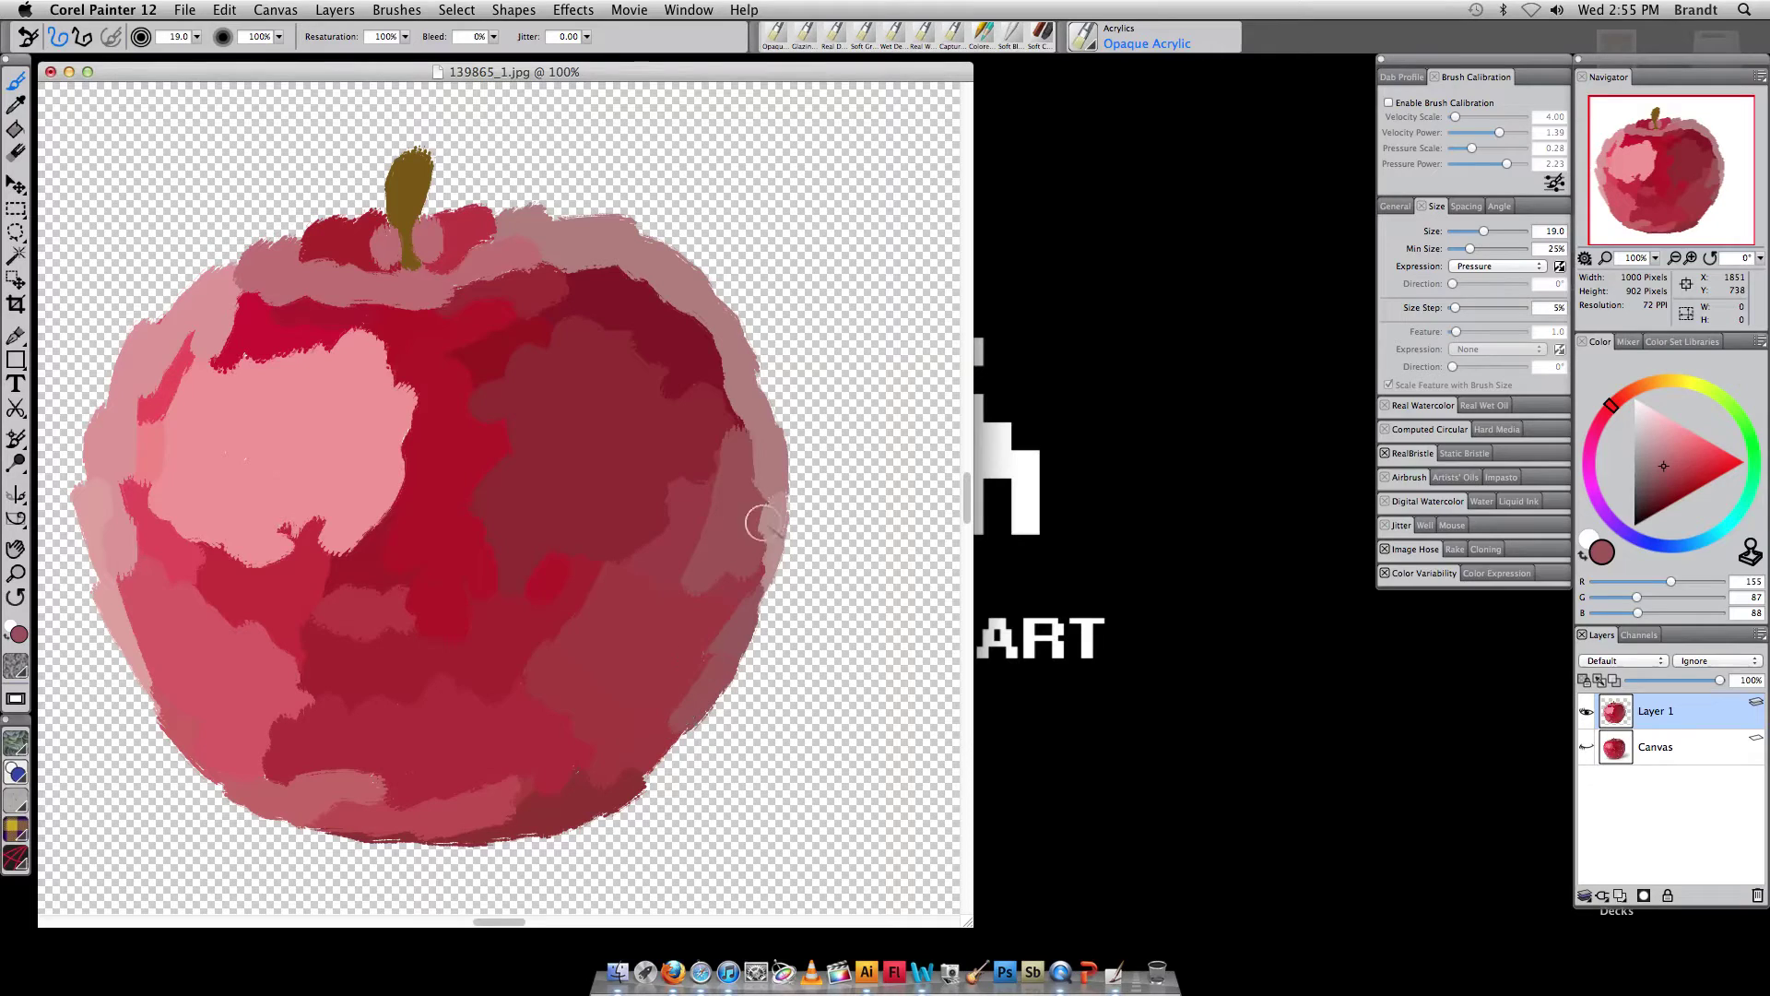
{"action": "left_click", "coordinate": [321, 337], "text": "alt"}
{"action": "mouse_move", "coordinate": [258, 387]}
{"action": "left_mouse_down"}
{"action": "mouse_move", "coordinate": [237, 356]}
{"action": "mouse_move", "coordinate": [263, 350]}
{"action": "left_mouse_up"}
{"action": "left_click", "coordinate": [456, 236], "text": "alt"}
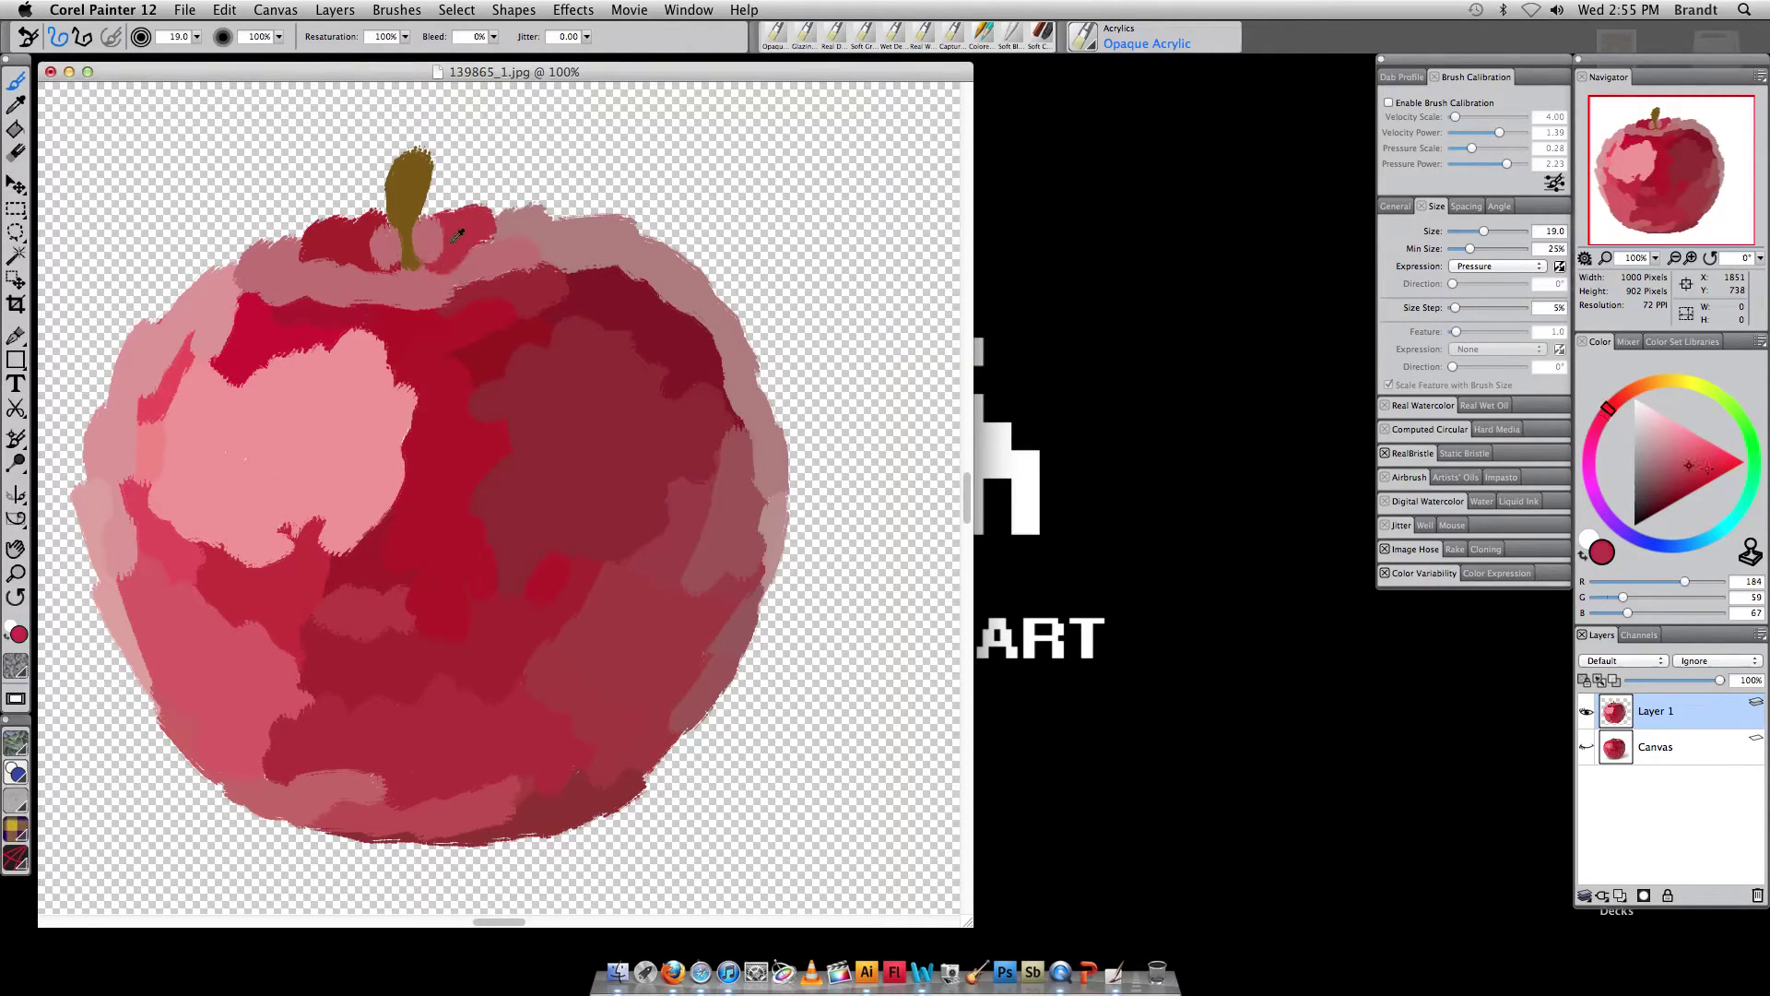
{"action": "left_click_drag", "start_coordinate": [509, 238], "coordinate": [491, 245]}
{"action": "left_click", "coordinate": [1585, 747]}
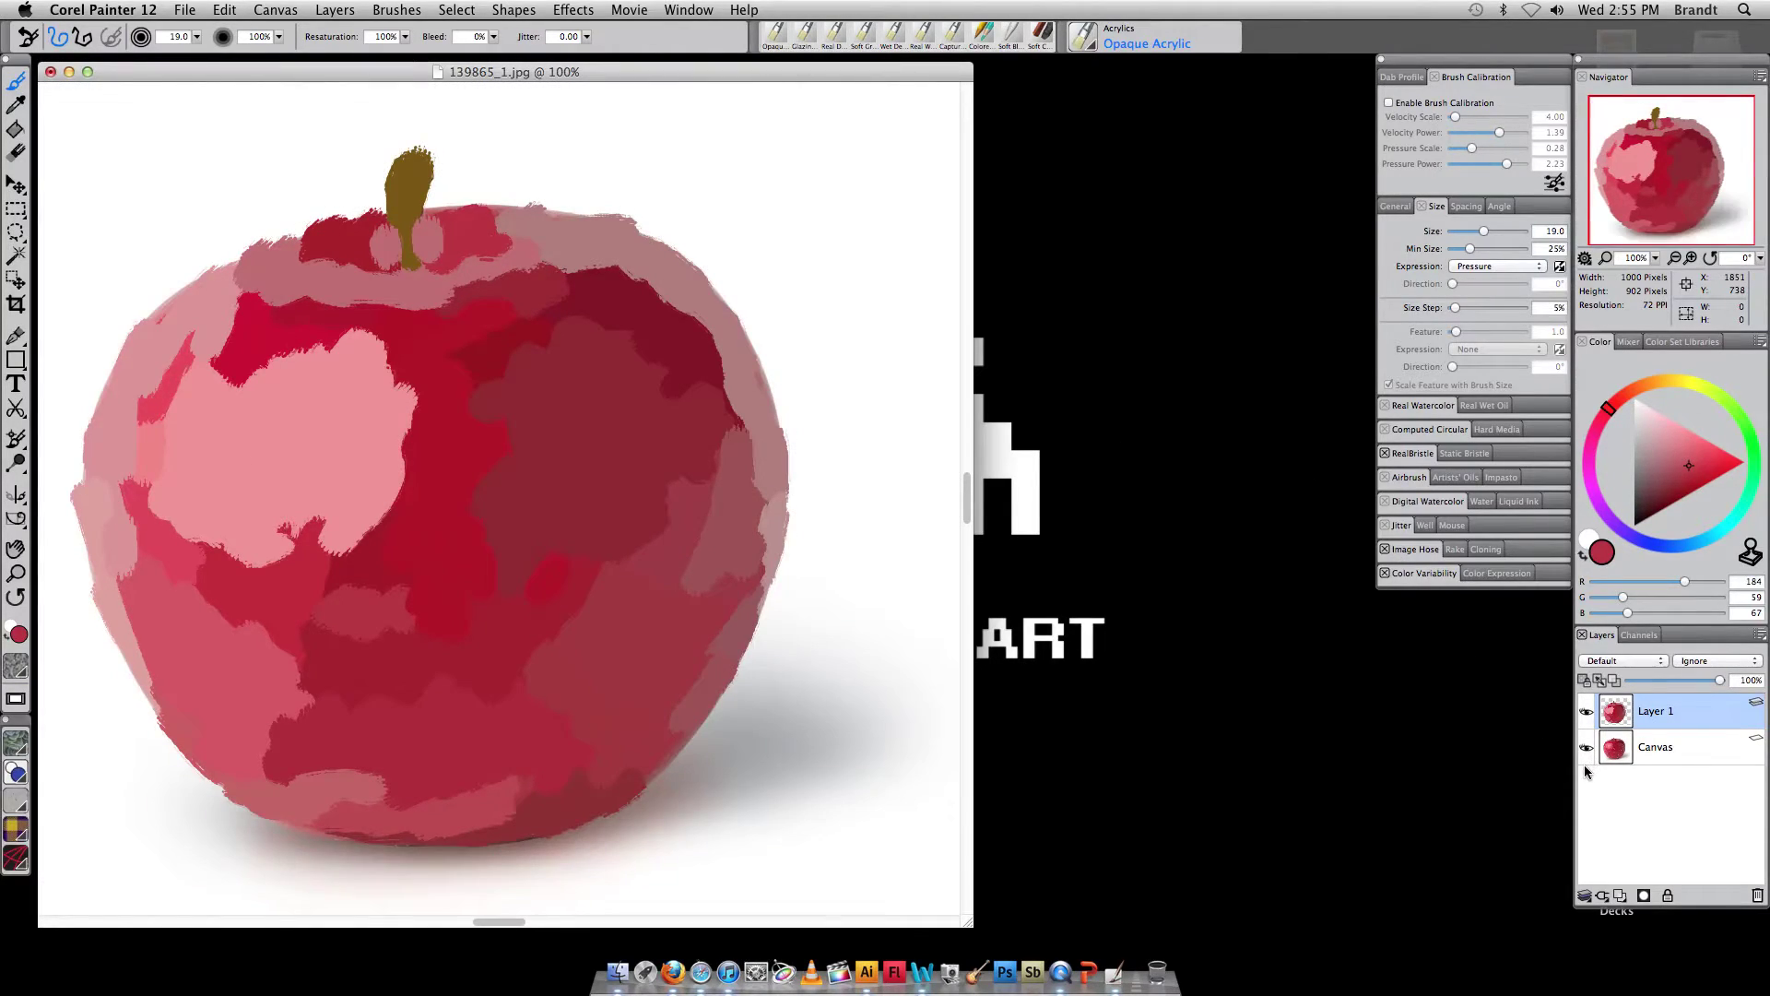
Add an empty Layer 2 above the painting and hide Layer 1 to view the original photo
{"action": "left_click", "coordinate": [1620, 896]}
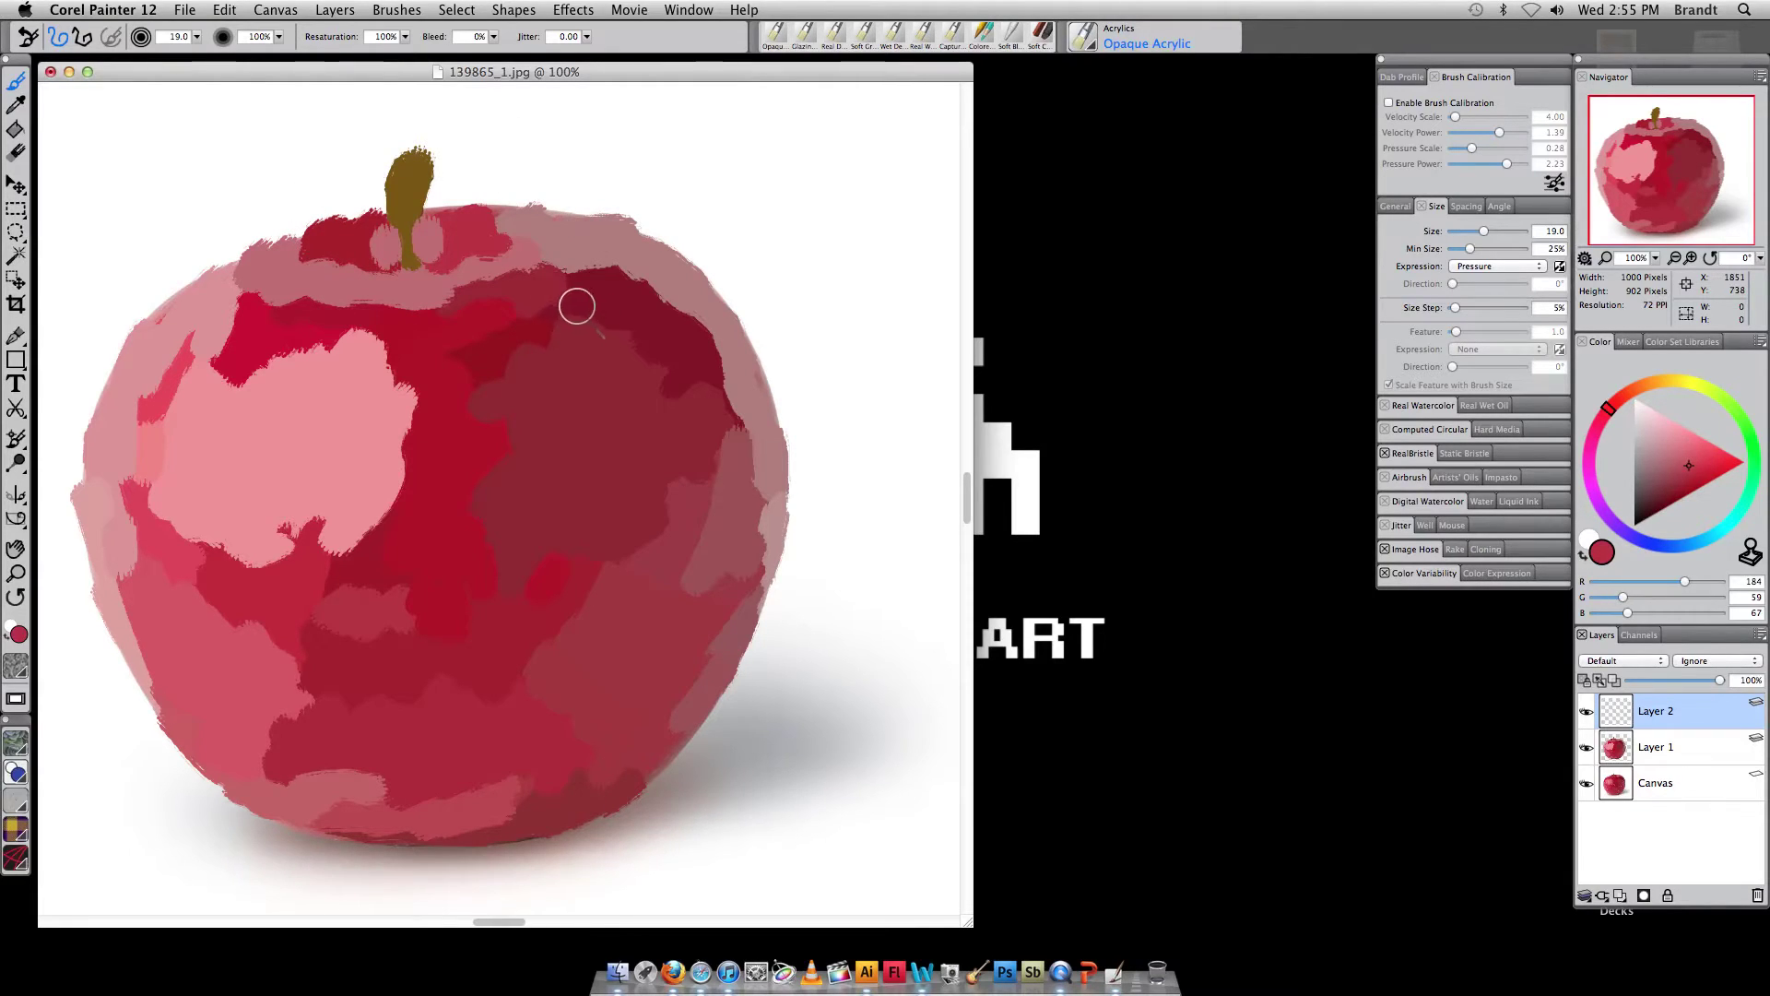
{"action": "left_click", "coordinate": [1585, 750]}
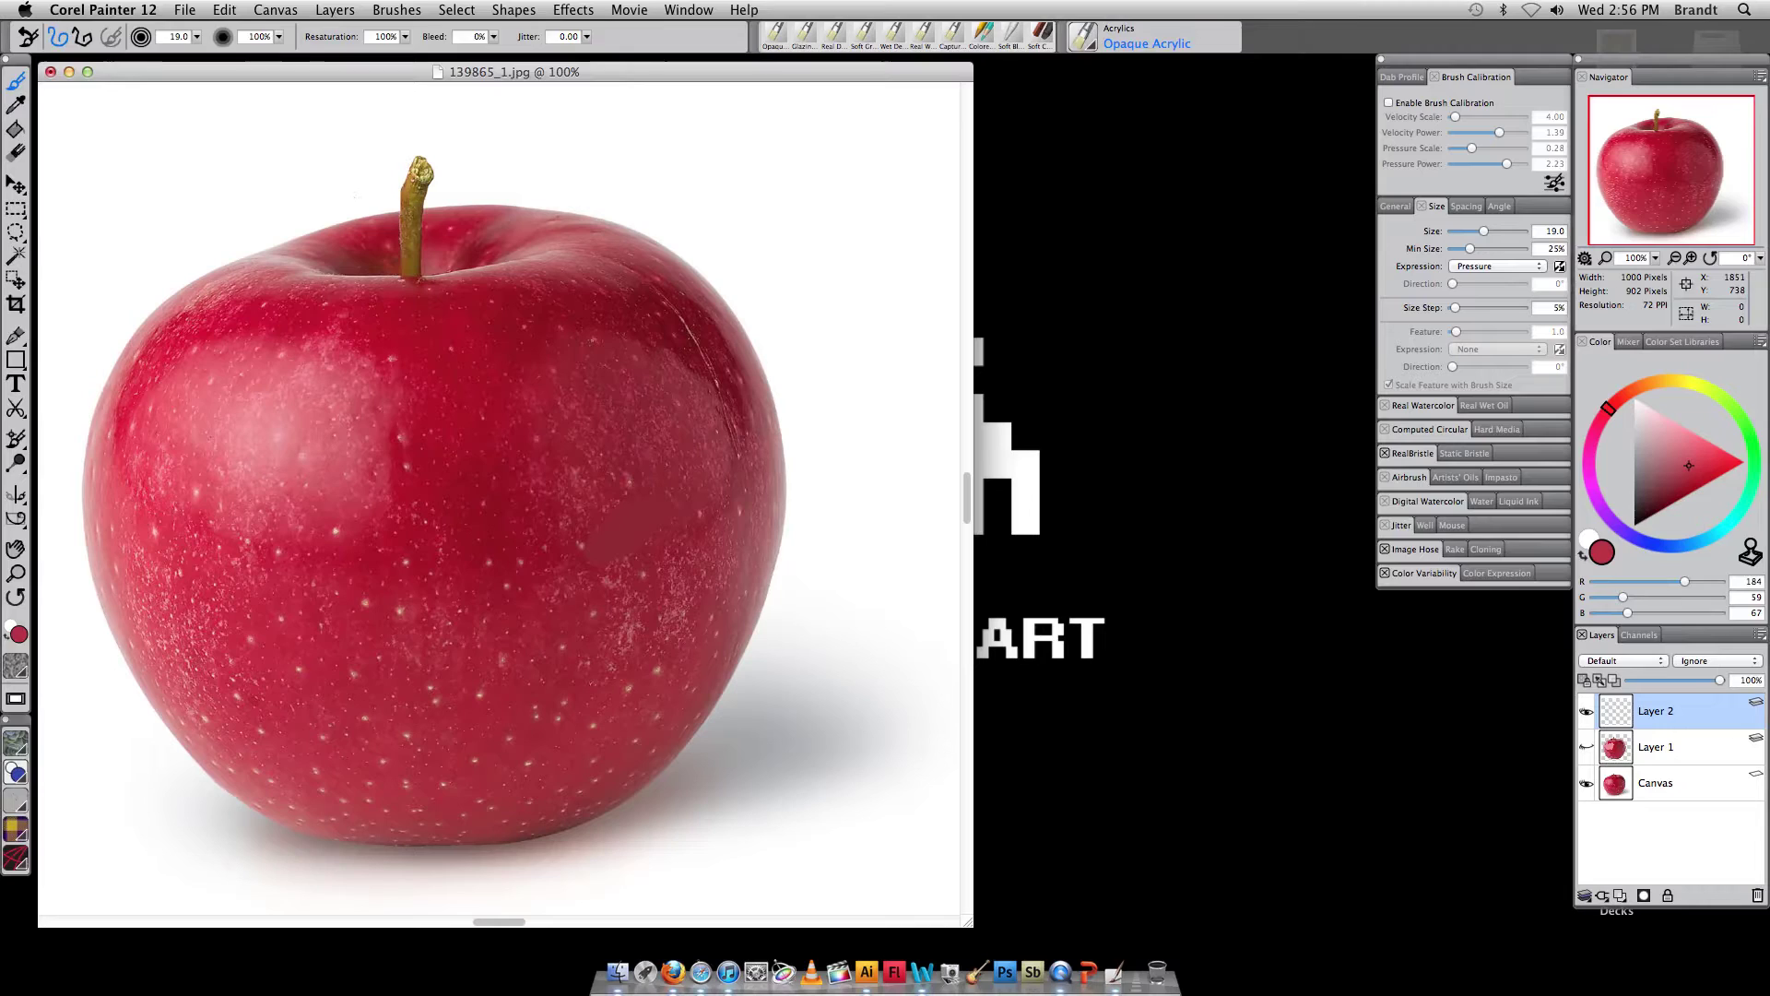
{"action": "key", "text": "m"}
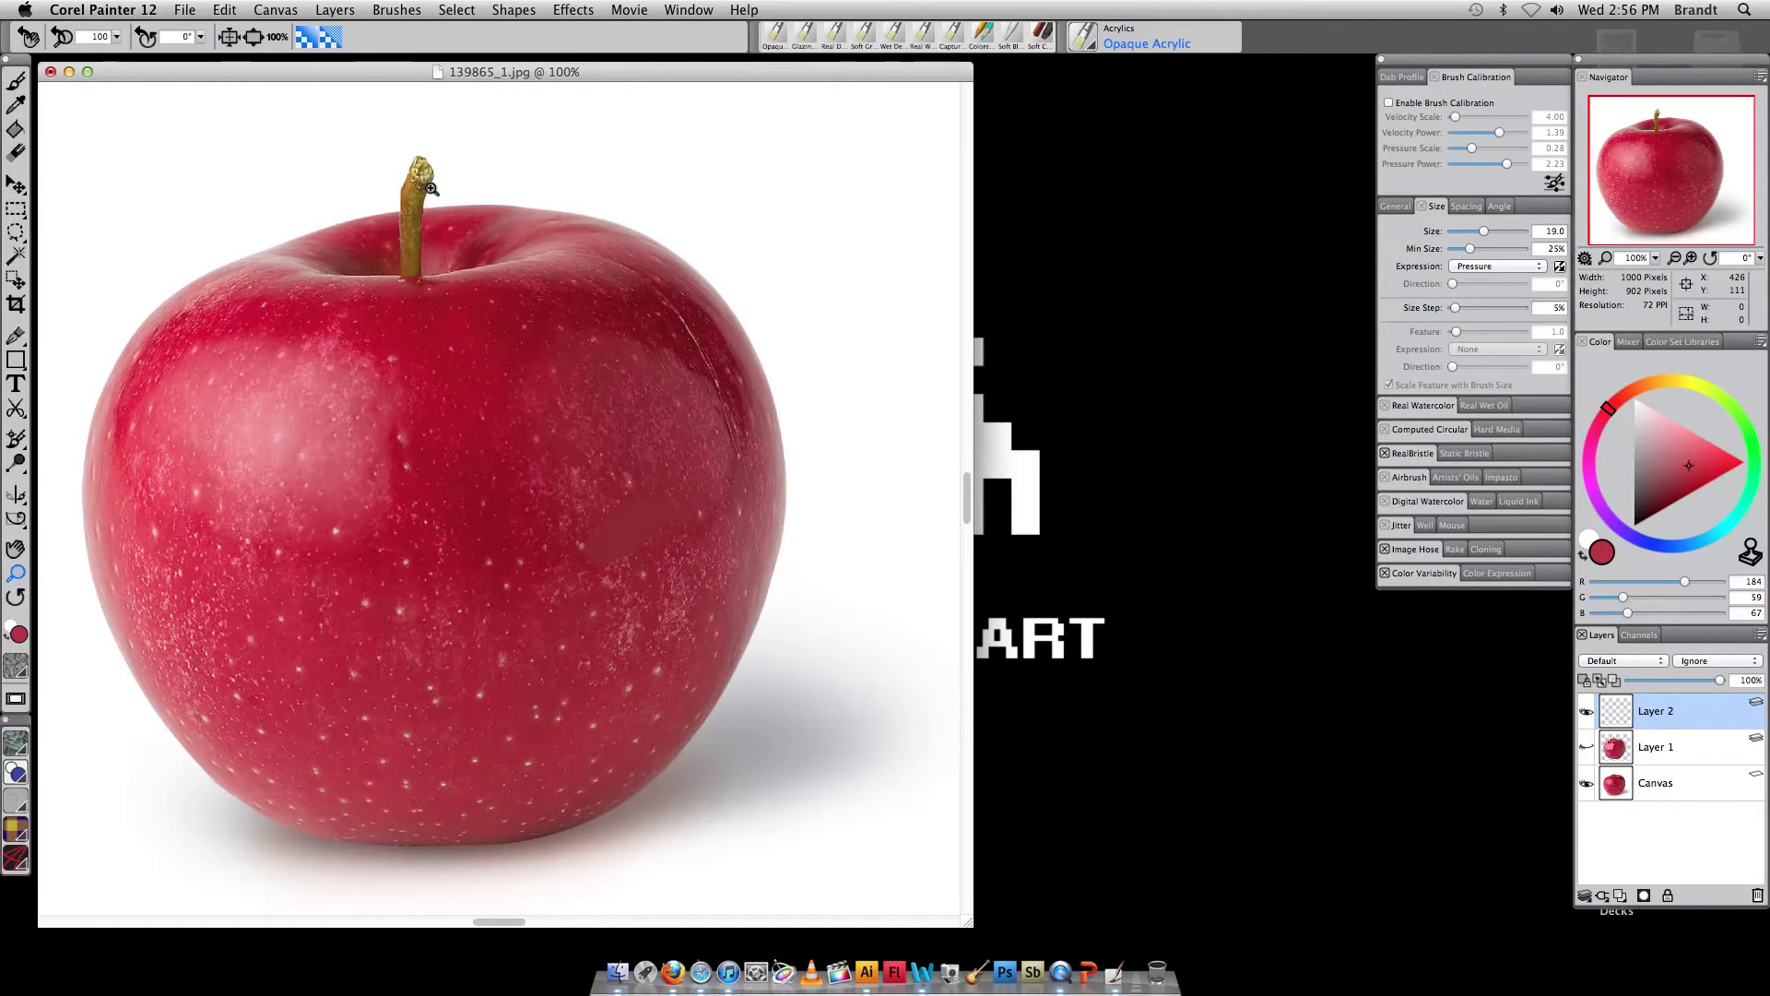
Zoom in on the stem, set the brush size to 8, and sample a darker red
{"action": "left_click_drag", "start_coordinate": [295, 134], "coordinate": [553, 343]}
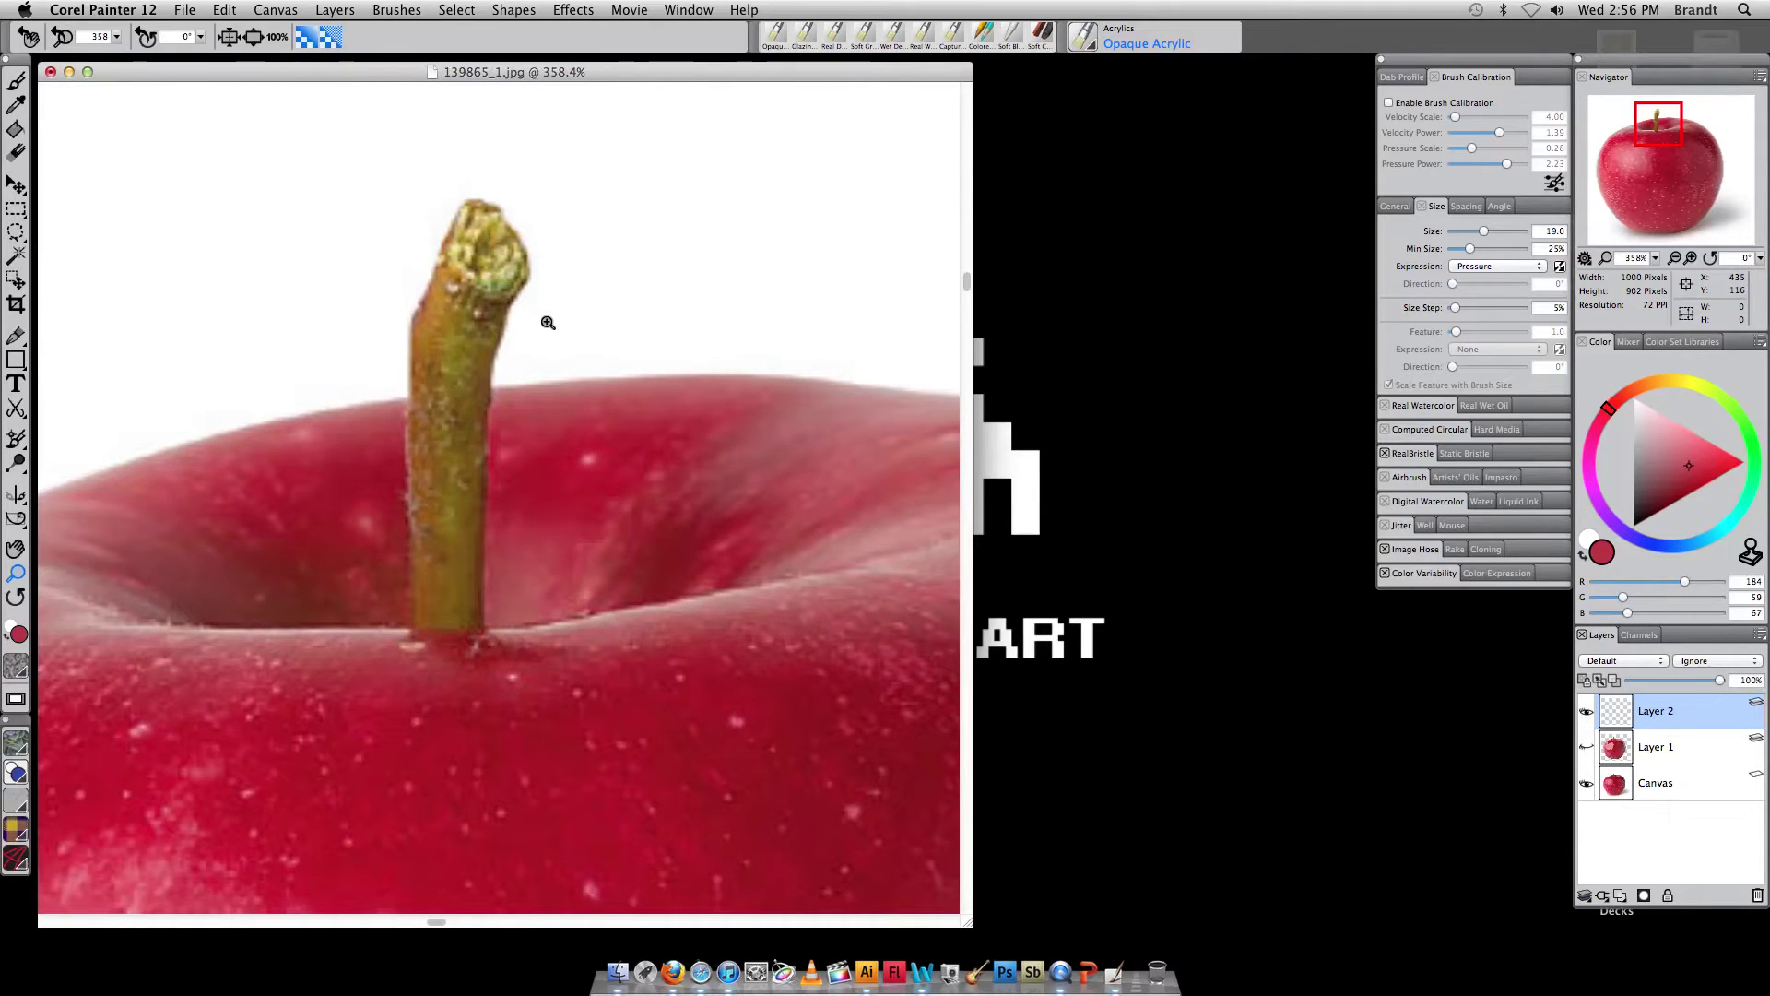
{"action": "key", "text": "b"}
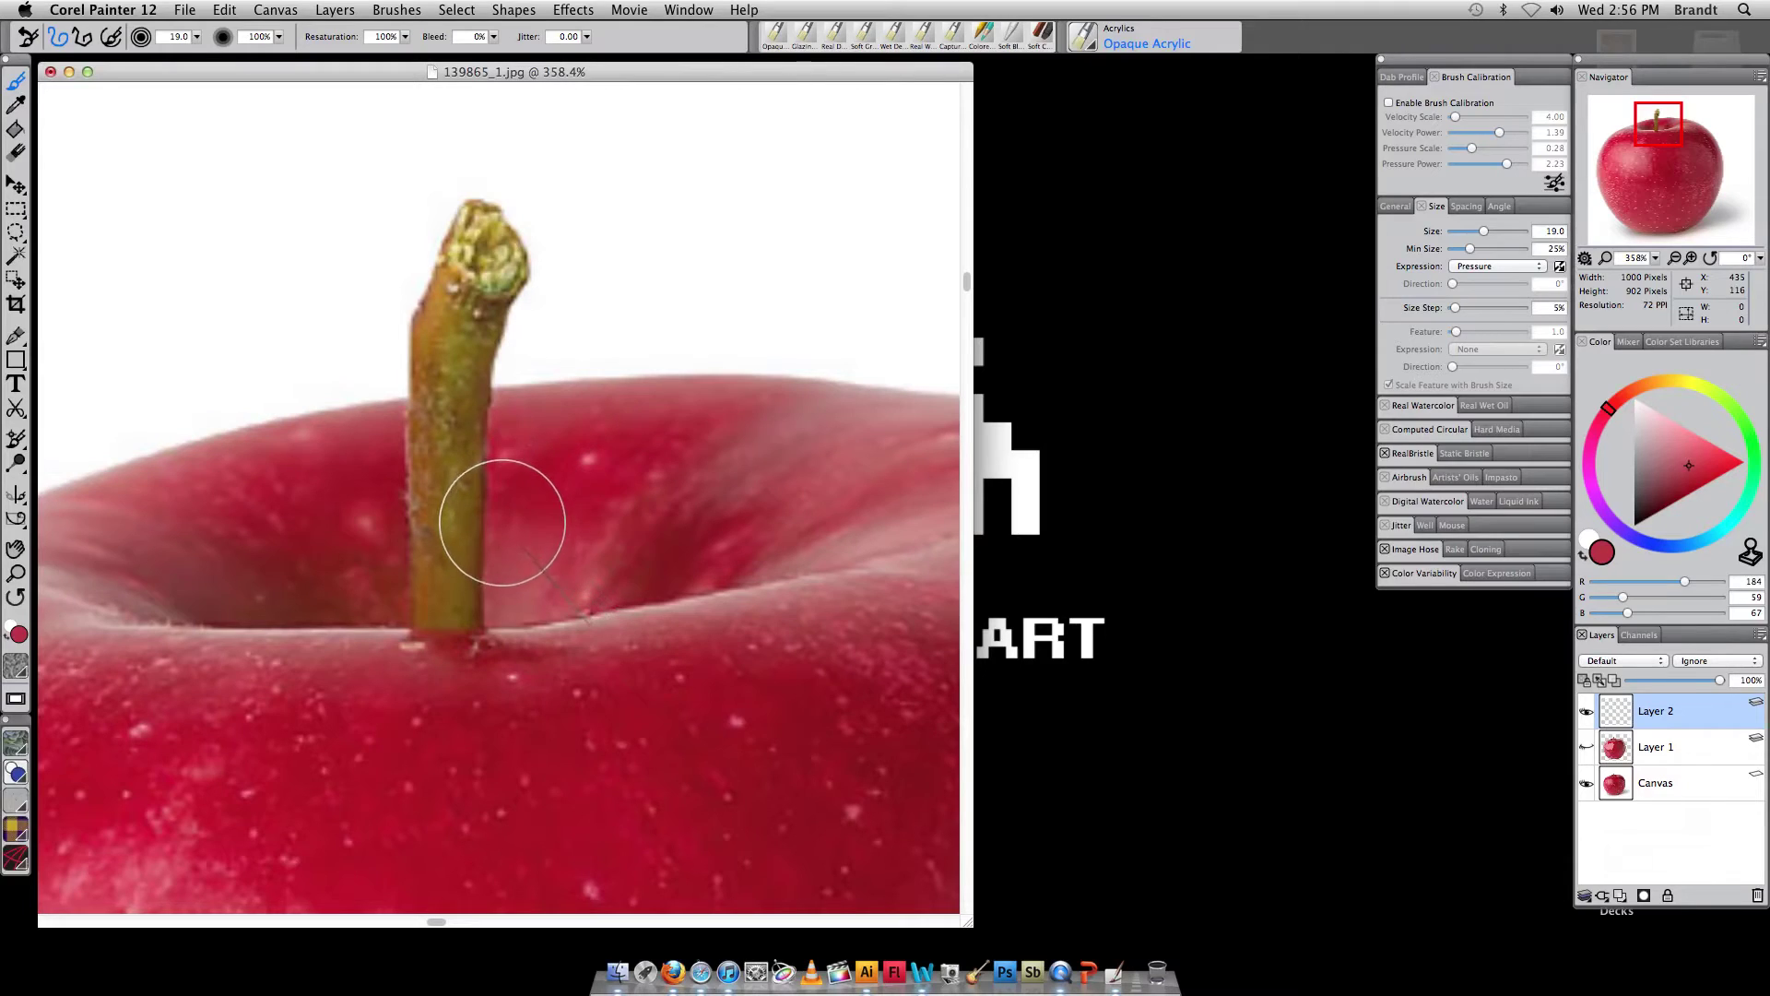
{"action": "key", "text": "bracketright"}
{"action": "key", "text": "bracketright"}
{"action": "key", "text": "bracketright"}
{"action": "key", "text": "bracketright"}
{"action": "key", "text": "bracketright"}
{"action": "key", "text": "bracketright"}
{"action": "key", "text": "bracketright"}
{"action": "key", "text": "bracketright"}
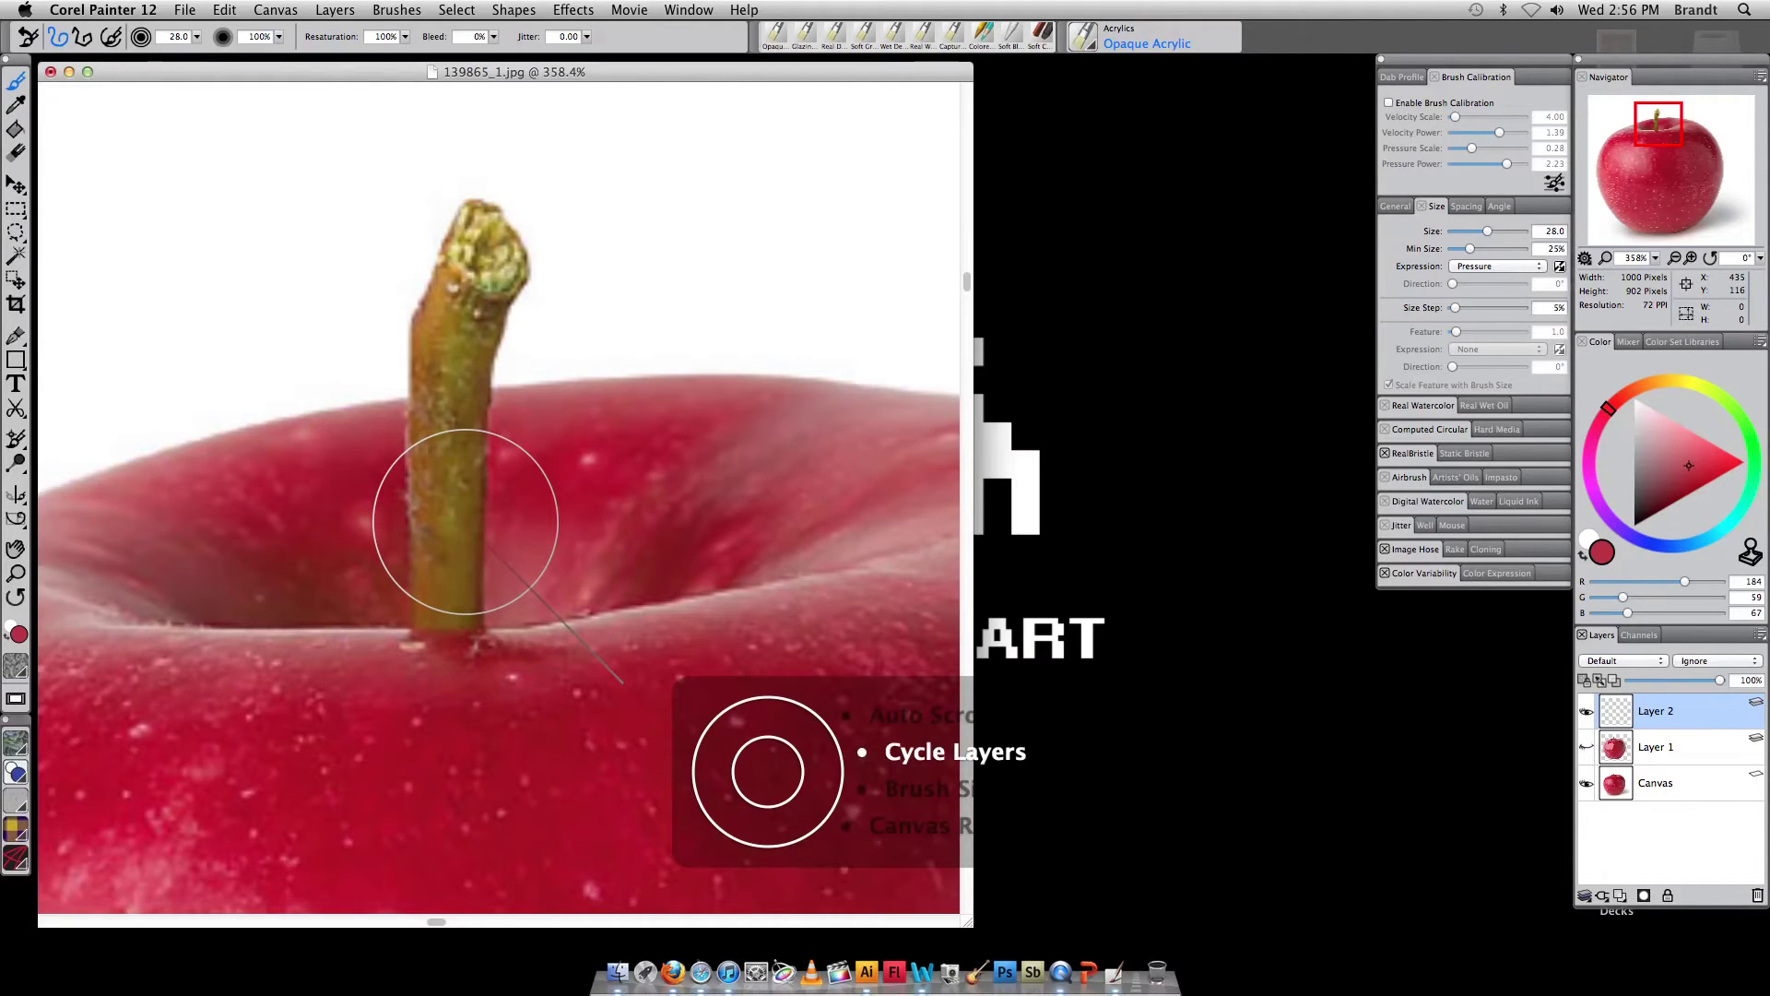
{"action": "key", "text": "bracketright"}
{"action": "key", "text": "bracketright"}
{"action": "key", "text": "bracketright"}
{"action": "key", "text": "bracketright"}
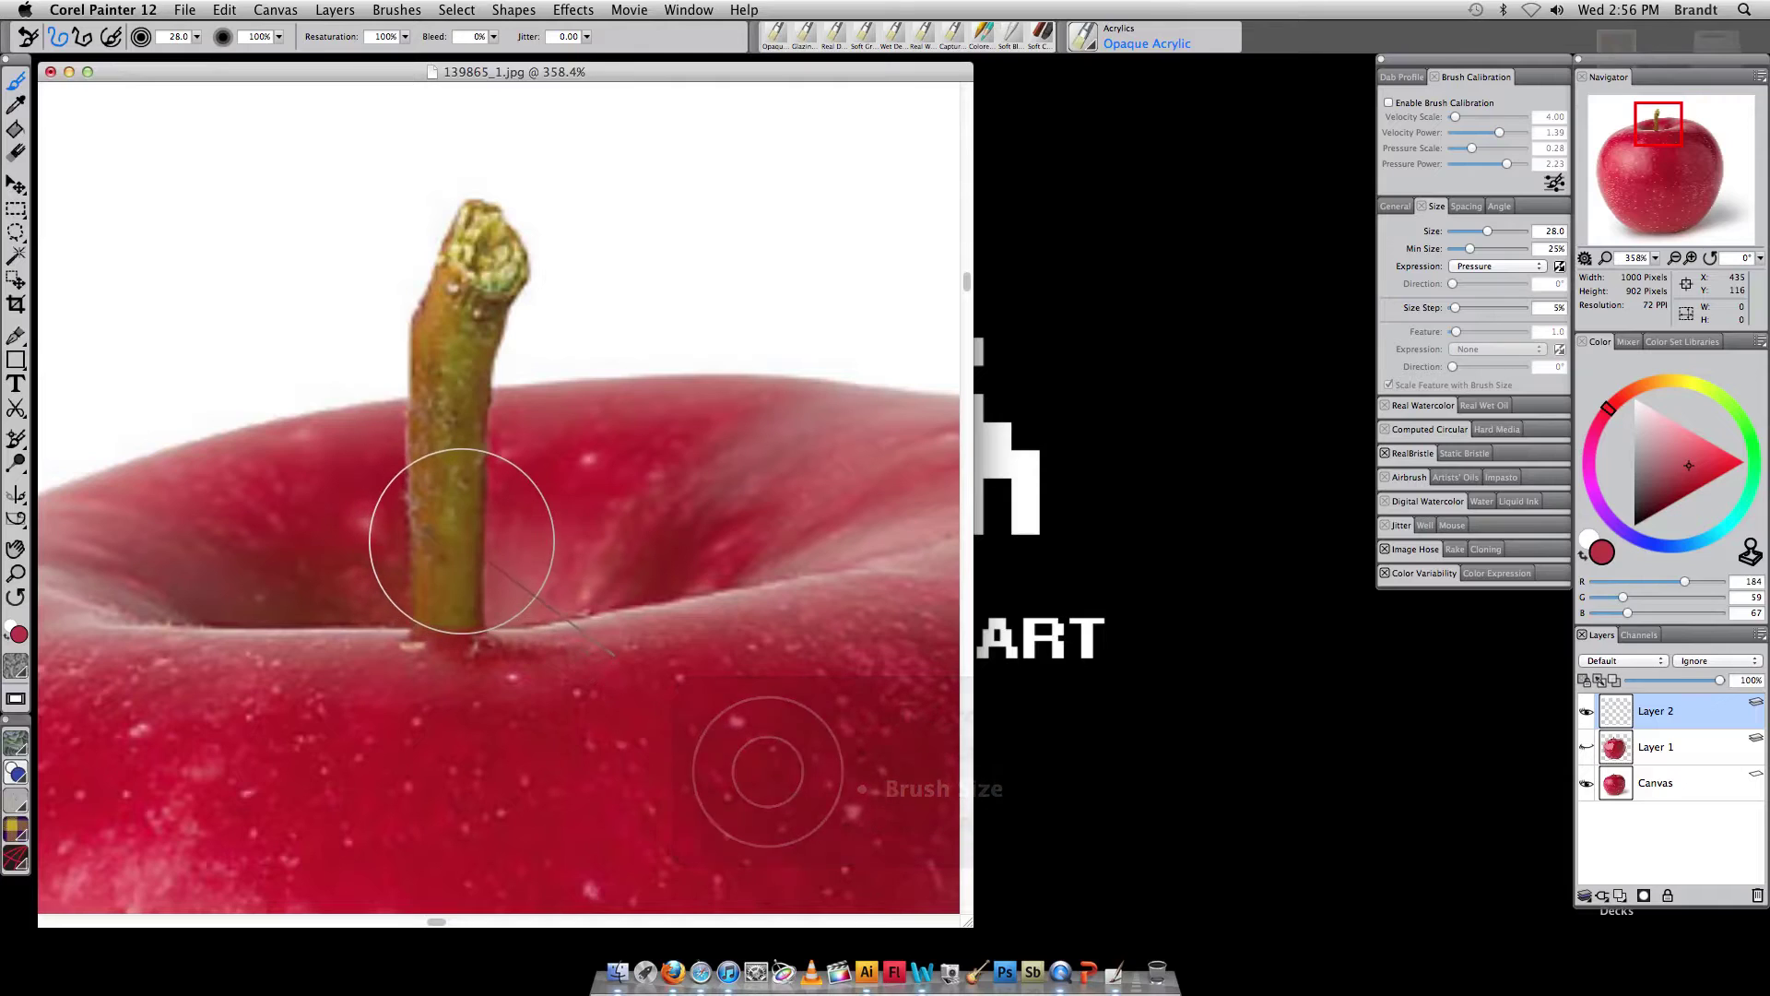
{"action": "key", "text": "bracketleft"}
{"action": "key", "text": "bracketleft"}
{"action": "key", "text": "bracketleft"}
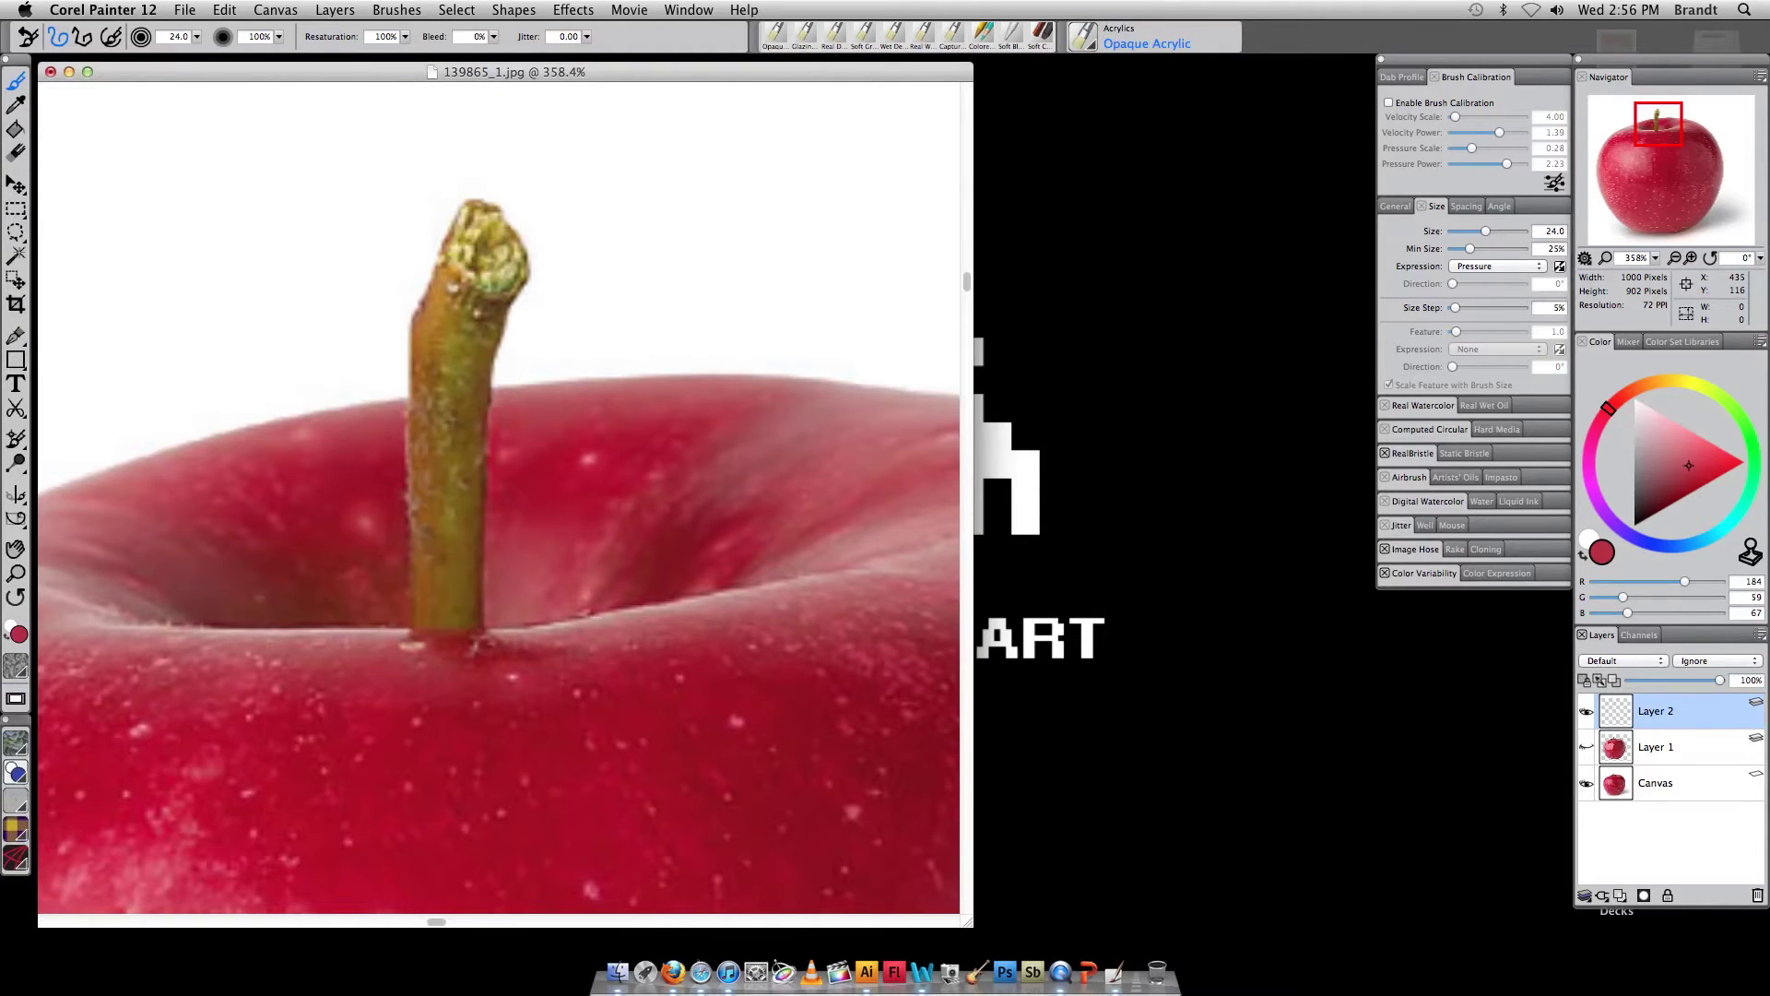
{"action": "key", "text": "bracketleft"}
{"action": "key", "text": "bracketleft"}
{"action": "key", "text": "bracketleft"}
{"action": "key", "text": "bracketleft"}
{"action": "key", "text": "bracketleft"}
{"action": "key", "text": "bracketleft"}
{"action": "key", "text": "bracketleft"}
{"action": "key", "text": "bracketleft"}
{"action": "left_click", "coordinate": [532, 710], "text": "alt"}
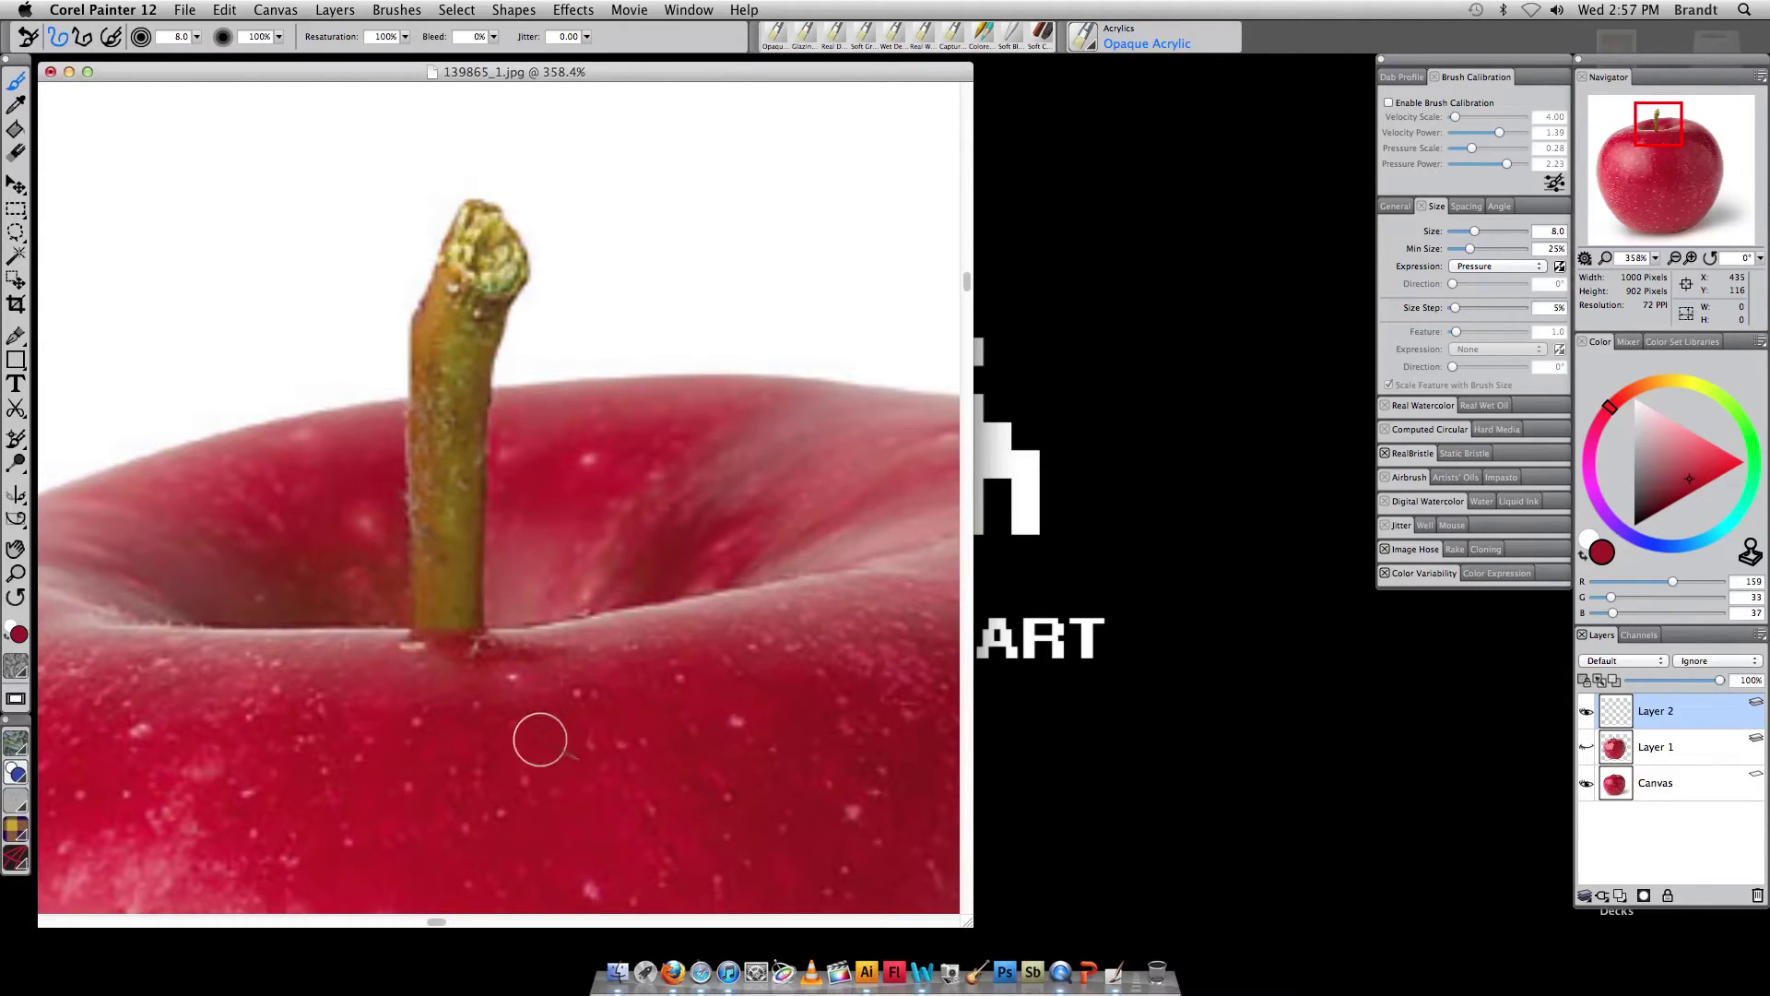
Paint dark red below the stem and in the hollow right of it, undoing a stray light stroke
{"action": "mouse_move", "coordinate": [540, 739]}
{"action": "left_mouse_down"}
{"action": "mouse_move", "coordinate": [572, 798]}
{"action": "mouse_move", "coordinate": [720, 739]}
{"action": "mouse_move", "coordinate": [717, 688]}
{"action": "mouse_move", "coordinate": [748, 674]}
{"action": "mouse_move", "coordinate": [782, 670]}
{"action": "mouse_move", "coordinate": [795, 698]}
{"action": "mouse_move", "coordinate": [626, 773]}
{"action": "mouse_move", "coordinate": [479, 783]}
{"action": "mouse_move", "coordinate": [449, 740]}
{"action": "mouse_move", "coordinate": [322, 808]}
{"action": "mouse_move", "coordinate": [329, 730]}
{"action": "mouse_move", "coordinate": [236, 798]}
{"action": "mouse_move", "coordinate": [213, 721]}
{"action": "mouse_move", "coordinate": [159, 760]}
{"action": "mouse_move", "coordinate": [126, 701]}
{"action": "mouse_move", "coordinate": [44, 737]}
{"action": "mouse_move", "coordinate": [481, 735]}
{"action": "left_mouse_up"}
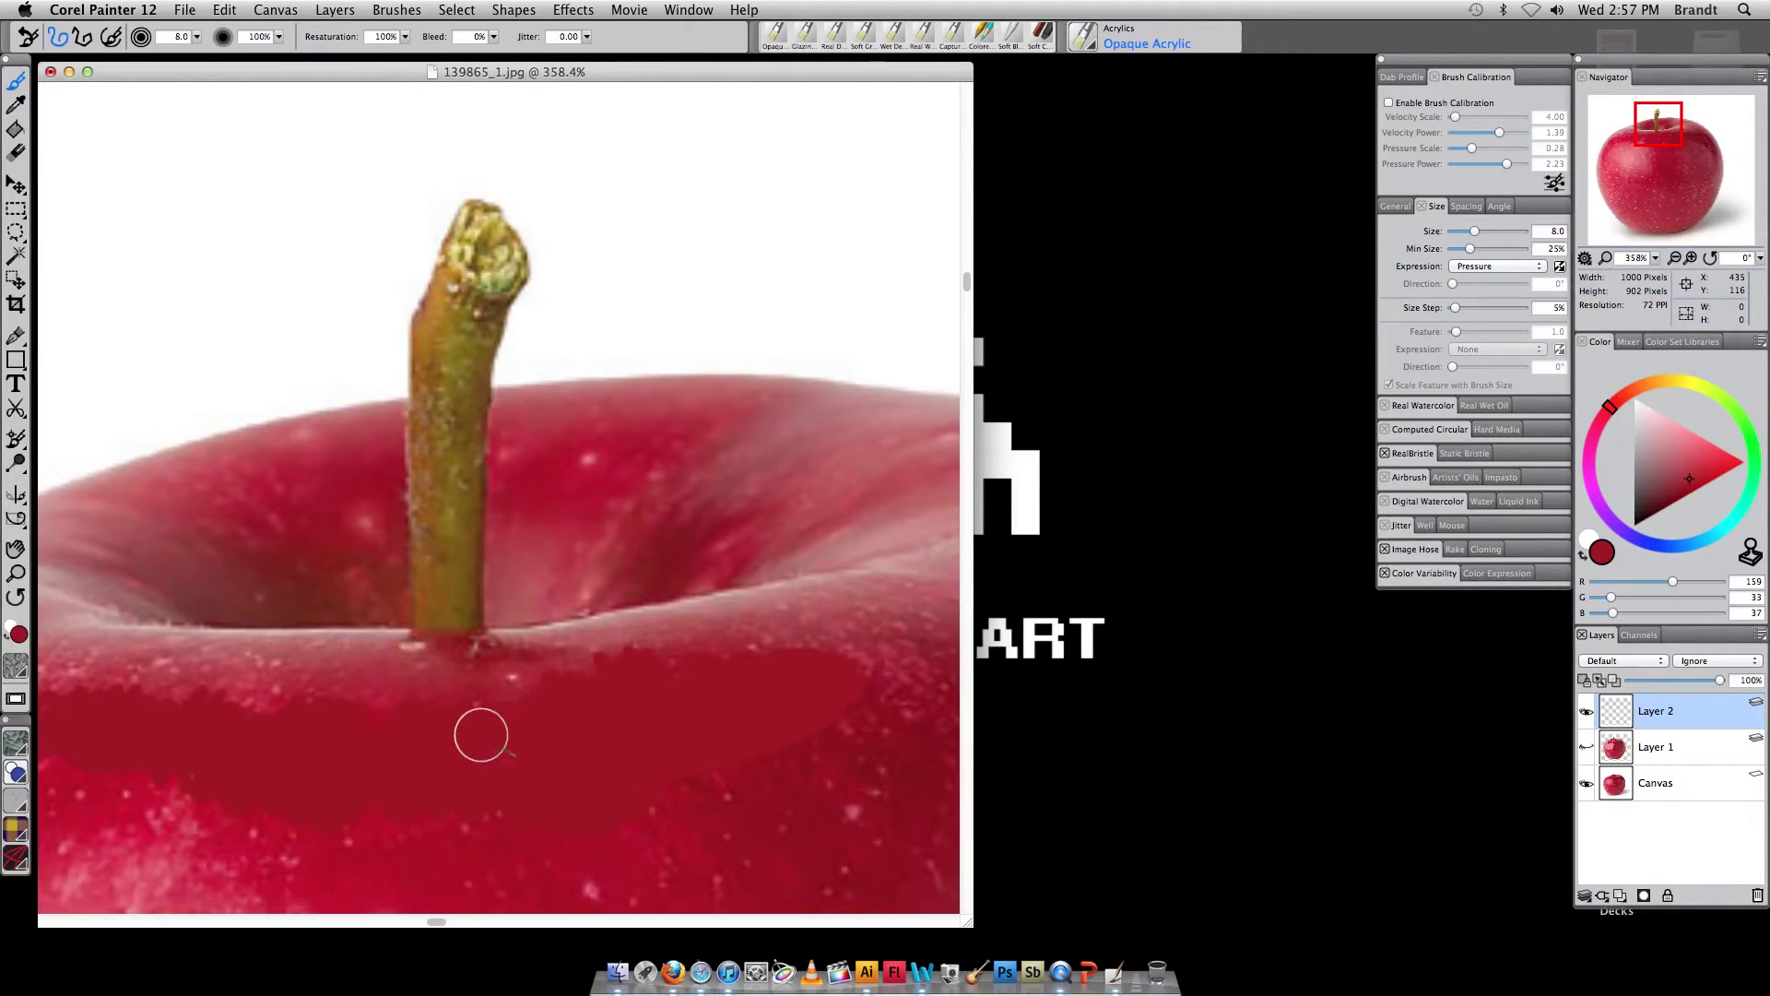
{"action": "mouse_move", "coordinate": [660, 558]}
{"action": "left_mouse_down"}
{"action": "mouse_move", "coordinate": [605, 589]}
{"action": "mouse_move", "coordinate": [649, 546]}
{"action": "mouse_move", "coordinate": [687, 556]}
{"action": "left_mouse_up"}
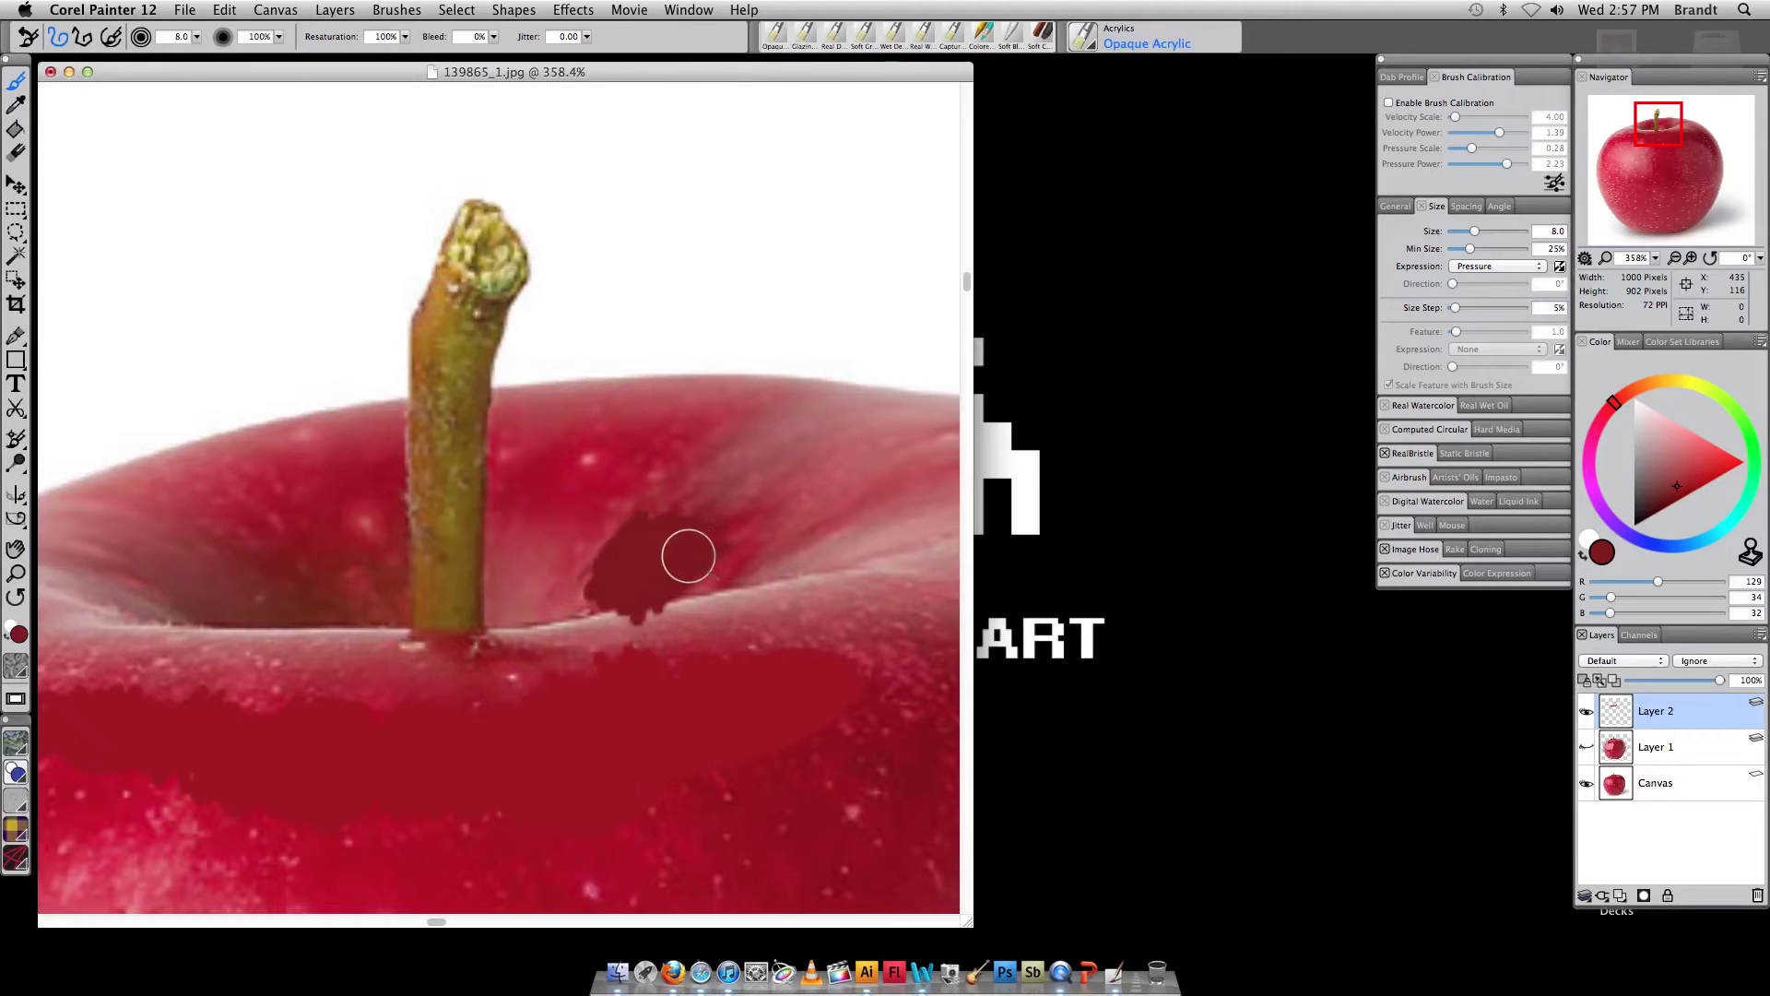
{"action": "left_click", "coordinate": [733, 598], "text": "alt"}
{"action": "mouse_move", "coordinate": [493, 641]}
{"action": "left_mouse_down"}
{"action": "mouse_move", "coordinate": [689, 601]}
{"action": "mouse_move", "coordinate": [617, 636]}
{"action": "mouse_move", "coordinate": [541, 635]}
{"action": "mouse_move", "coordinate": [703, 603]}
{"action": "left_mouse_up"}
{"action": "key", "text": "super+z"}
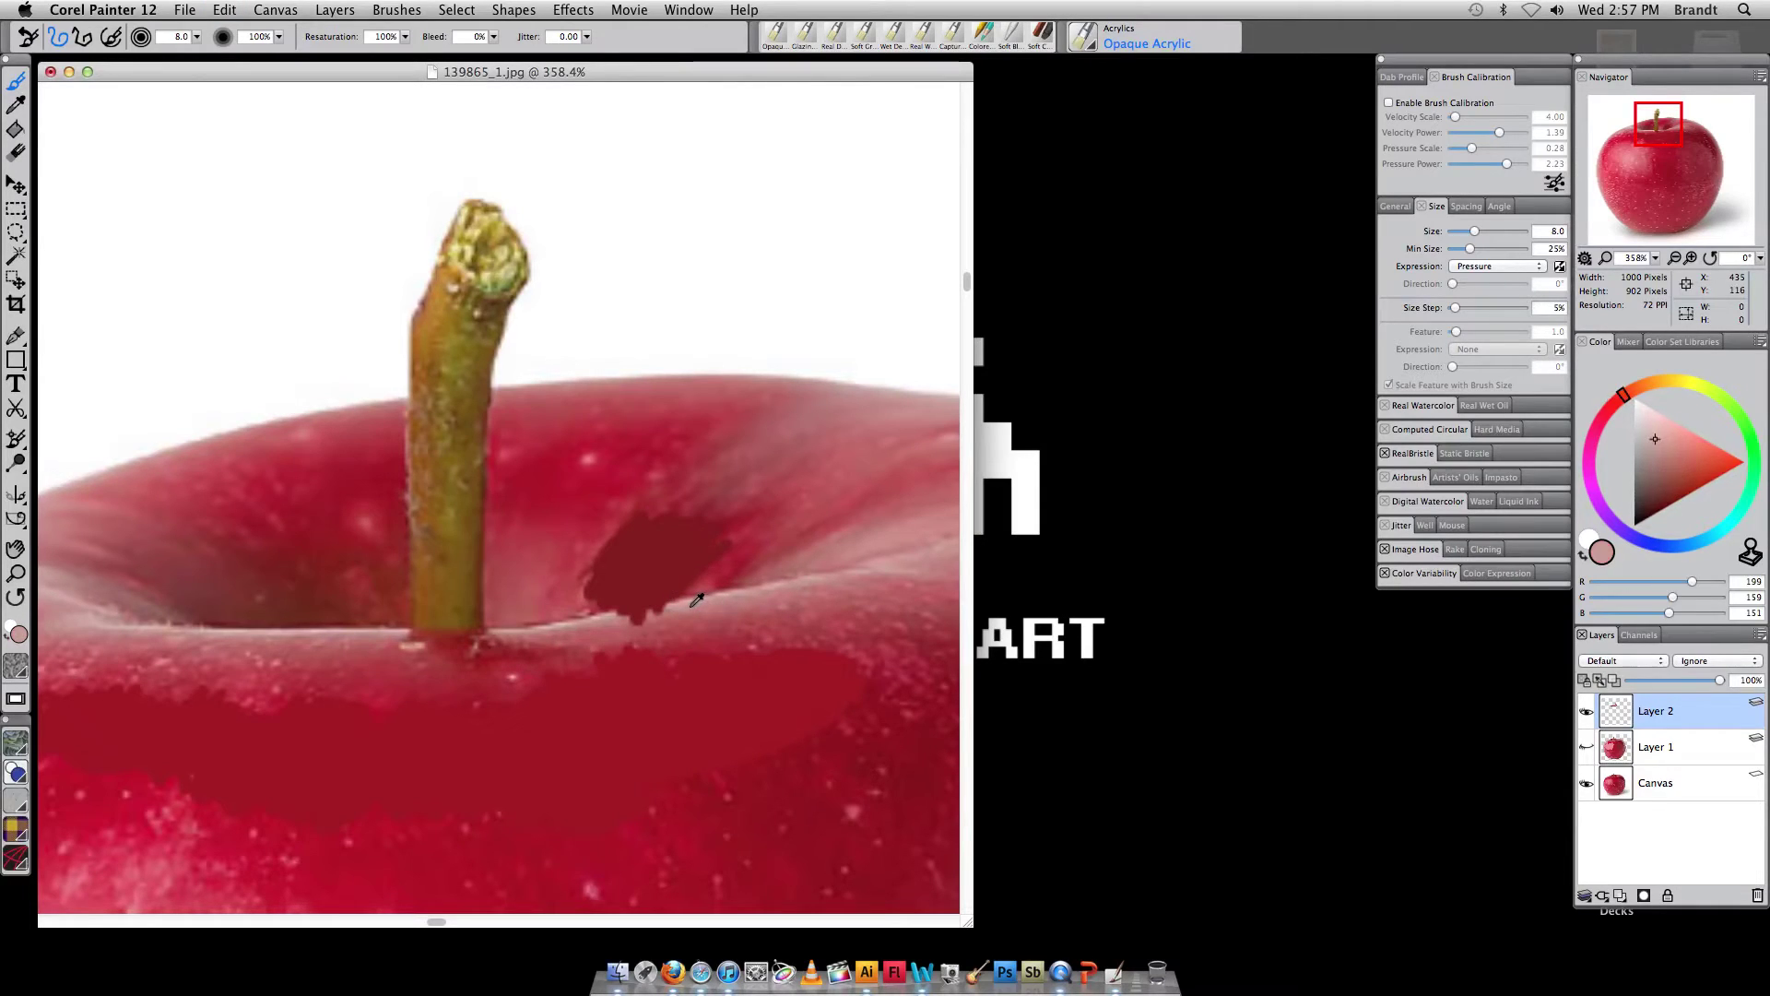
Paint a light pink rim line along the hollow, left edge and right edge of the apple
{"action": "left_click", "coordinate": [694, 600], "text": "alt"}
{"action": "left_click", "coordinate": [693, 579], "text": "alt"}
{"action": "left_click", "coordinate": [701, 595], "text": "alt"}
{"action": "mouse_move", "coordinate": [683, 605]}
{"action": "left_mouse_down"}
{"action": "mouse_move", "coordinate": [500, 648]}
{"action": "mouse_move", "coordinate": [883, 550]}
{"action": "left_mouse_up"}
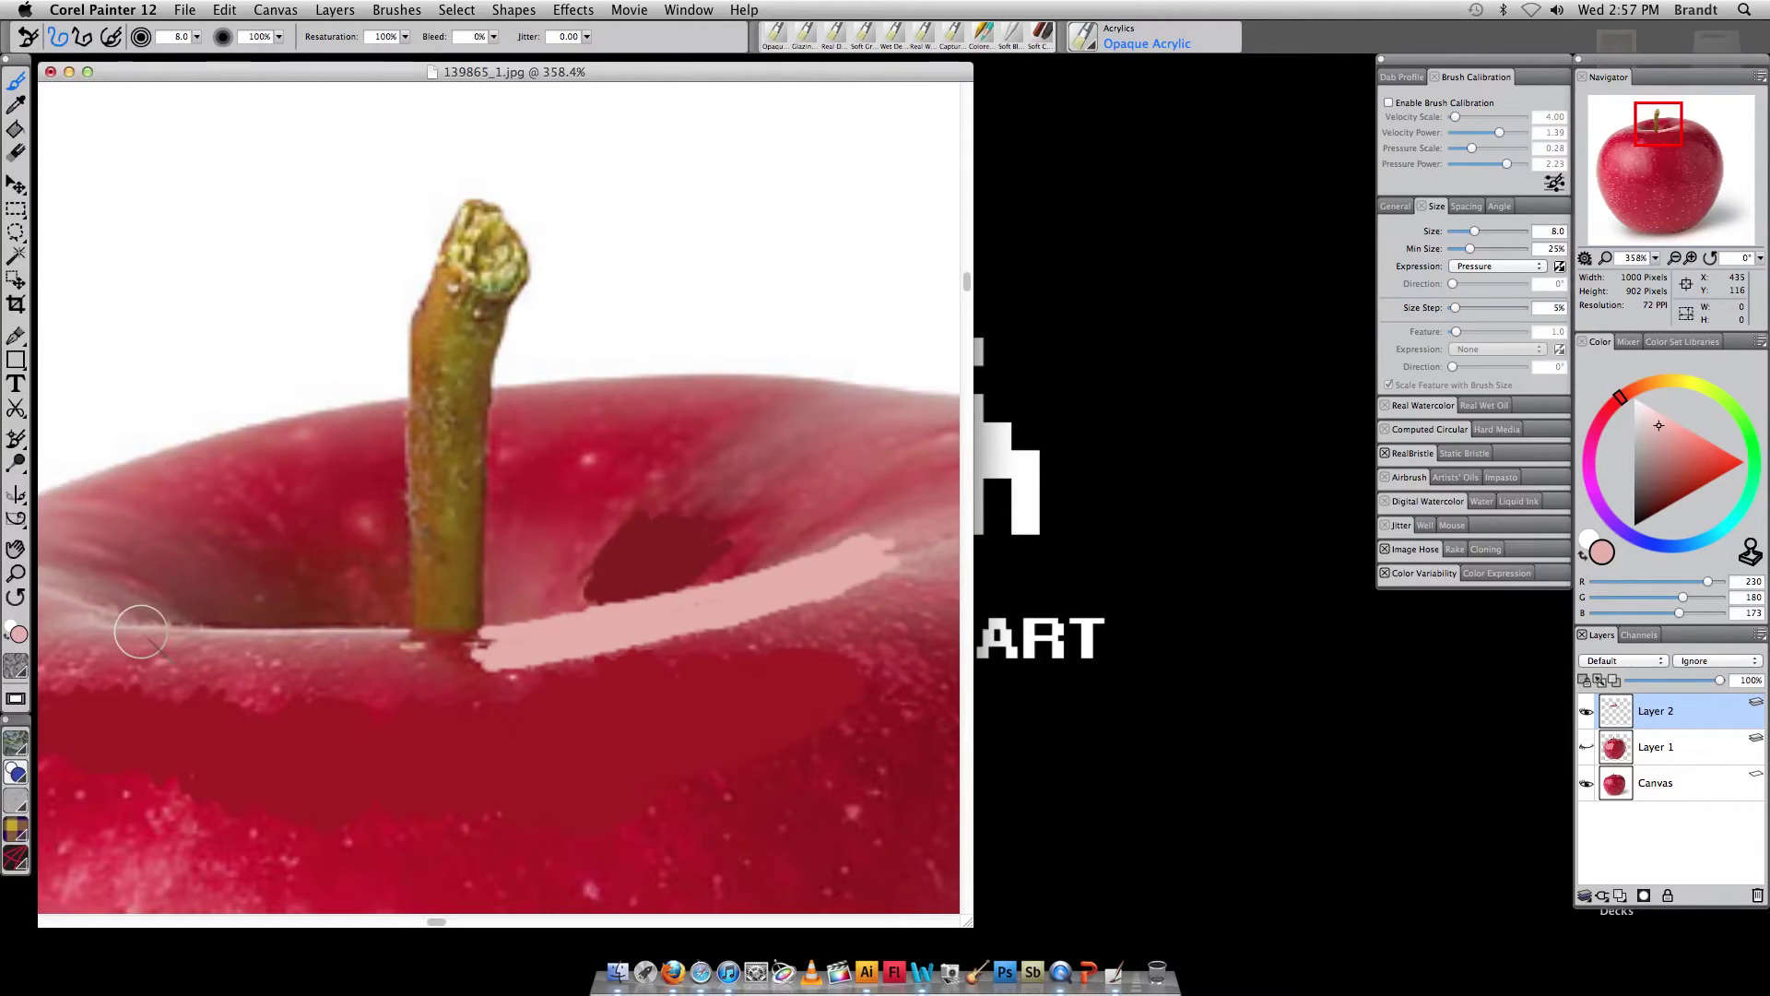
{"action": "mouse_move", "coordinate": [142, 624]}
{"action": "left_mouse_down"}
{"action": "mouse_move", "coordinate": [418, 637]}
{"action": "mouse_move", "coordinate": [304, 622]}
{"action": "left_mouse_up"}
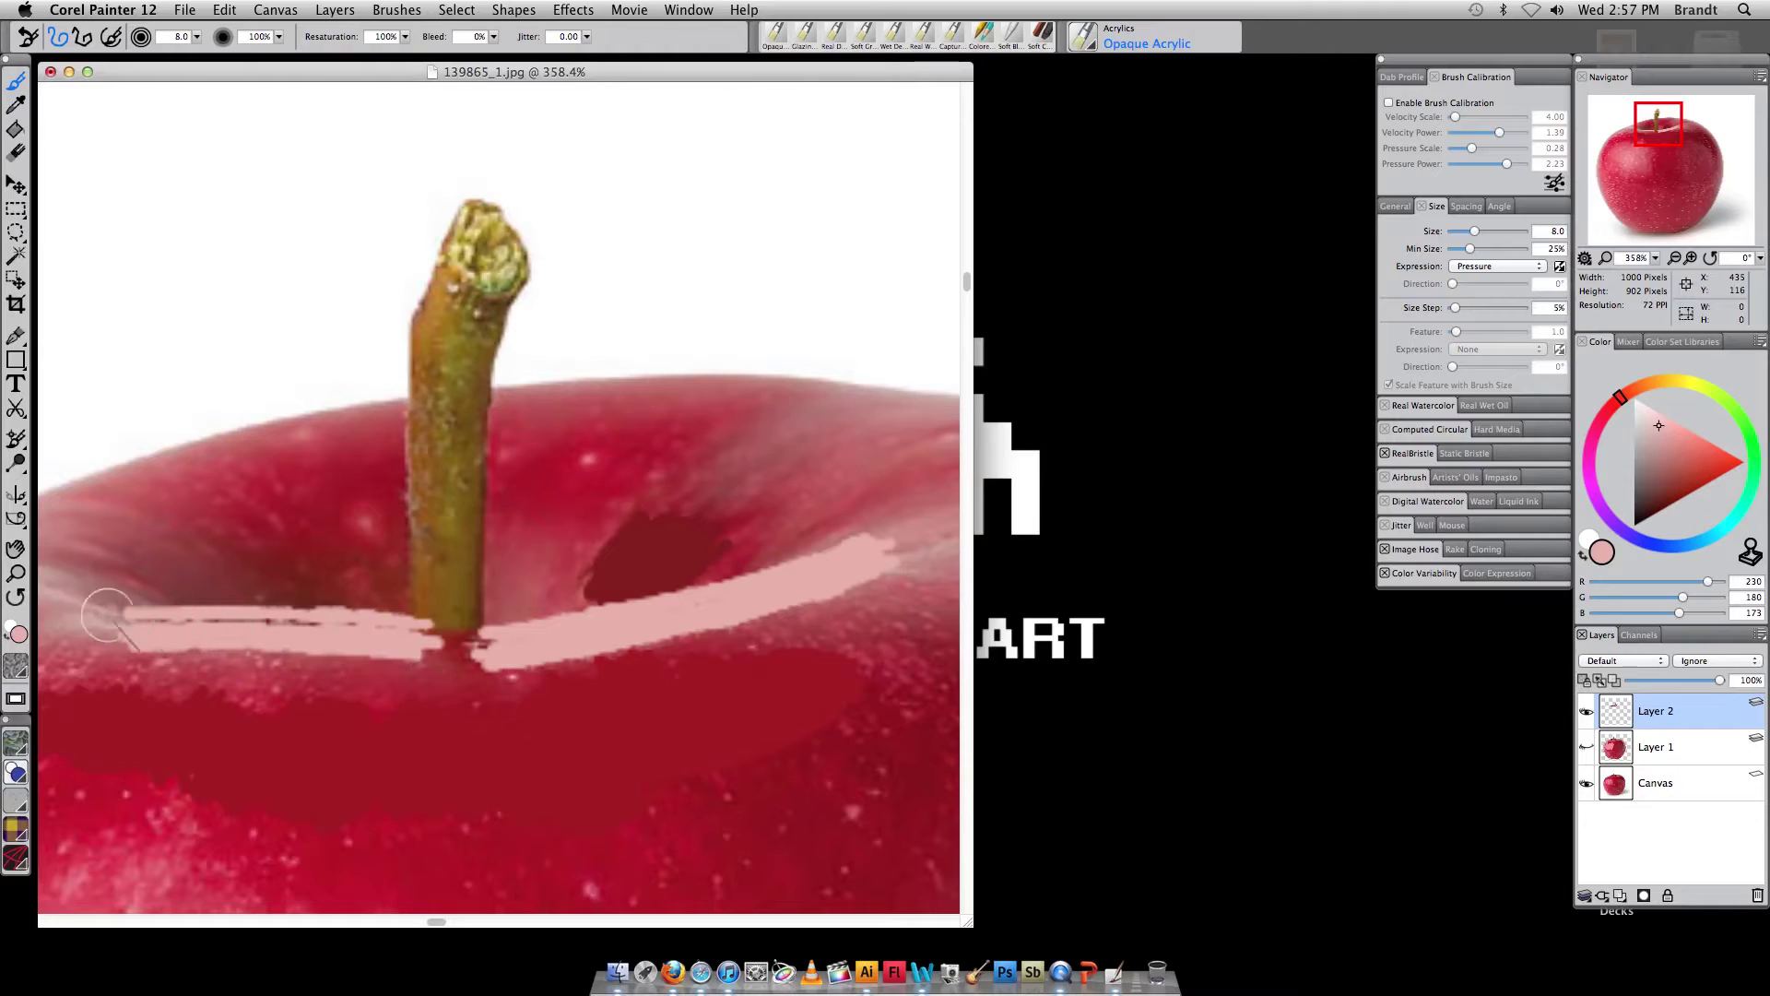
{"action": "mouse_move", "coordinate": [89, 616]}
{"action": "left_mouse_down"}
{"action": "mouse_move", "coordinate": [56, 581]}
{"action": "mouse_move", "coordinate": [101, 524]}
{"action": "left_mouse_up"}
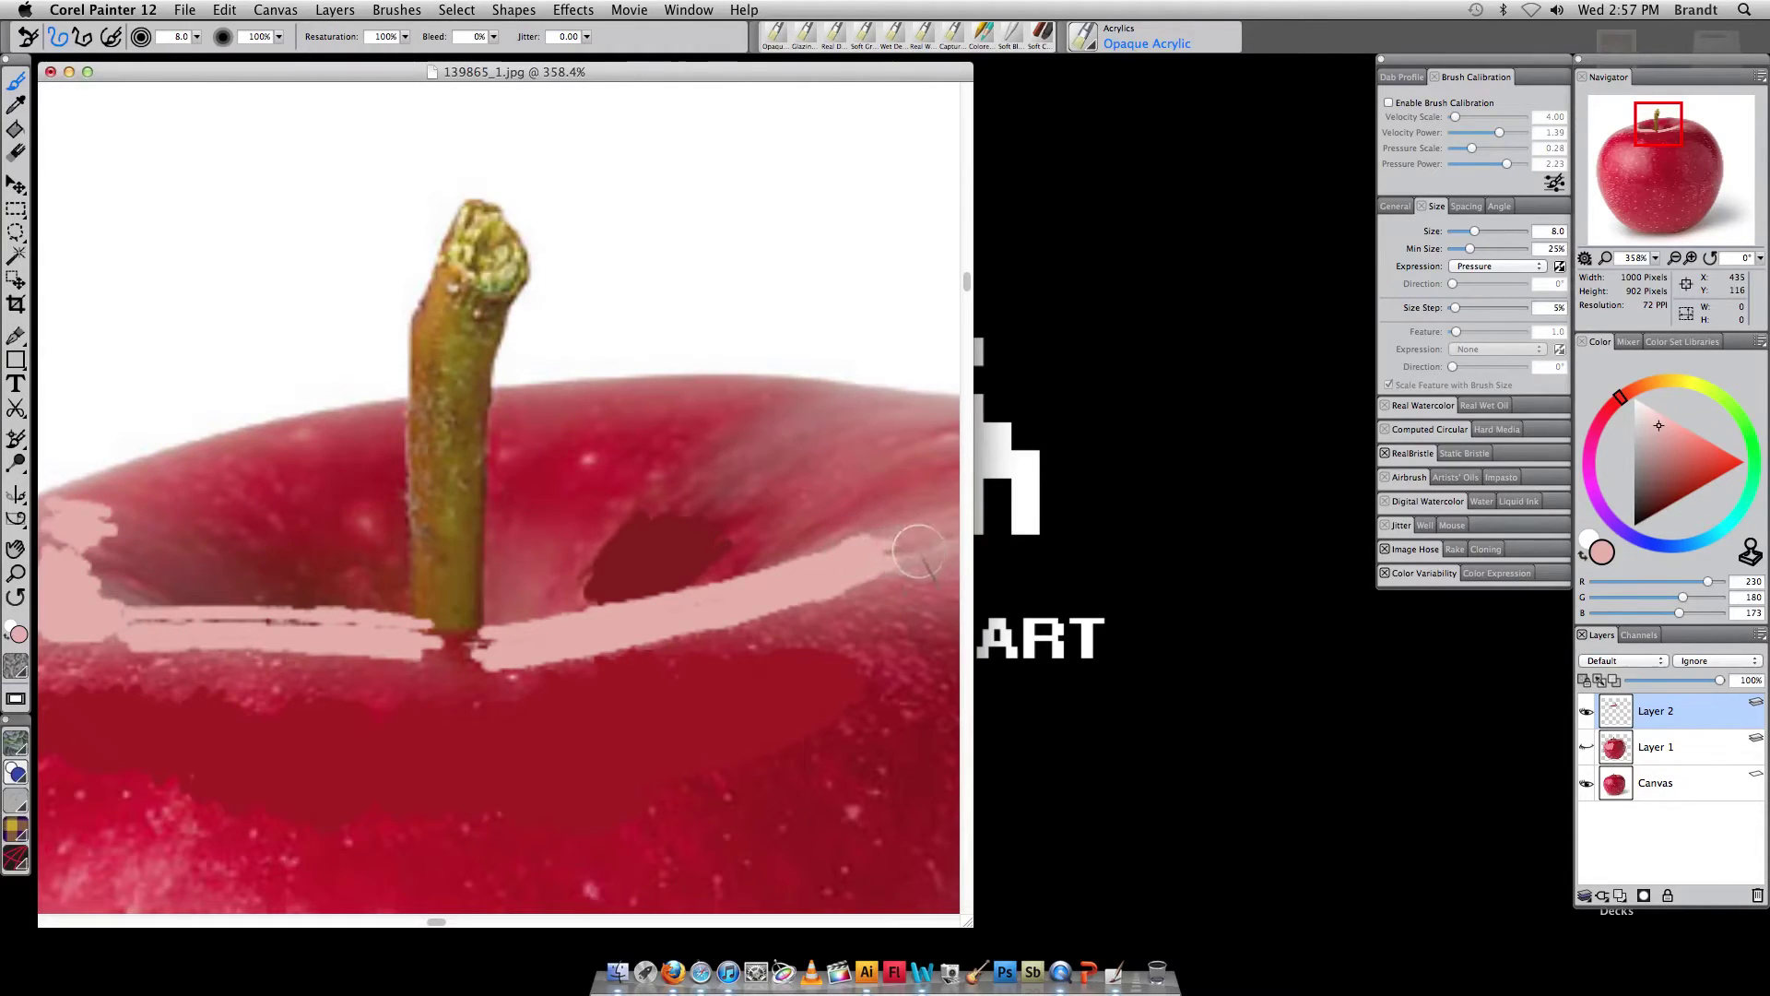
{"action": "mouse_move", "coordinate": [918, 550]}
{"action": "left_mouse_down"}
{"action": "mouse_move", "coordinate": [945, 567]}
{"action": "mouse_move", "coordinate": [902, 520]}
{"action": "left_mouse_up"}
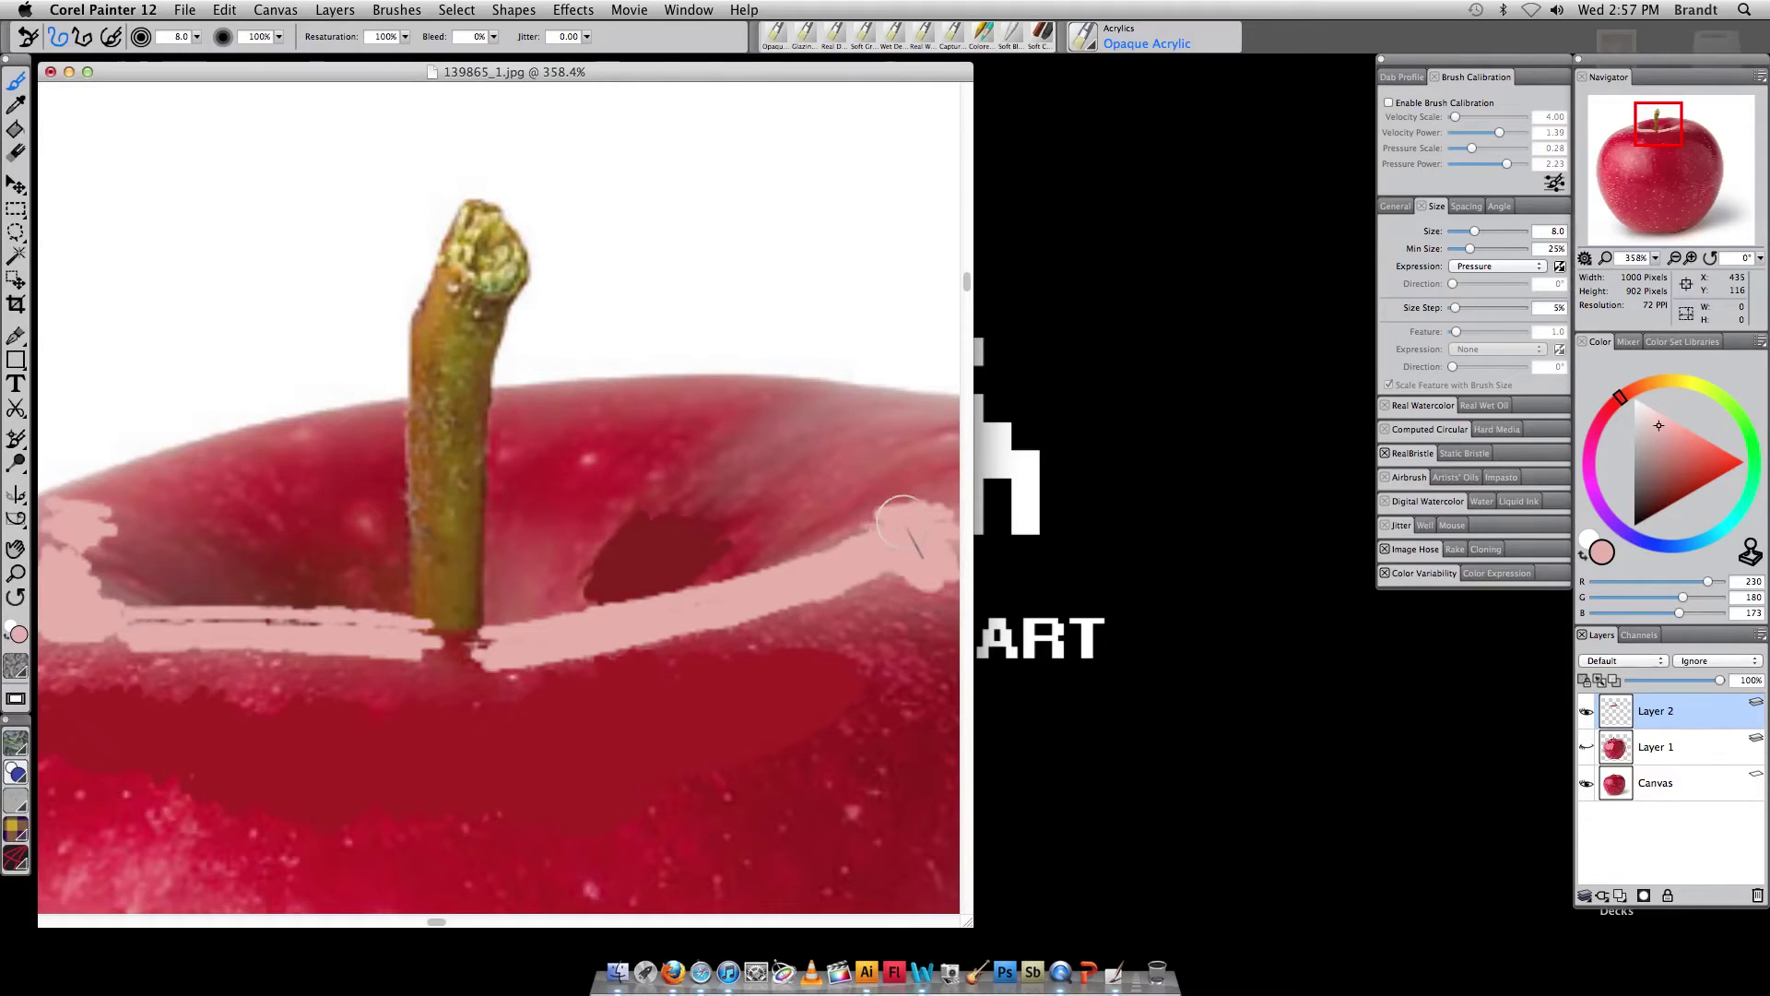
Block saturated red toward the stem and a dark red patch in the left hollow
{"action": "left_click", "coordinate": [671, 472], "text": "alt"}
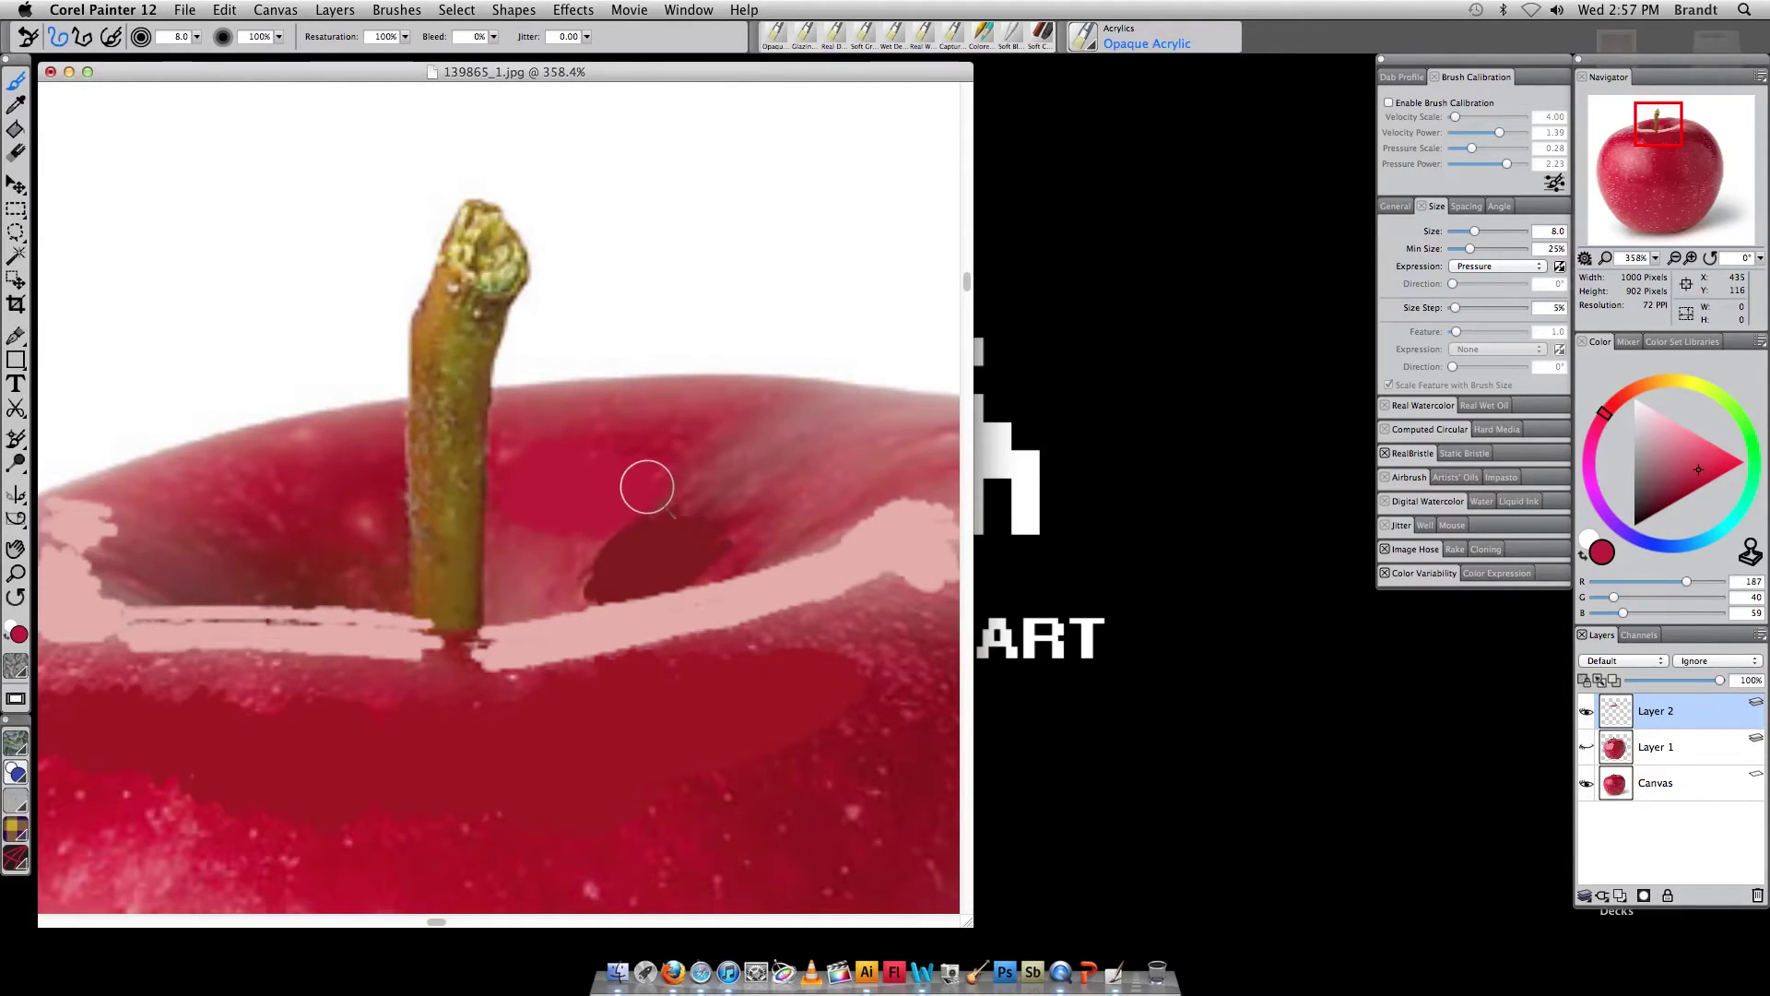
{"action": "mouse_move", "coordinate": [647, 487]}
{"action": "left_mouse_down"}
{"action": "mouse_move", "coordinate": [521, 432]}
{"action": "mouse_move", "coordinate": [494, 494]}
{"action": "left_mouse_up"}
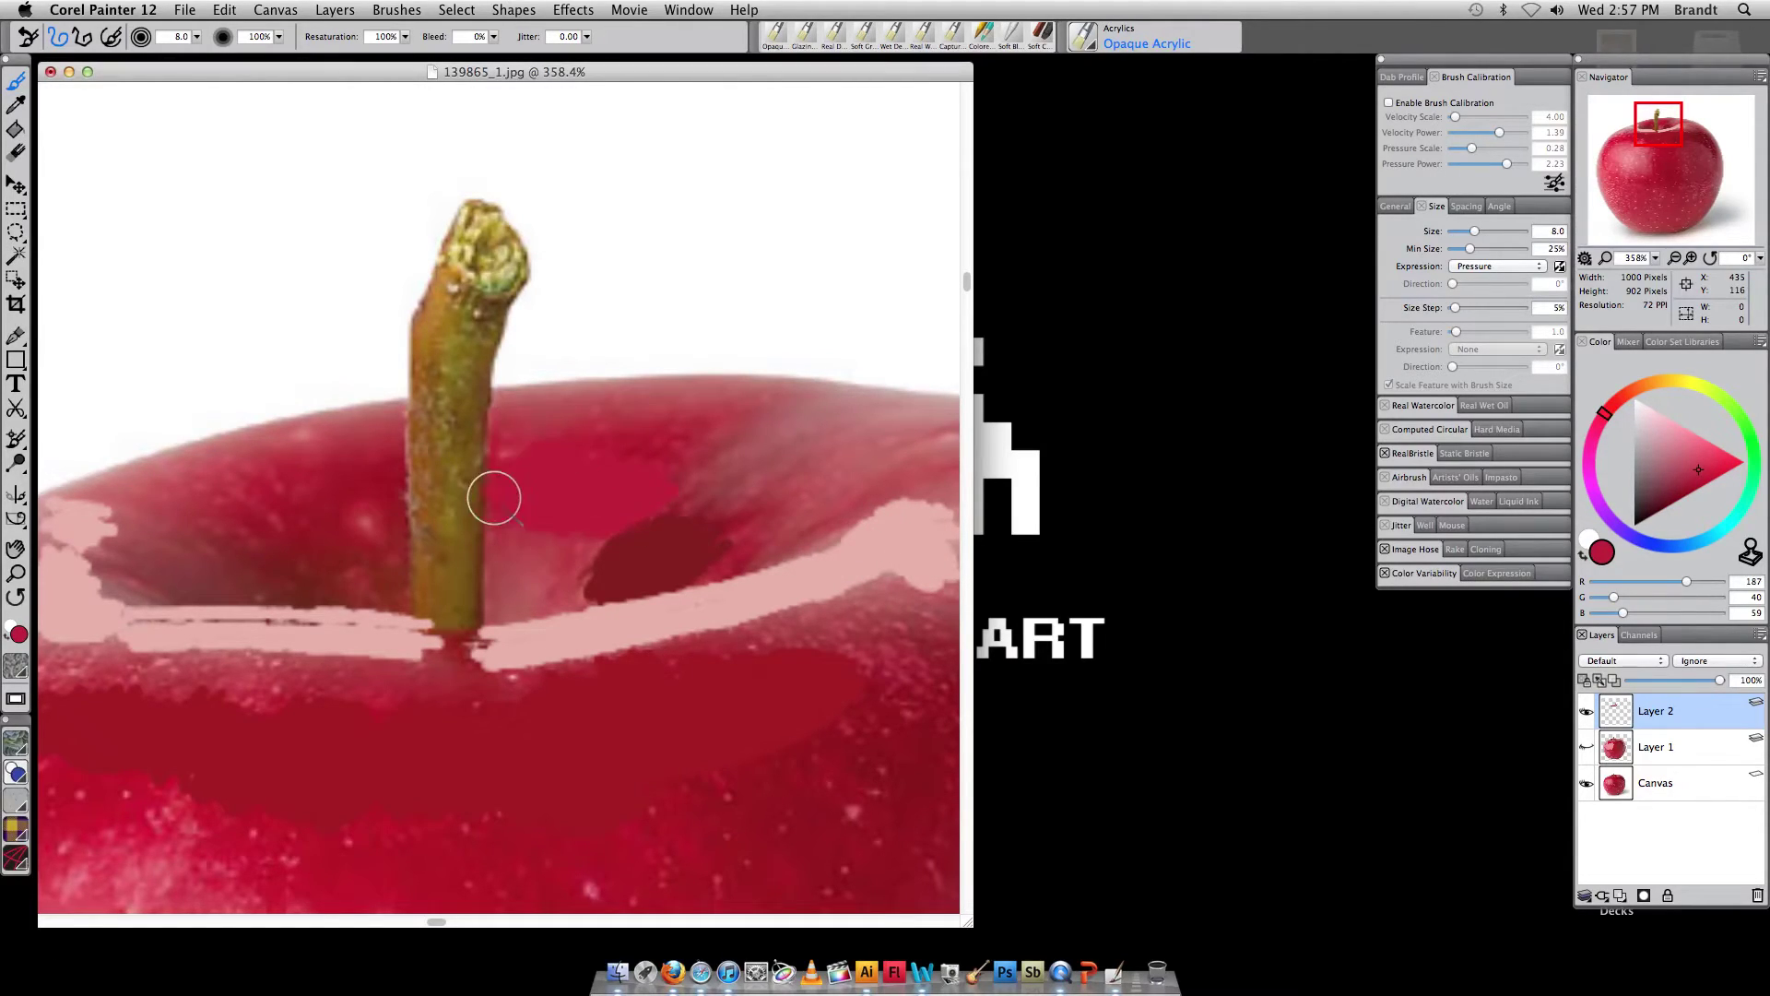
{"action": "left_click", "coordinate": [372, 521], "text": "alt"}
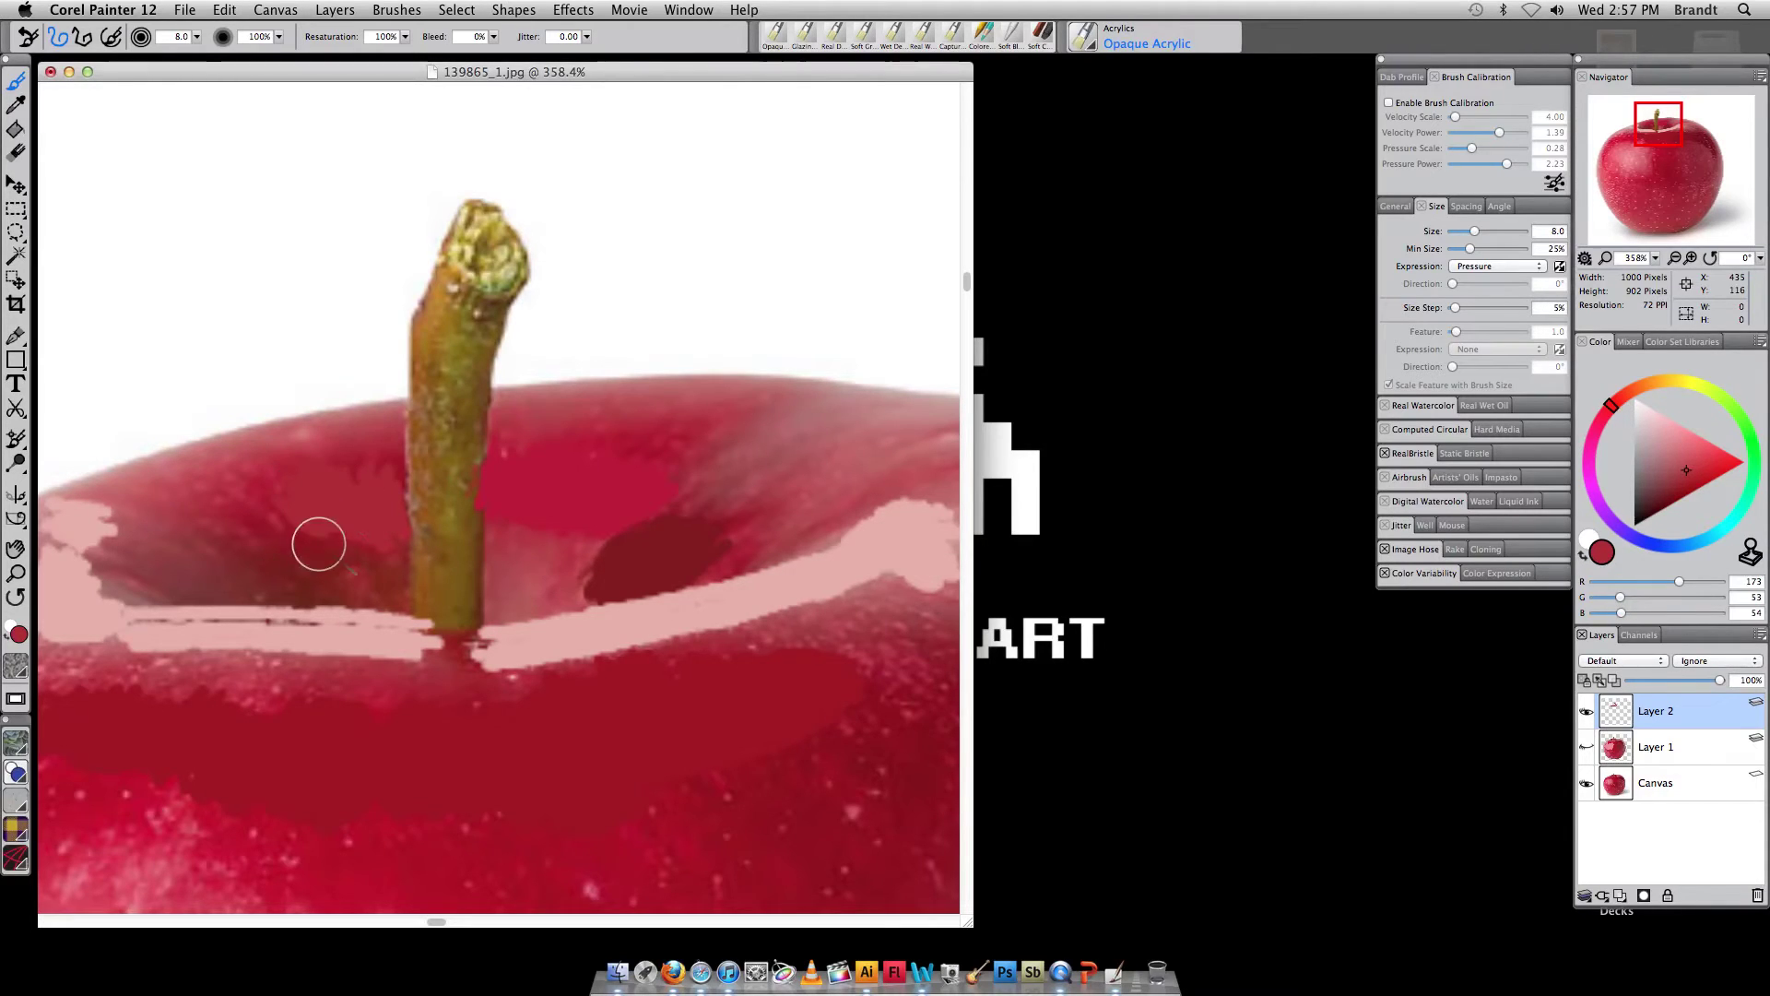
{"action": "left_click", "coordinate": [198, 569], "text": "alt"}
{"action": "mouse_move", "coordinate": [197, 569]}
{"action": "left_mouse_down"}
{"action": "mouse_move", "coordinate": [156, 557]}
{"action": "mouse_move", "coordinate": [302, 592]}
{"action": "mouse_move", "coordinate": [312, 563]}
{"action": "mouse_move", "coordinate": [368, 576]}
{"action": "left_mouse_up"}
{"action": "left_click", "coordinate": [297, 587], "text": "alt"}
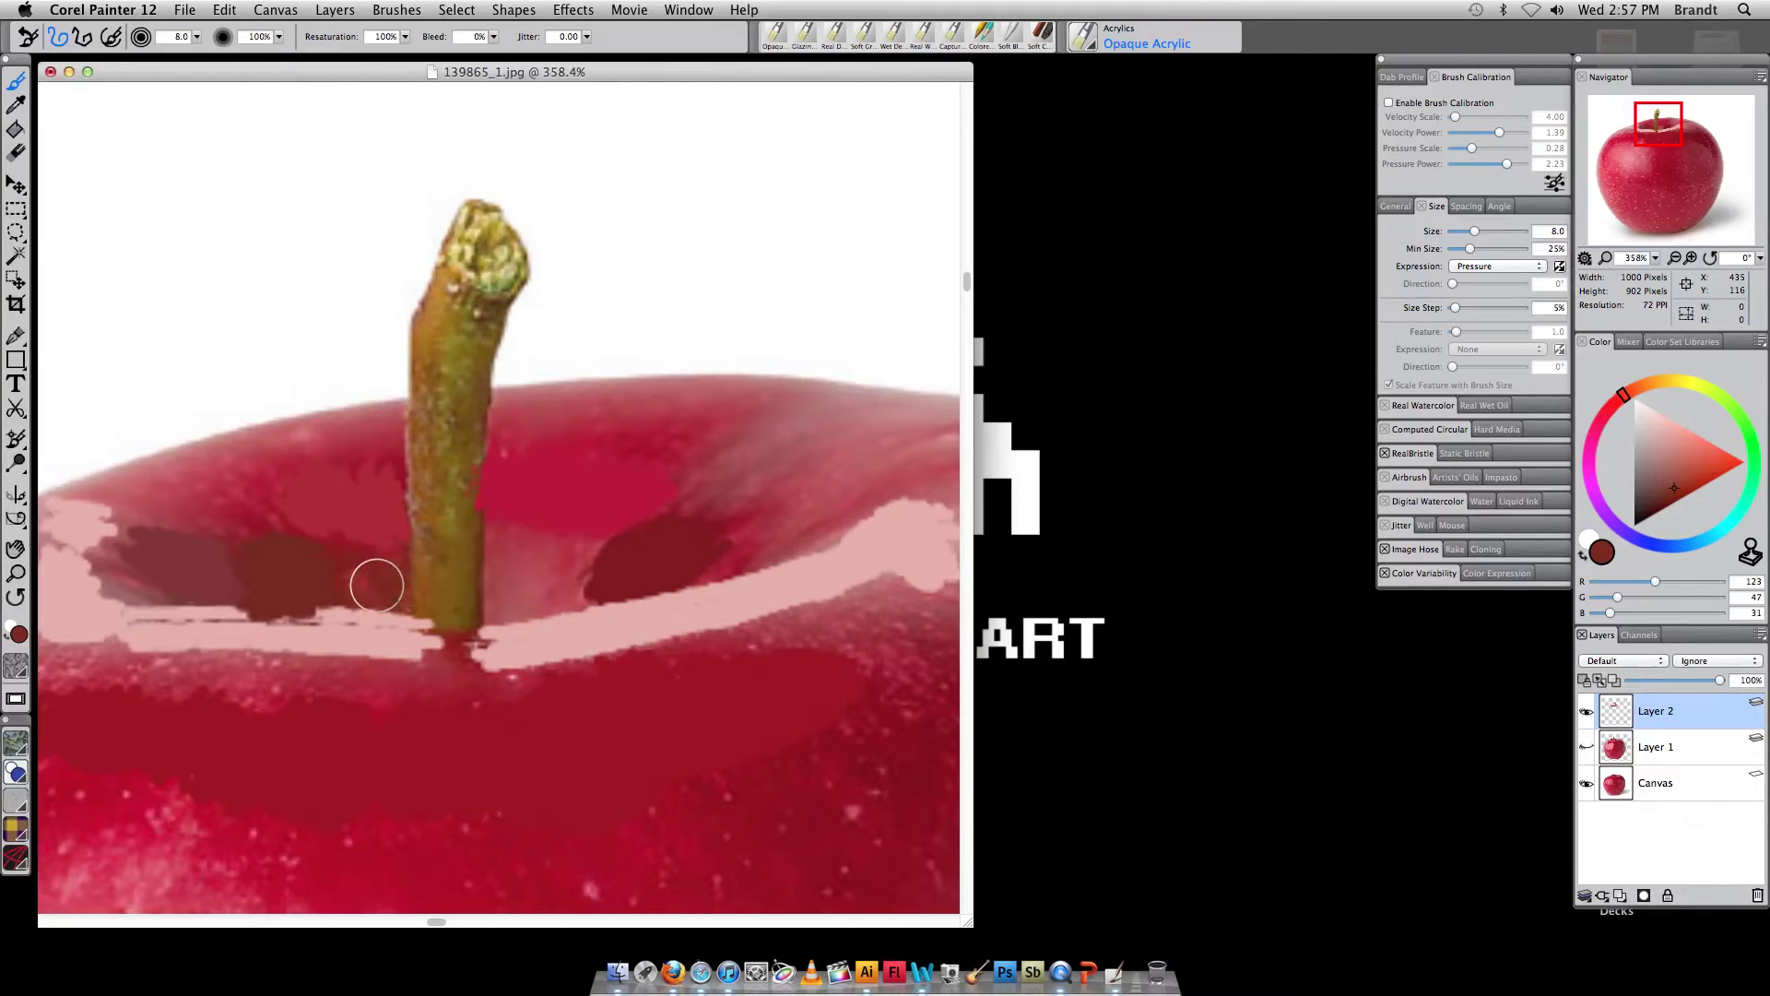
{"action": "left_click", "coordinate": [498, 581], "text": "alt"}
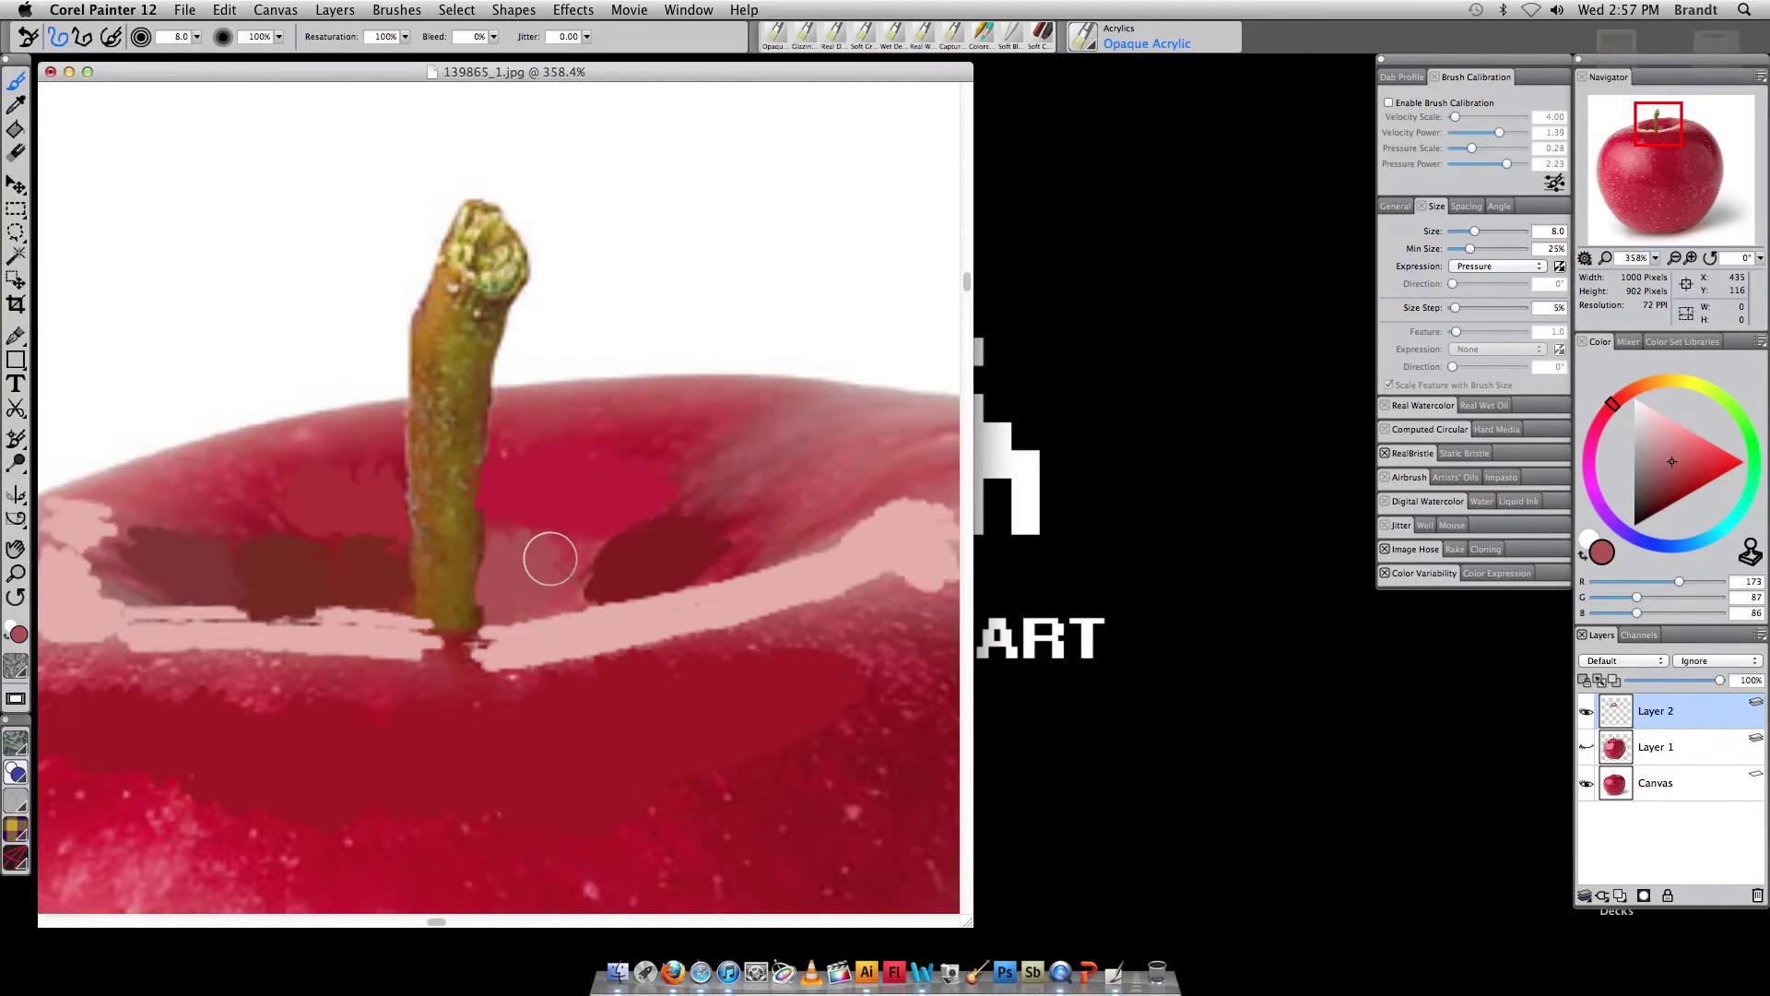
{"action": "left_click_drag", "start_coordinate": [551, 559], "coordinate": [579, 556]}
Widen the stem's lower part with sampled olive paint
{"action": "left_click", "coordinate": [479, 565], "text": "alt"}
{"action": "mouse_move", "coordinate": [472, 623]}
{"action": "left_mouse_down"}
{"action": "mouse_move", "coordinate": [448, 525]}
{"action": "mouse_move", "coordinate": [476, 336]}
{"action": "mouse_move", "coordinate": [508, 270]}
{"action": "left_mouse_up"}
{"action": "left_click", "coordinate": [449, 406], "text": "alt"}
Paint lighter brown along the stem's left edge and a light yellow cap on its top
{"action": "mouse_move", "coordinate": [427, 434]}
{"action": "left_mouse_down"}
{"action": "mouse_move", "coordinate": [433, 597]}
{"action": "mouse_move", "coordinate": [423, 416]}
{"action": "mouse_move", "coordinate": [450, 276]}
{"action": "left_mouse_up"}
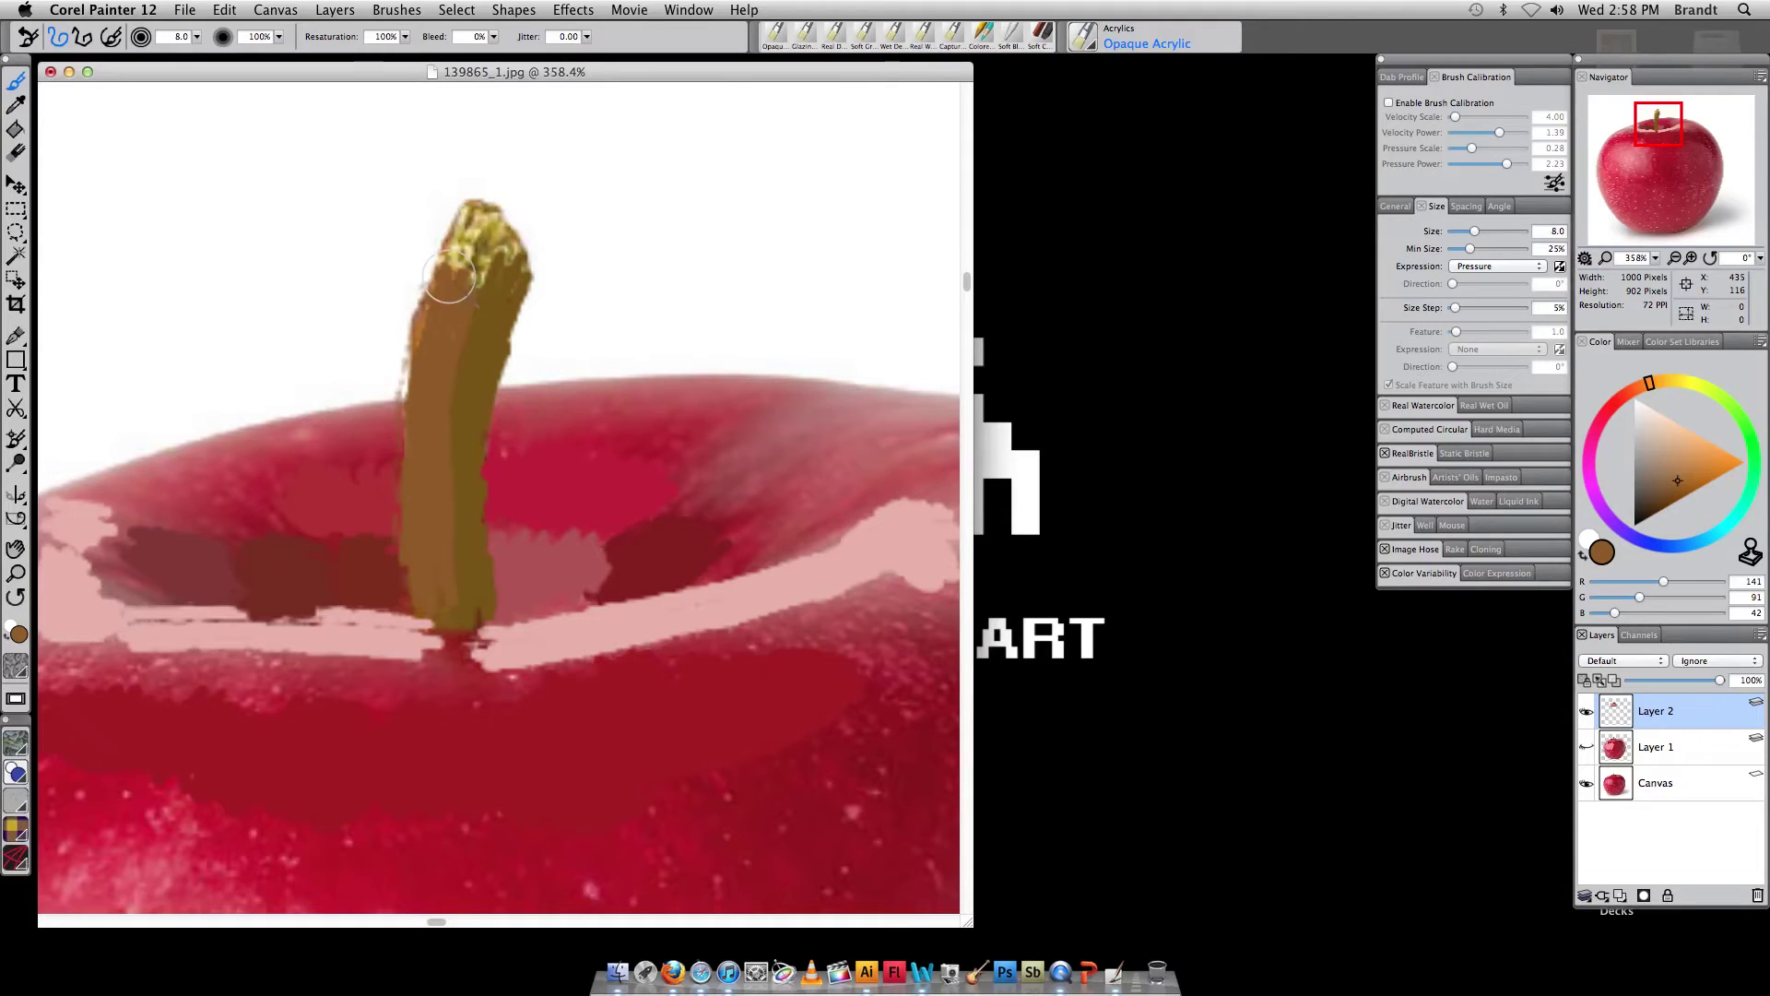
{"action": "left_click", "coordinate": [489, 245], "text": "alt"}
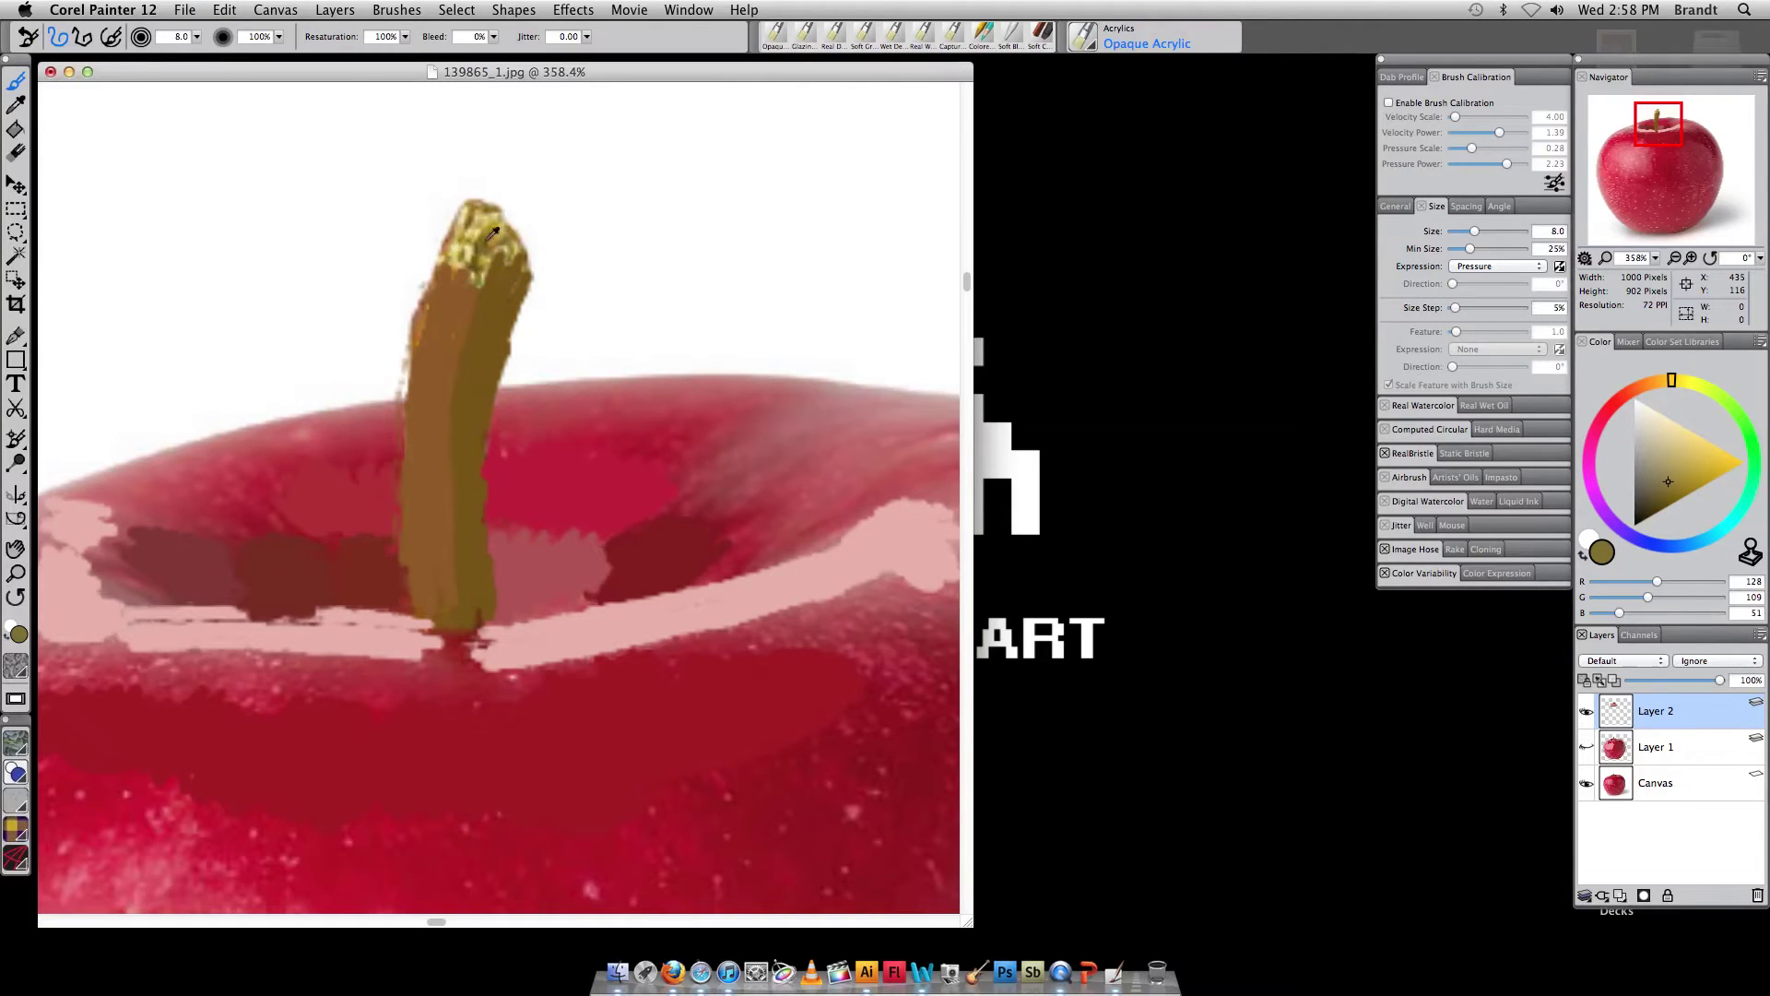
{"action": "left_click", "coordinate": [479, 232], "text": "alt"}
{"action": "mouse_move", "coordinate": [475, 230]}
{"action": "left_mouse_down"}
{"action": "mouse_move", "coordinate": [457, 261]}
{"action": "mouse_move", "coordinate": [493, 266]}
{"action": "left_mouse_up"}
Paint red and pink over the left shoulder, and darker red and light pink right of the stem
{"action": "left_click", "coordinate": [214, 487], "text": "alt"}
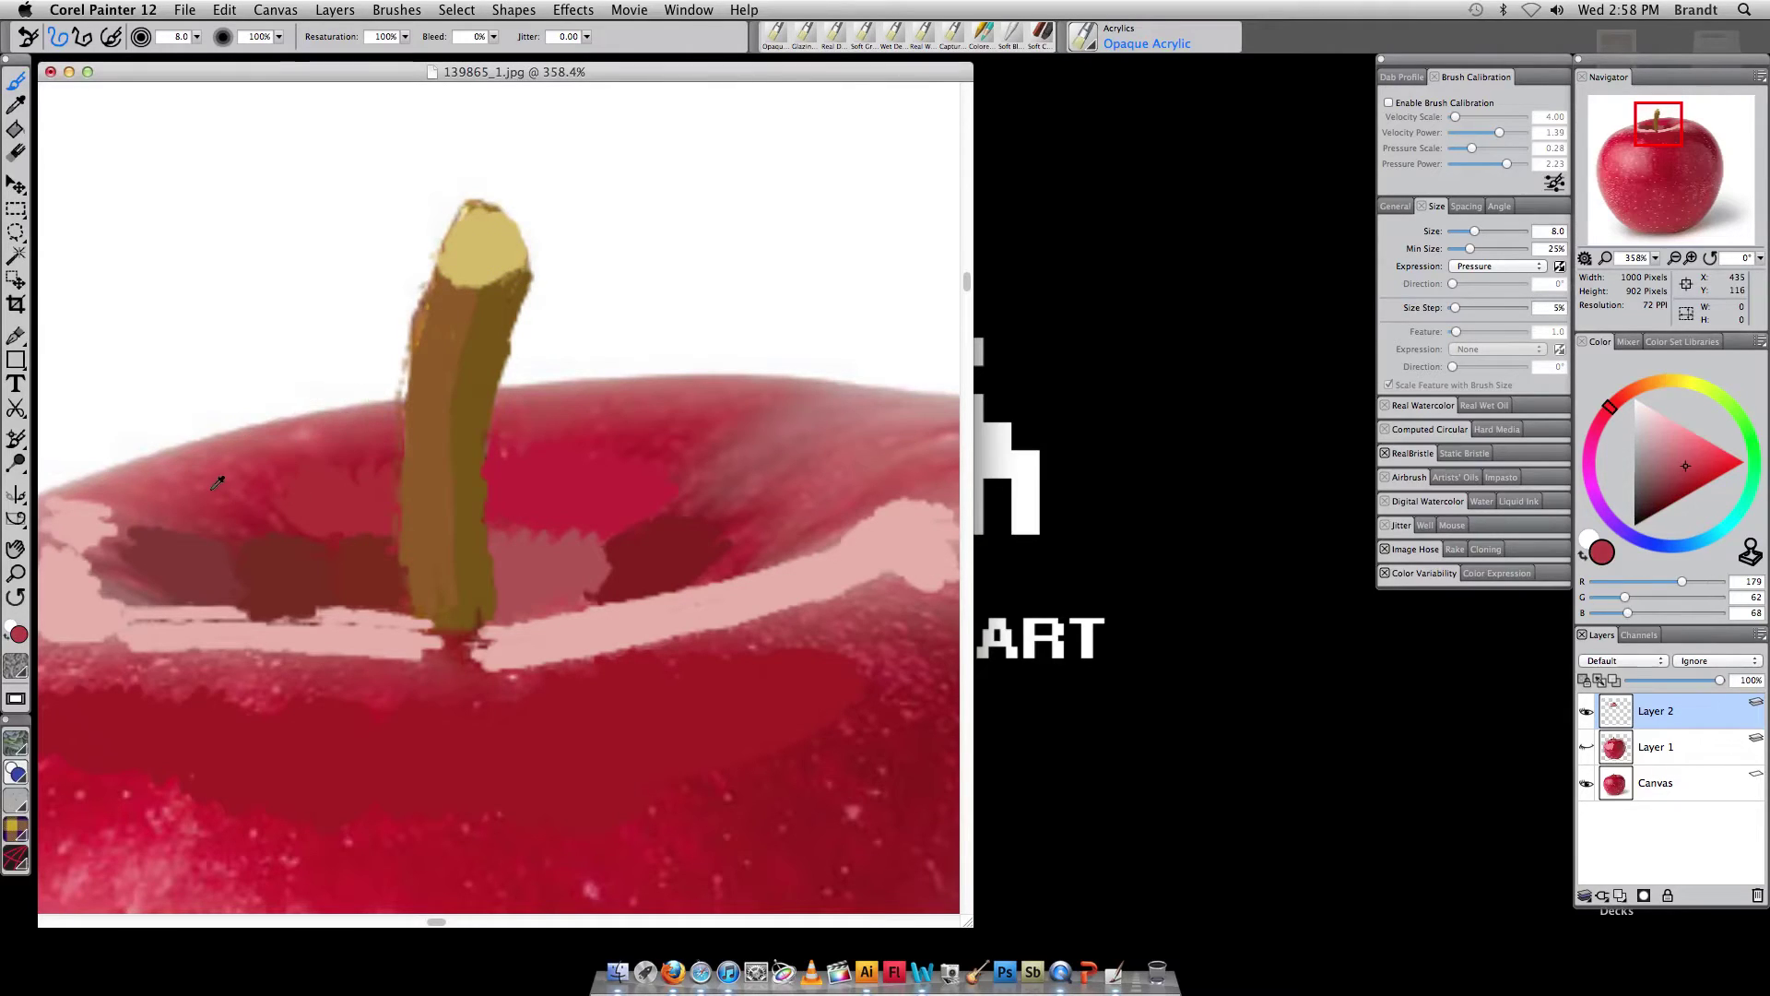
{"action": "mouse_move", "coordinate": [235, 505]}
{"action": "left_mouse_down"}
{"action": "mouse_move", "coordinate": [276, 459]}
{"action": "mouse_move", "coordinate": [383, 434]}
{"action": "left_mouse_up"}
{"action": "left_click", "coordinate": [149, 475], "text": "alt"}
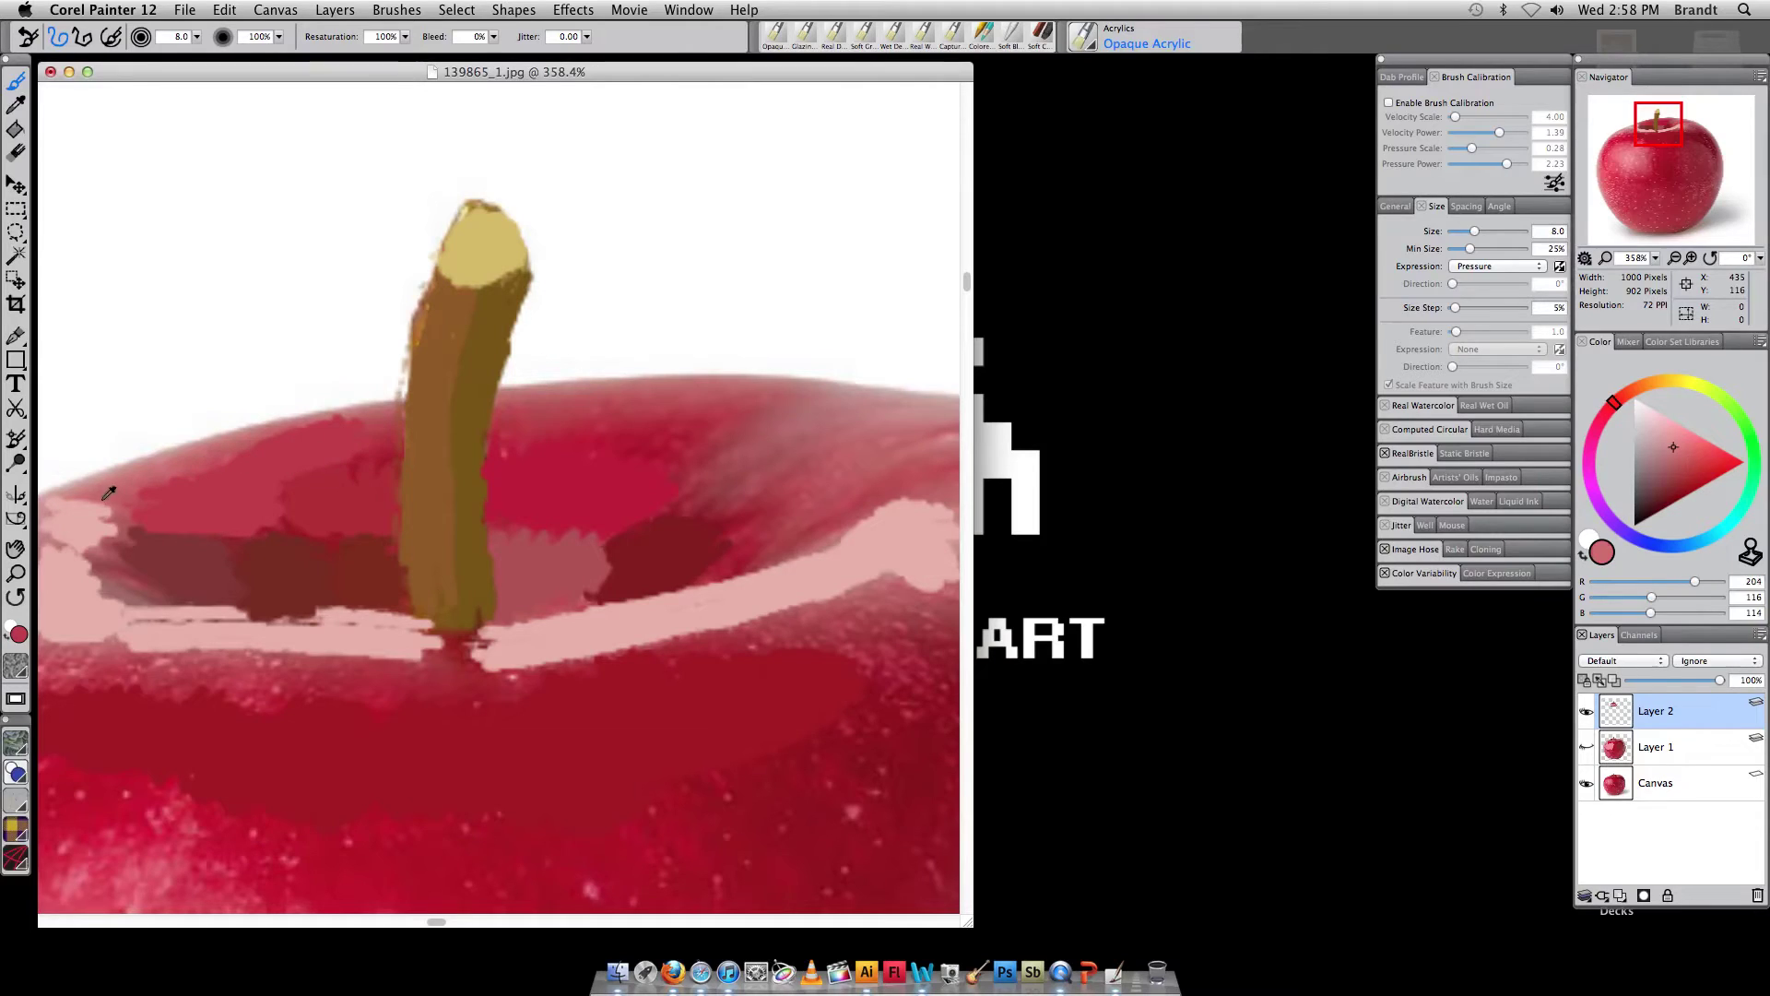
{"action": "mouse_move", "coordinate": [111, 502]}
{"action": "left_mouse_down"}
{"action": "mouse_move", "coordinate": [179, 467]}
{"action": "mouse_move", "coordinate": [382, 417]}
{"action": "left_mouse_up"}
{"action": "left_click", "coordinate": [538, 400], "text": "alt"}
{"action": "mouse_move", "coordinate": [498, 405]}
{"action": "left_mouse_down"}
{"action": "mouse_move", "coordinate": [620, 415]}
{"action": "mouse_move", "coordinate": [677, 416]}
{"action": "left_mouse_up"}
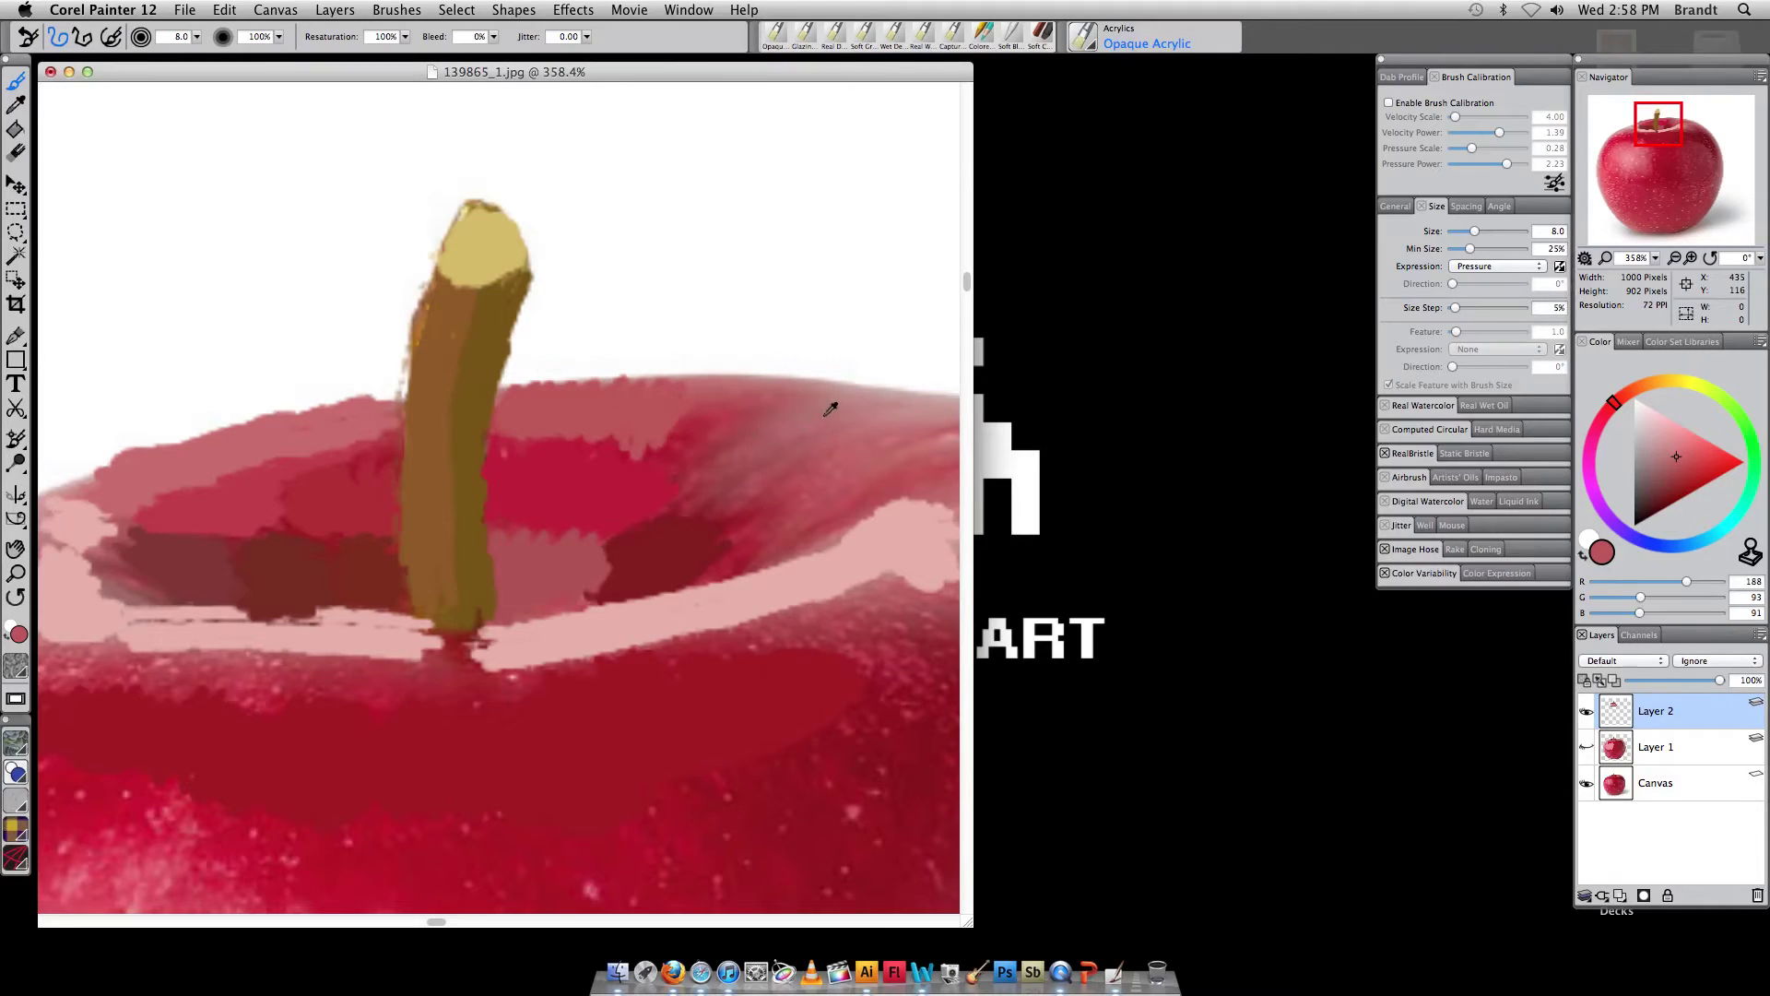
{"action": "left_click", "coordinate": [853, 398], "text": "alt"}
{"action": "left_click_drag", "start_coordinate": [830, 403], "coordinate": [708, 467]}
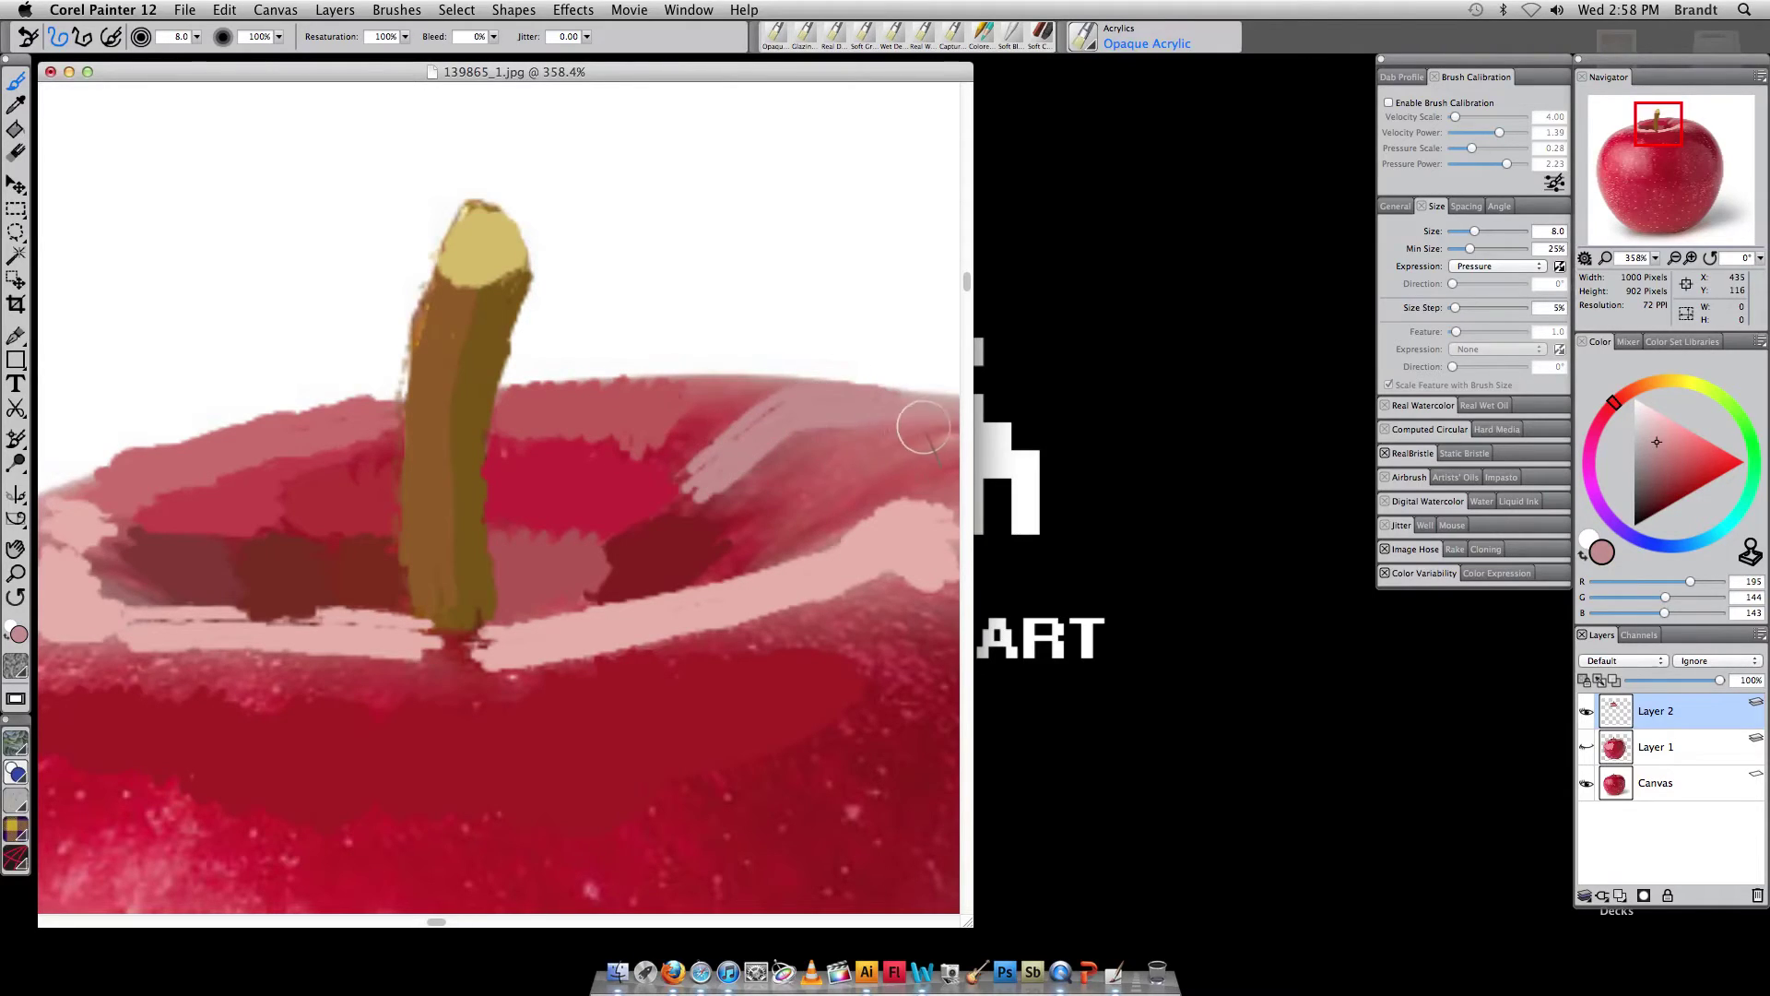
{"action": "mouse_move", "coordinate": [923, 427]}
{"action": "left_mouse_down"}
{"action": "mouse_move", "coordinate": [776, 447]}
{"action": "mouse_move", "coordinate": [713, 499]}
{"action": "mouse_move", "coordinate": [900, 462]}
{"action": "mouse_move", "coordinate": [941, 434]}
{"action": "mouse_move", "coordinate": [796, 479]}
{"action": "mouse_move", "coordinate": [793, 506]}
{"action": "mouse_move", "coordinate": [906, 470]}
{"action": "mouse_move", "coordinate": [849, 494]}
{"action": "left_mouse_up"}
Cover the pale band right of and below the stem with dark red, rose and darker rose strokes
{"action": "left_click", "coordinate": [755, 548], "text": "alt"}
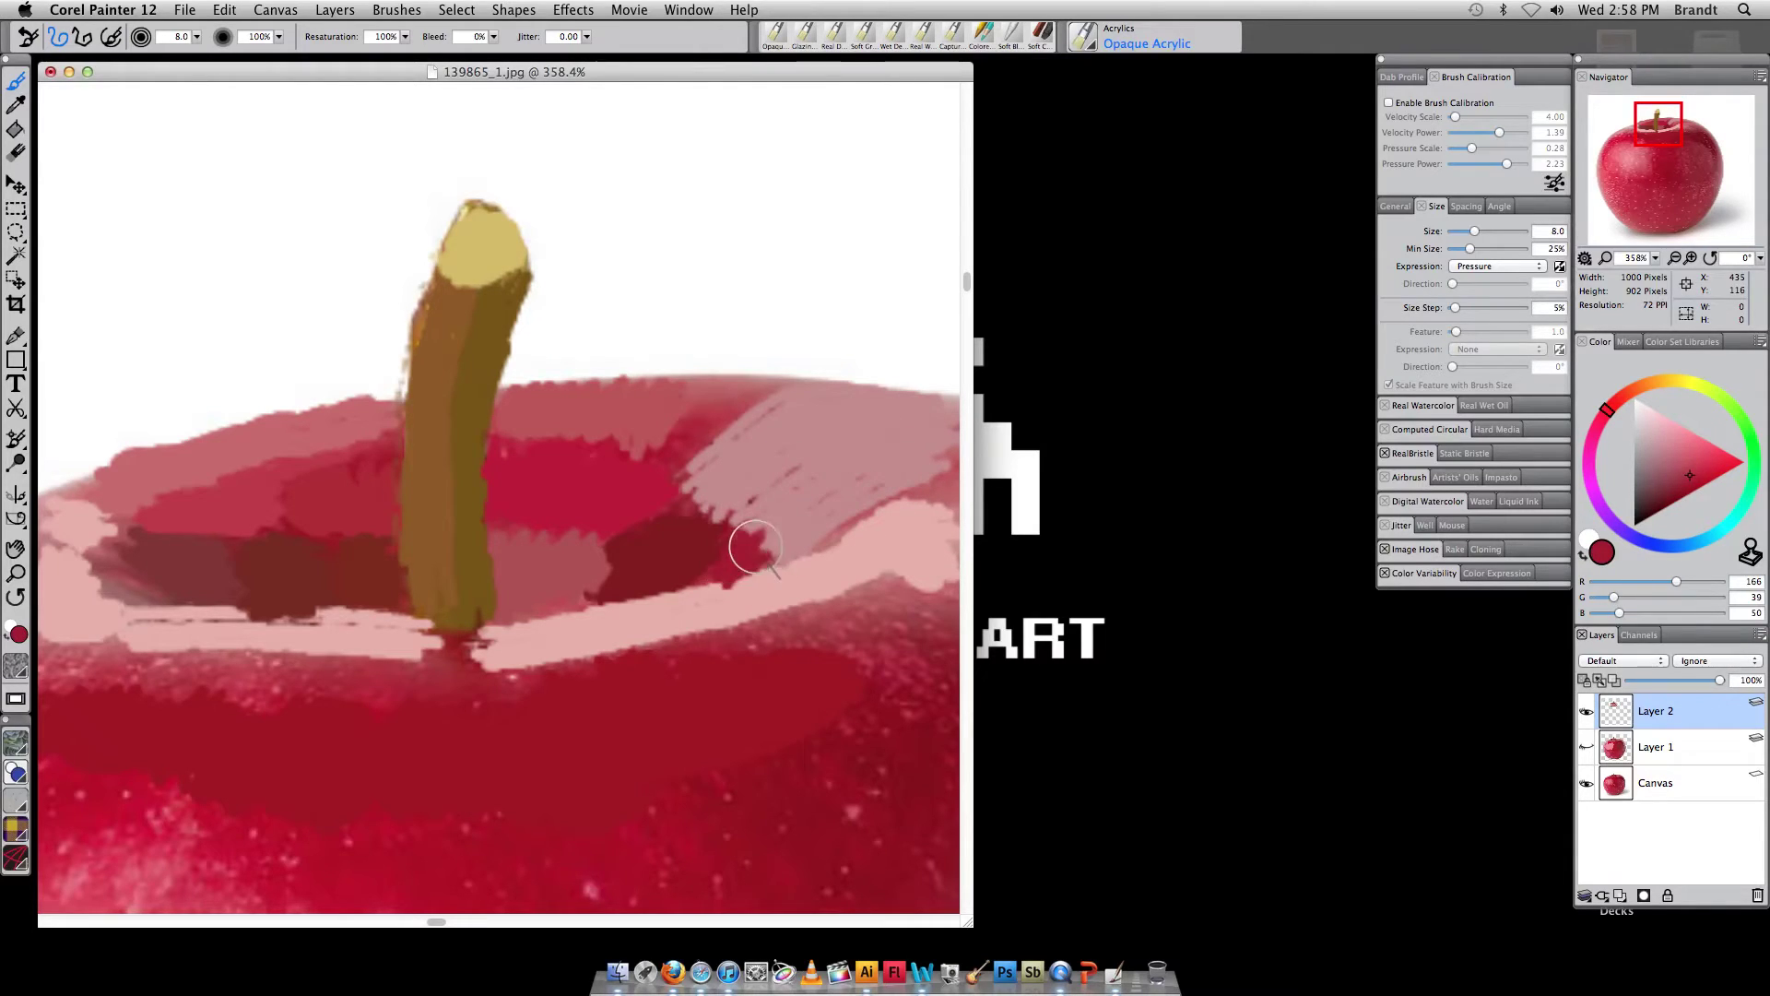
{"action": "mouse_move", "coordinate": [755, 548]}
{"action": "left_mouse_down"}
{"action": "mouse_move", "coordinate": [719, 546]}
{"action": "mouse_move", "coordinate": [711, 489]}
{"action": "mouse_move", "coordinate": [674, 452]}
{"action": "mouse_move", "coordinate": [744, 407]}
{"action": "mouse_move", "coordinate": [709, 386]}
{"action": "left_mouse_up"}
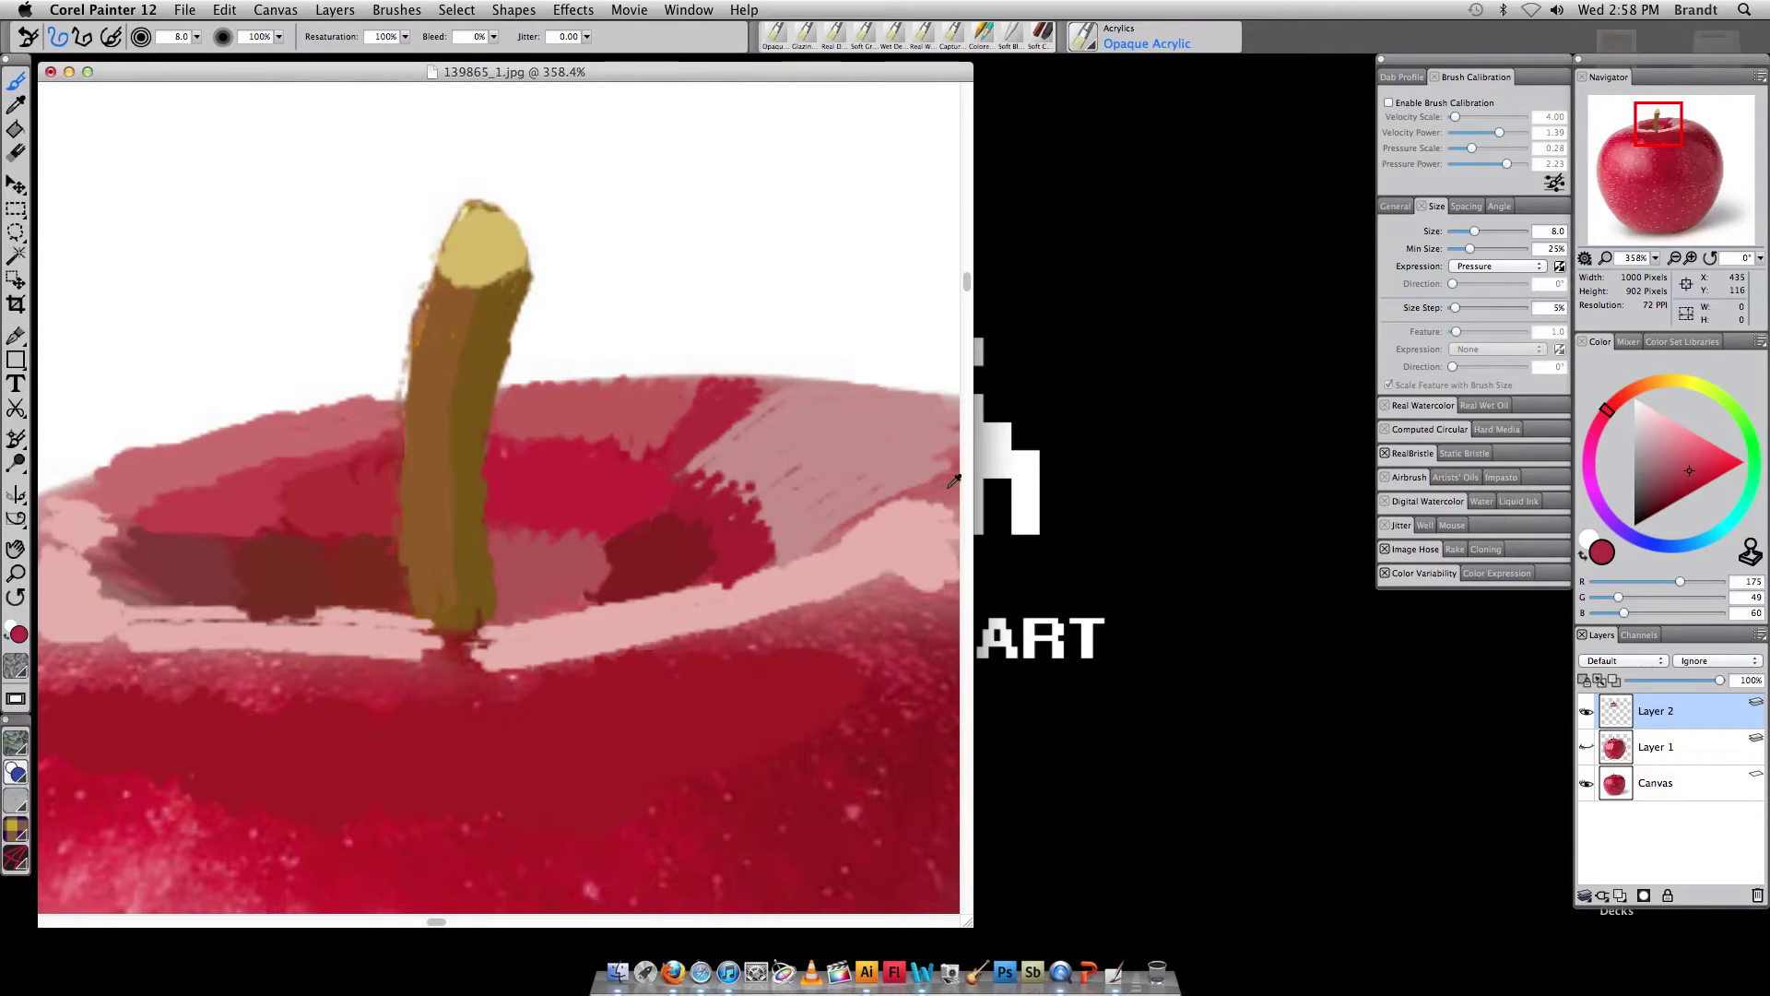
{"action": "left_click", "coordinate": [954, 480], "text": "alt"}
{"action": "mouse_move", "coordinate": [949, 466]}
{"action": "left_mouse_down"}
{"action": "mouse_move", "coordinate": [857, 499]}
{"action": "mouse_move", "coordinate": [890, 501]}
{"action": "mouse_move", "coordinate": [748, 574]}
{"action": "left_mouse_up"}
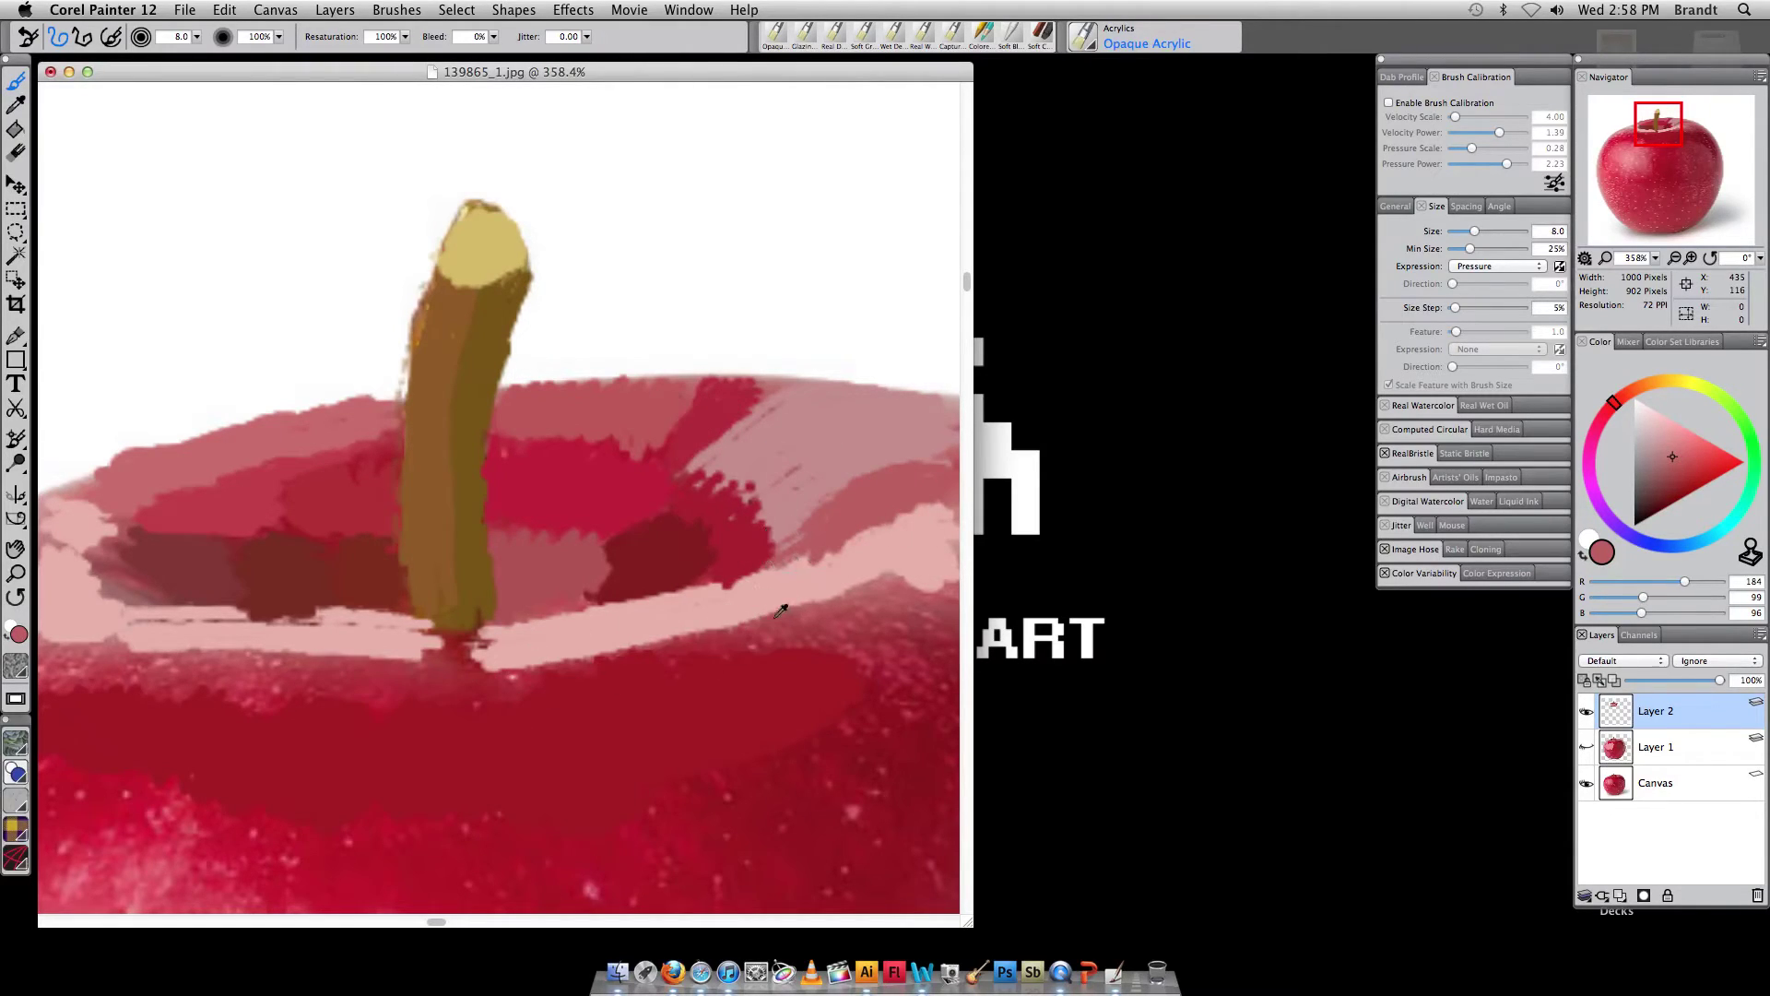
{"action": "mouse_move", "coordinate": [841, 612]}
{"action": "left_mouse_down"}
{"action": "mouse_move", "coordinate": [841, 649]}
{"action": "mouse_move", "coordinate": [895, 608]}
{"action": "mouse_move", "coordinate": [760, 630]}
{"action": "mouse_move", "coordinate": [697, 682]}
{"action": "mouse_move", "coordinate": [455, 678]}
{"action": "mouse_move", "coordinate": [371, 706]}
{"action": "mouse_move", "coordinate": [252, 662]}
{"action": "mouse_move", "coordinate": [147, 691]}
{"action": "mouse_move", "coordinate": [57, 674]}
{"action": "left_mouse_up"}
{"action": "left_click", "coordinate": [810, 640], "text": "alt"}
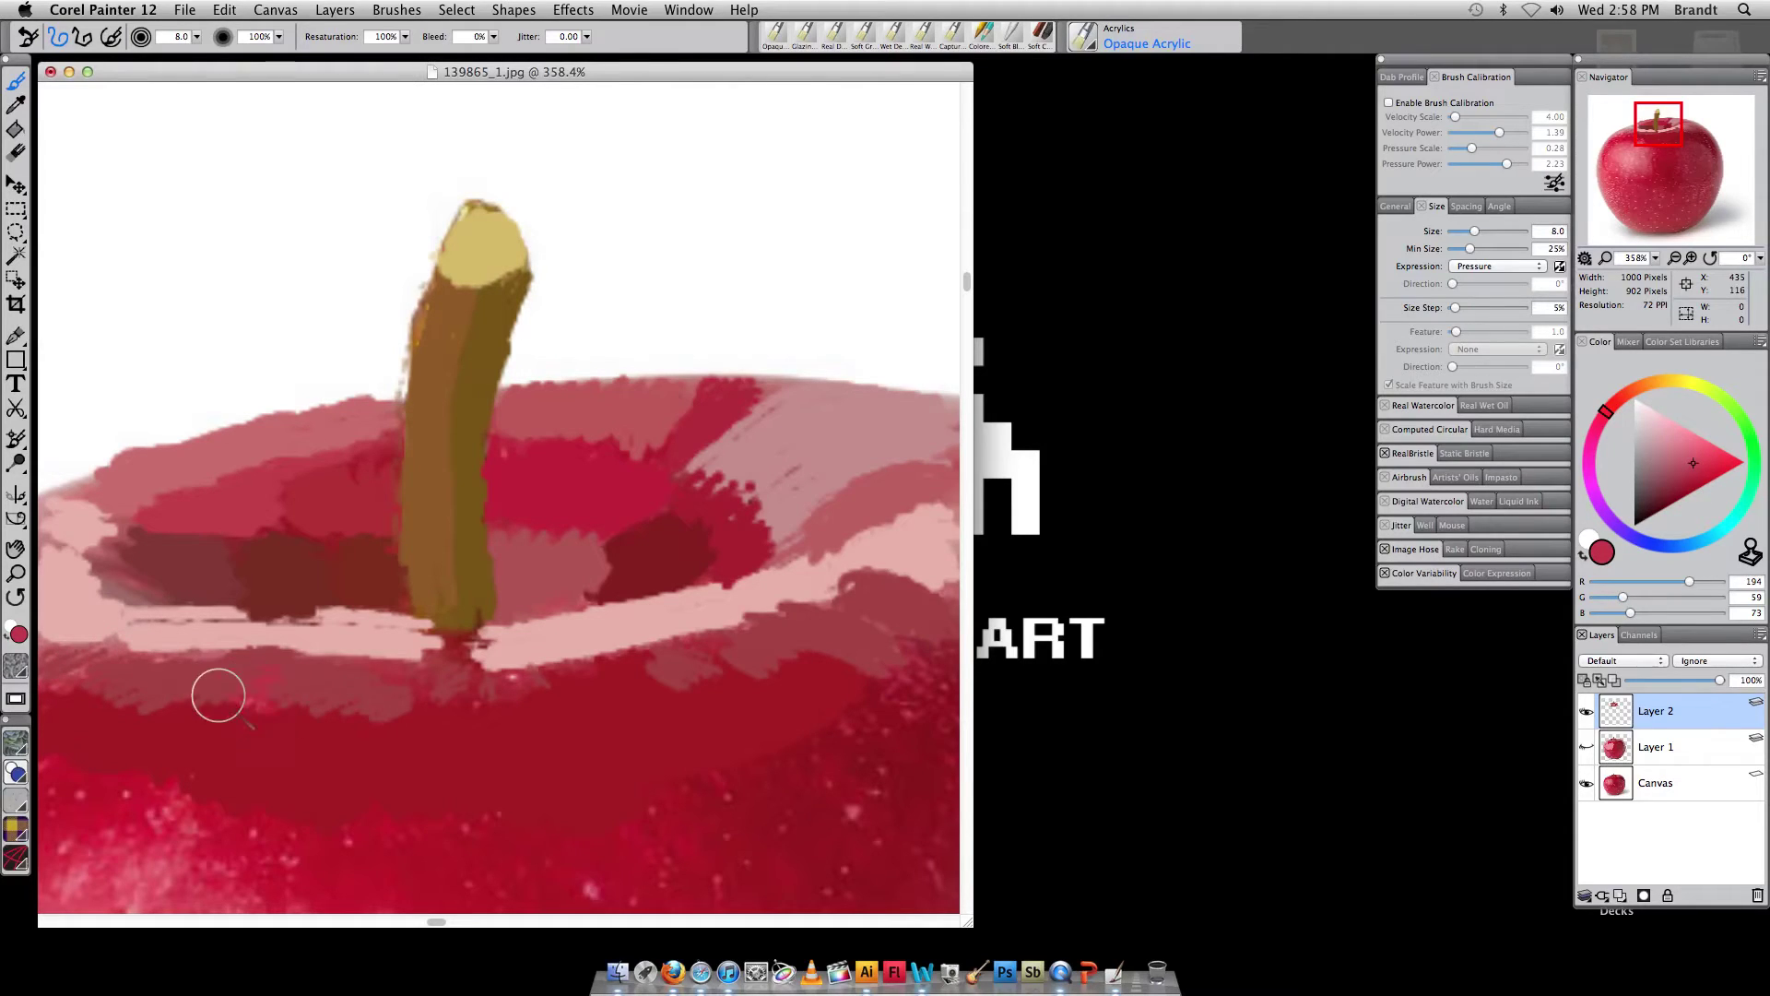
{"action": "mouse_move", "coordinate": [218, 696]}
{"action": "left_mouse_down"}
{"action": "mouse_move", "coordinate": [148, 673]}
{"action": "mouse_move", "coordinate": [51, 687]}
{"action": "left_mouse_up"}
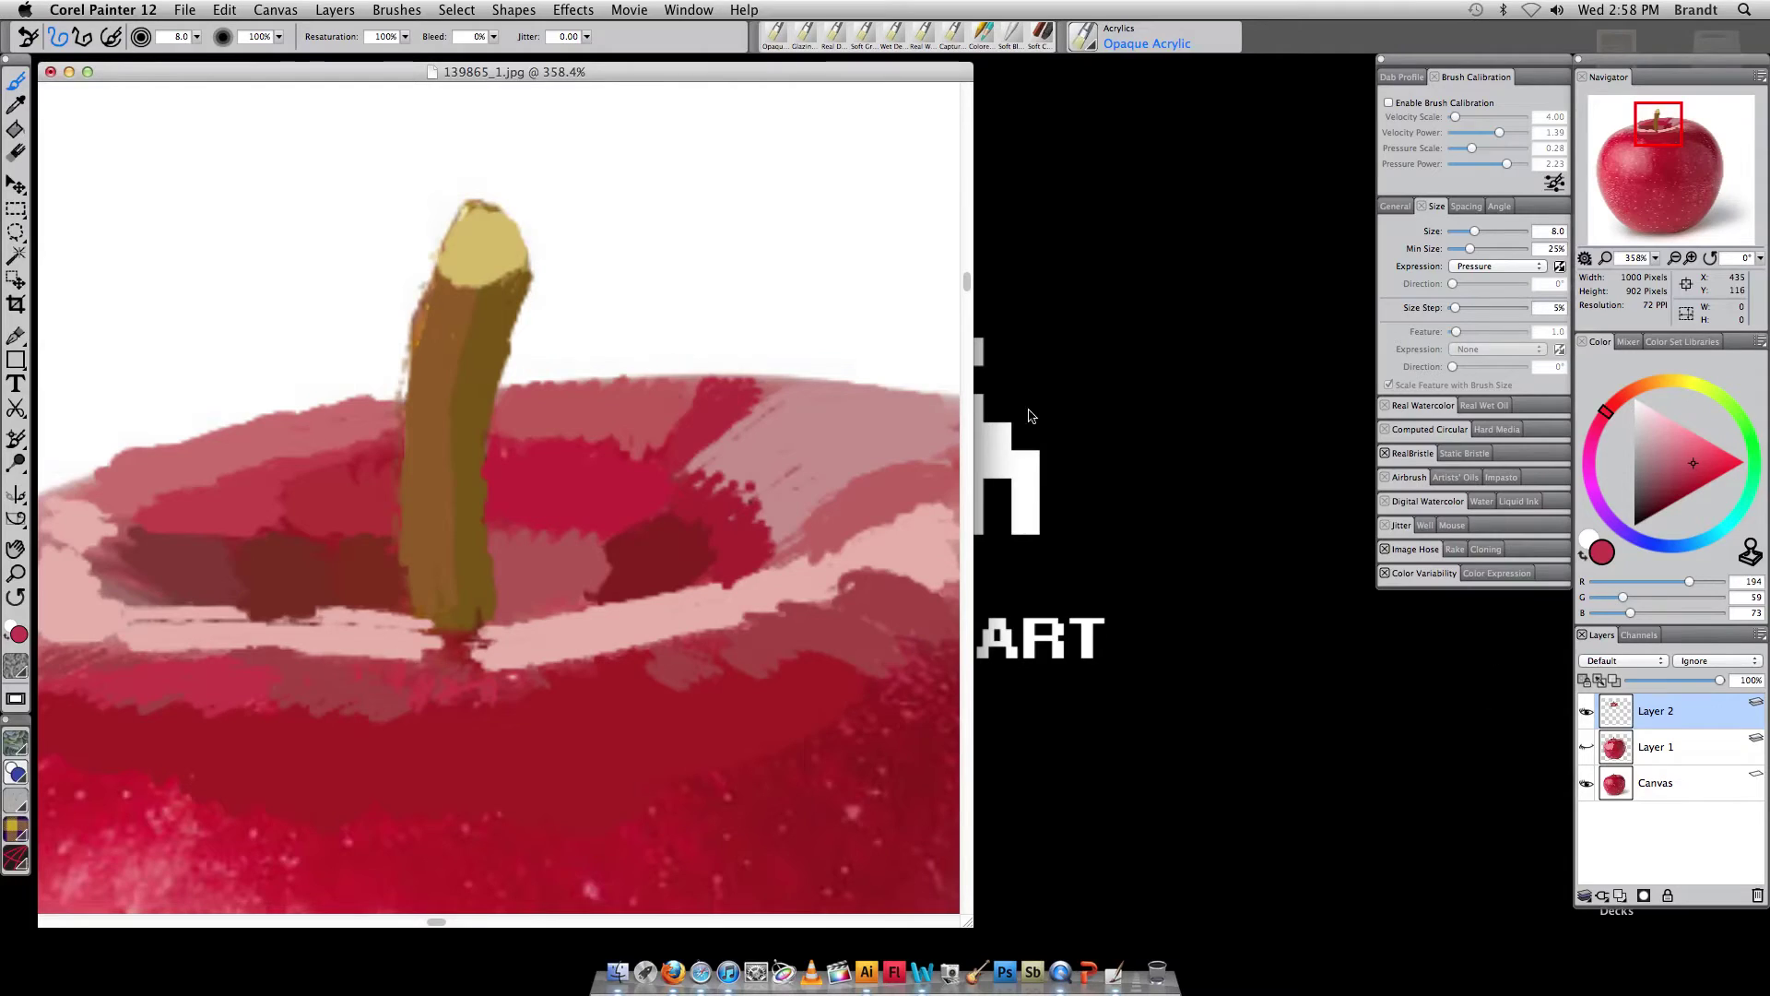
{"action": "key", "text": "super+alt+0"}
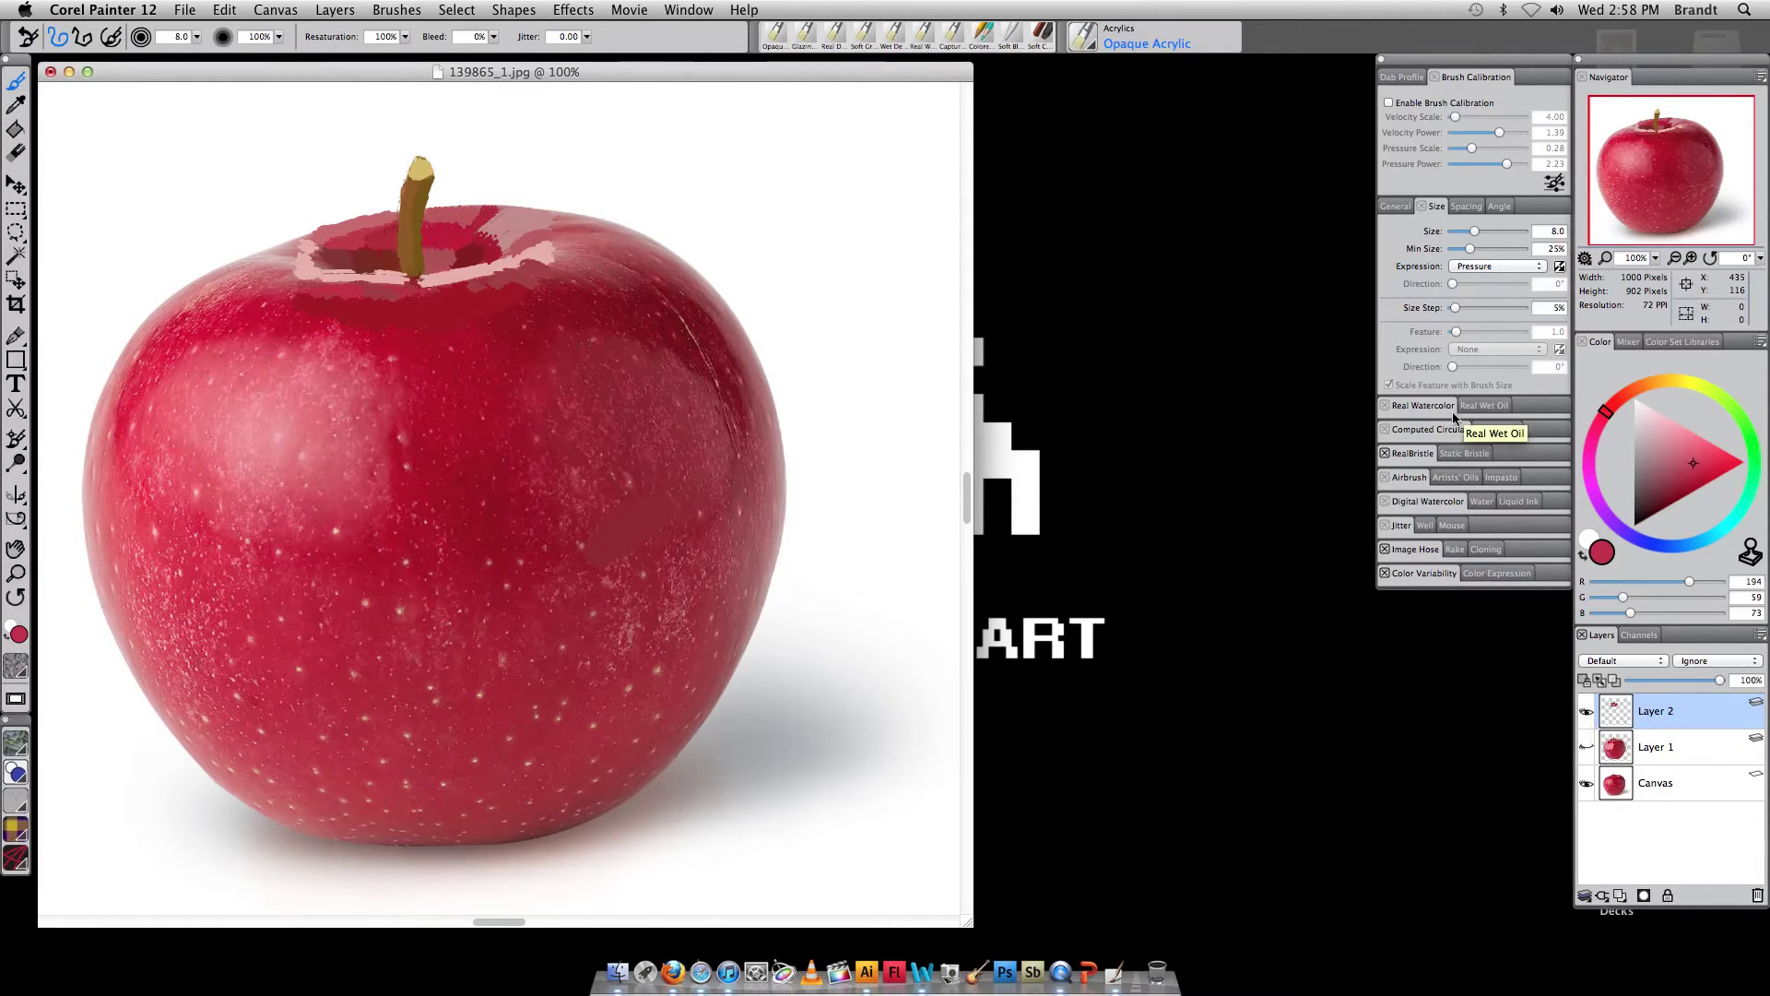
Show Layer 1, hide the Canvas photo, toggle Layer 2 to compare, then select Layer 1
{"action": "left_click", "coordinate": [1586, 748]}
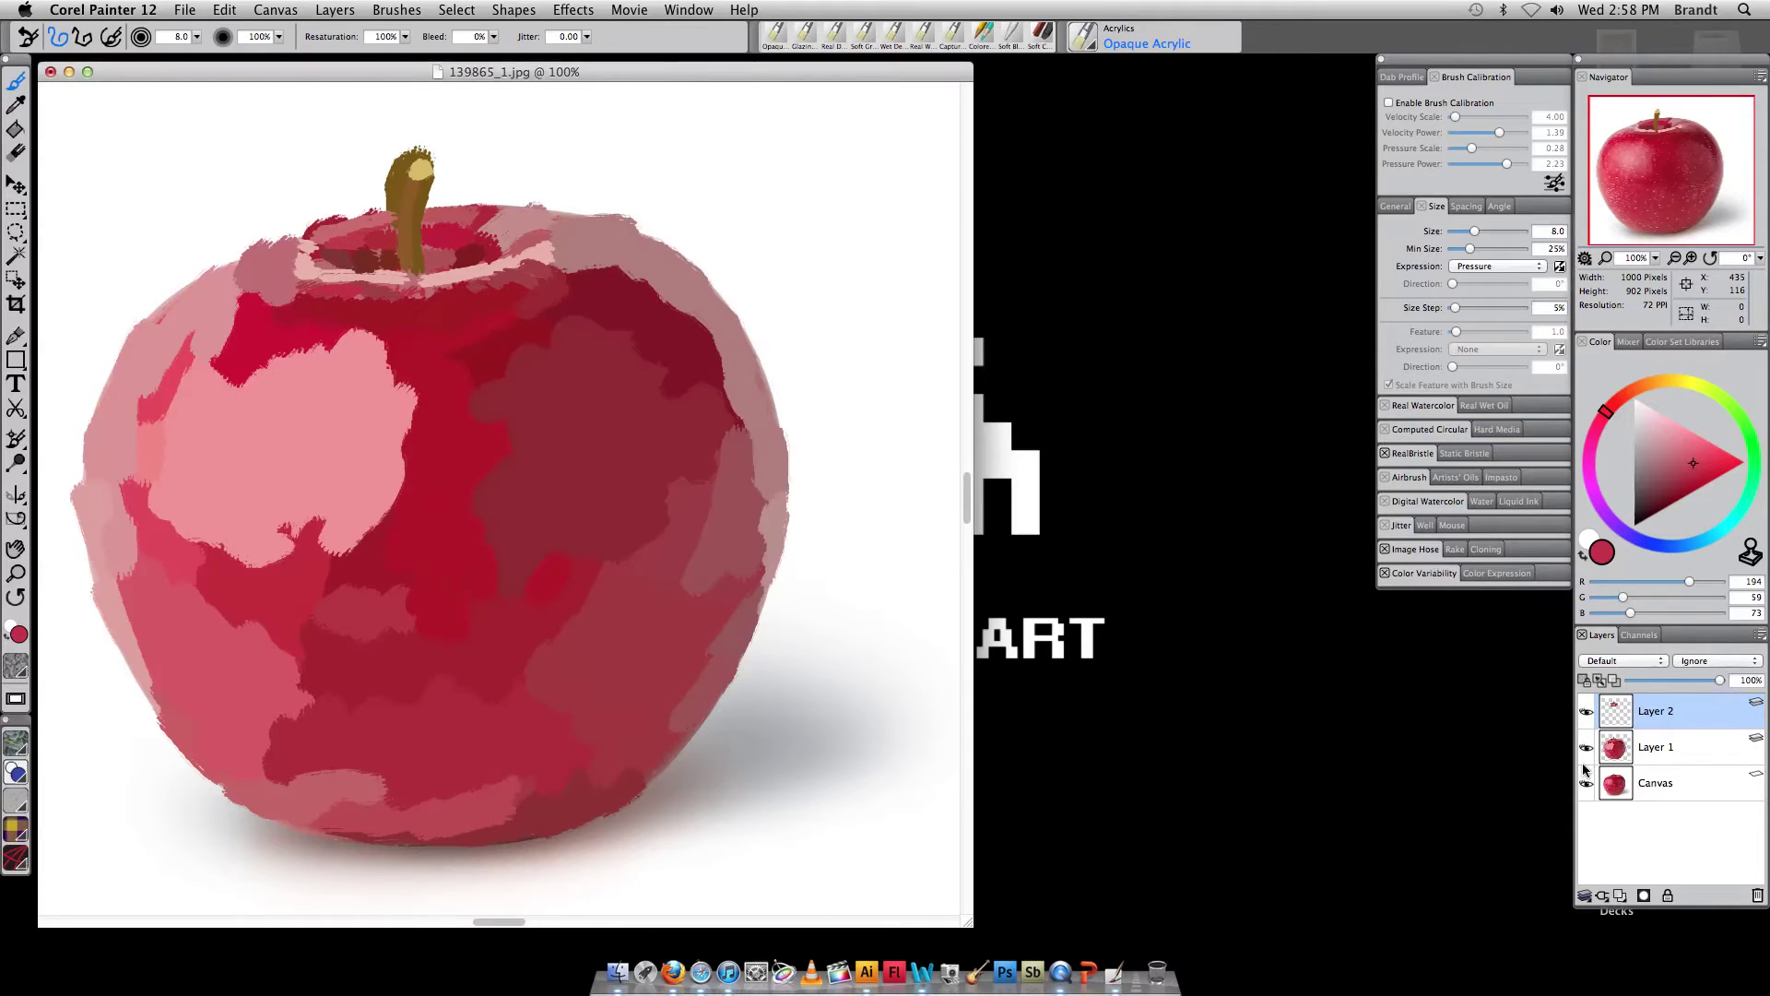
{"action": "left_click", "coordinate": [1587, 784]}
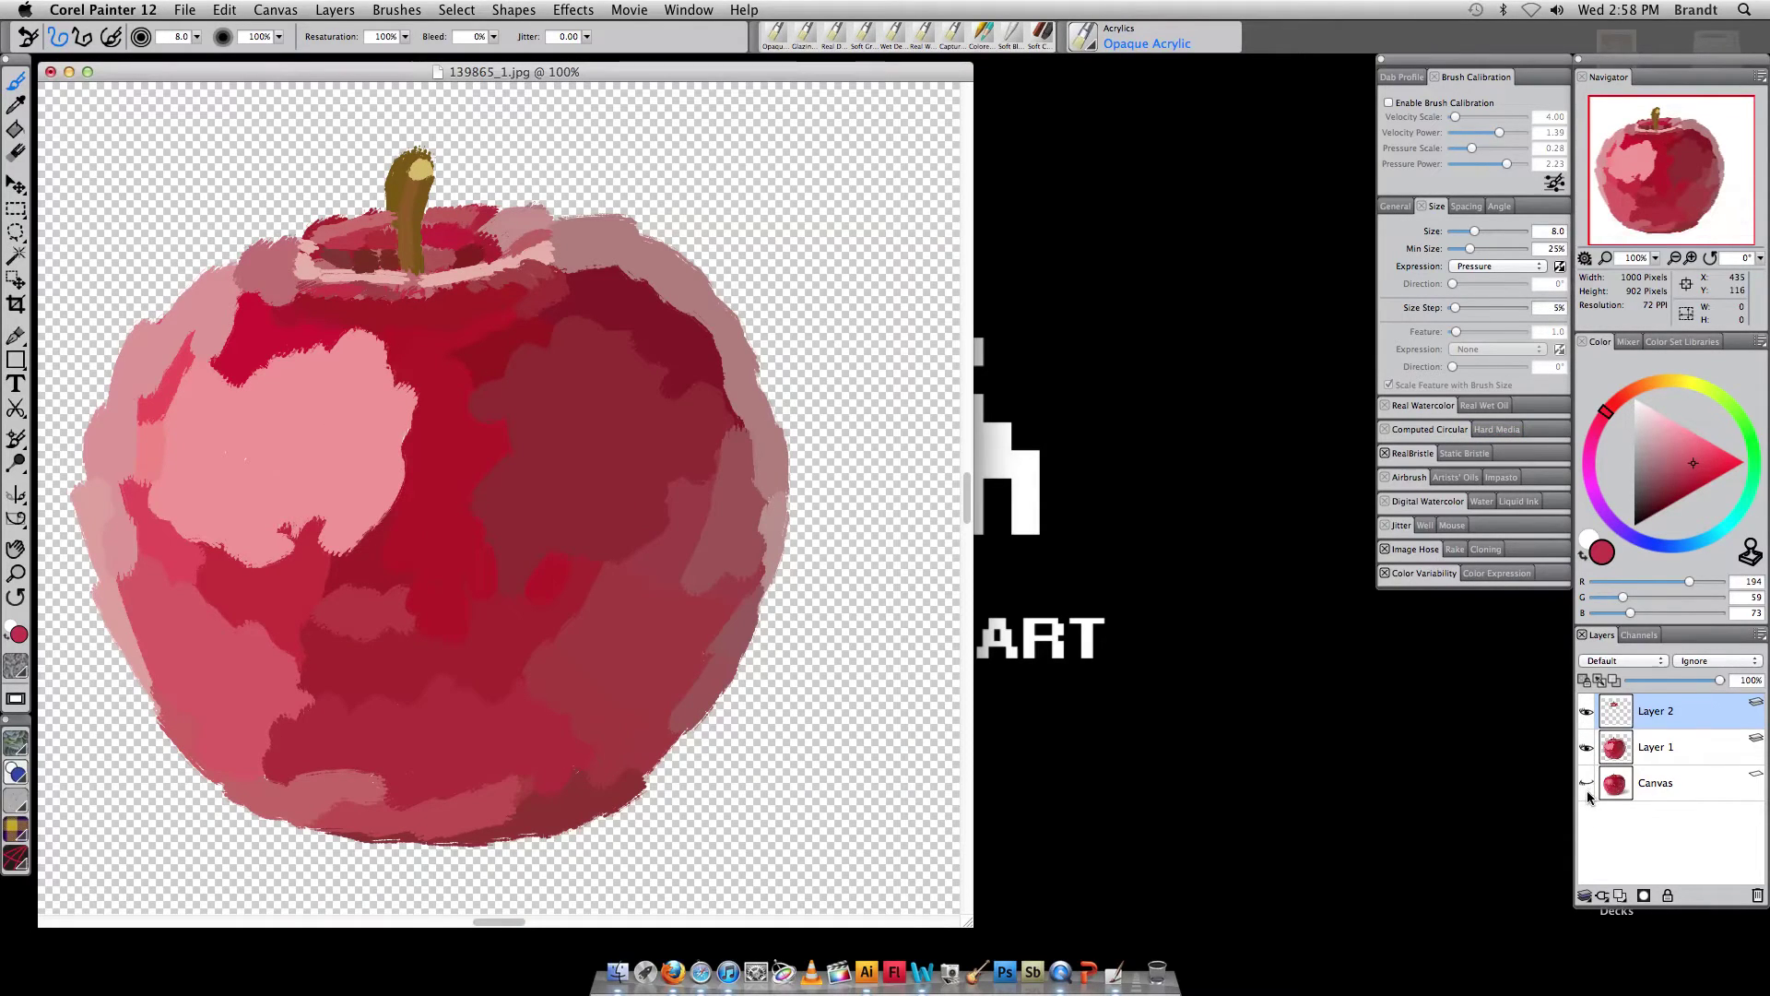
{"action": "left_click", "coordinate": [1587, 712]}
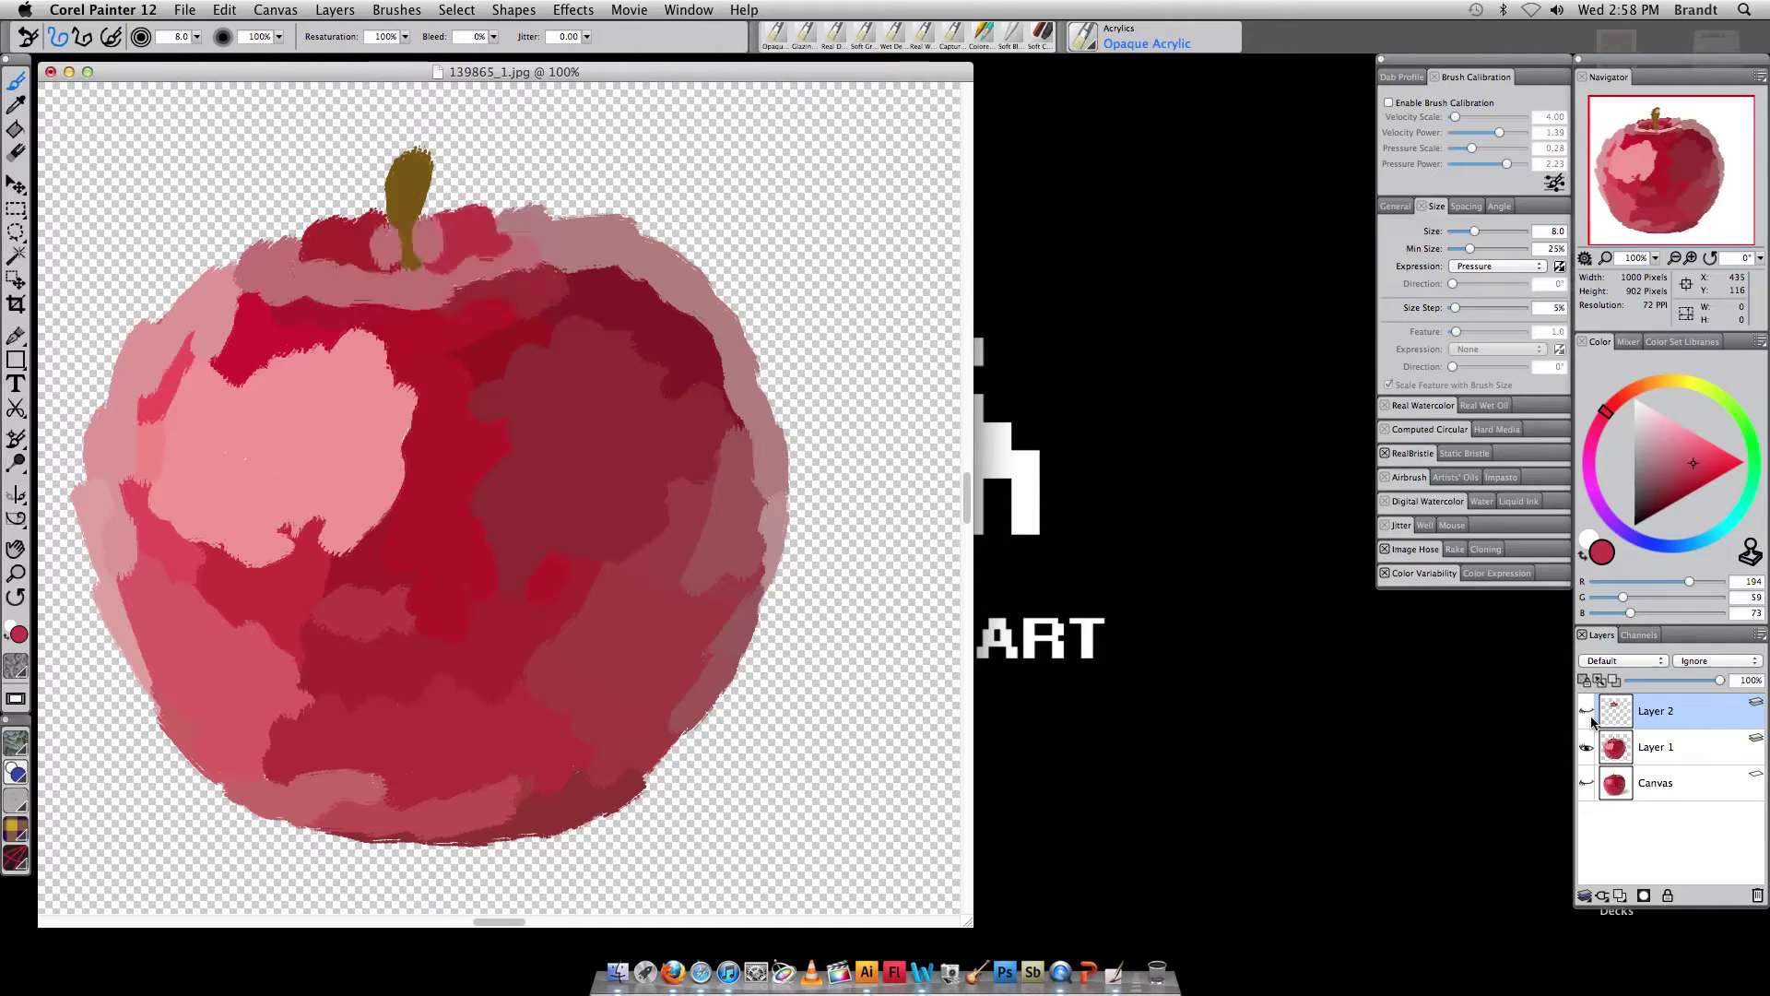
{"action": "left_click", "coordinate": [1585, 713]}
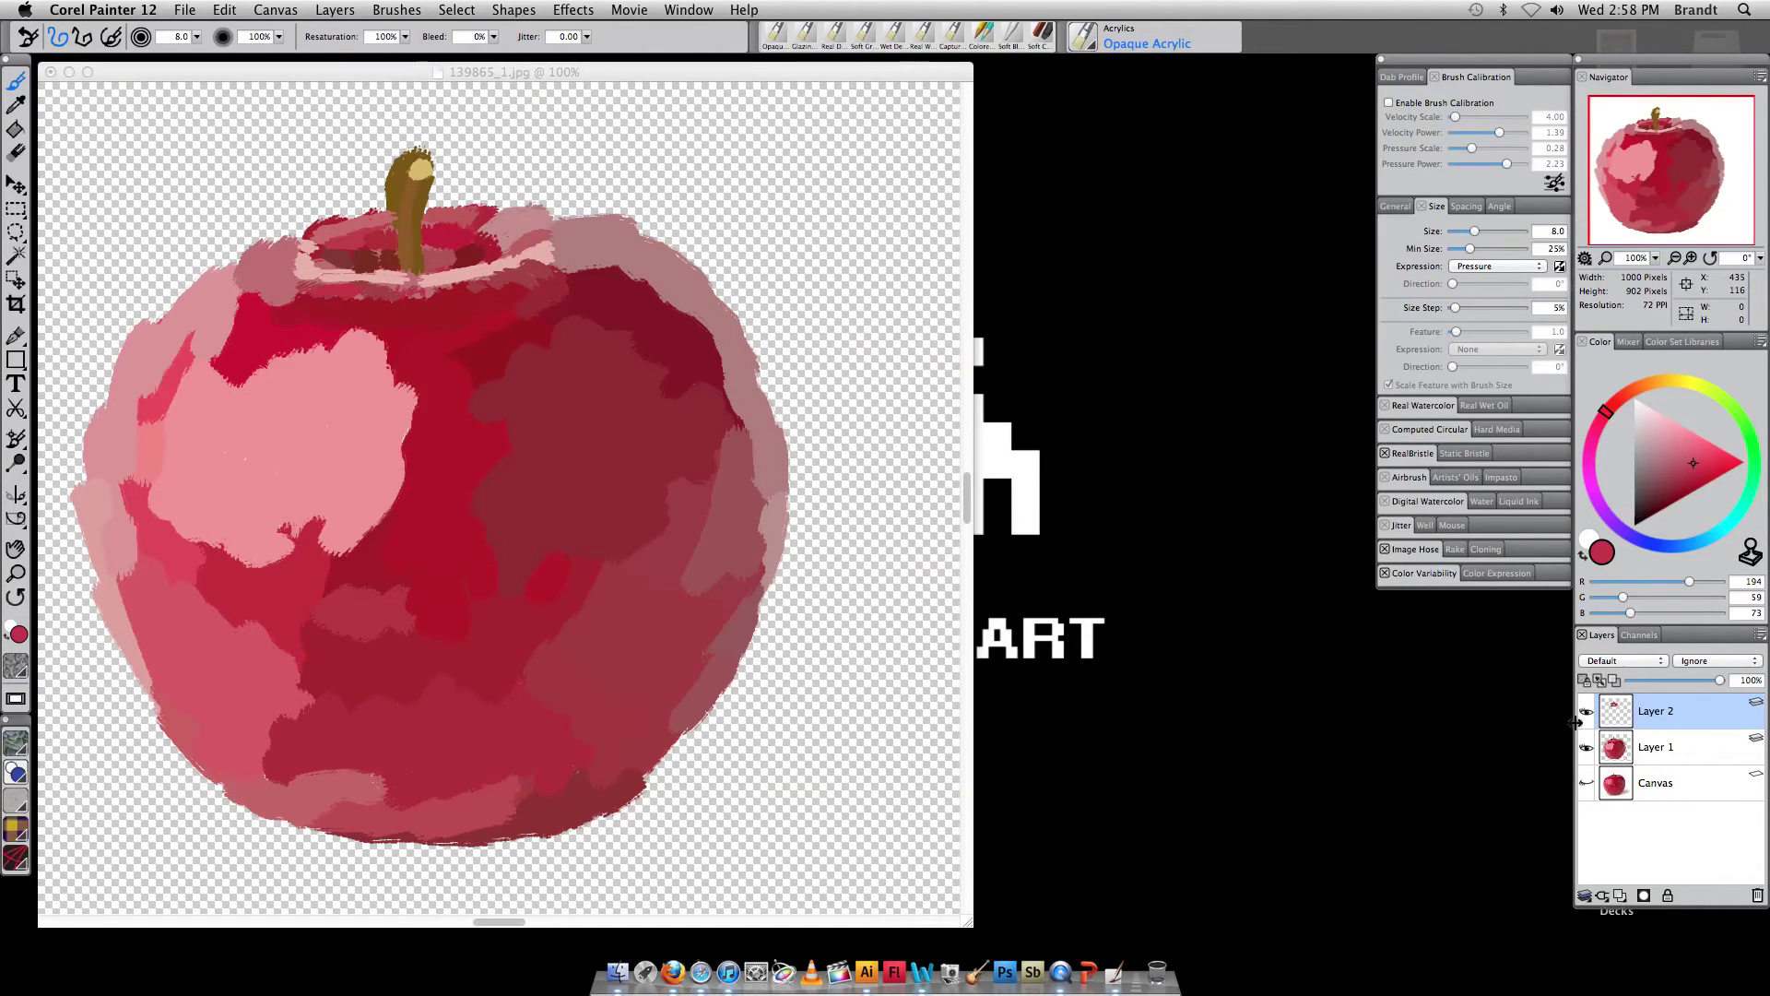
{"action": "left_click", "coordinate": [1587, 713]}
{"action": "left_click", "coordinate": [1586, 712]}
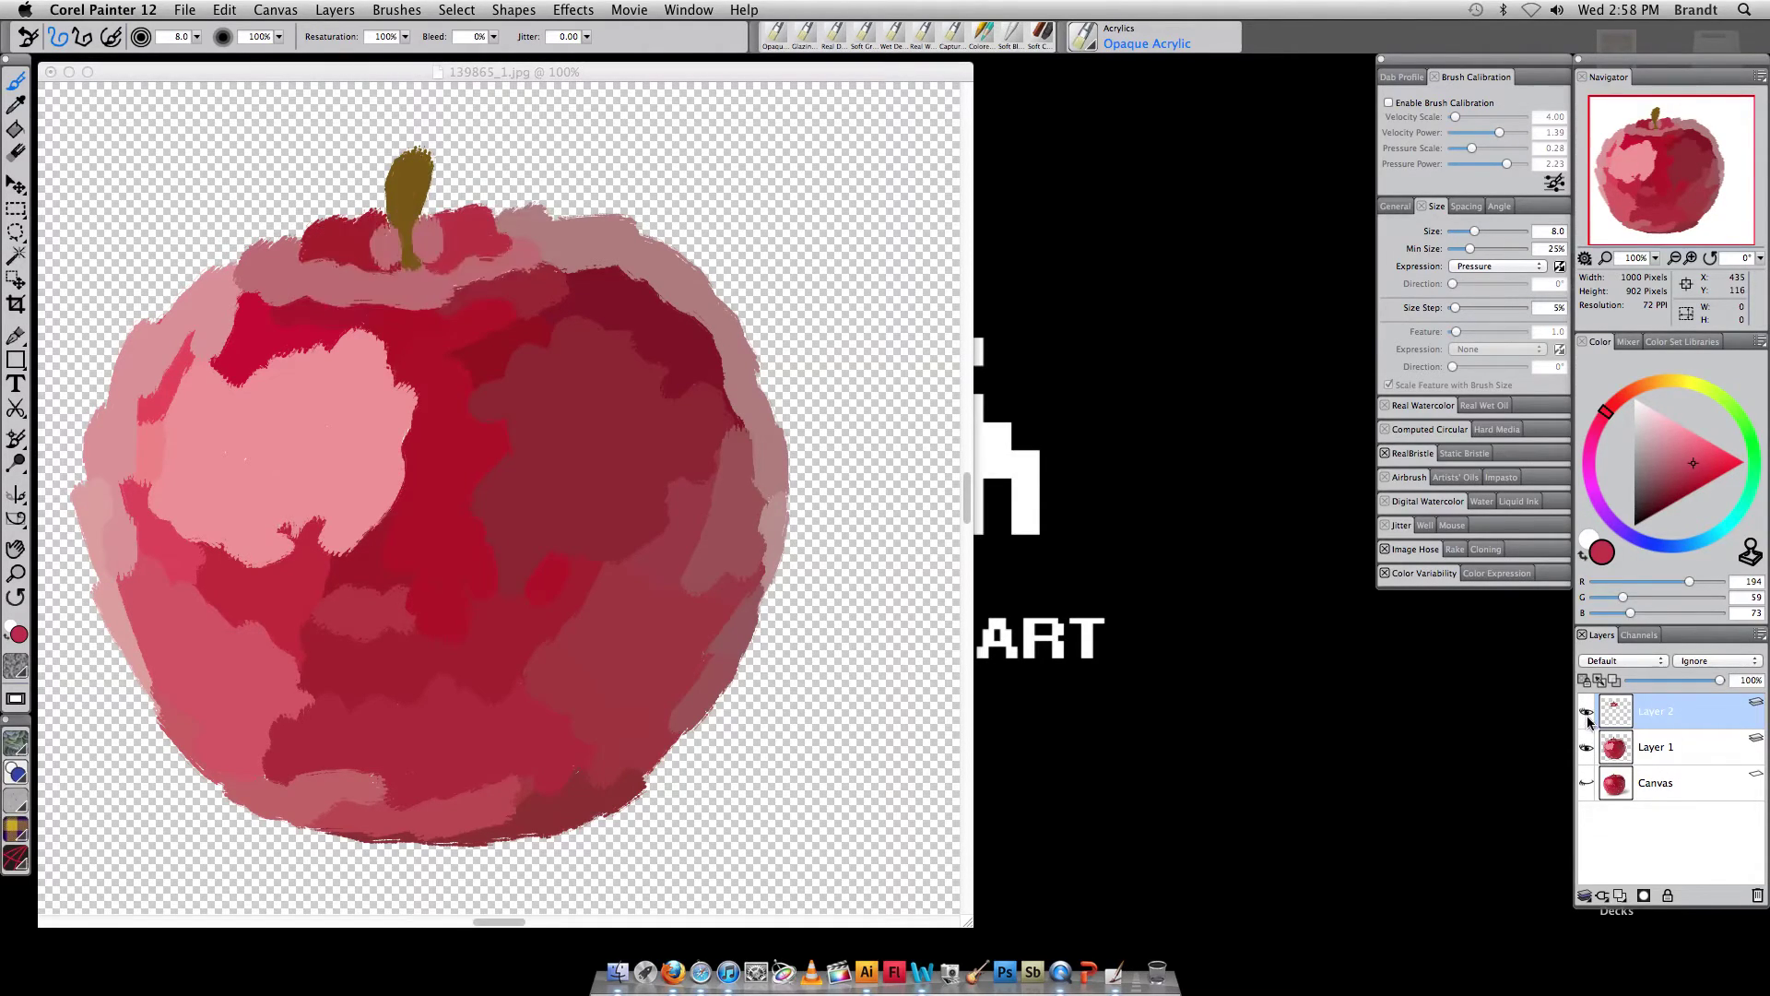
{"action": "left_click", "coordinate": [1587, 714]}
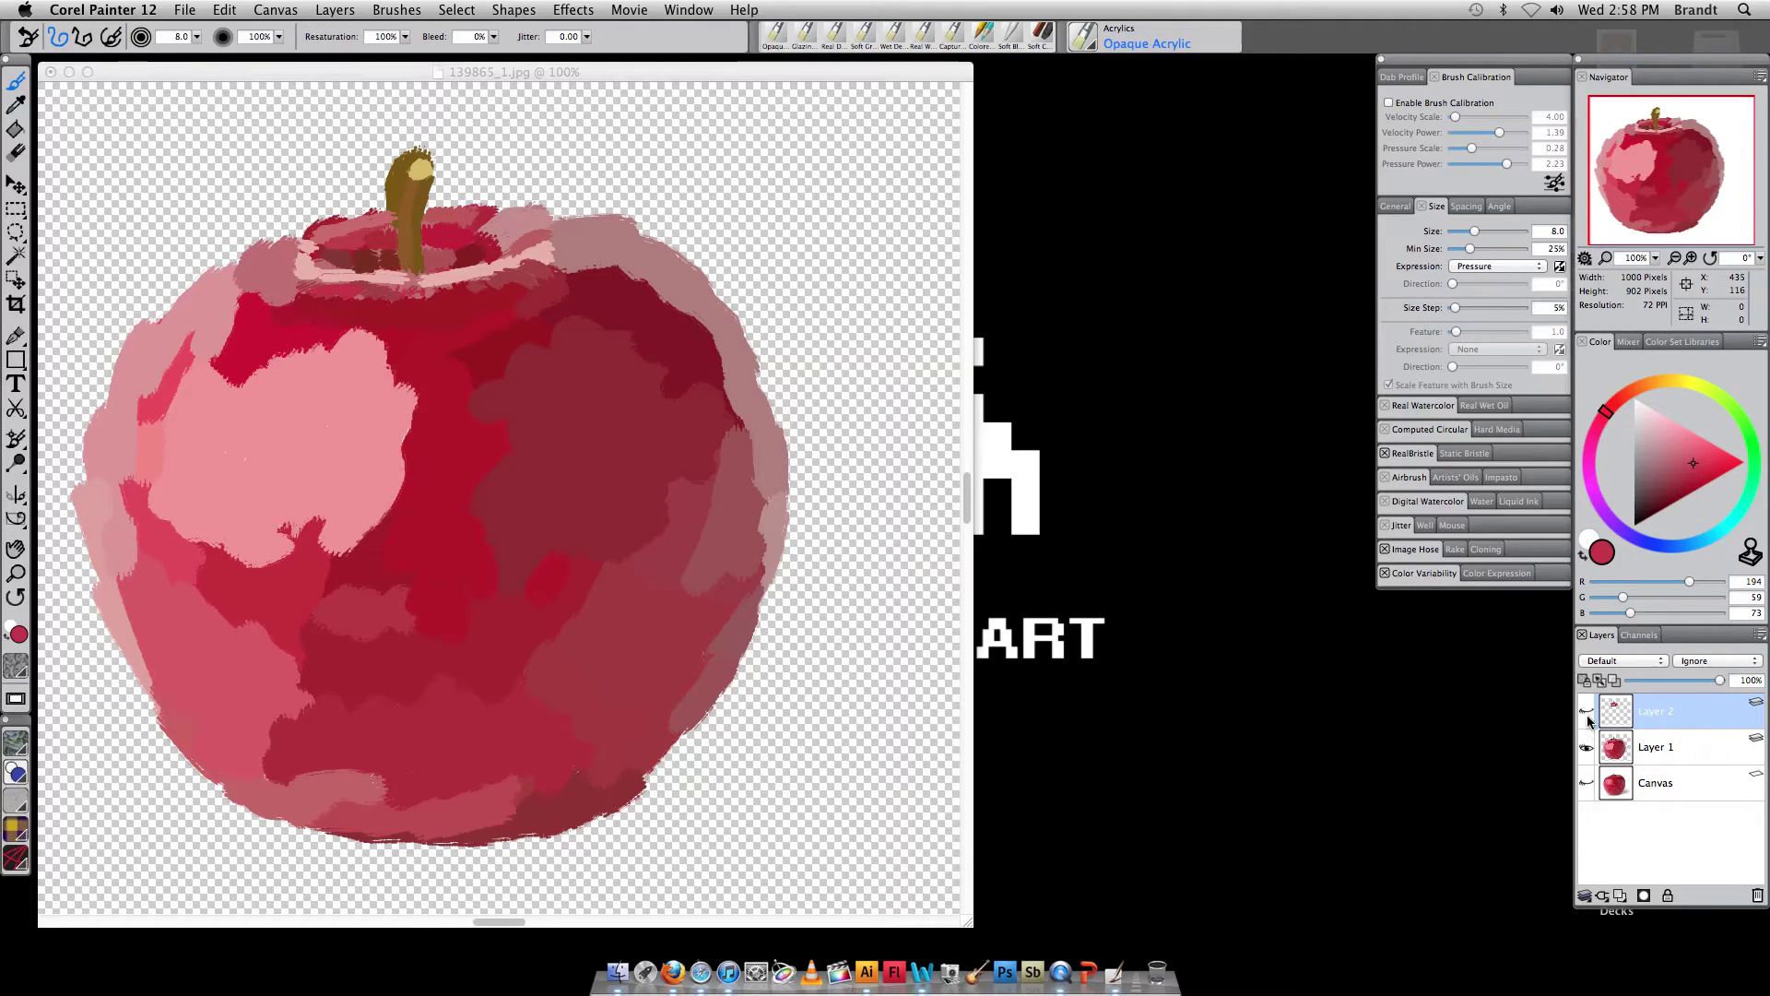
{"action": "left_click", "coordinate": [1586, 713]}
{"action": "left_click", "coordinate": [1654, 751]}
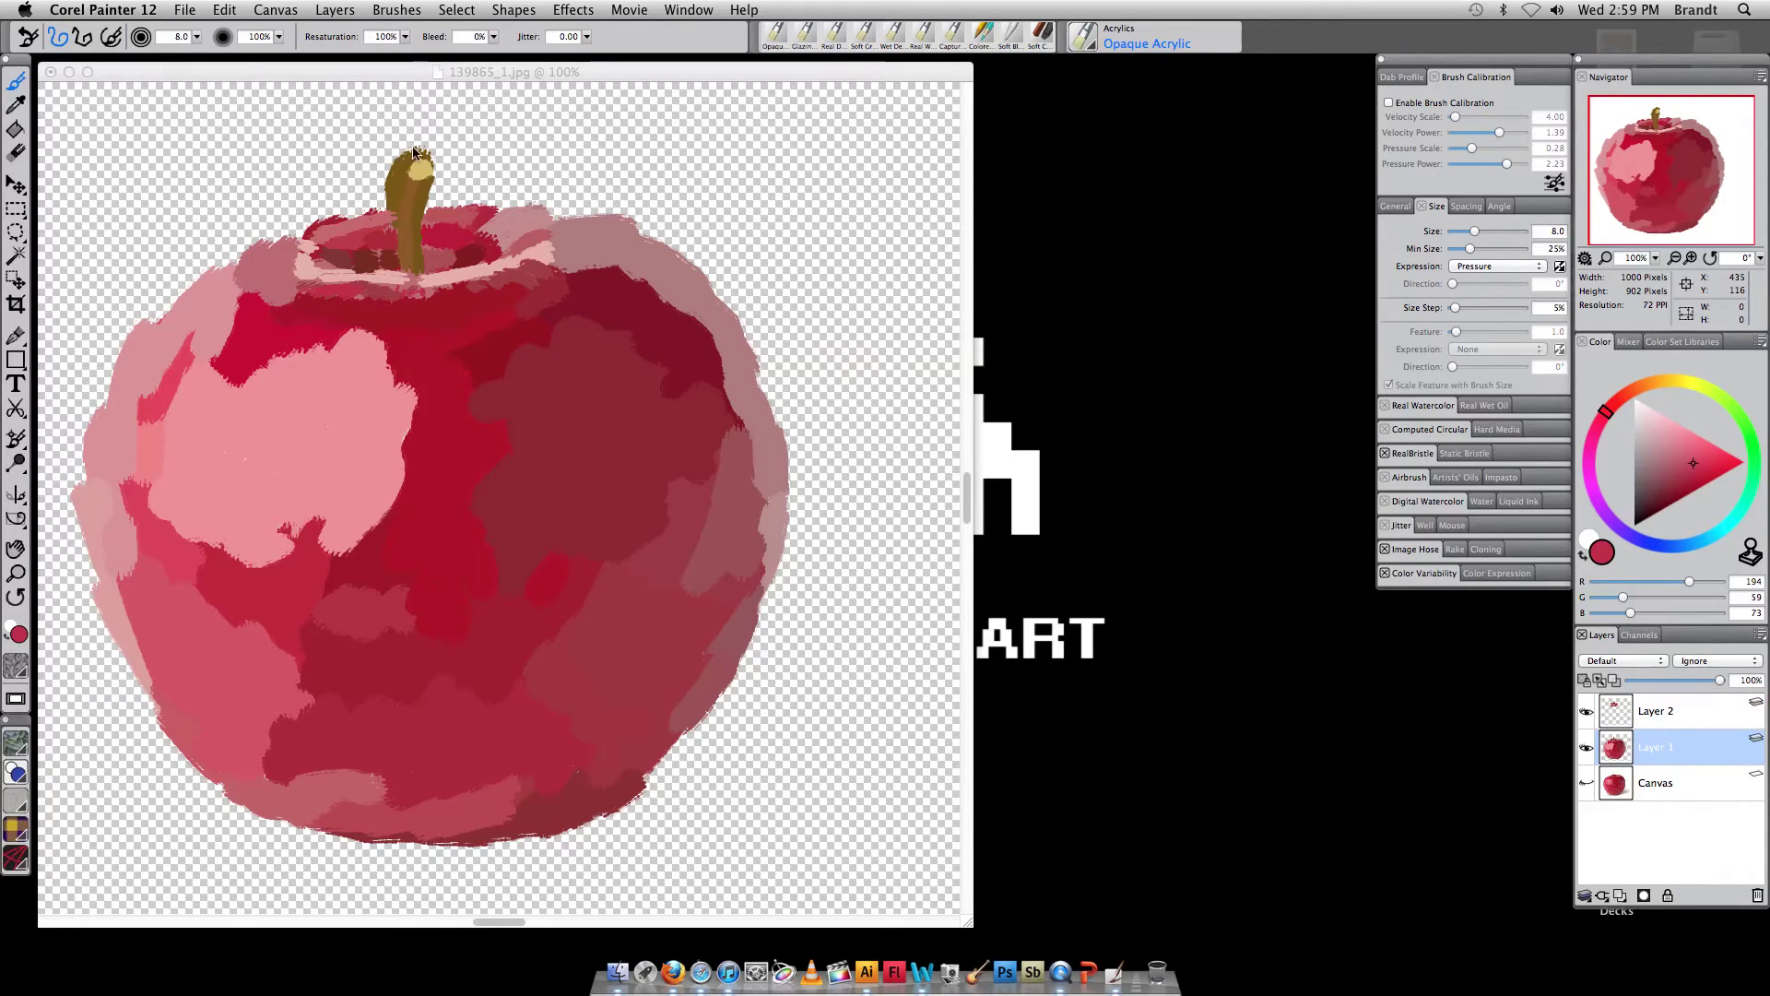
Zoom in on the stem and paint light-brown dabs on its left side
{"action": "key", "text": "m"}
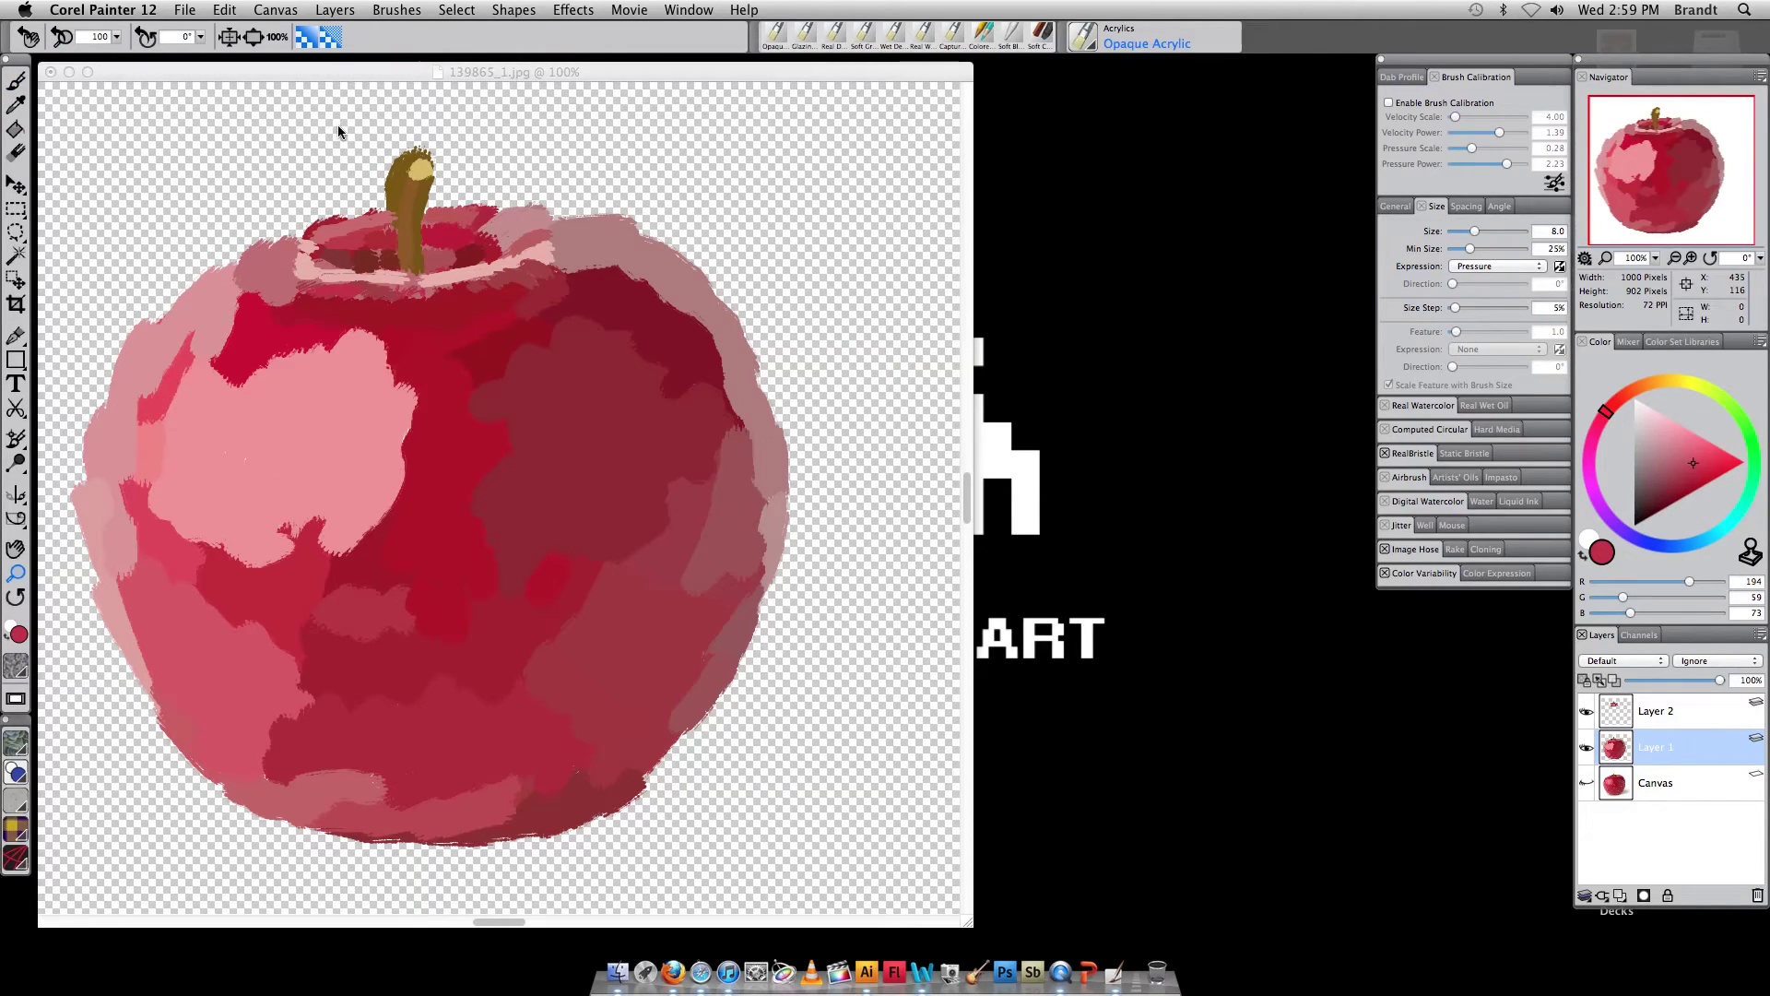
{"action": "left_click", "coordinate": [353, 137]}
{"action": "left_click_drag", "start_coordinate": [353, 138], "coordinate": [524, 344]}
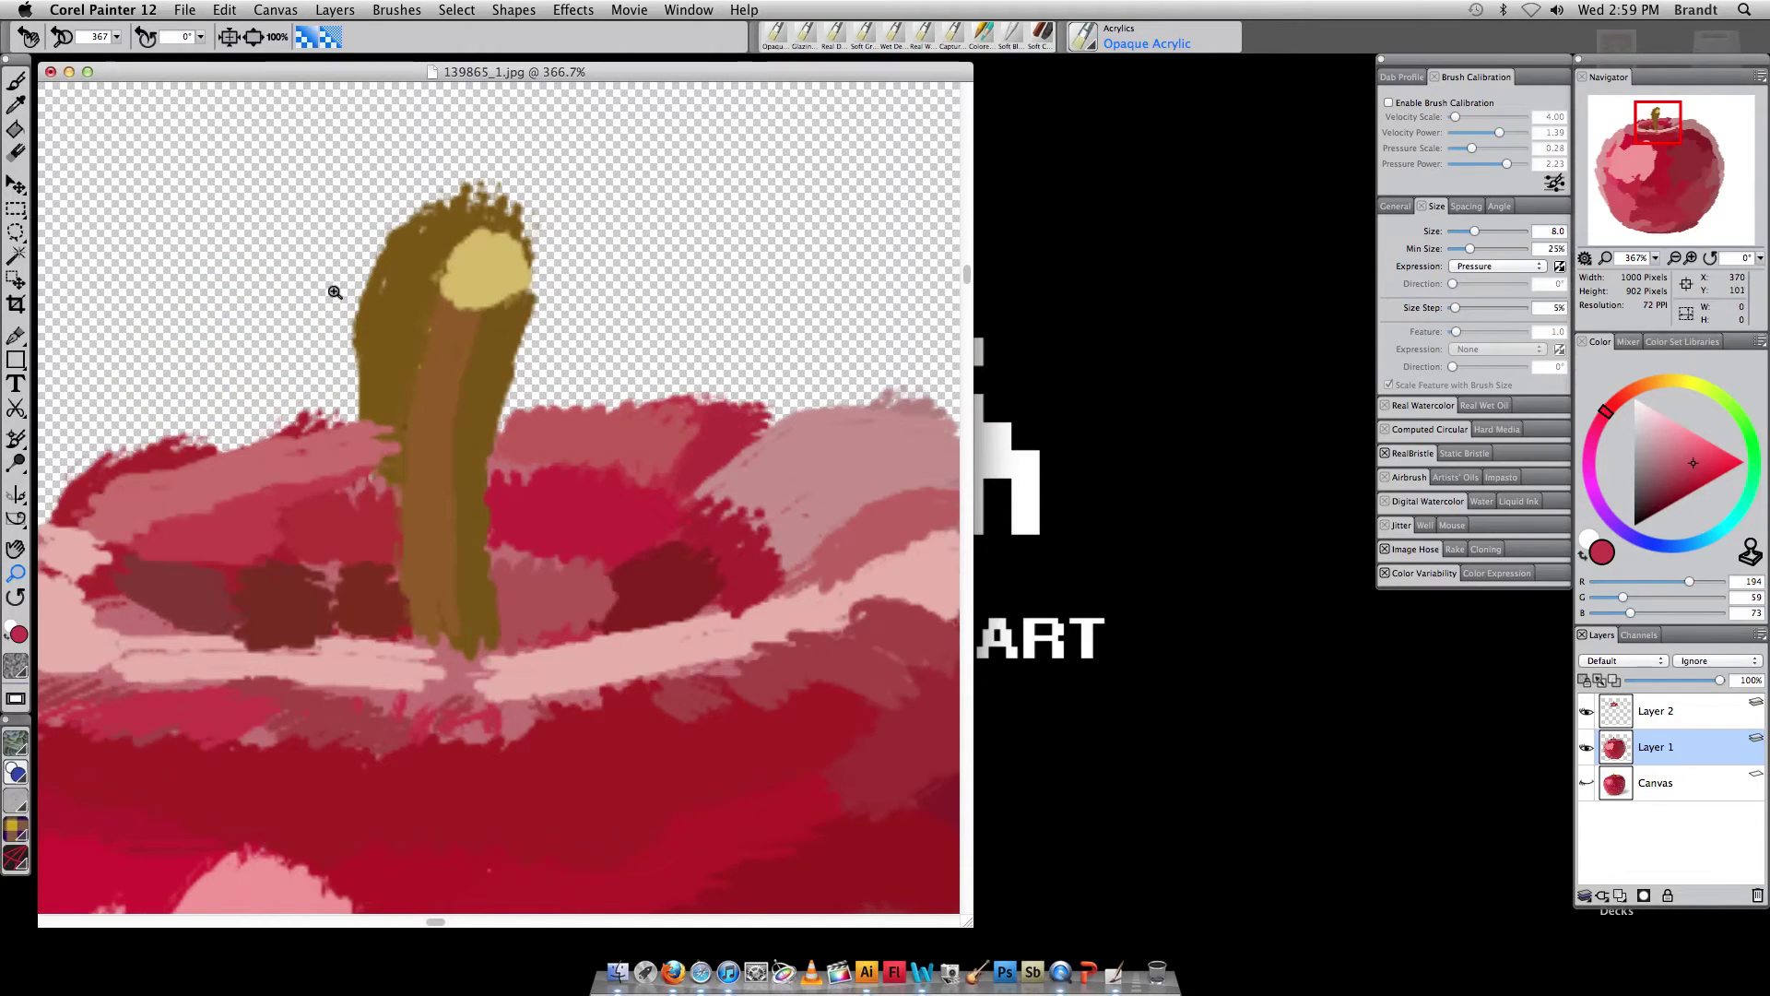
{"action": "key", "text": "b"}
{"action": "left_click", "coordinate": [452, 328], "text": "alt"}
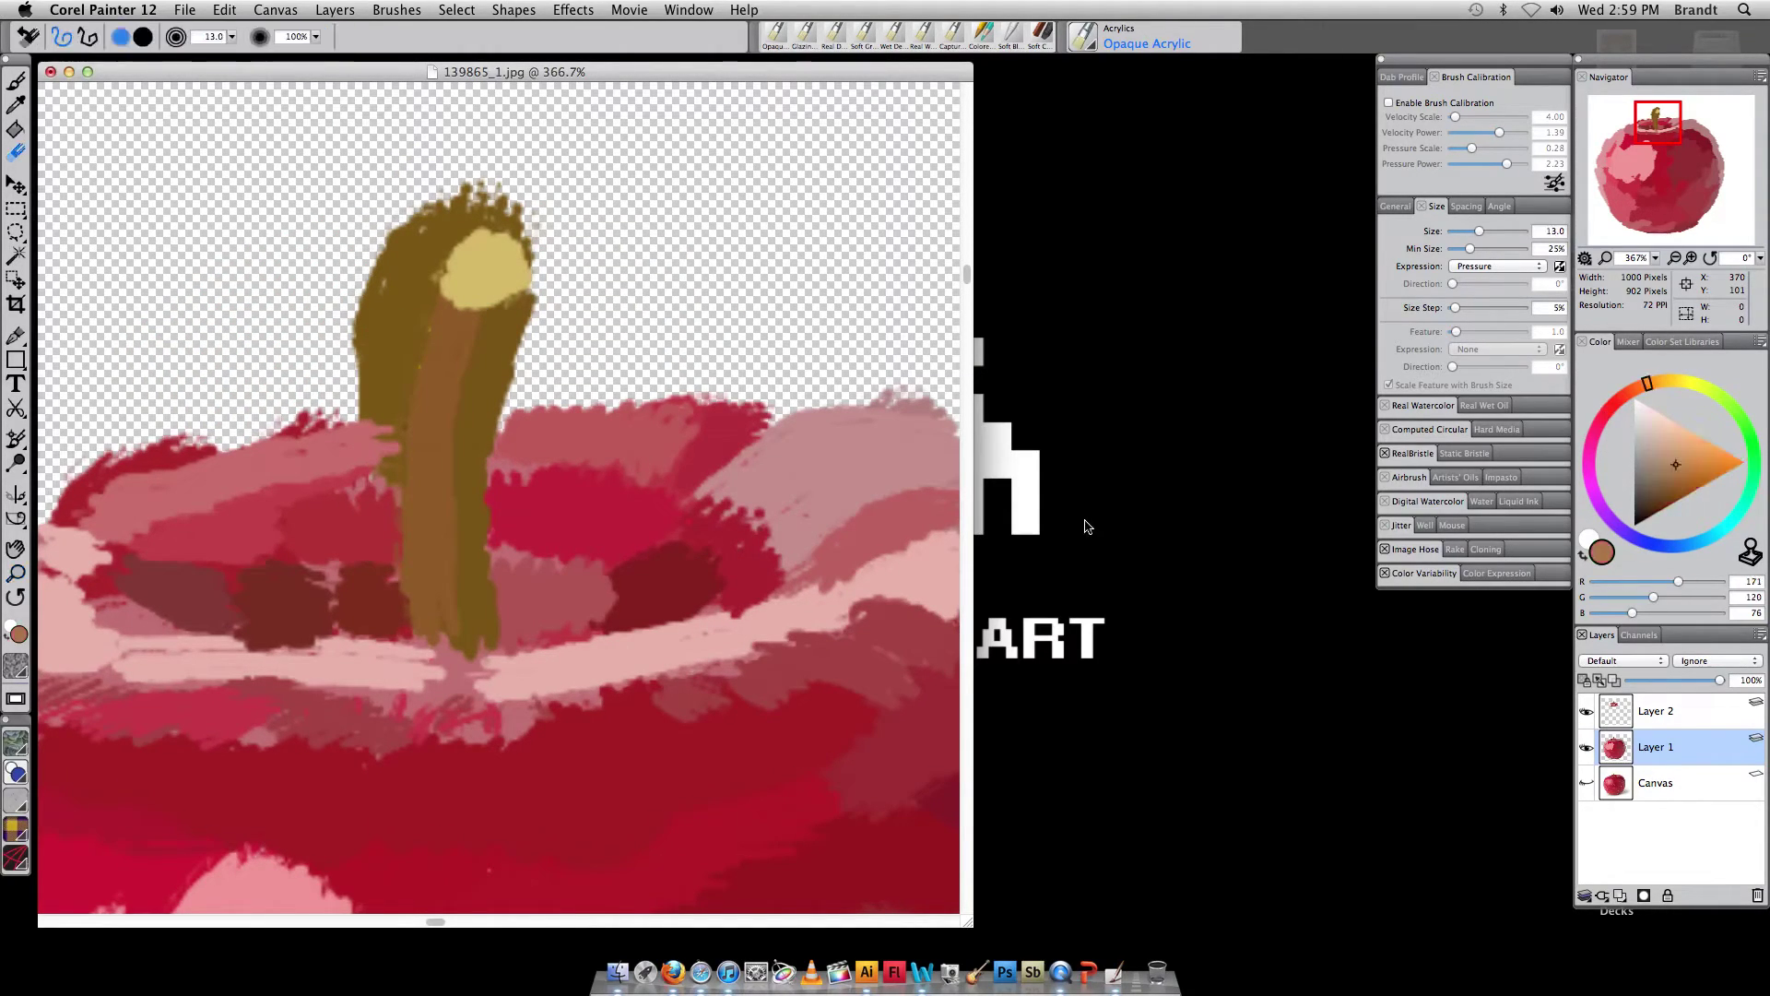
{"action": "mouse_move", "coordinate": [386, 344]}
{"action": "left_mouse_down"}
{"action": "mouse_move", "coordinate": [426, 251]}
{"action": "mouse_move", "coordinate": [390, 253]}
{"action": "left_mouse_up"}
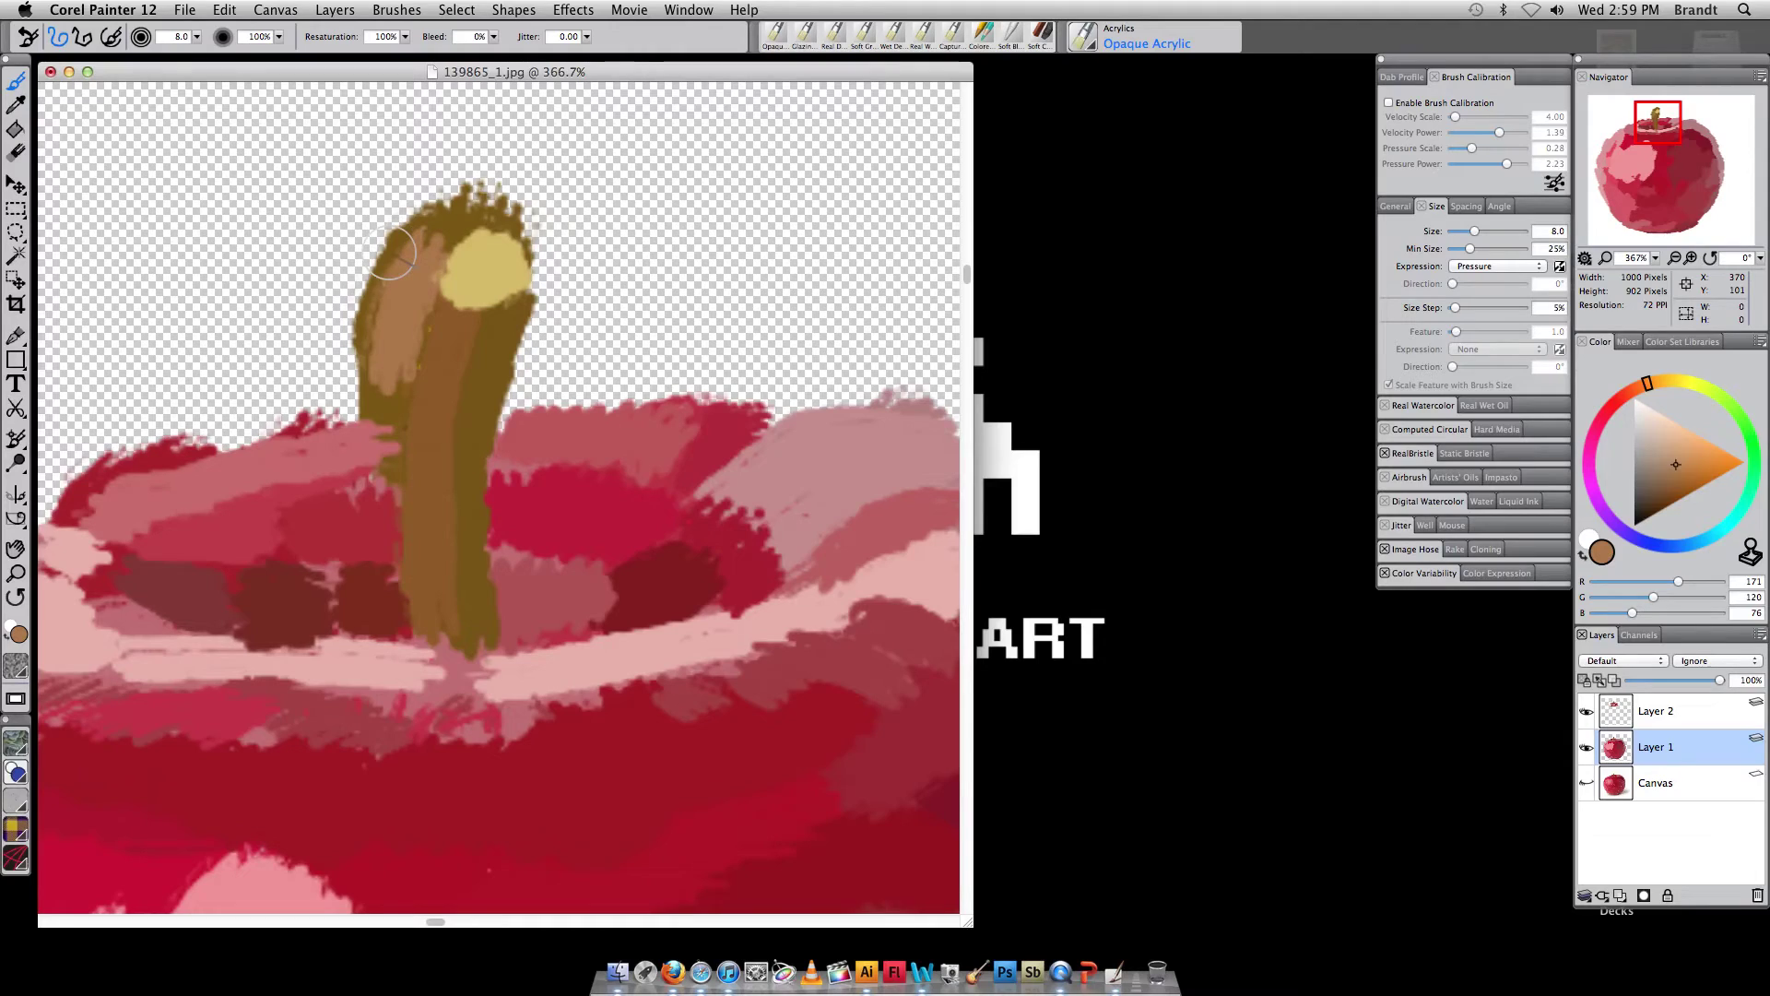
Erase the light-brown strokes from the stem's left side with the Eraser
{"action": "key", "text": "m"}
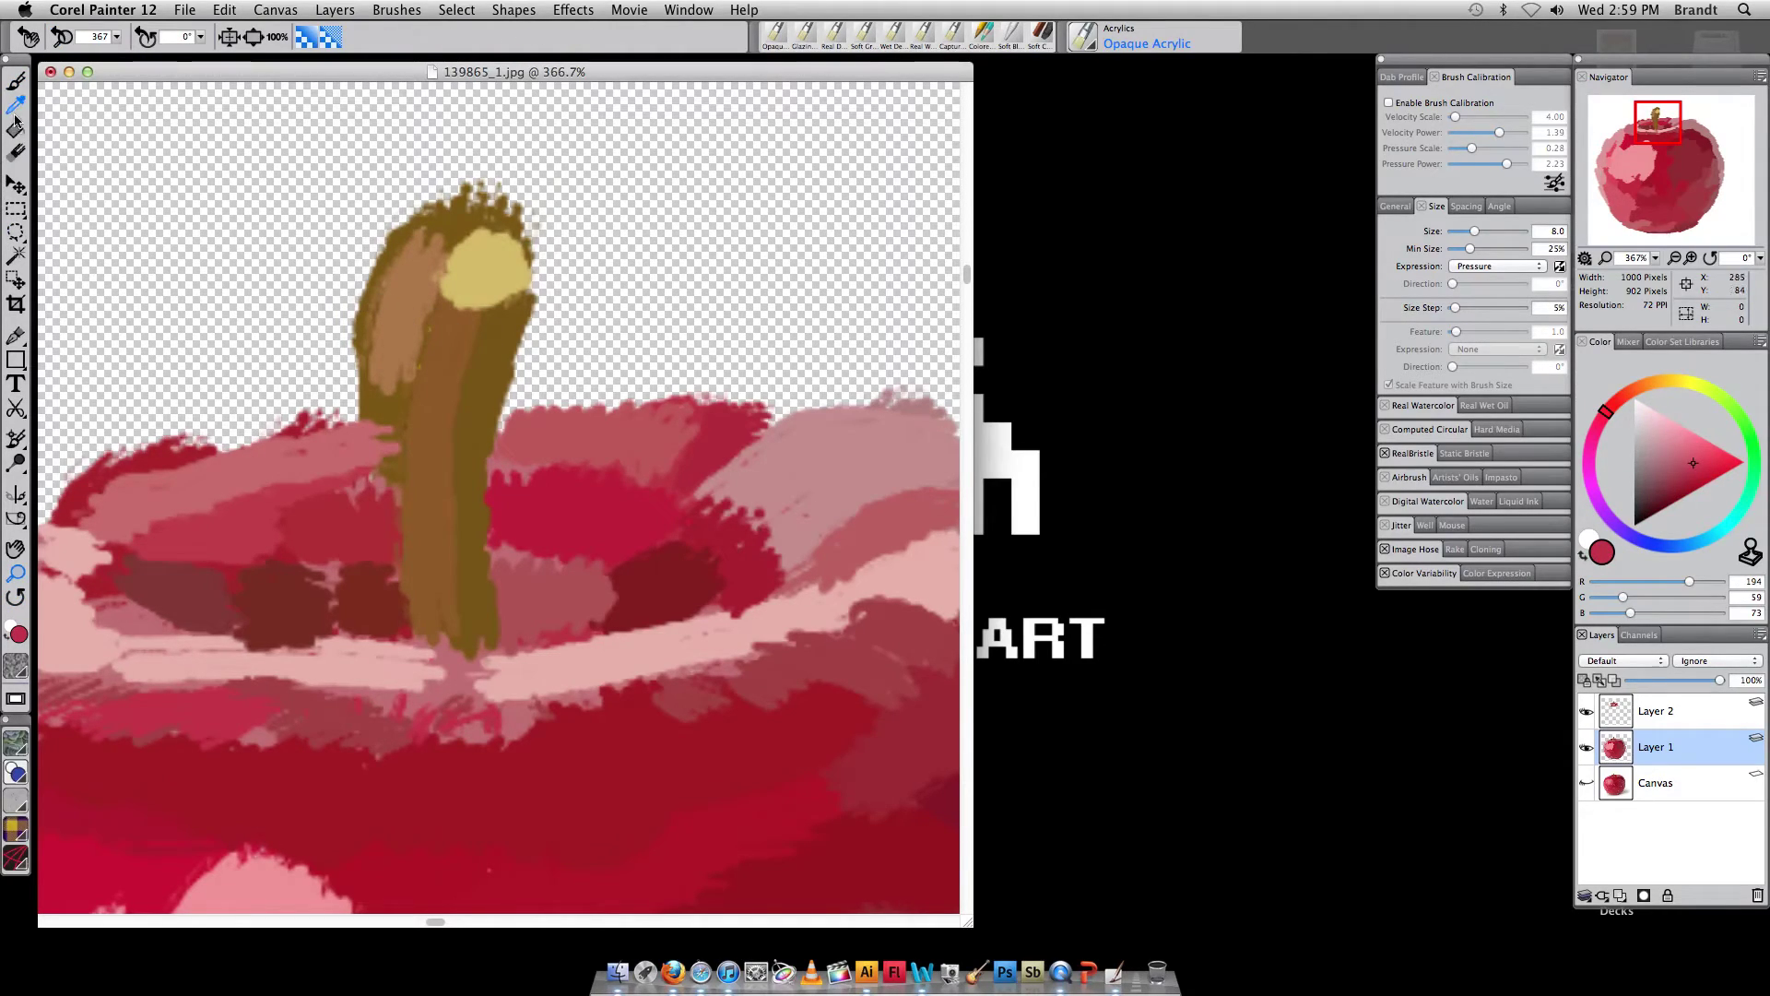
{"action": "left_click", "coordinate": [25, 163]}
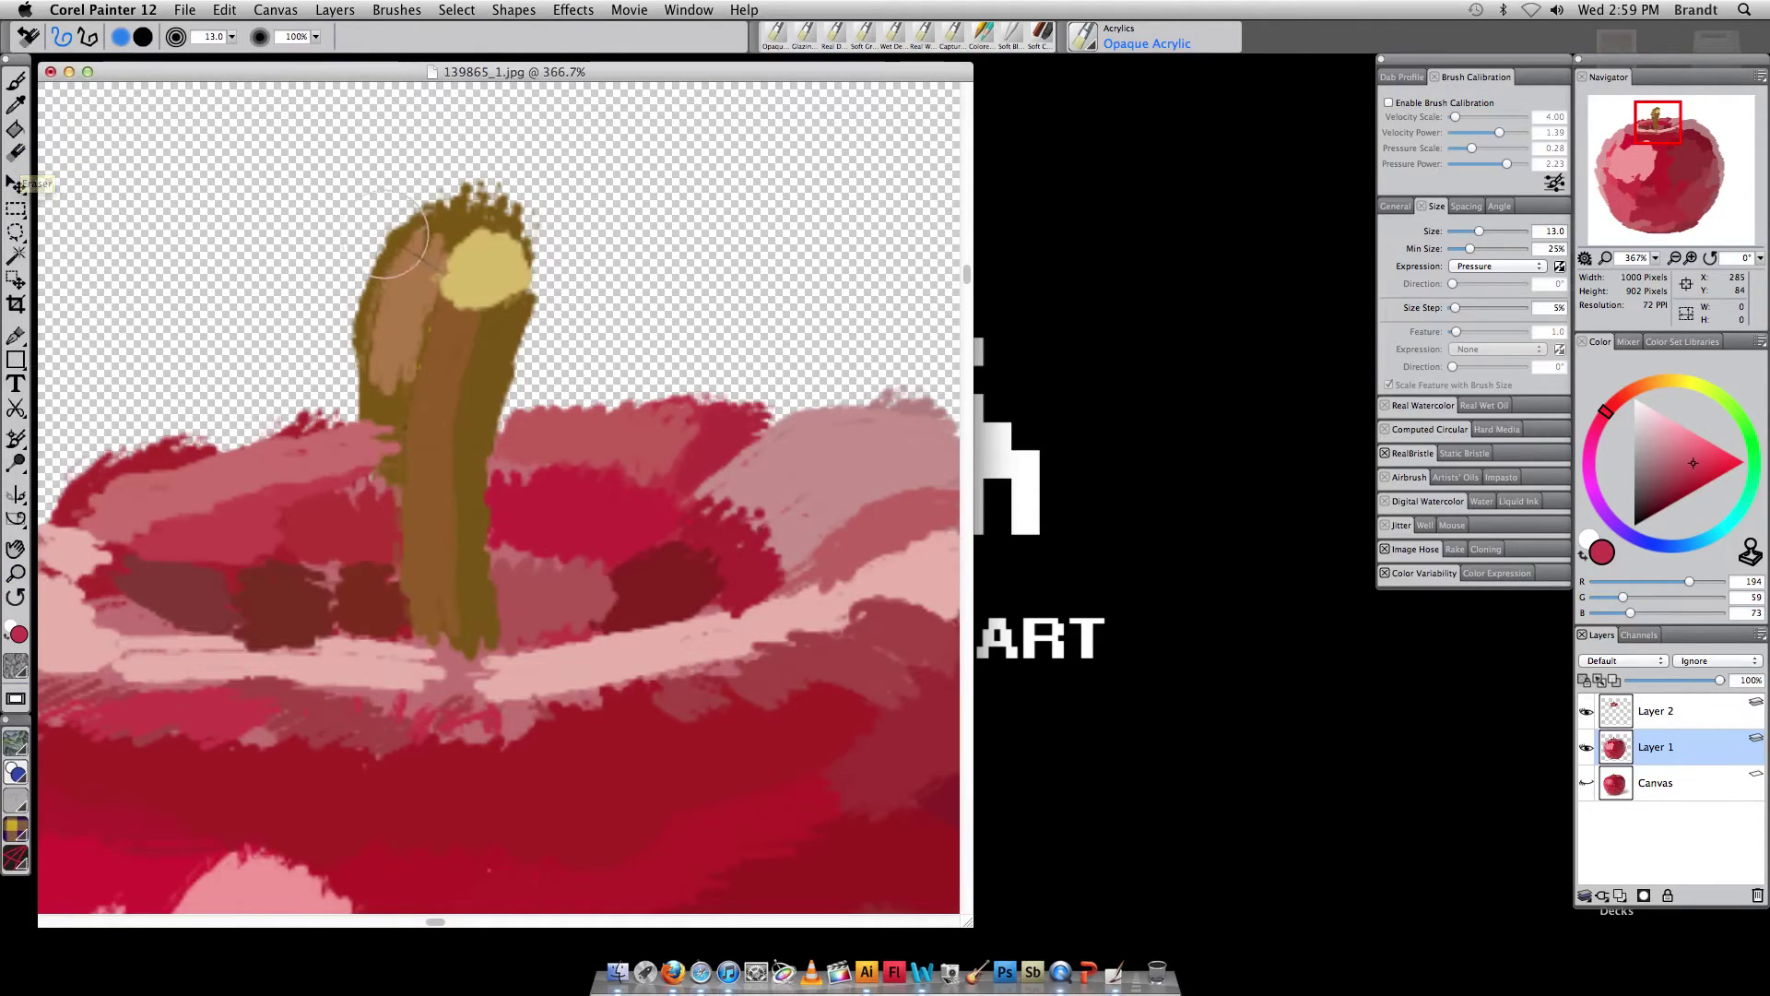
{"action": "mouse_move", "coordinate": [392, 272]}
{"action": "left_mouse_down"}
{"action": "mouse_move", "coordinate": [397, 364]}
{"action": "mouse_move", "coordinate": [416, 217]}
{"action": "mouse_move", "coordinate": [478, 170]}
{"action": "mouse_move", "coordinate": [436, 214]}
{"action": "mouse_move", "coordinate": [466, 184]}
{"action": "mouse_move", "coordinate": [517, 180]}
{"action": "left_mouse_up"}
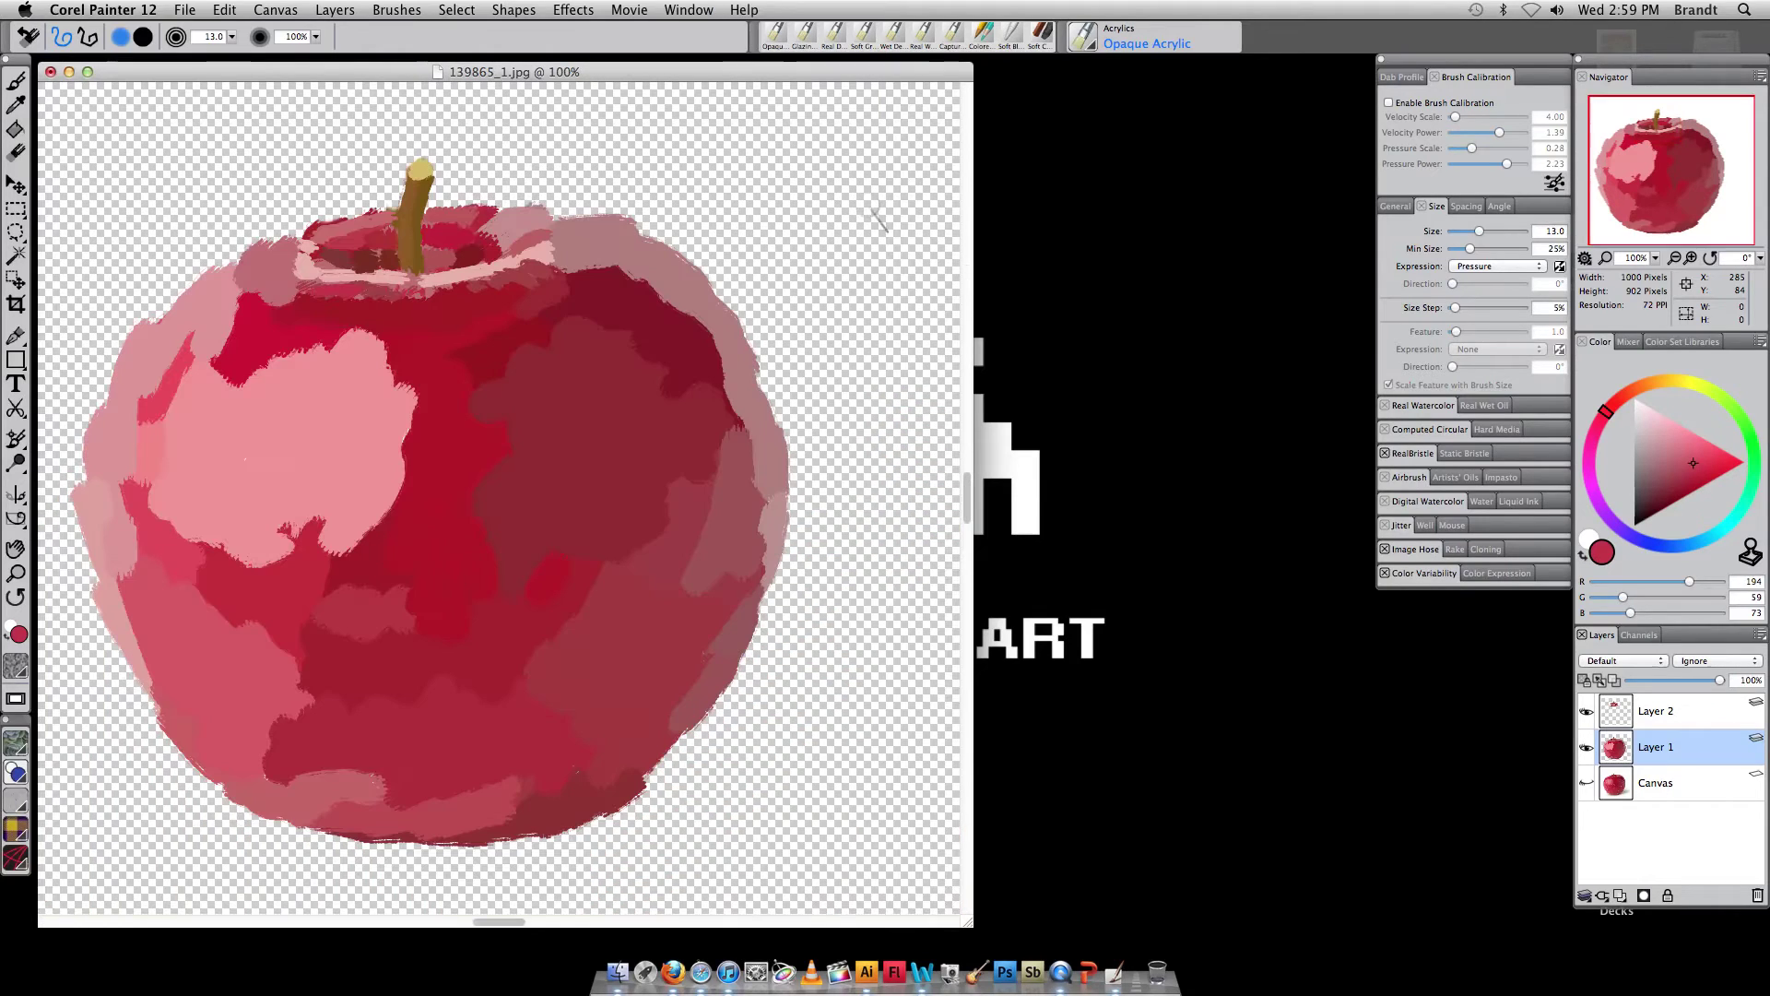
Fit the apple in view, toggle the Canvas background, then zoom in on the upper-right edge
{"action": "key", "text": "super+alt+0"}
{"action": "left_click", "coordinate": [1584, 789]}
{"action": "left_click", "coordinate": [1583, 789]}
{"action": "left_click", "coordinate": [1584, 790]}
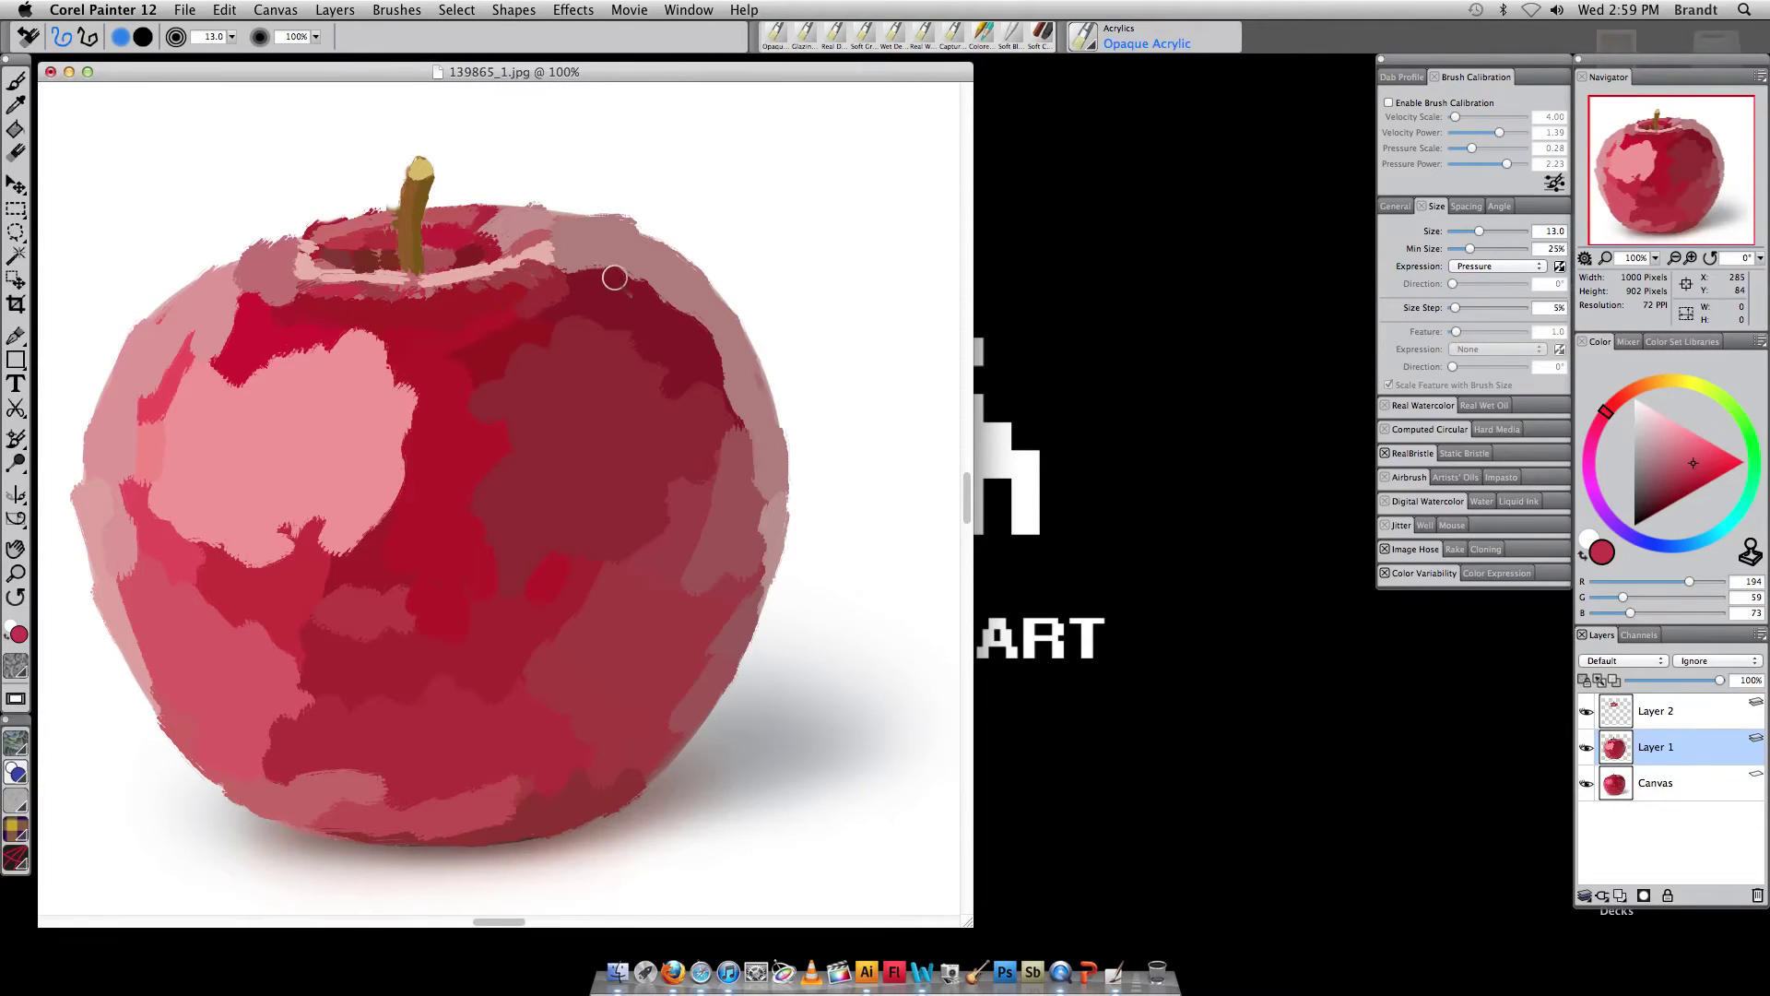
{"action": "key", "text": "m"}
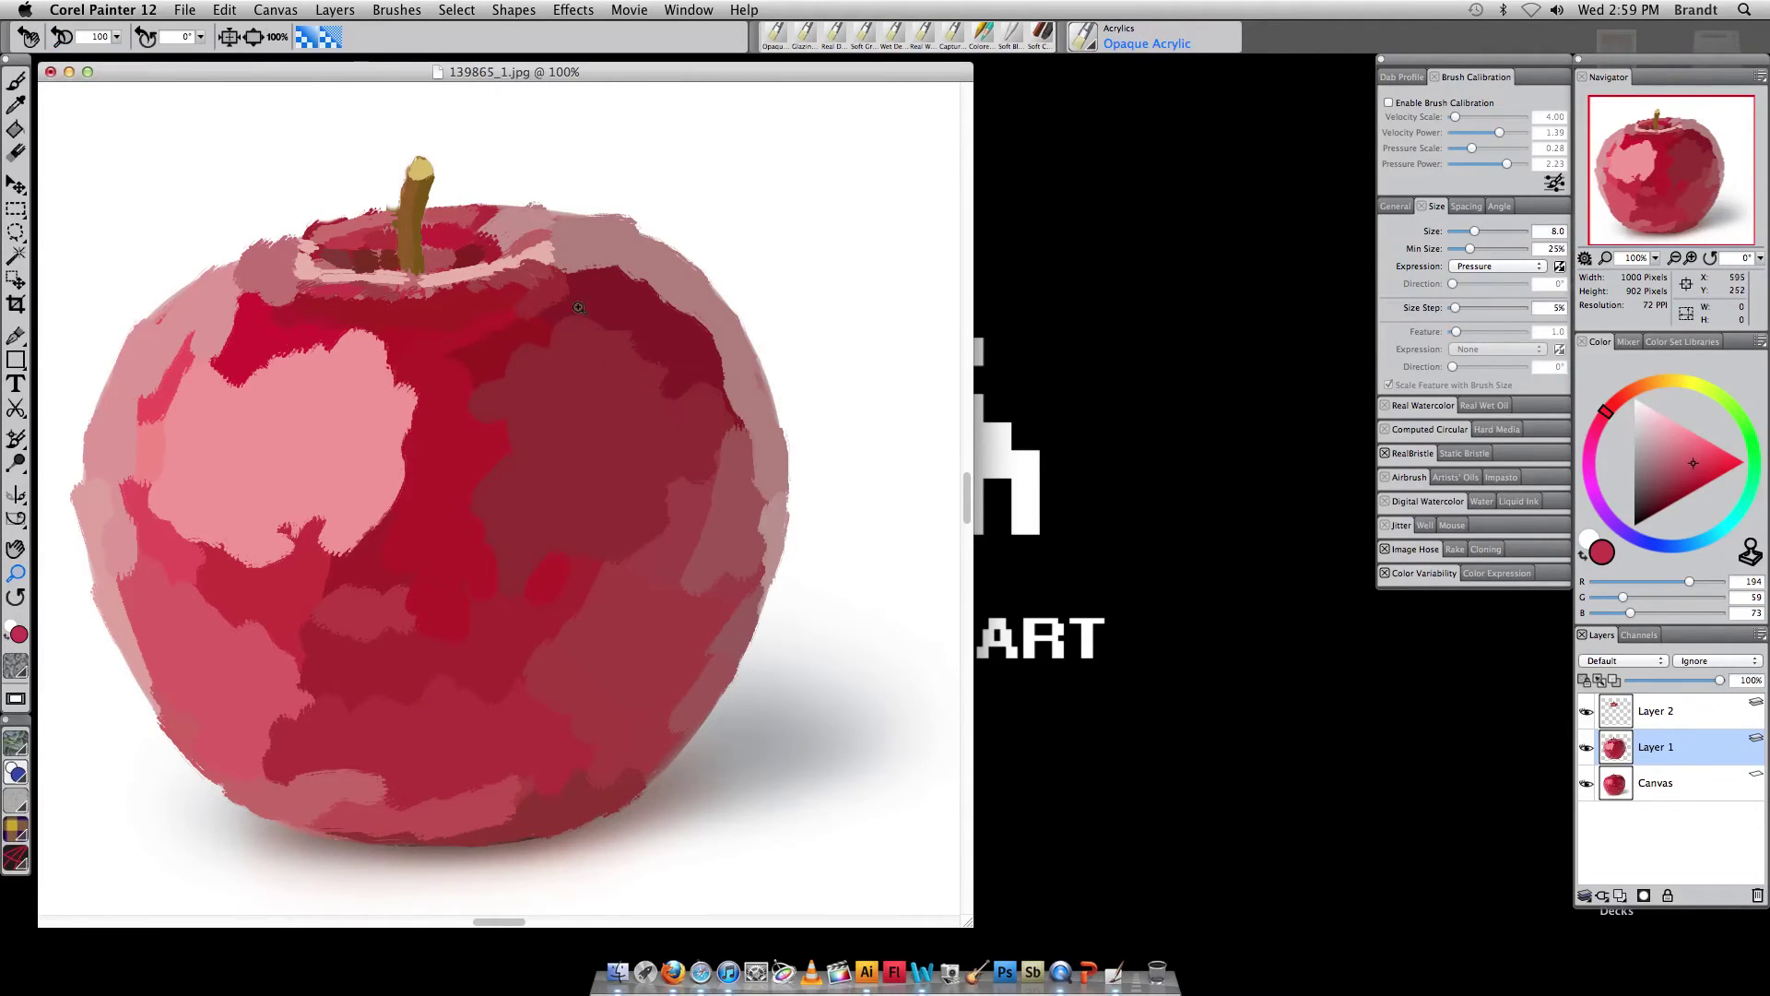
{"action": "left_click_drag", "start_coordinate": [525, 198], "coordinate": [747, 431]}
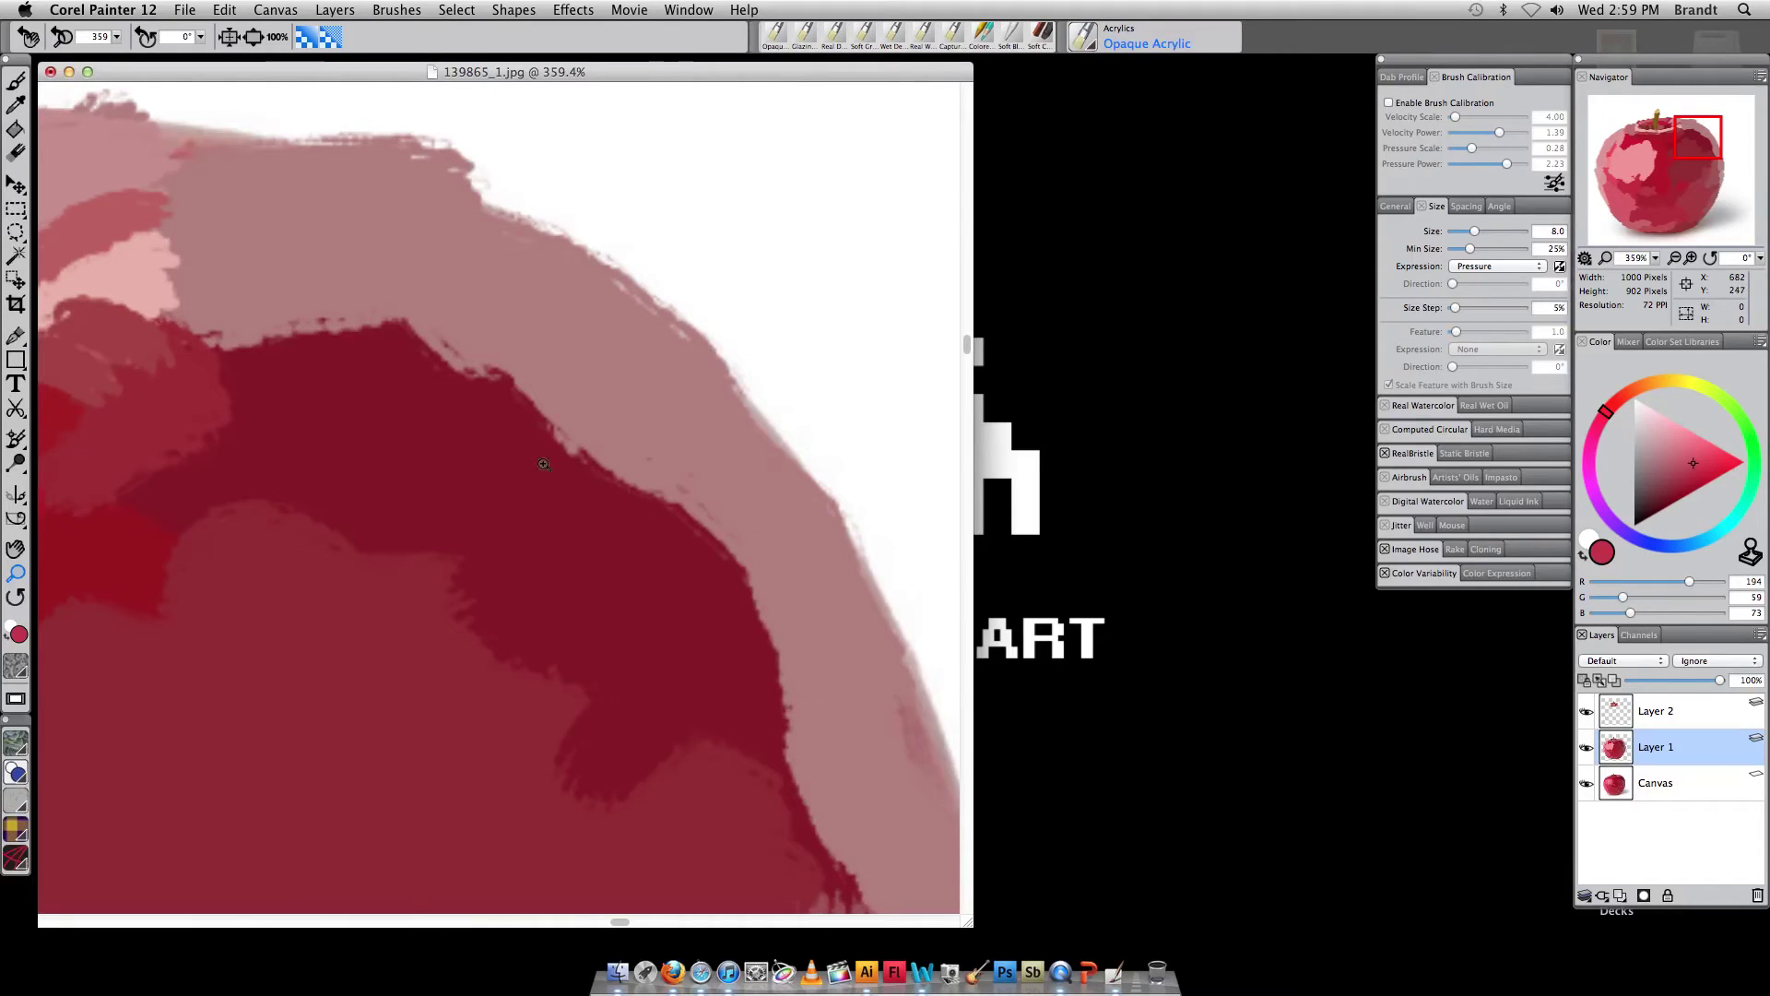
Hide Layer 1's painted blocks and cancel out of Layer 2's attributes without renaming
{"action": "left_click", "coordinate": [1586, 748]}
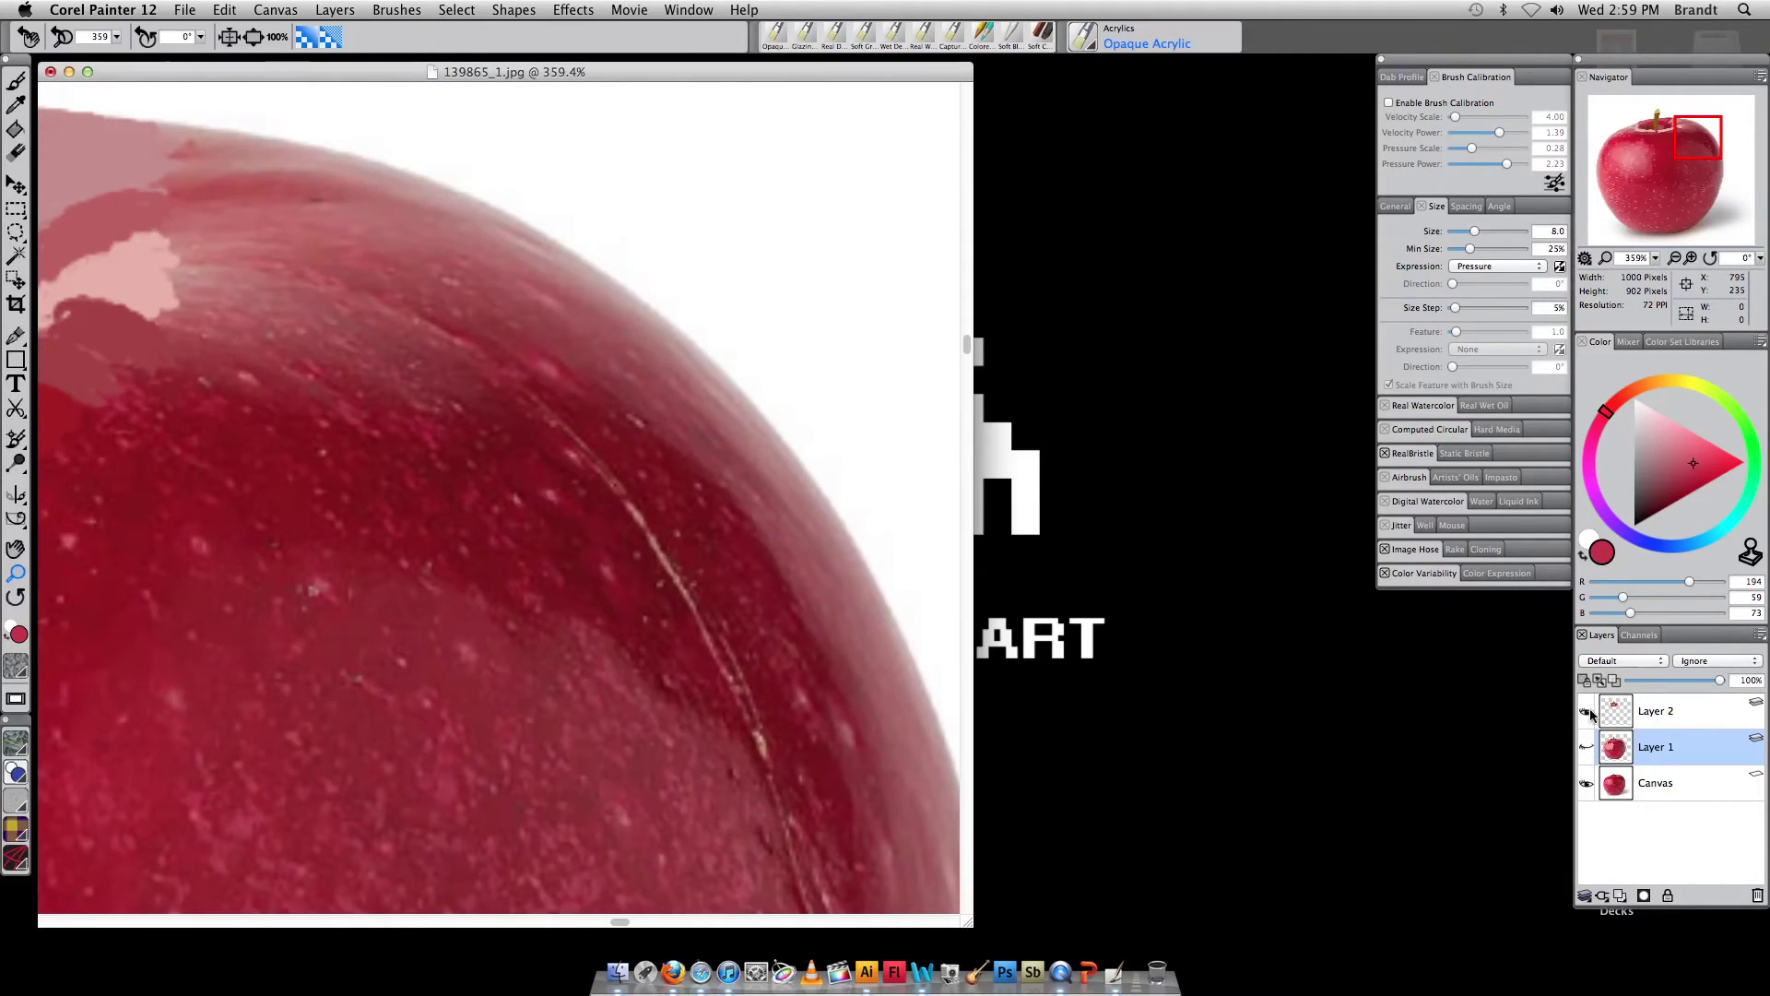
{"action": "double_click", "coordinate": [1676, 717]}
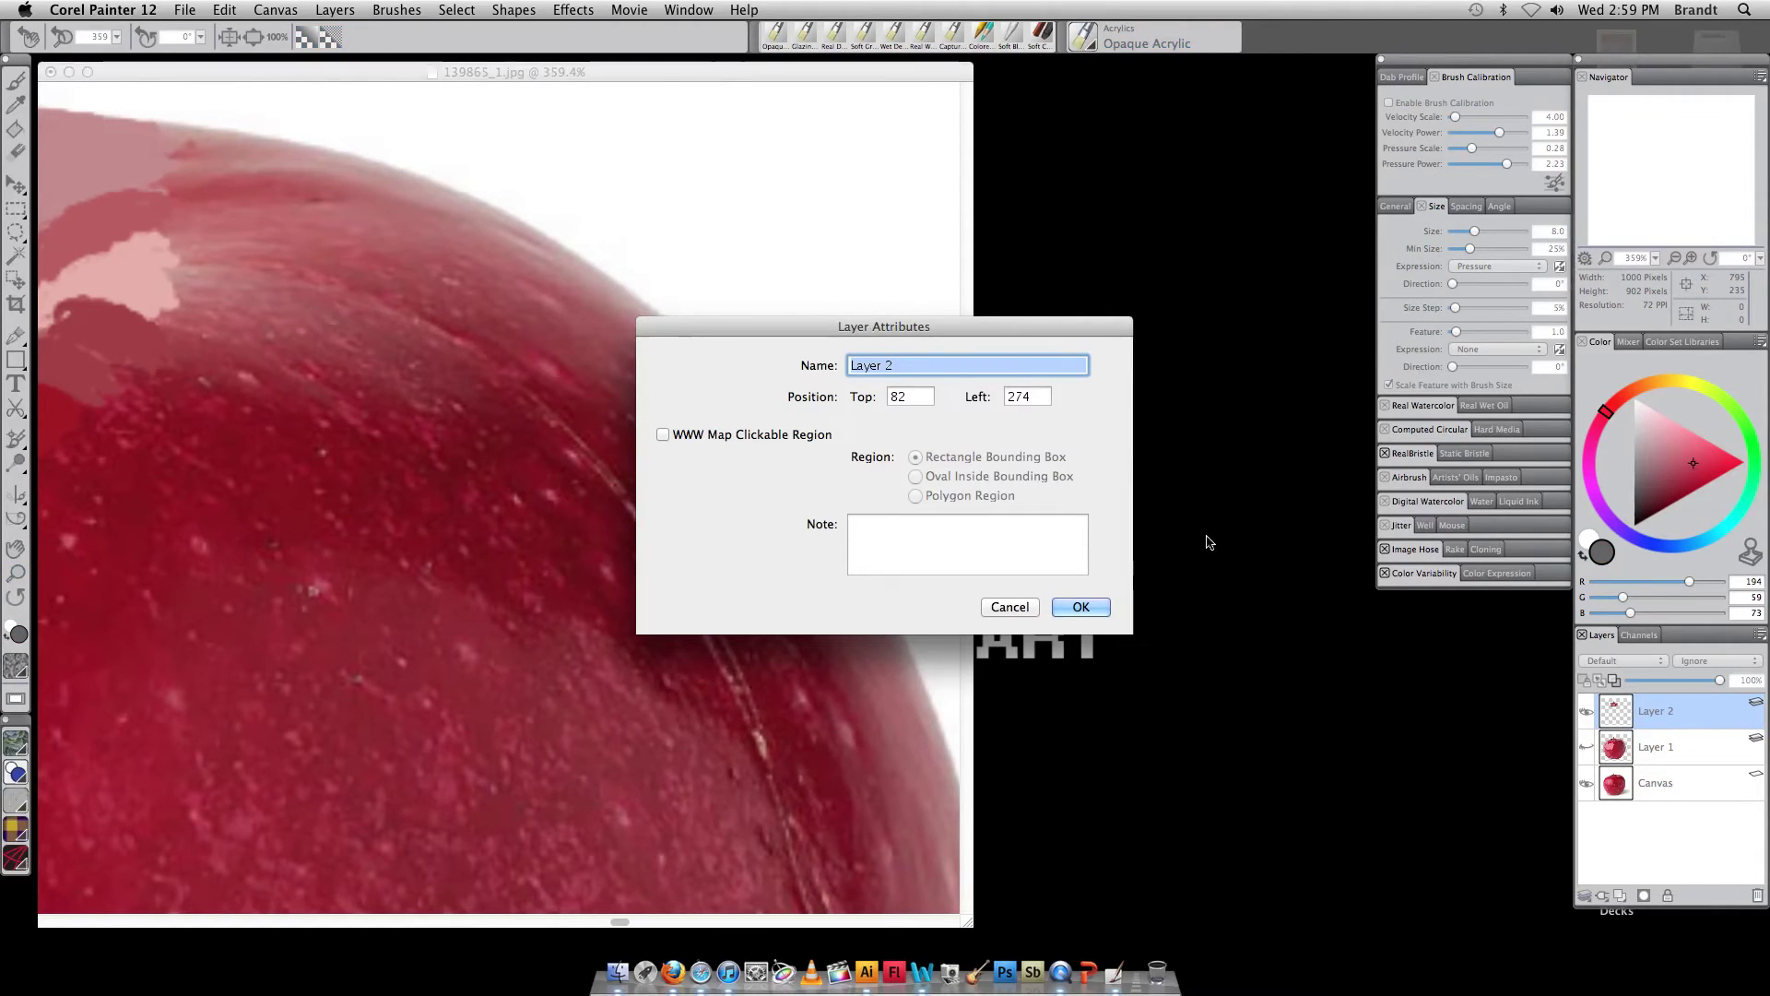
{"action": "key", "text": "BackSpace"}
{"action": "left_click", "coordinate": [1023, 606]}
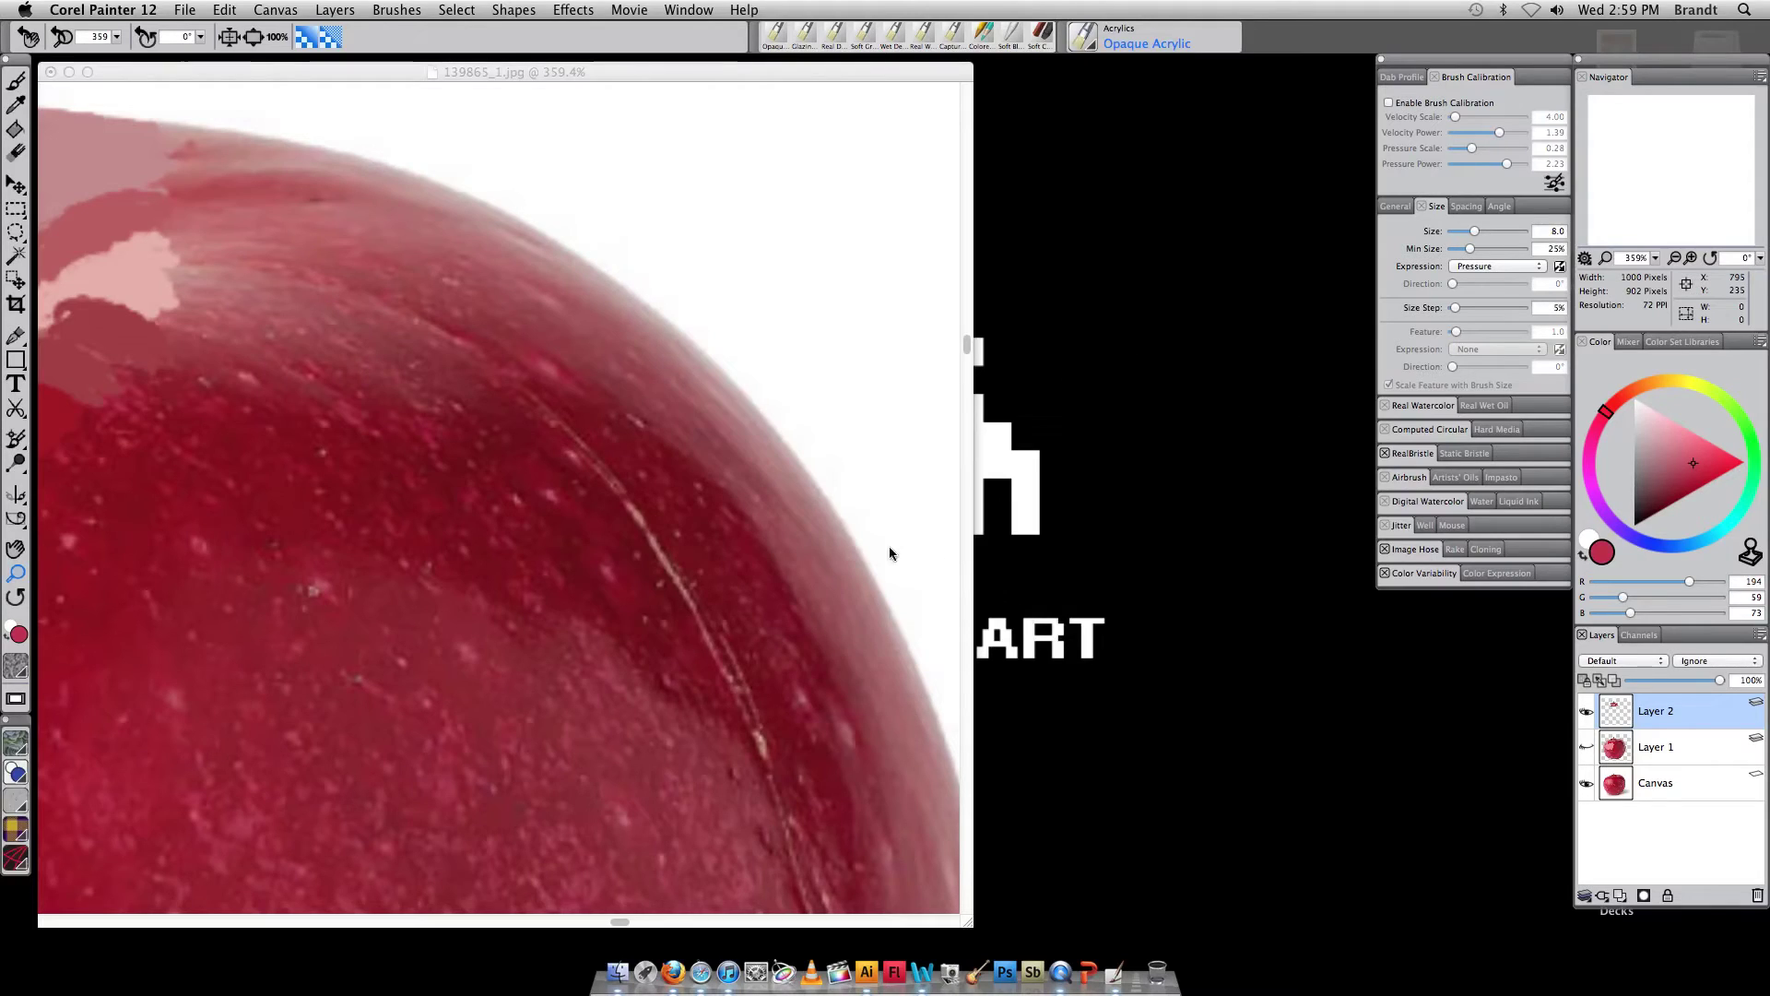
Dab red near the apple's top edge, shrink the brush, and paint pink along the top edge
{"action": "key", "text": "b"}
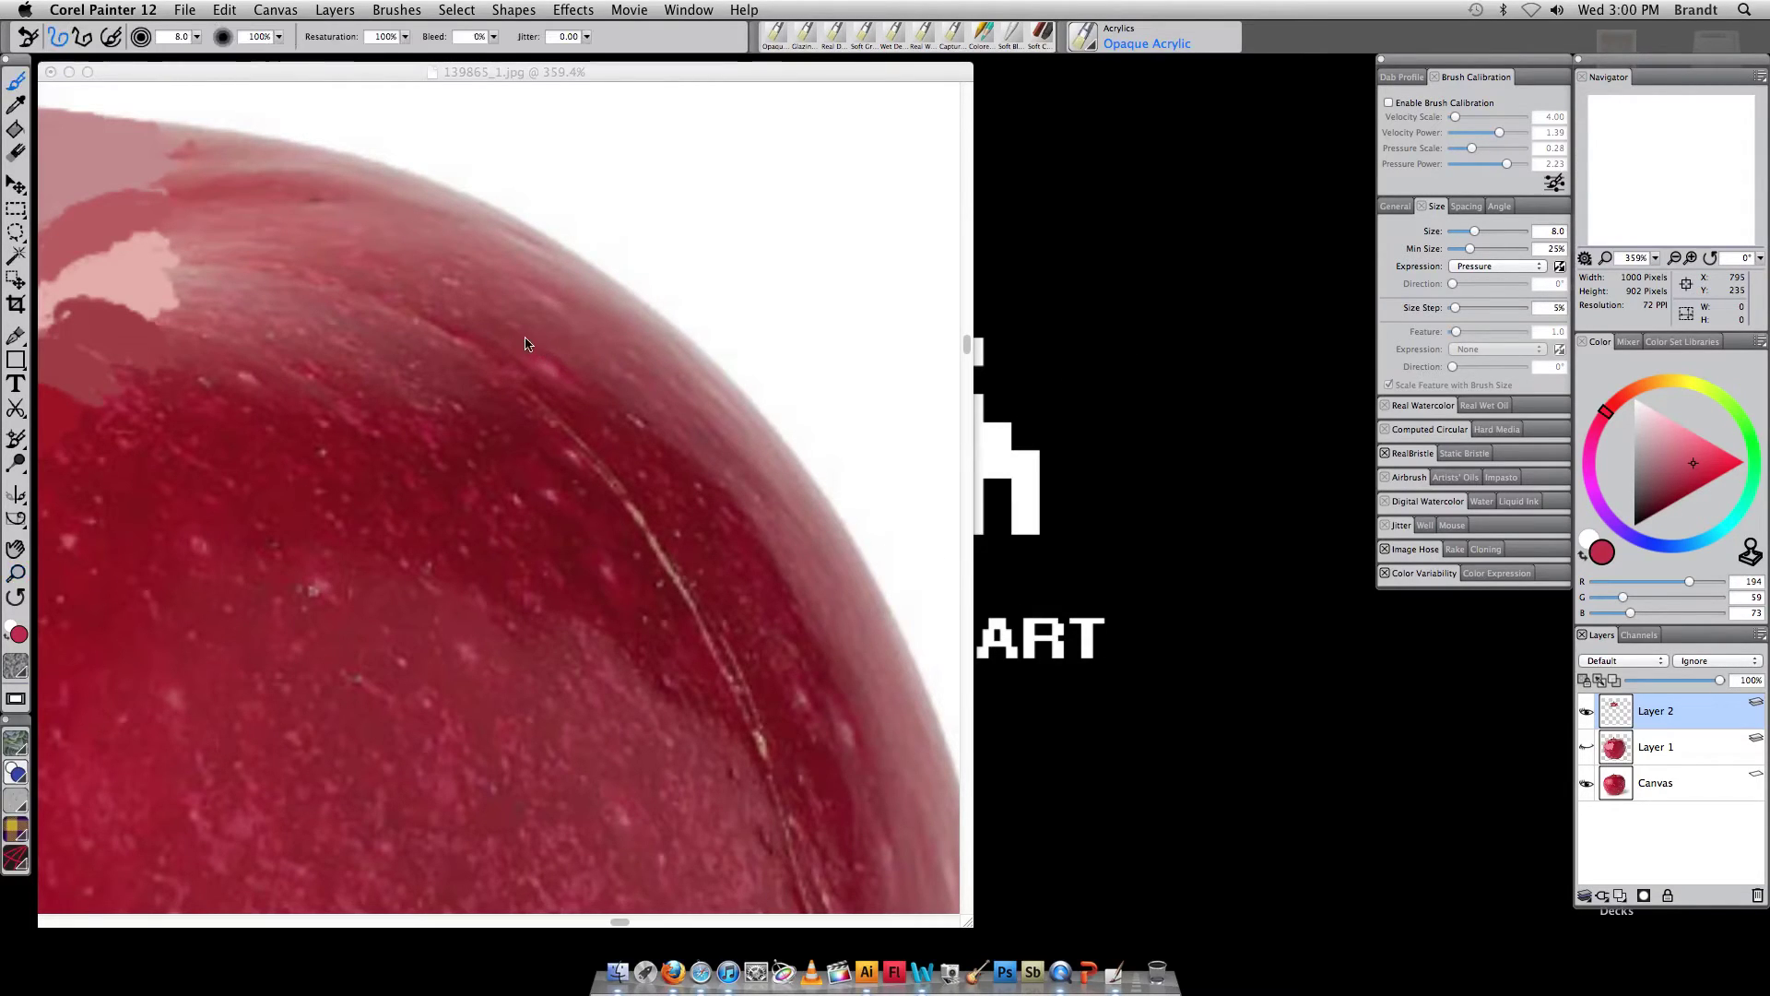
{"action": "left_click", "coordinate": [471, 223]}
{"action": "left_click", "coordinate": [464, 227]}
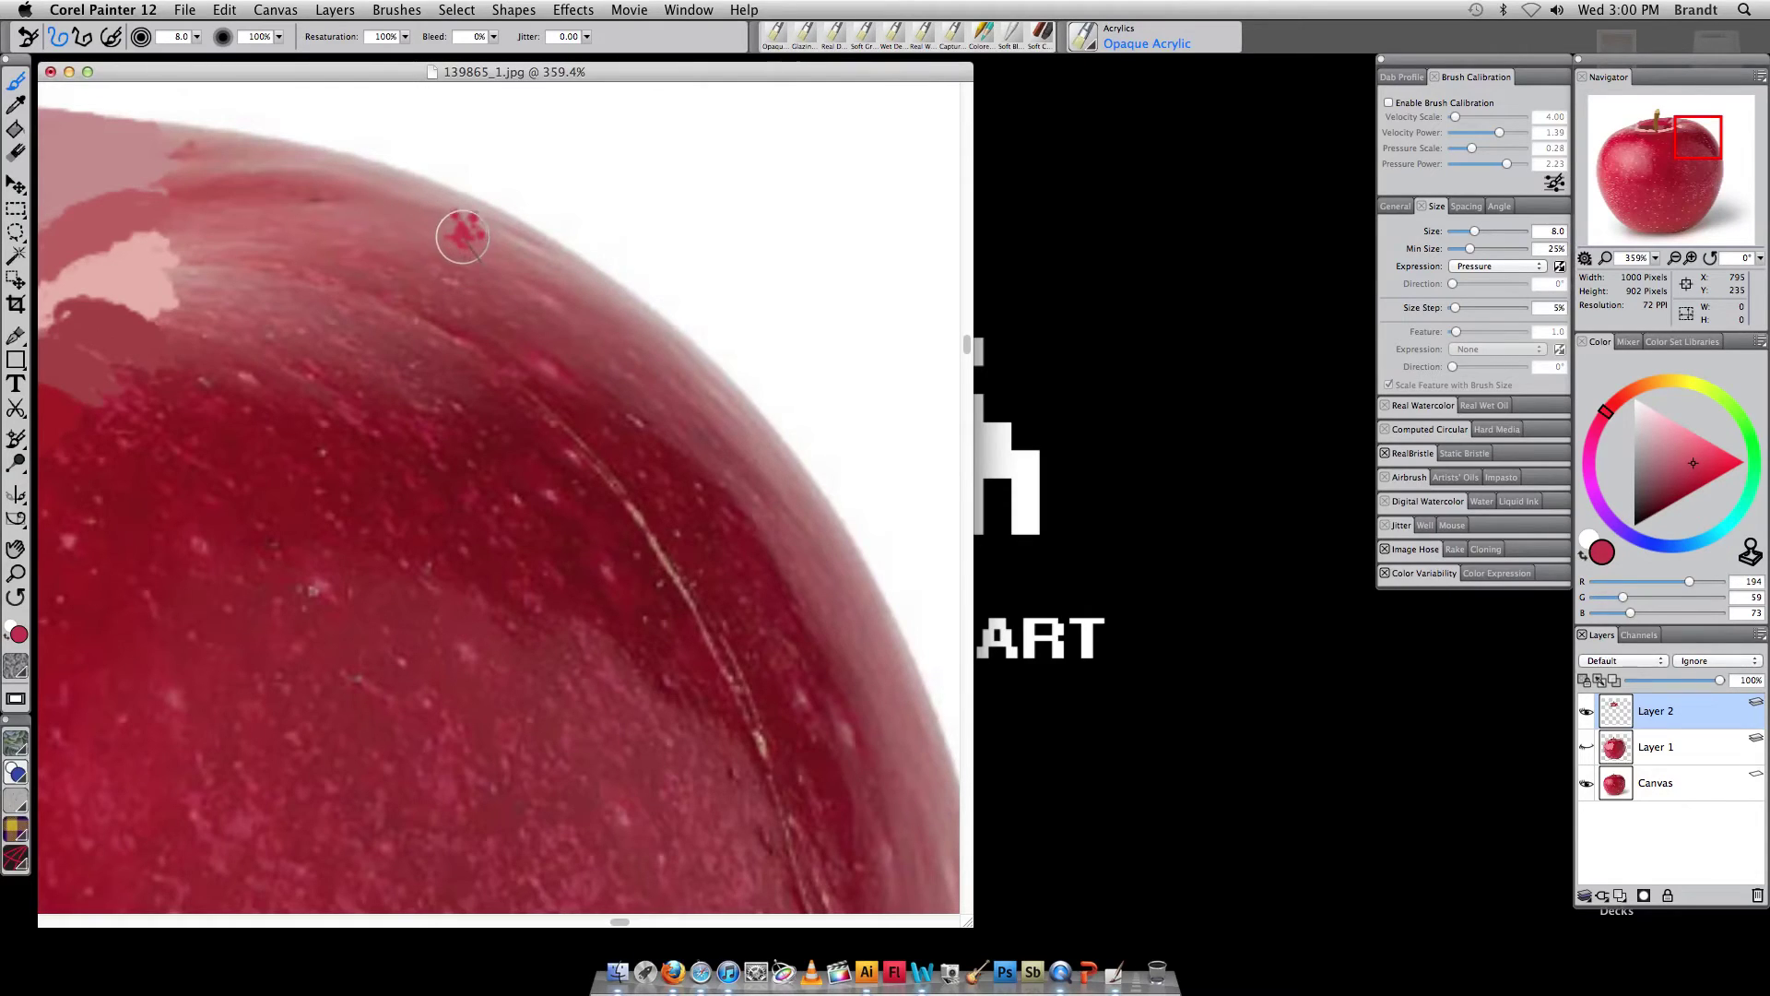
{"action": "key", "text": "bracketleft"}
{"action": "key", "text": "bracketleft"}
{"action": "left_click", "coordinate": [477, 242], "text": "alt"}
{"action": "mouse_move", "coordinate": [443, 225]}
{"action": "left_mouse_down"}
{"action": "mouse_move", "coordinate": [407, 195]}
{"action": "mouse_move", "coordinate": [391, 222]}
{"action": "mouse_move", "coordinate": [271, 274]}
{"action": "mouse_move", "coordinate": [289, 262]}
{"action": "mouse_move", "coordinate": [268, 223]}
{"action": "mouse_move", "coordinate": [229, 217]}
{"action": "left_mouse_up"}
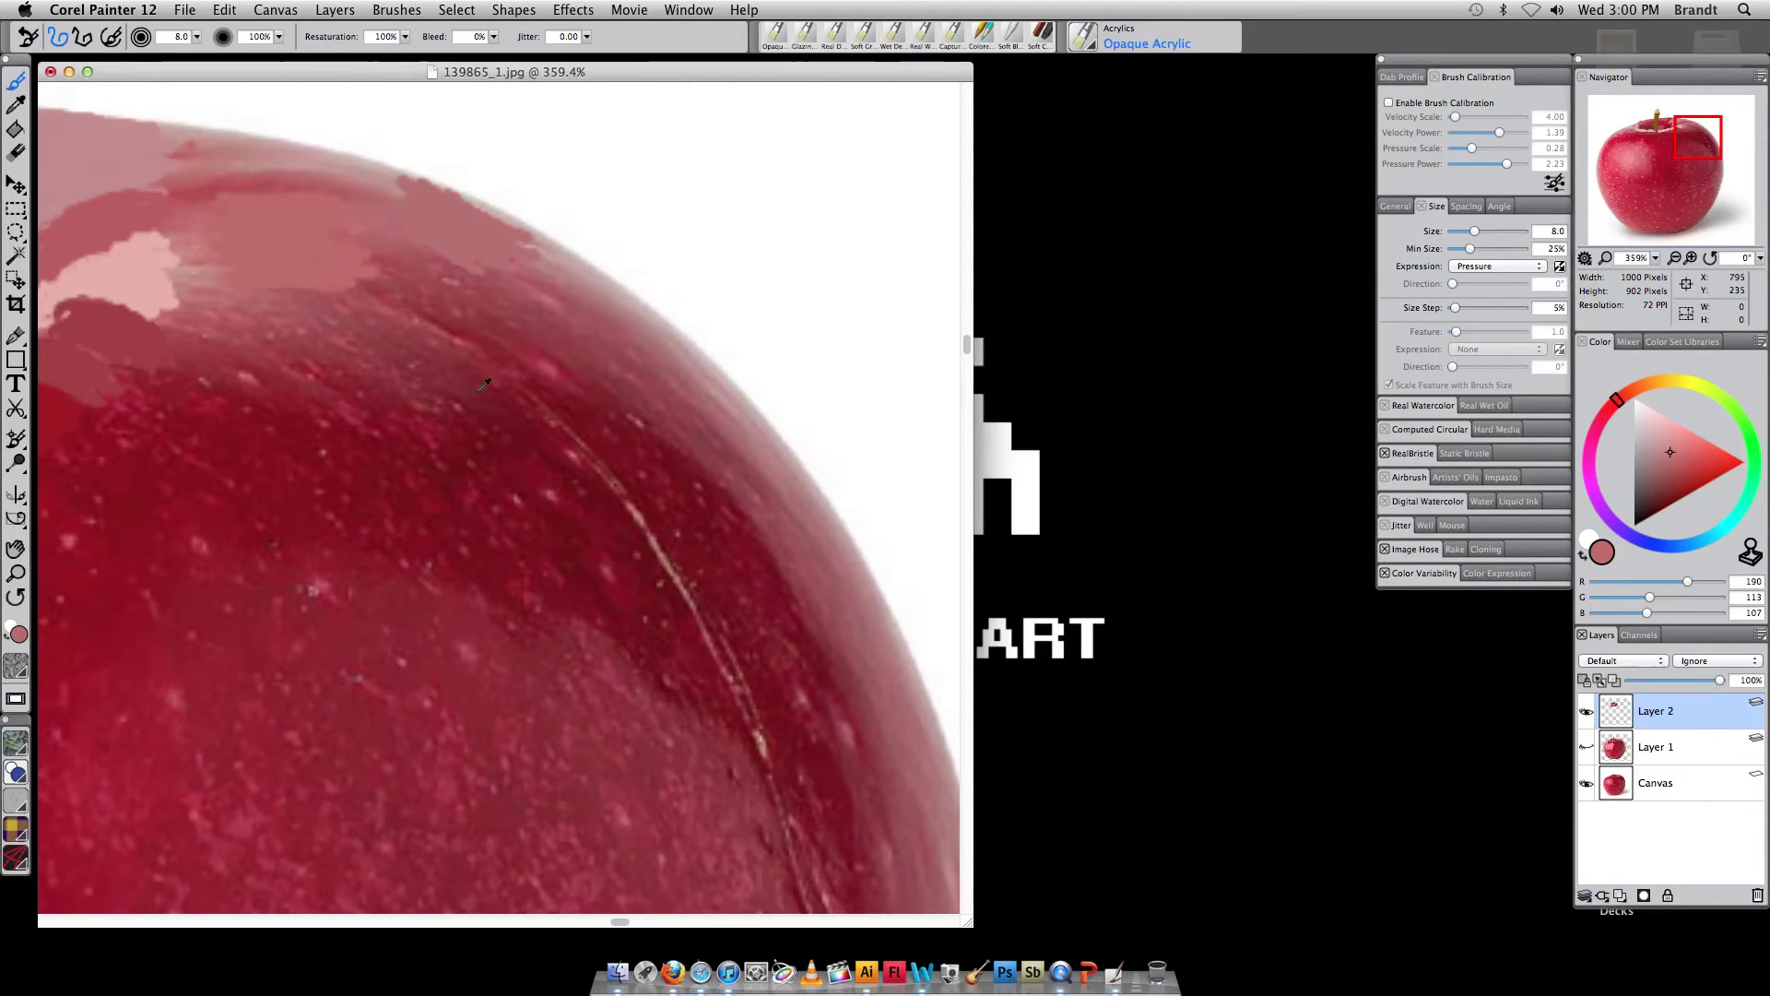
Paint a dark red middle band, pink on the right rim, and darker rose near the upper-left shoulder
{"action": "left_click", "coordinate": [585, 522], "text": "alt"}
{"action": "mouse_move", "coordinate": [430, 489]}
{"action": "left_mouse_down"}
{"action": "mouse_move", "coordinate": [233, 495]}
{"action": "mouse_move", "coordinate": [537, 558]}
{"action": "mouse_move", "coordinate": [802, 710]}
{"action": "mouse_move", "coordinate": [637, 490]}
{"action": "mouse_move", "coordinate": [700, 487]}
{"action": "mouse_move", "coordinate": [749, 669]}
{"action": "mouse_move", "coordinate": [735, 698]}
{"action": "mouse_move", "coordinate": [680, 635]}
{"action": "left_mouse_up"}
{"action": "left_click", "coordinate": [867, 673], "text": "alt"}
{"action": "mouse_move", "coordinate": [867, 673]}
{"action": "left_mouse_down"}
{"action": "mouse_move", "coordinate": [710, 426]}
{"action": "mouse_move", "coordinate": [605, 312]}
{"action": "mouse_move", "coordinate": [686, 374]}
{"action": "mouse_move", "coordinate": [857, 688]}
{"action": "mouse_move", "coordinate": [810, 568]}
{"action": "mouse_move", "coordinate": [838, 589]}
{"action": "mouse_move", "coordinate": [919, 764]}
{"action": "mouse_move", "coordinate": [885, 818]}
{"action": "mouse_move", "coordinate": [825, 687]}
{"action": "left_mouse_up"}
{"action": "left_click", "coordinate": [337, 339], "text": "alt"}
{"action": "mouse_move", "coordinate": [338, 340]}
{"action": "left_mouse_down"}
{"action": "mouse_move", "coordinate": [387, 384]}
{"action": "mouse_move", "coordinate": [434, 335]}
{"action": "mouse_move", "coordinate": [446, 280]}
{"action": "mouse_move", "coordinate": [336, 320]}
{"action": "mouse_move", "coordinate": [413, 333]}
{"action": "left_mouse_up"}
Pan and zoom closely onto the stem with Layer 2 hidden, then return to the Brush
{"action": "key", "text": "space"}
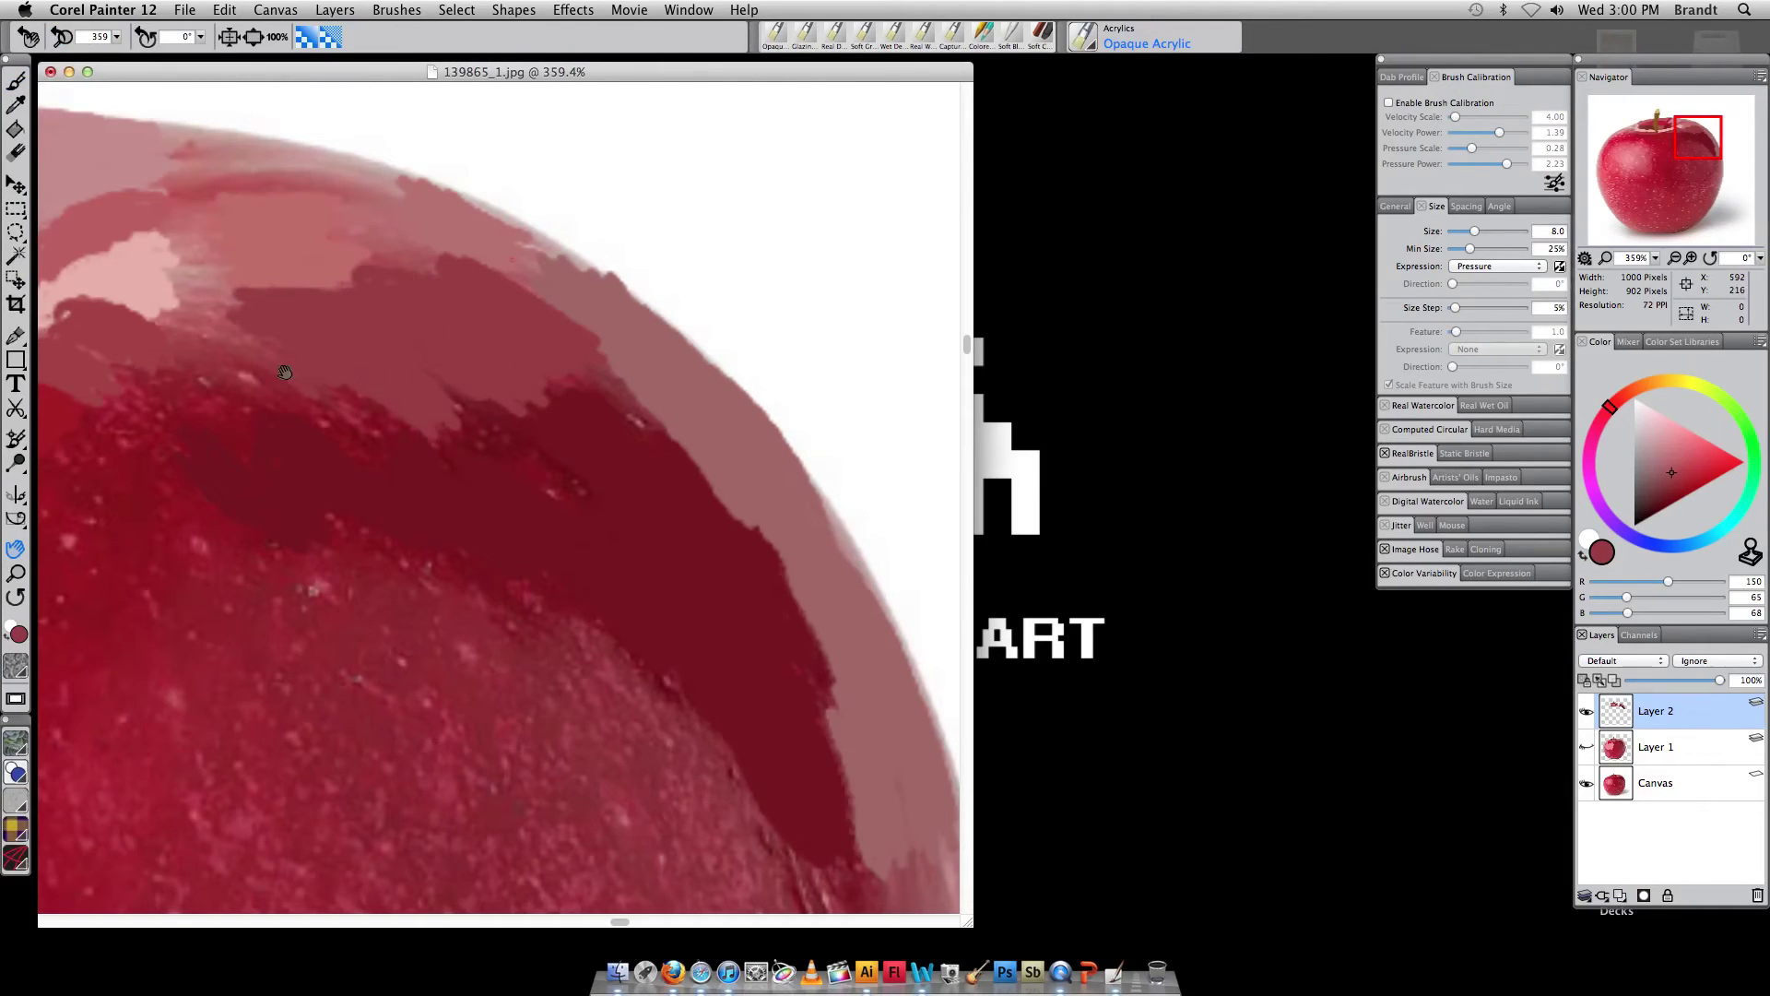
{"action": "left_click_drag", "start_coordinate": [278, 267], "coordinate": [465, 529]}
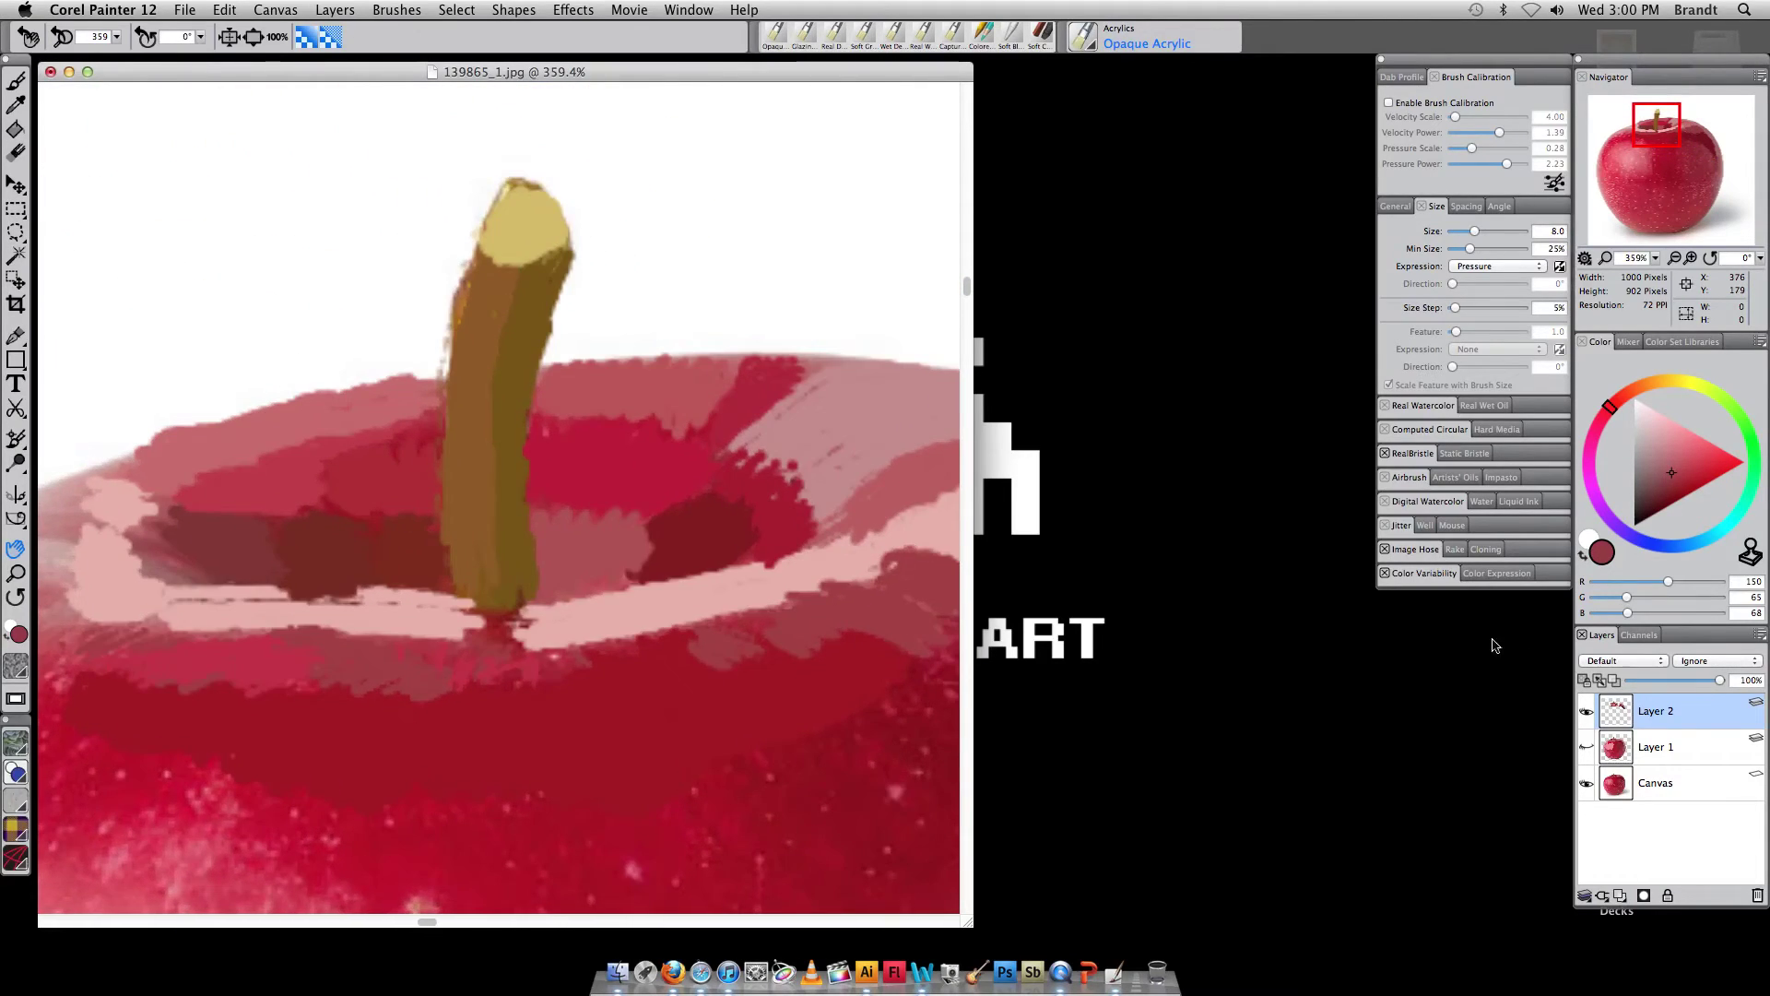
{"action": "left_click", "coordinate": [1586, 711]}
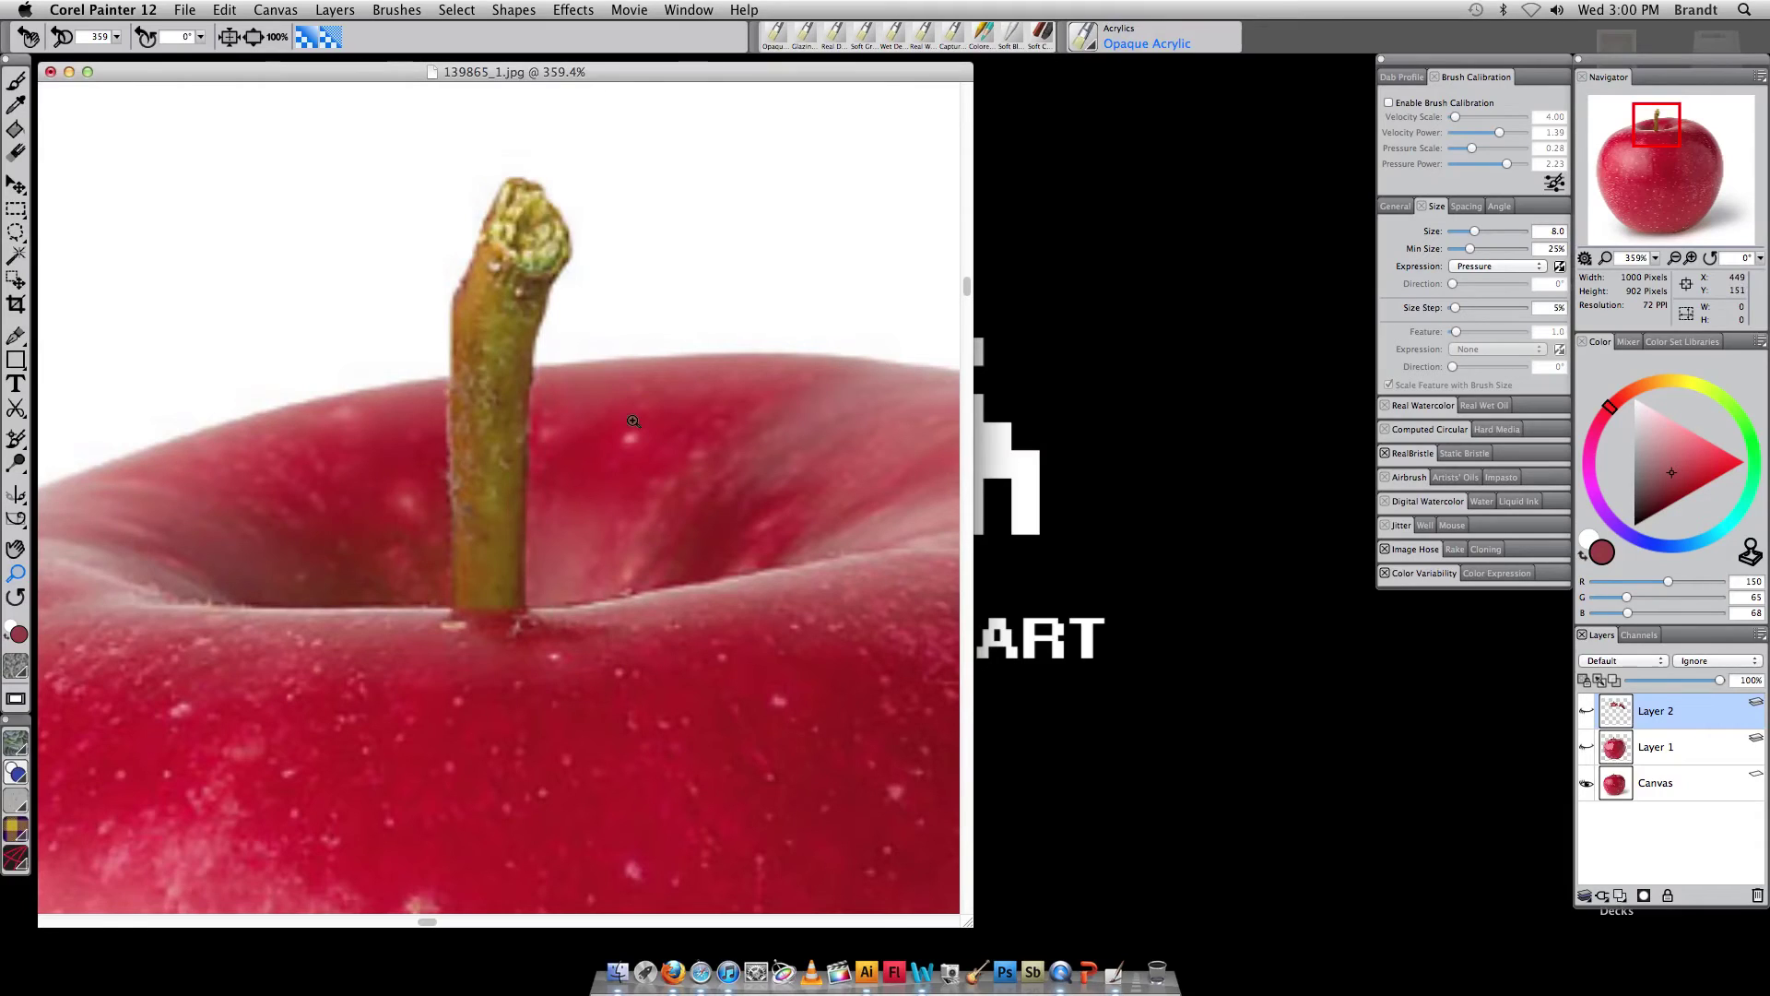
{"action": "left_click_drag", "start_coordinate": [315, 178], "coordinate": [782, 566]}
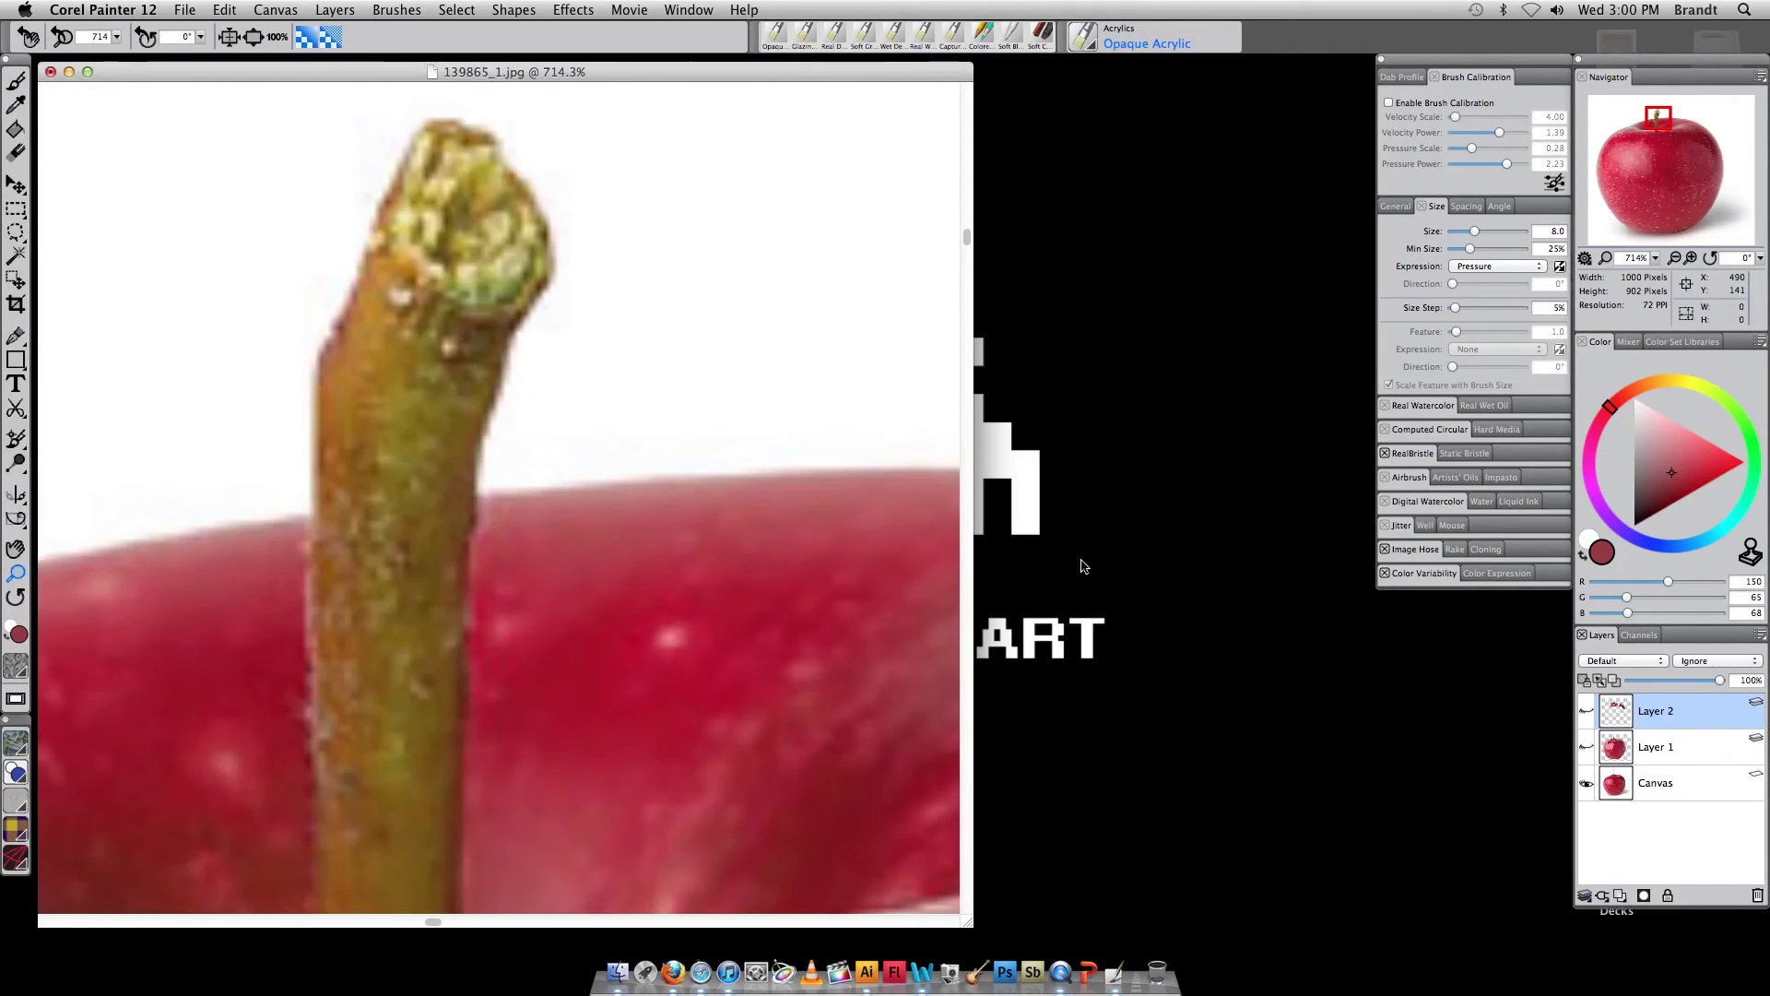
{"action": "key", "text": "b"}
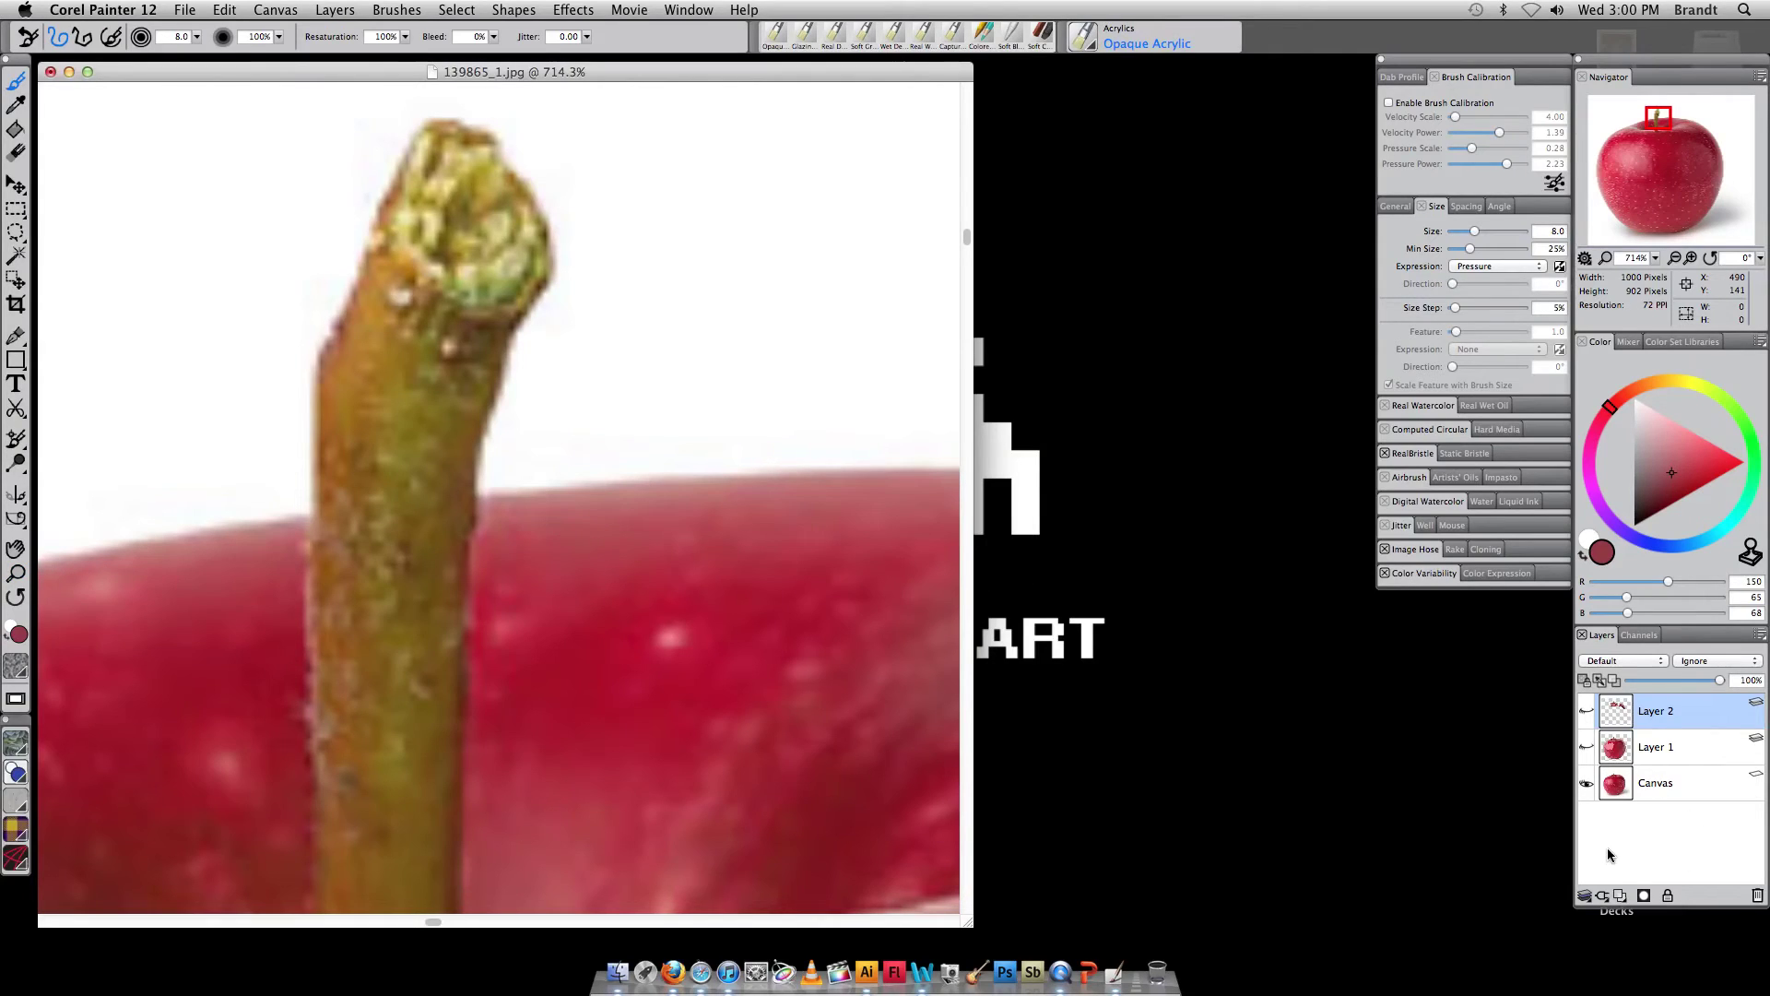
Add Layer 3, shrink the brush, and paint dark brown, pale yellow and tan on the stem tip
{"action": "left_click", "coordinate": [1621, 900]}
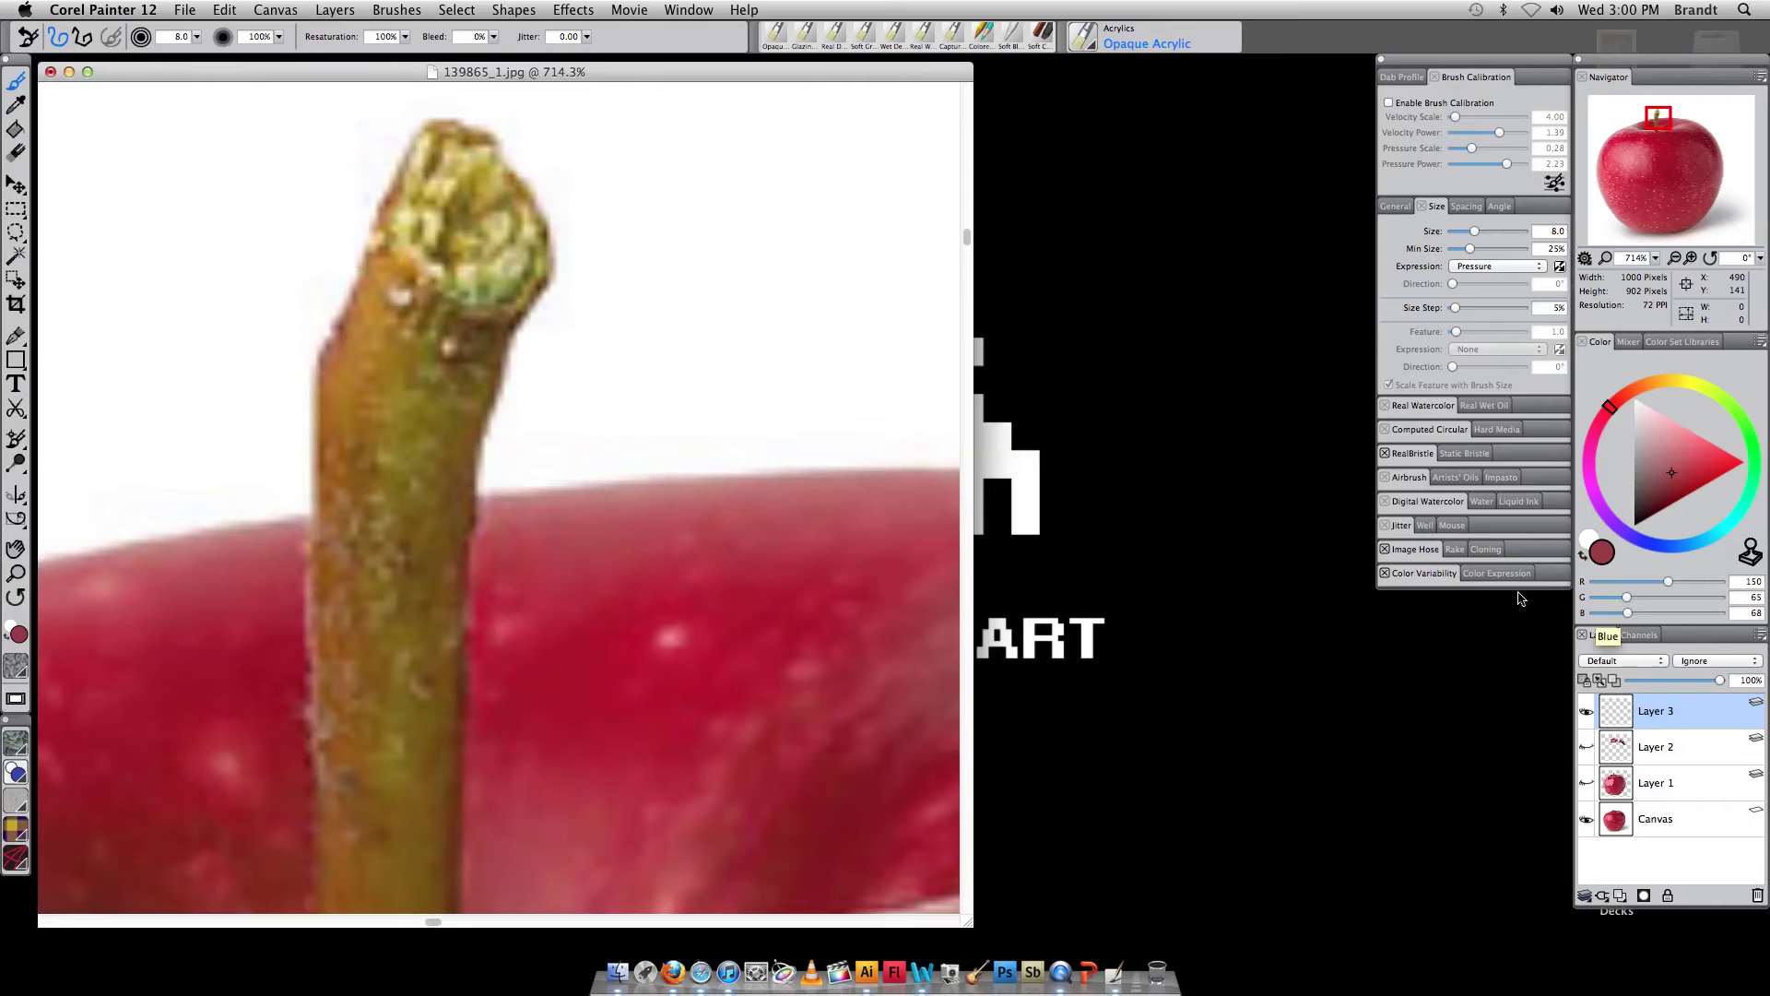
{"action": "key", "text": "bracketleft"}
{"action": "key", "text": "bracketleft"}
{"action": "key", "text": "bracketleft"}
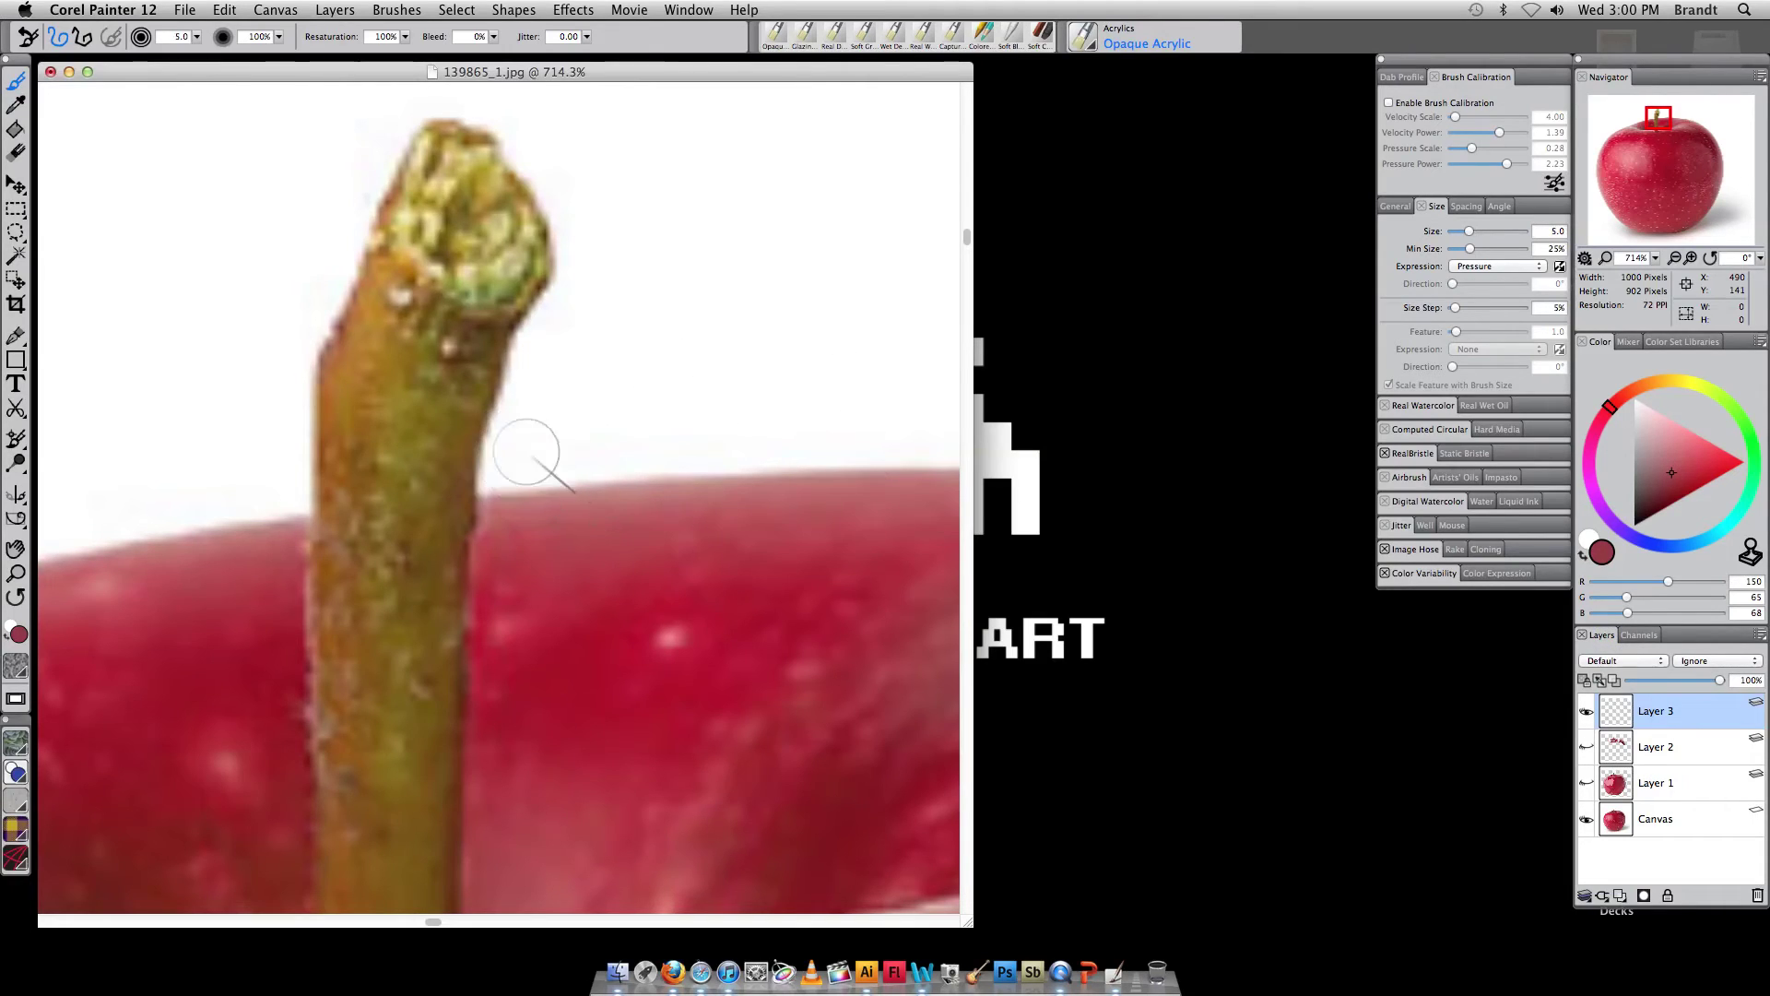
{"action": "key", "text": "bracketleft"}
{"action": "key", "text": "bracketleft"}
{"action": "left_click", "coordinate": [472, 435], "text": "alt"}
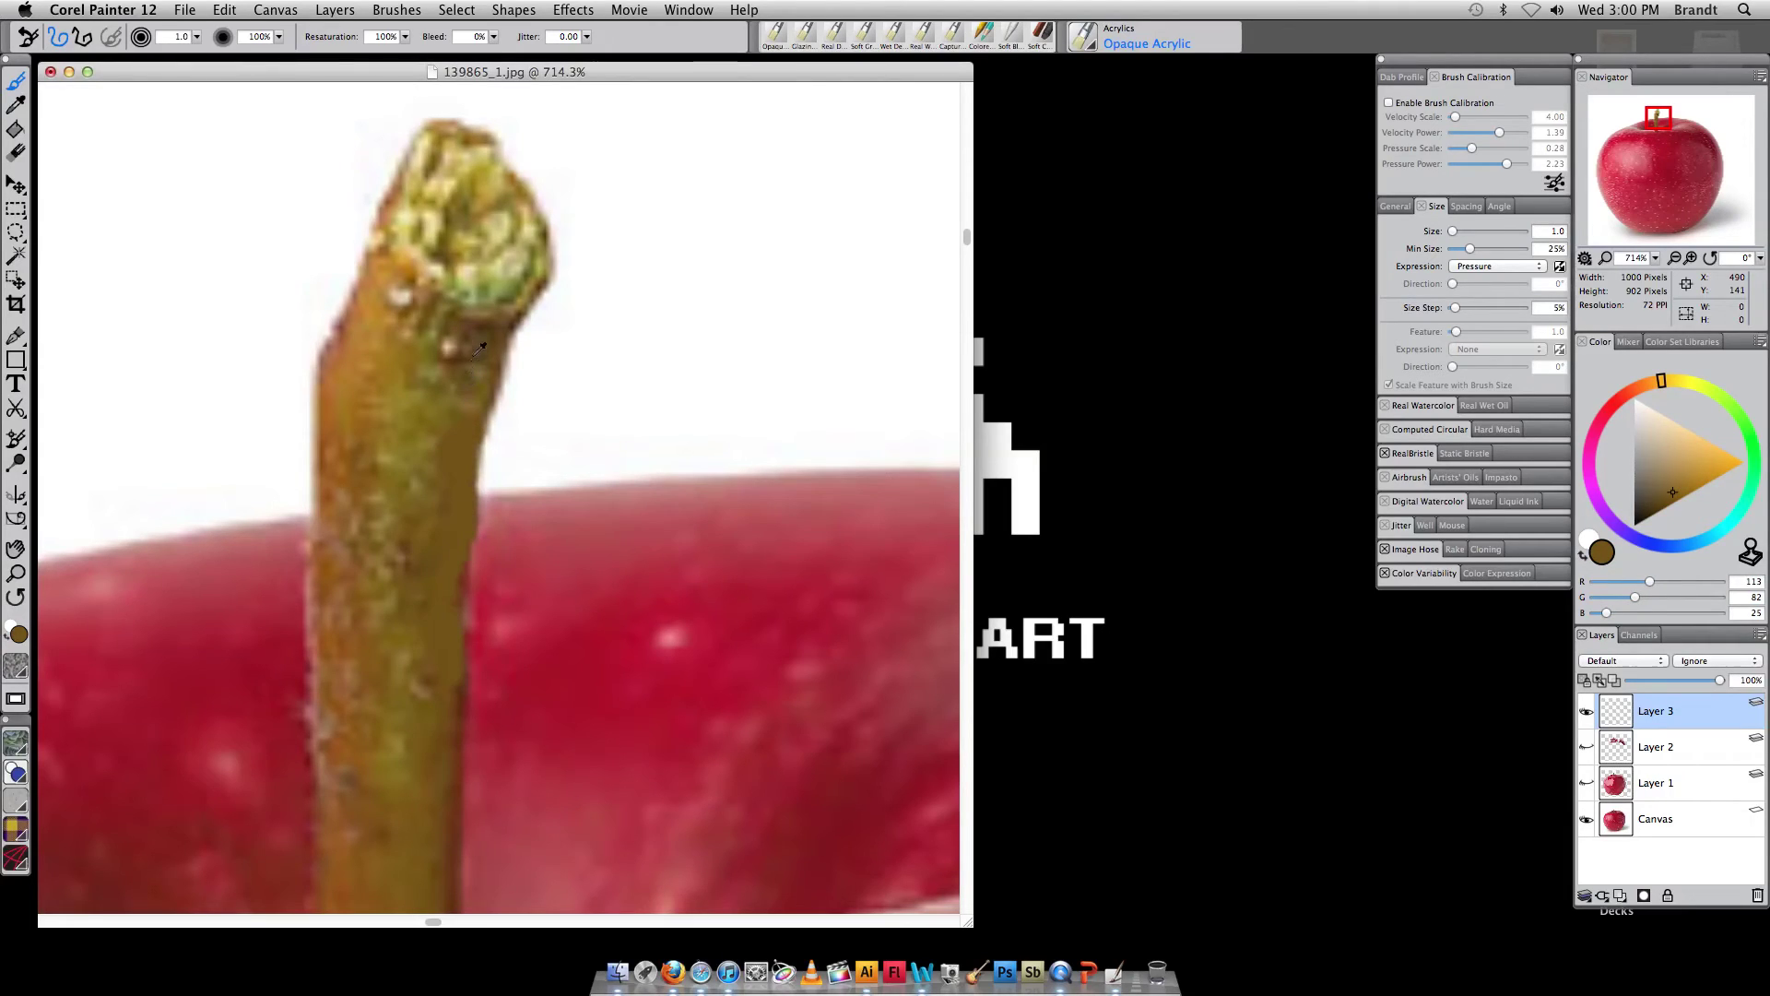
{"action": "left_click_drag", "start_coordinate": [479, 333], "coordinate": [481, 373]}
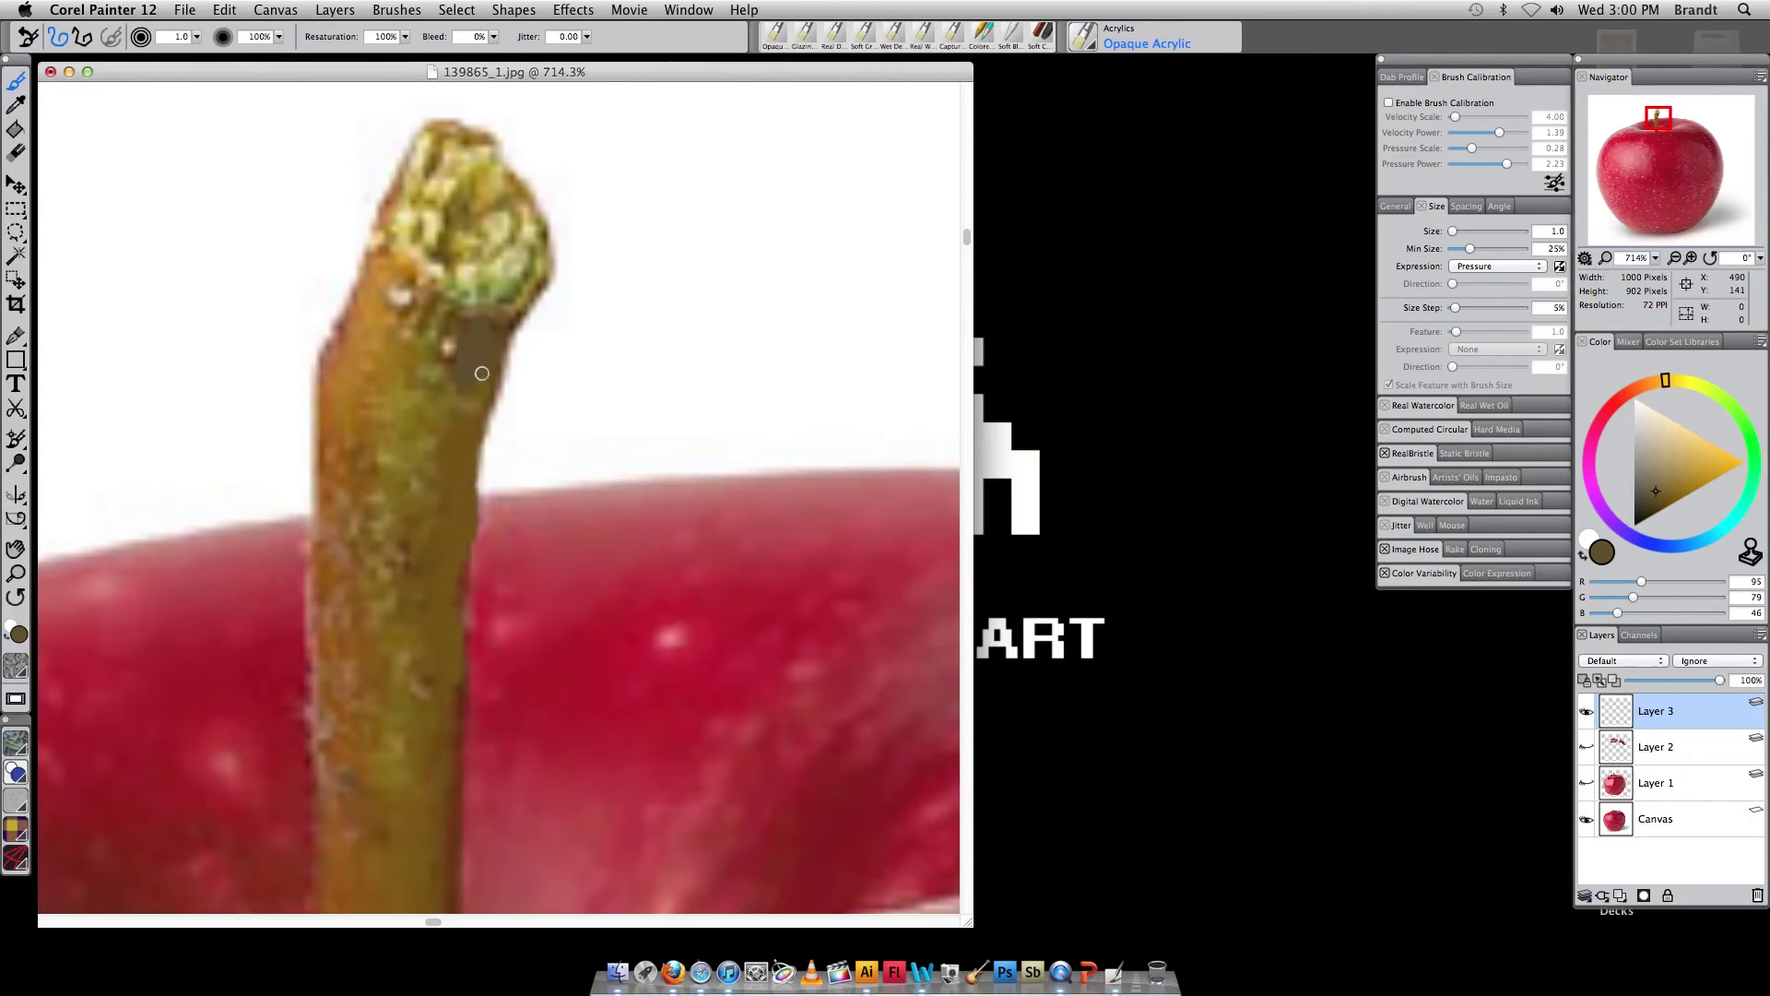
{"action": "left_click", "coordinate": [500, 263], "text": "alt"}
{"action": "mouse_move", "coordinate": [517, 277]}
{"action": "left_mouse_down"}
{"action": "mouse_move", "coordinate": [404, 229]}
{"action": "mouse_move", "coordinate": [440, 232]}
{"action": "mouse_move", "coordinate": [440, 184]}
{"action": "mouse_move", "coordinate": [486, 157]}
{"action": "mouse_move", "coordinate": [426, 148]}
{"action": "mouse_move", "coordinate": [427, 204]}
{"action": "mouse_move", "coordinate": [439, 153]}
{"action": "left_mouse_up"}
{"action": "left_click", "coordinate": [423, 184], "text": "alt"}
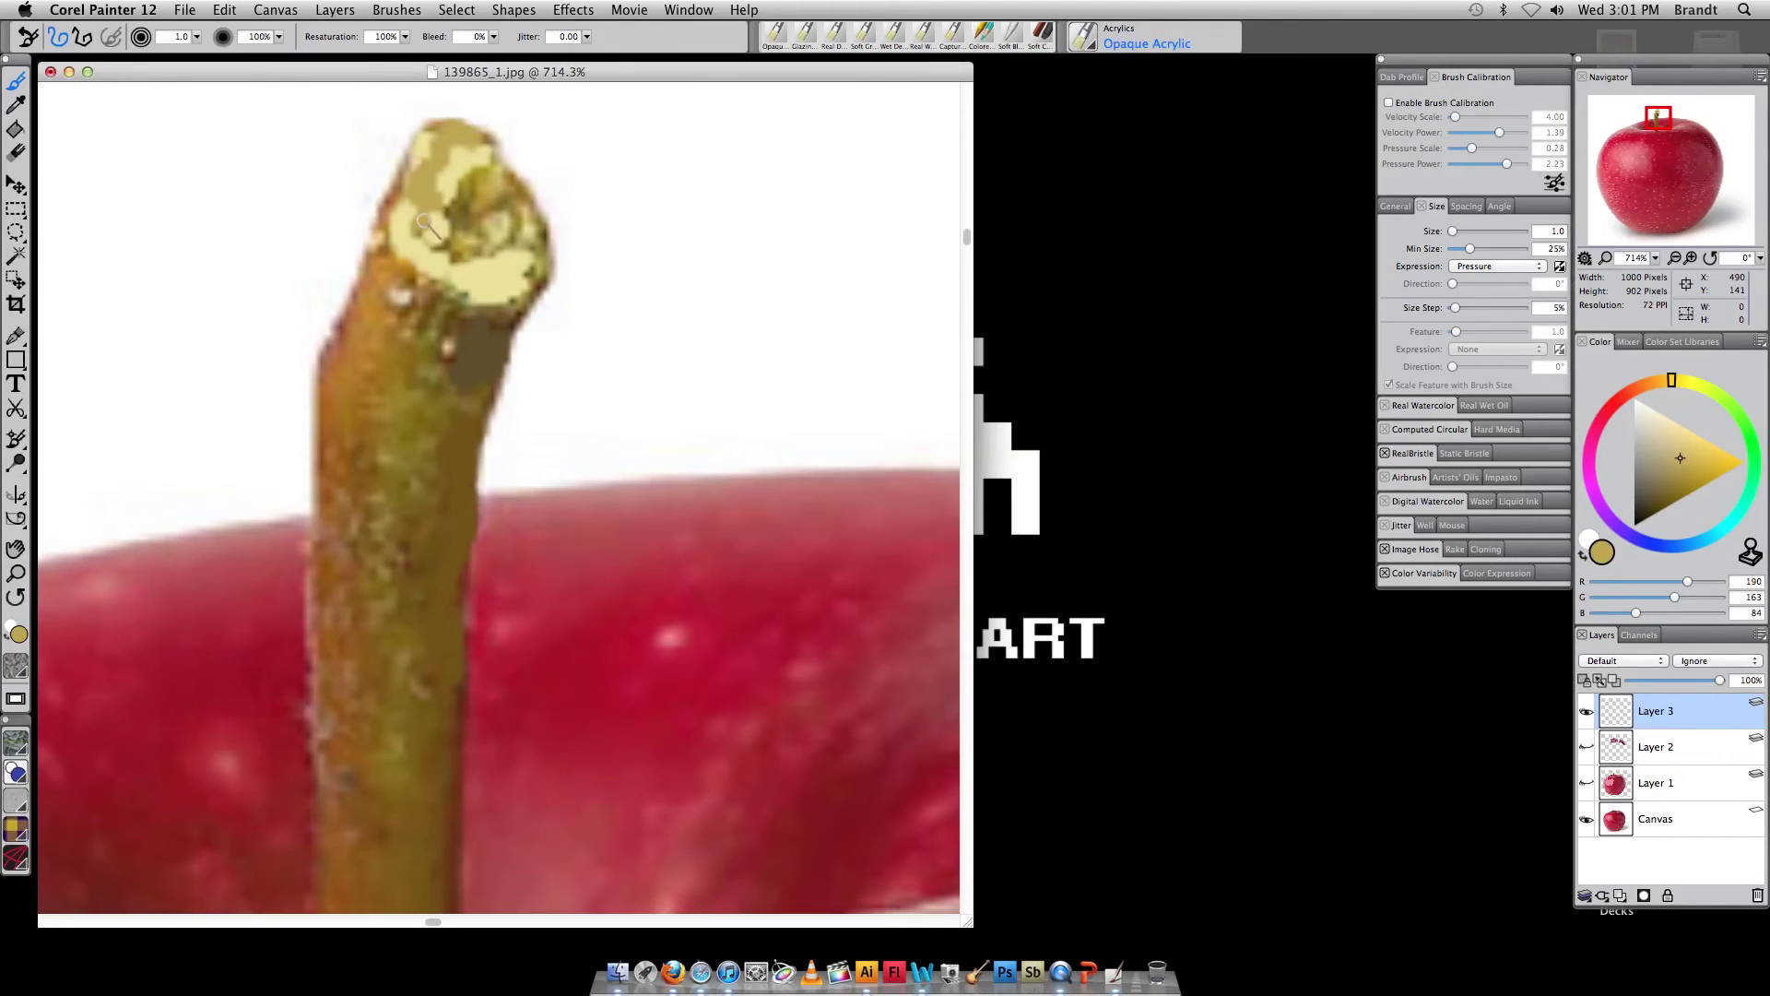
{"action": "mouse_move", "coordinate": [466, 221]}
{"action": "left_mouse_down"}
{"action": "mouse_move", "coordinate": [495, 204]}
{"action": "mouse_move", "coordinate": [457, 253]}
{"action": "mouse_move", "coordinate": [484, 258]}
{"action": "mouse_move", "coordinate": [523, 228]}
{"action": "left_mouse_up"}
Paint orange-brown down the stem's left side, dark brown up the stem, and olive brown lower down
{"action": "left_click", "coordinate": [470, 223], "text": "alt"}
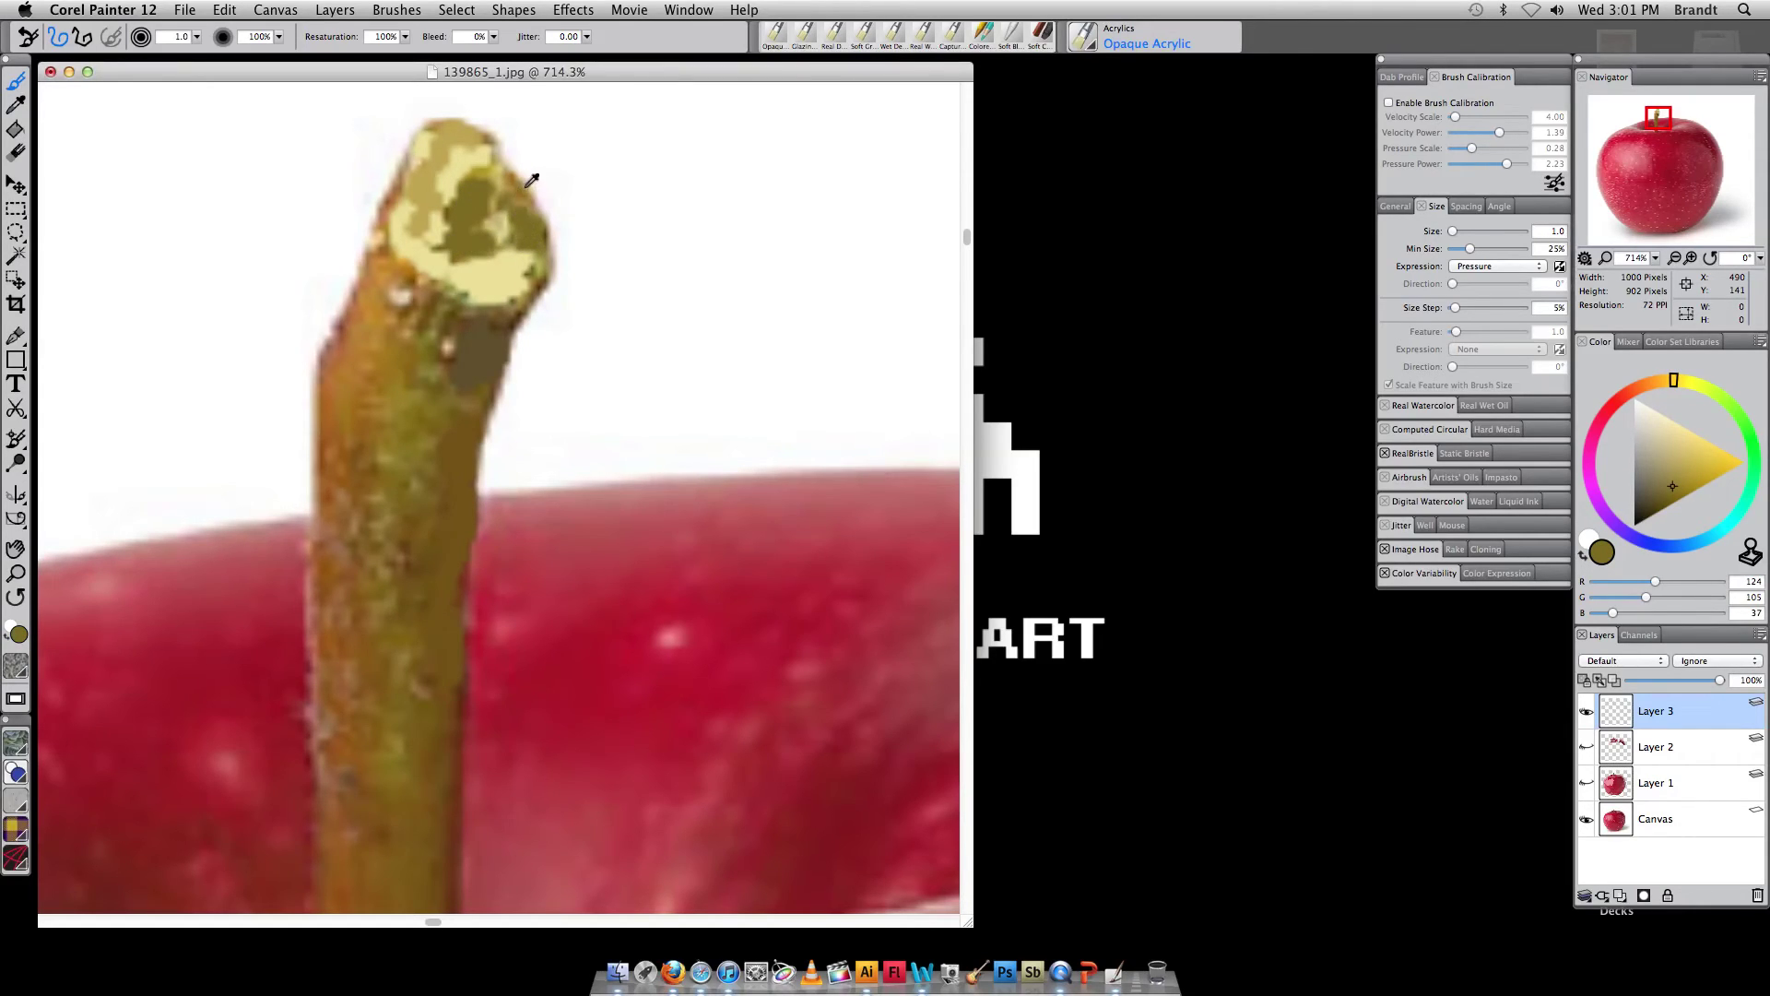
{"action": "left_click", "coordinate": [527, 185], "text": "alt"}
{"action": "left_click", "coordinate": [390, 297], "text": "alt"}
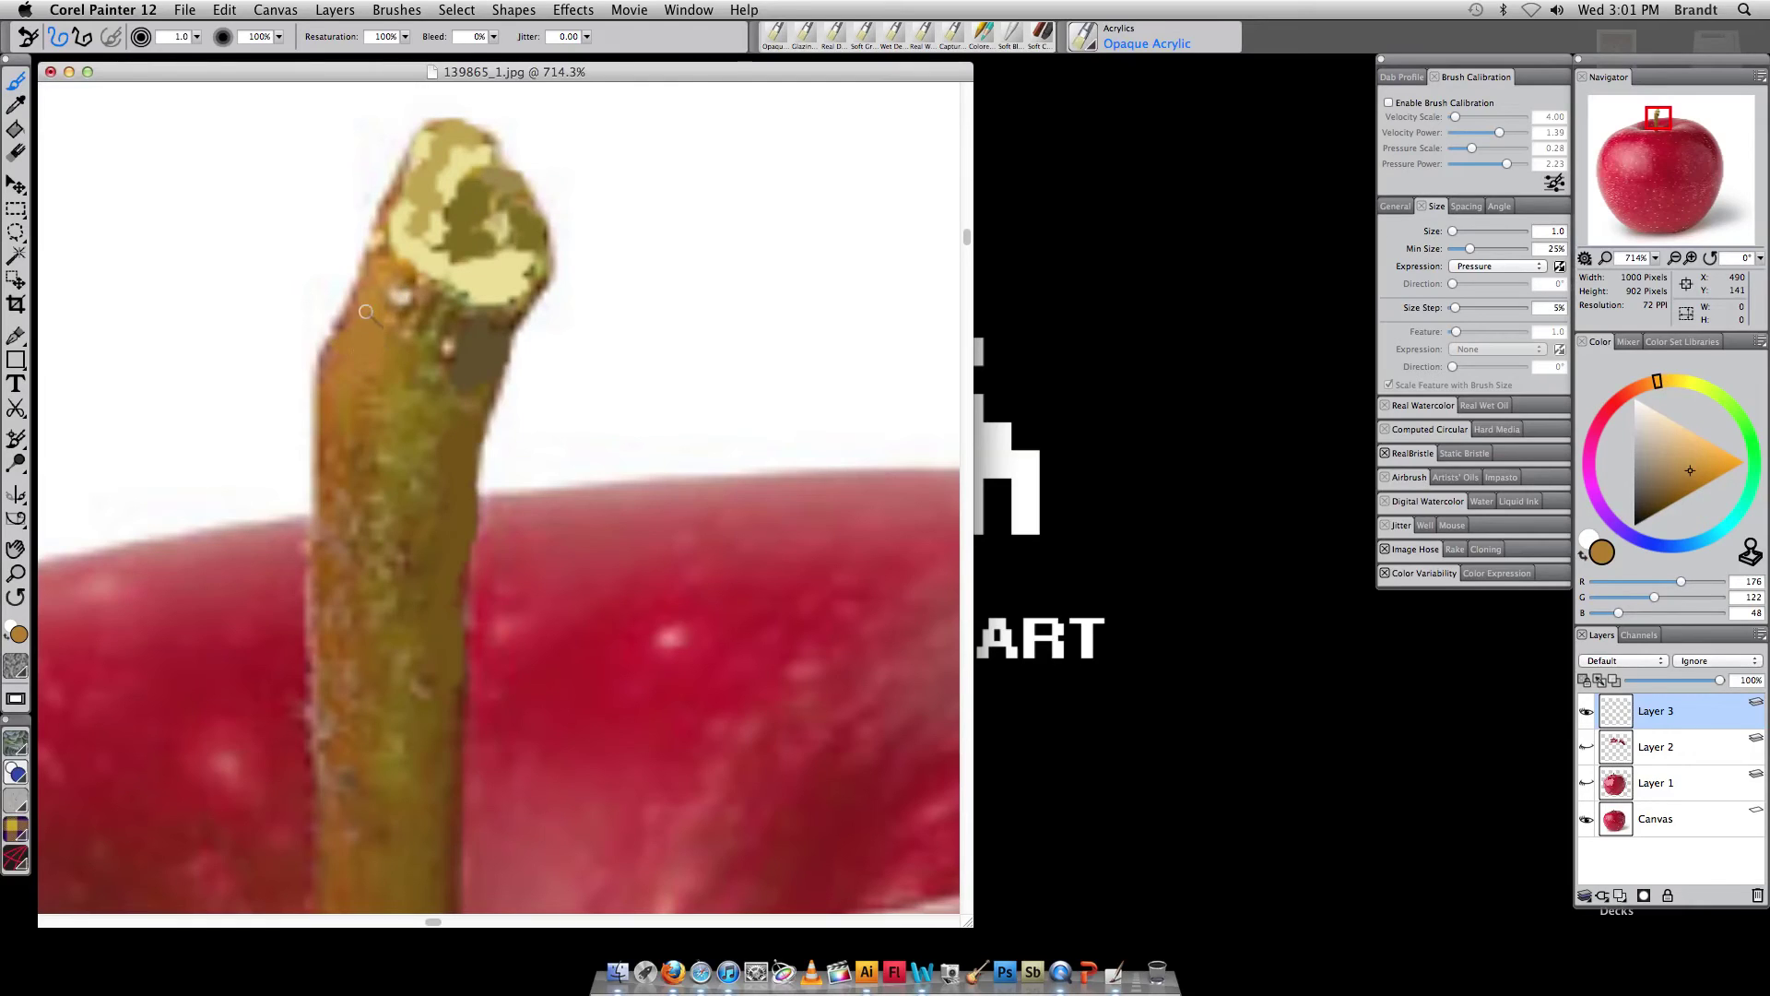
{"action": "mouse_move", "coordinate": [380, 333]}
{"action": "left_mouse_down"}
{"action": "mouse_move", "coordinate": [338, 450]}
{"action": "mouse_move", "coordinate": [371, 515]}
{"action": "mouse_move", "coordinate": [352, 544]}
{"action": "mouse_move", "coordinate": [364, 593]}
{"action": "mouse_move", "coordinate": [342, 607]}
{"action": "mouse_move", "coordinate": [368, 657]}
{"action": "mouse_move", "coordinate": [348, 685]}
{"action": "mouse_move", "coordinate": [374, 705]}
{"action": "mouse_move", "coordinate": [331, 734]}
{"action": "mouse_move", "coordinate": [395, 674]}
{"action": "mouse_move", "coordinate": [382, 658]}
{"action": "mouse_move", "coordinate": [402, 645]}
{"action": "mouse_move", "coordinate": [379, 612]}
{"action": "mouse_move", "coordinate": [410, 533]}
{"action": "mouse_move", "coordinate": [373, 492]}
{"action": "mouse_move", "coordinate": [409, 458]}
{"action": "mouse_move", "coordinate": [405, 384]}
{"action": "mouse_move", "coordinate": [449, 370]}
{"action": "mouse_move", "coordinate": [422, 336]}
{"action": "mouse_move", "coordinate": [449, 308]}
{"action": "mouse_move", "coordinate": [423, 303]}
{"action": "mouse_move", "coordinate": [457, 357]}
{"action": "left_mouse_up"}
{"action": "left_click", "coordinate": [387, 678], "text": "alt"}
{"action": "left_click", "coordinate": [445, 312], "text": "alt"}
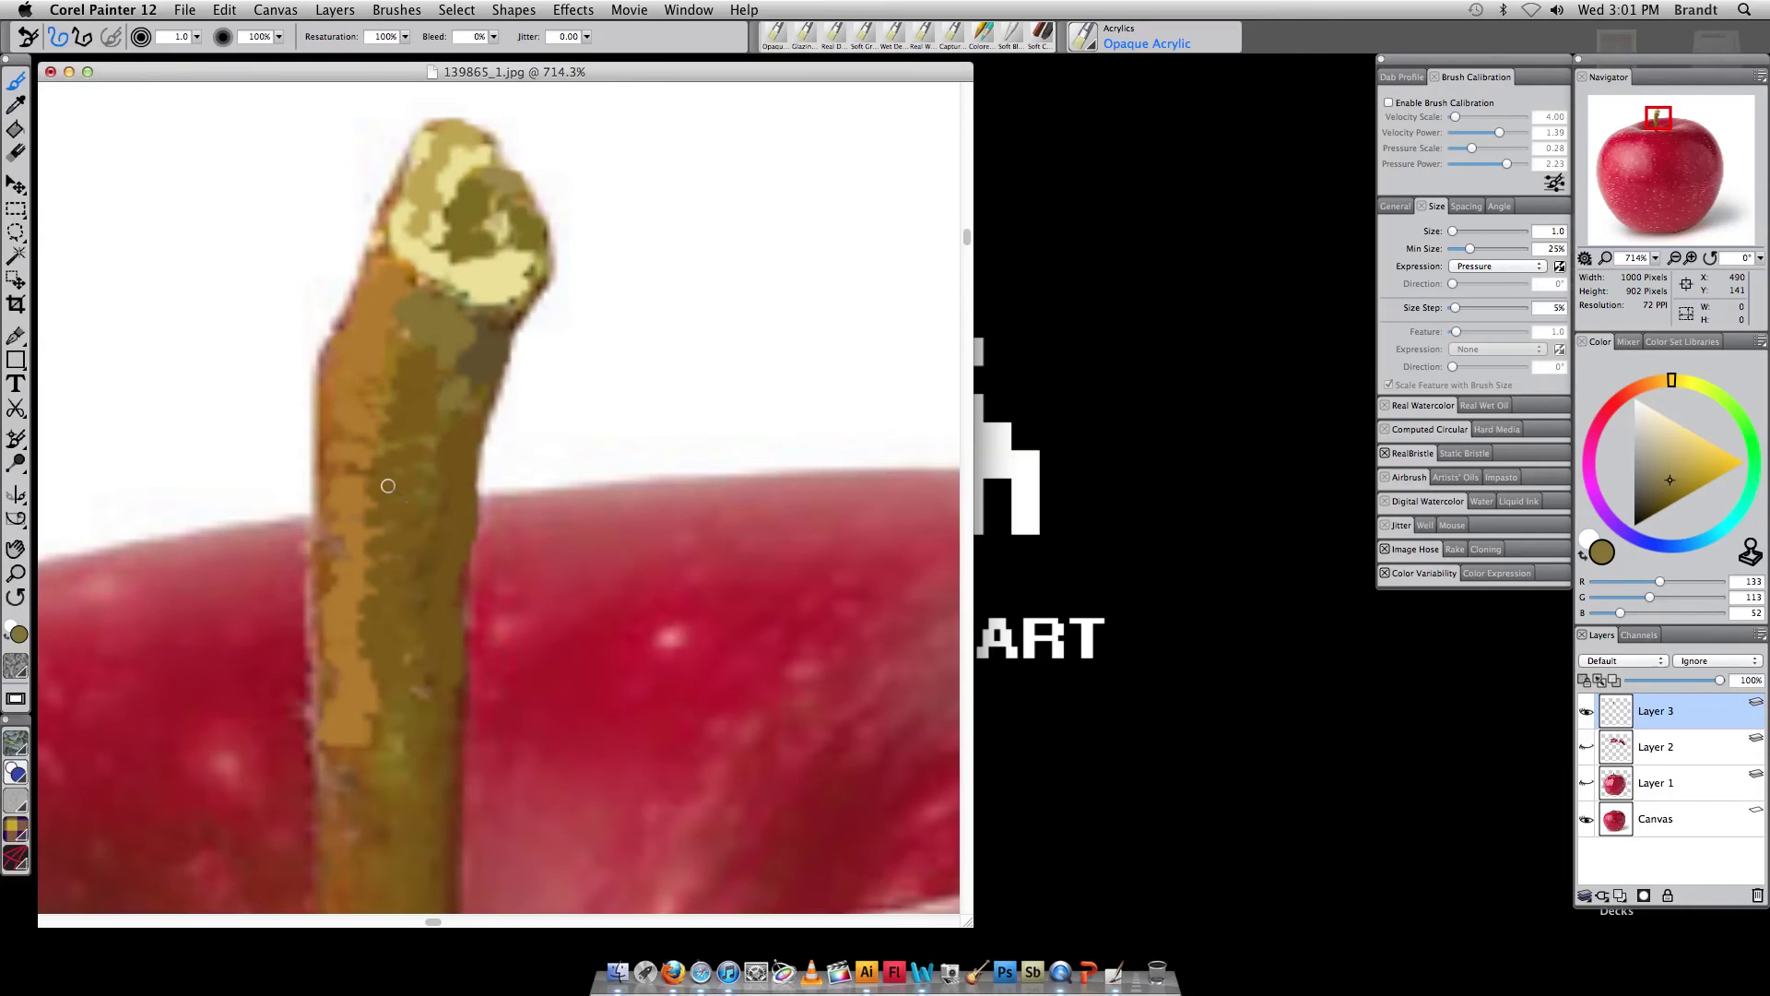
{"action": "left_click", "coordinate": [440, 786], "text": "alt"}
{"action": "mouse_move", "coordinate": [347, 771]}
{"action": "left_mouse_down"}
{"action": "mouse_move", "coordinate": [426, 833]}
{"action": "mouse_move", "coordinate": [393, 858]}
{"action": "left_mouse_up"}
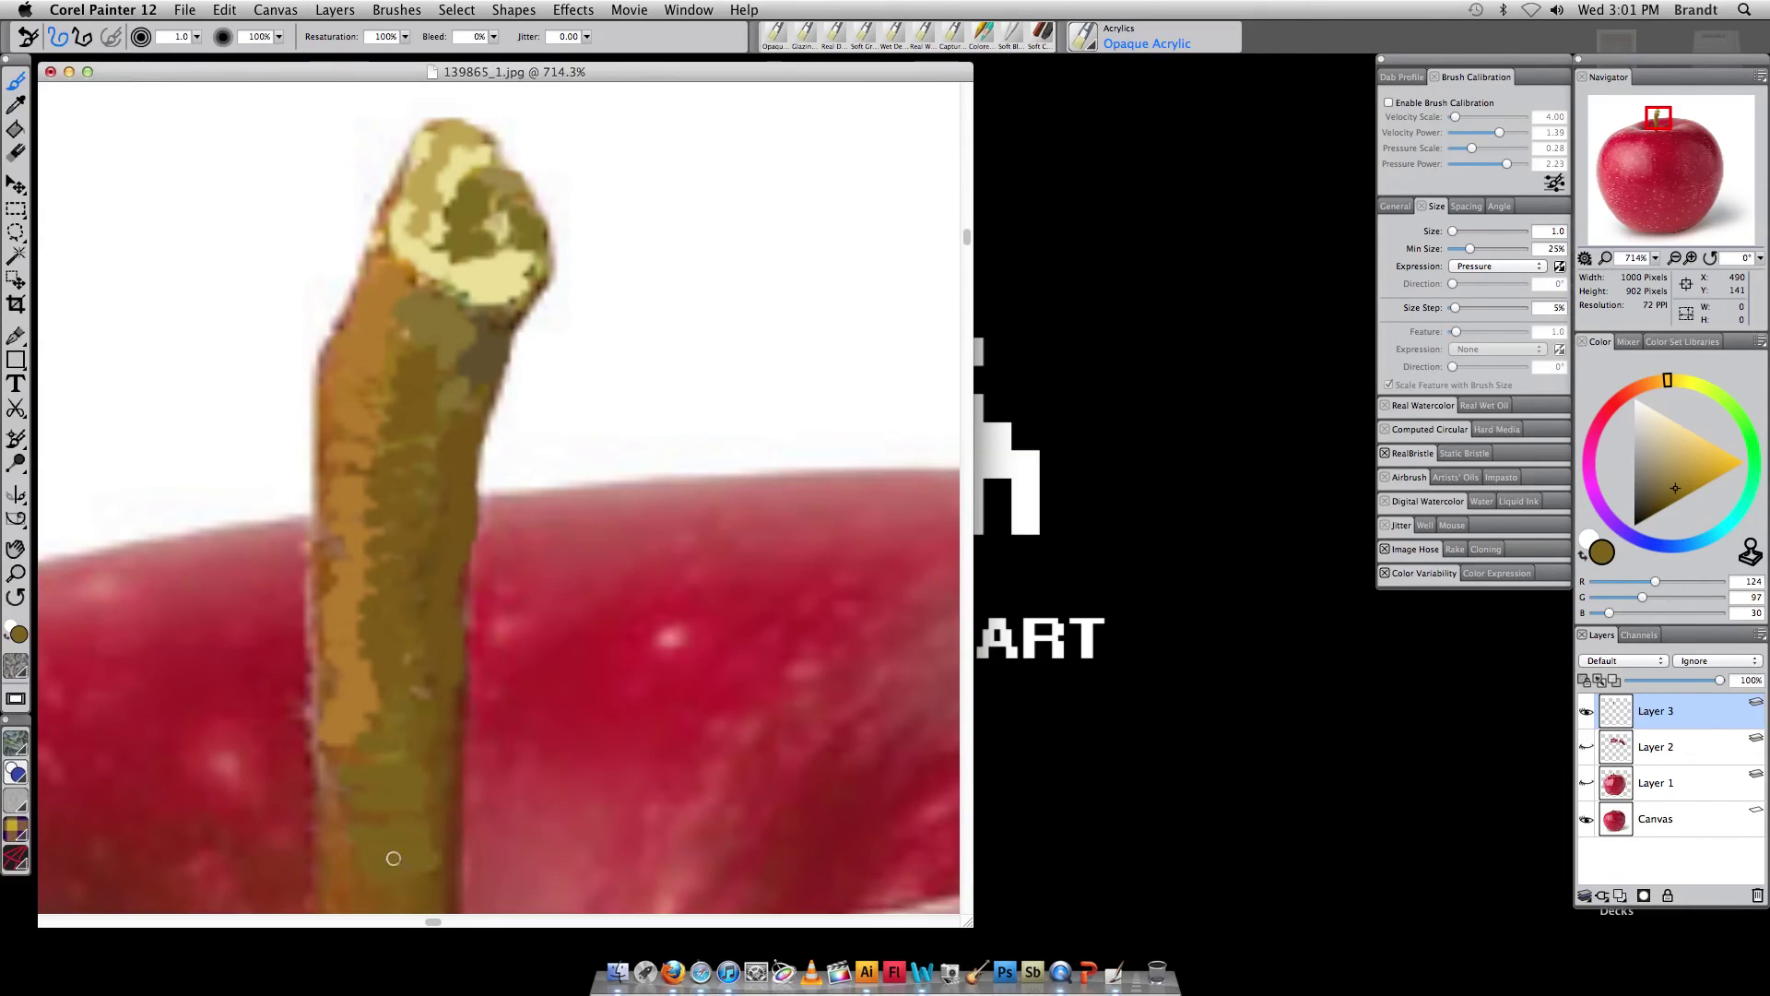
Sample pure white and dab two bright highlights on the apple's skin
{"action": "left_click", "coordinate": [673, 636], "text": "alt"}
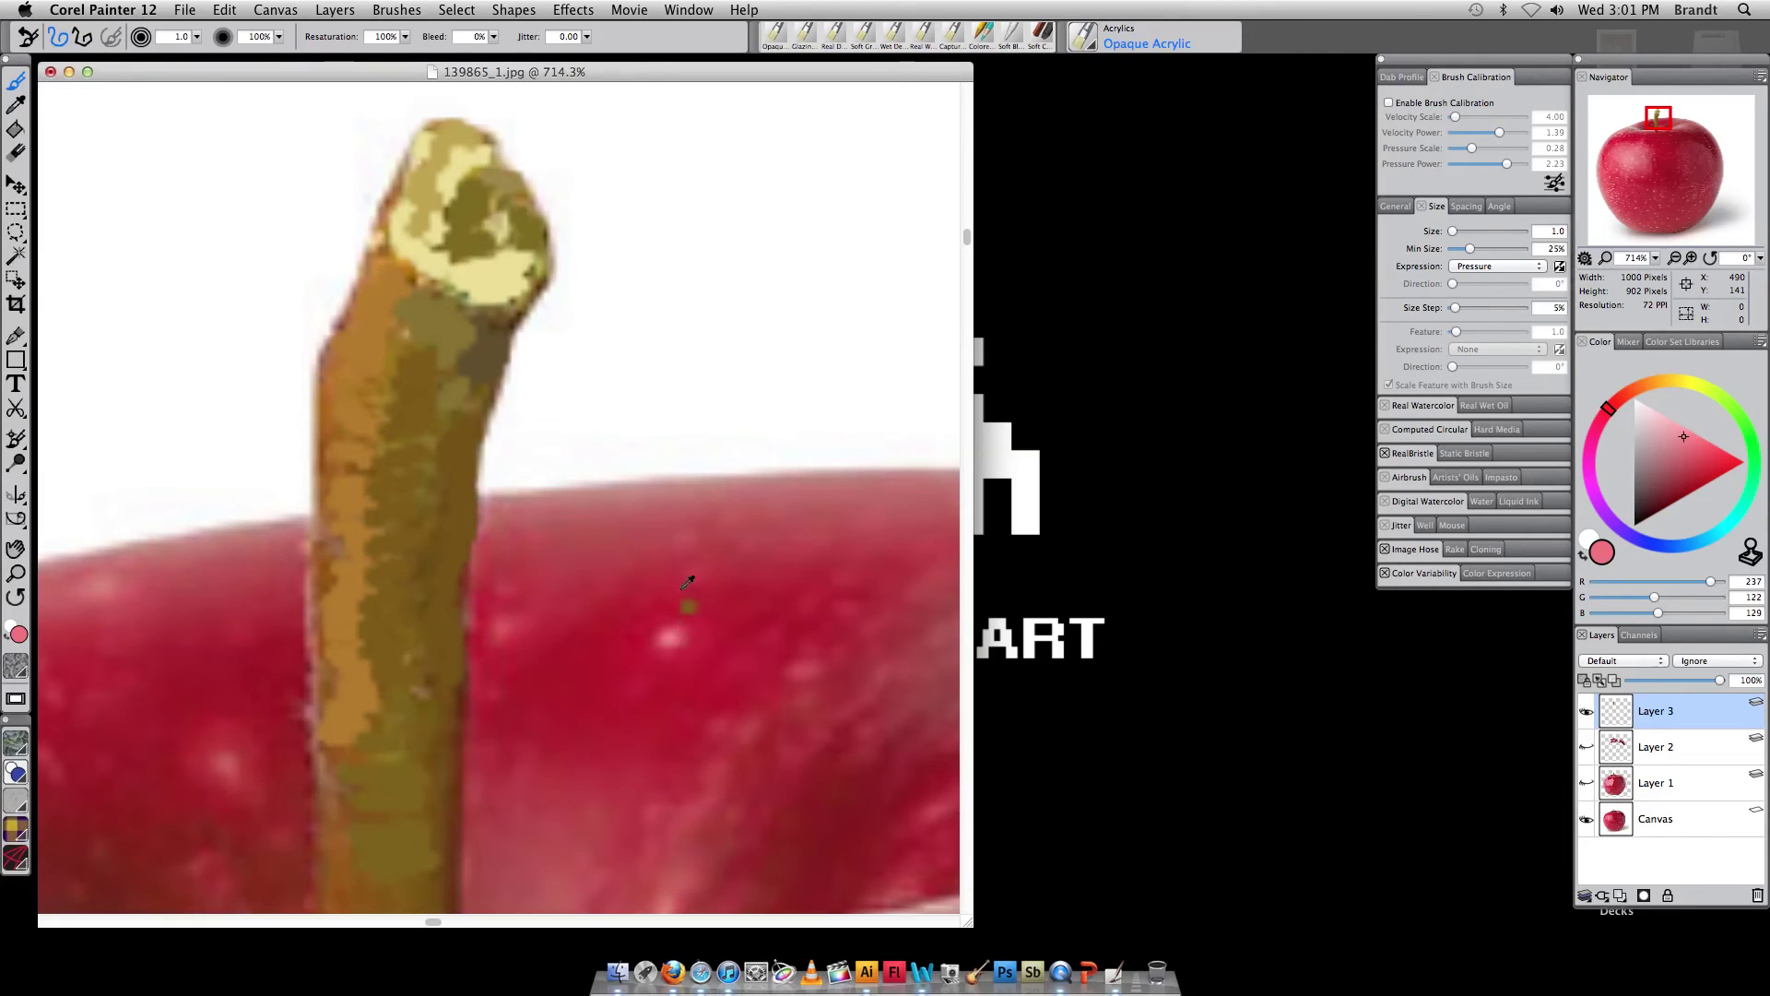
{"action": "left_click", "coordinate": [731, 392], "text": "alt"}
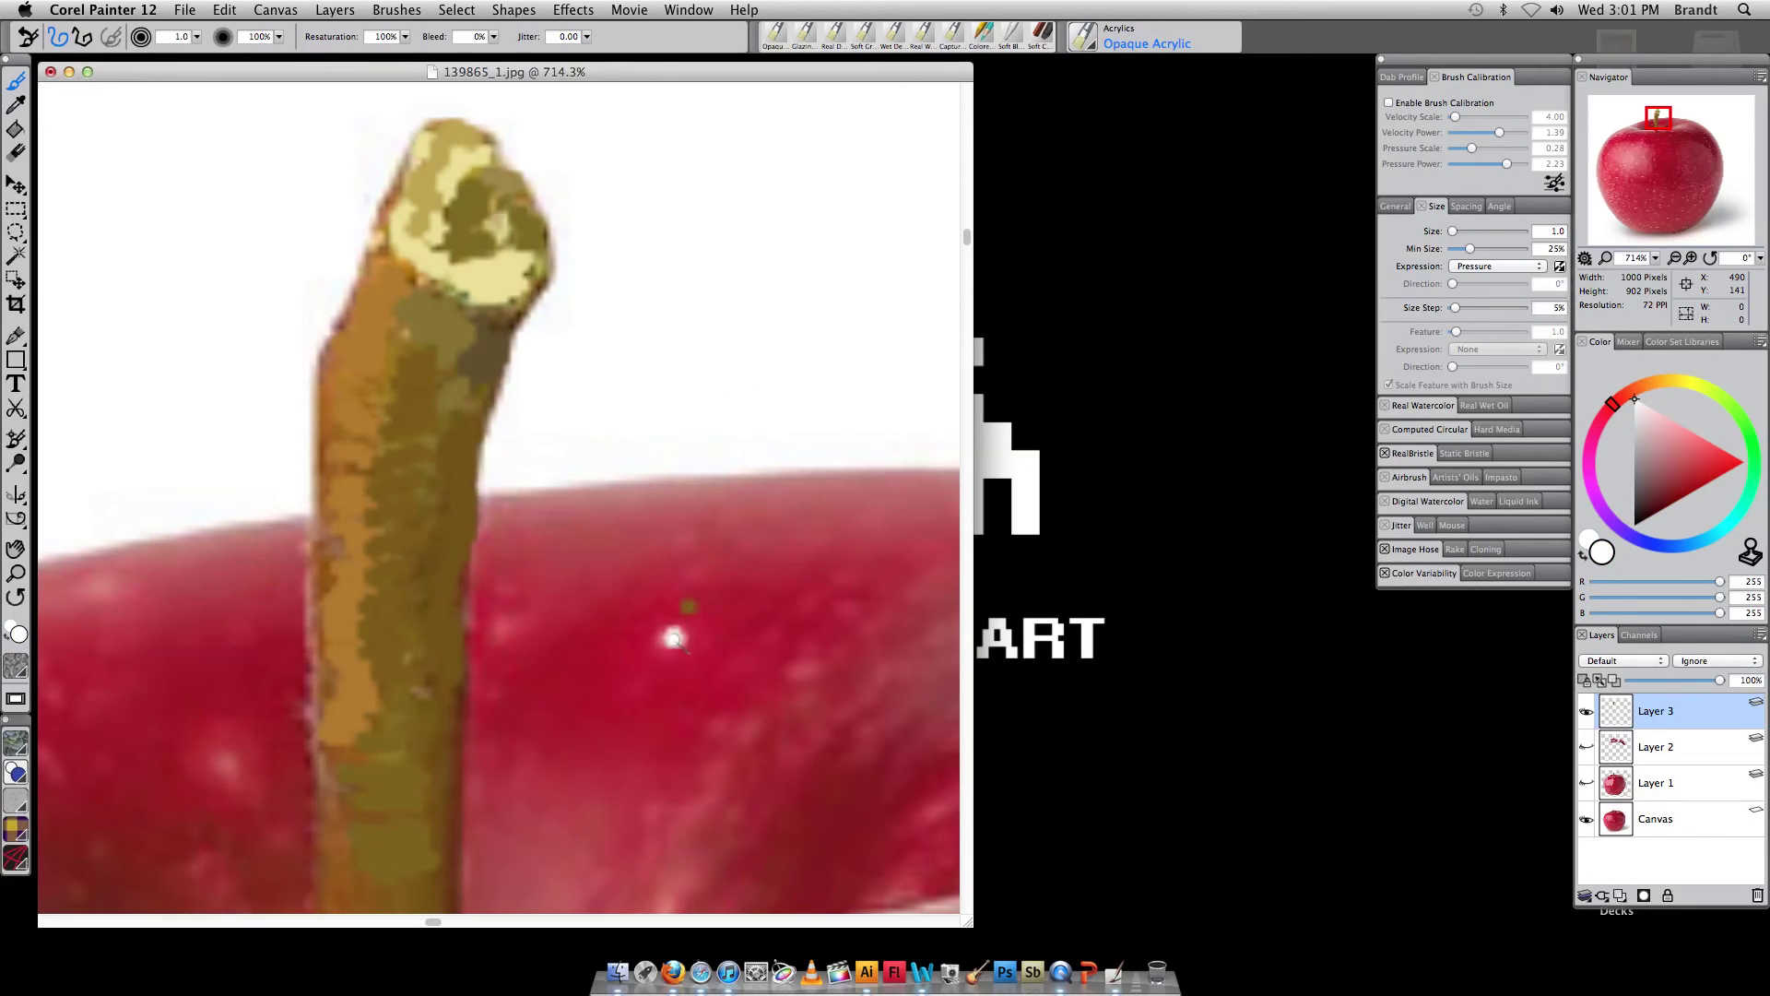
{"action": "left_click", "coordinate": [673, 636]}
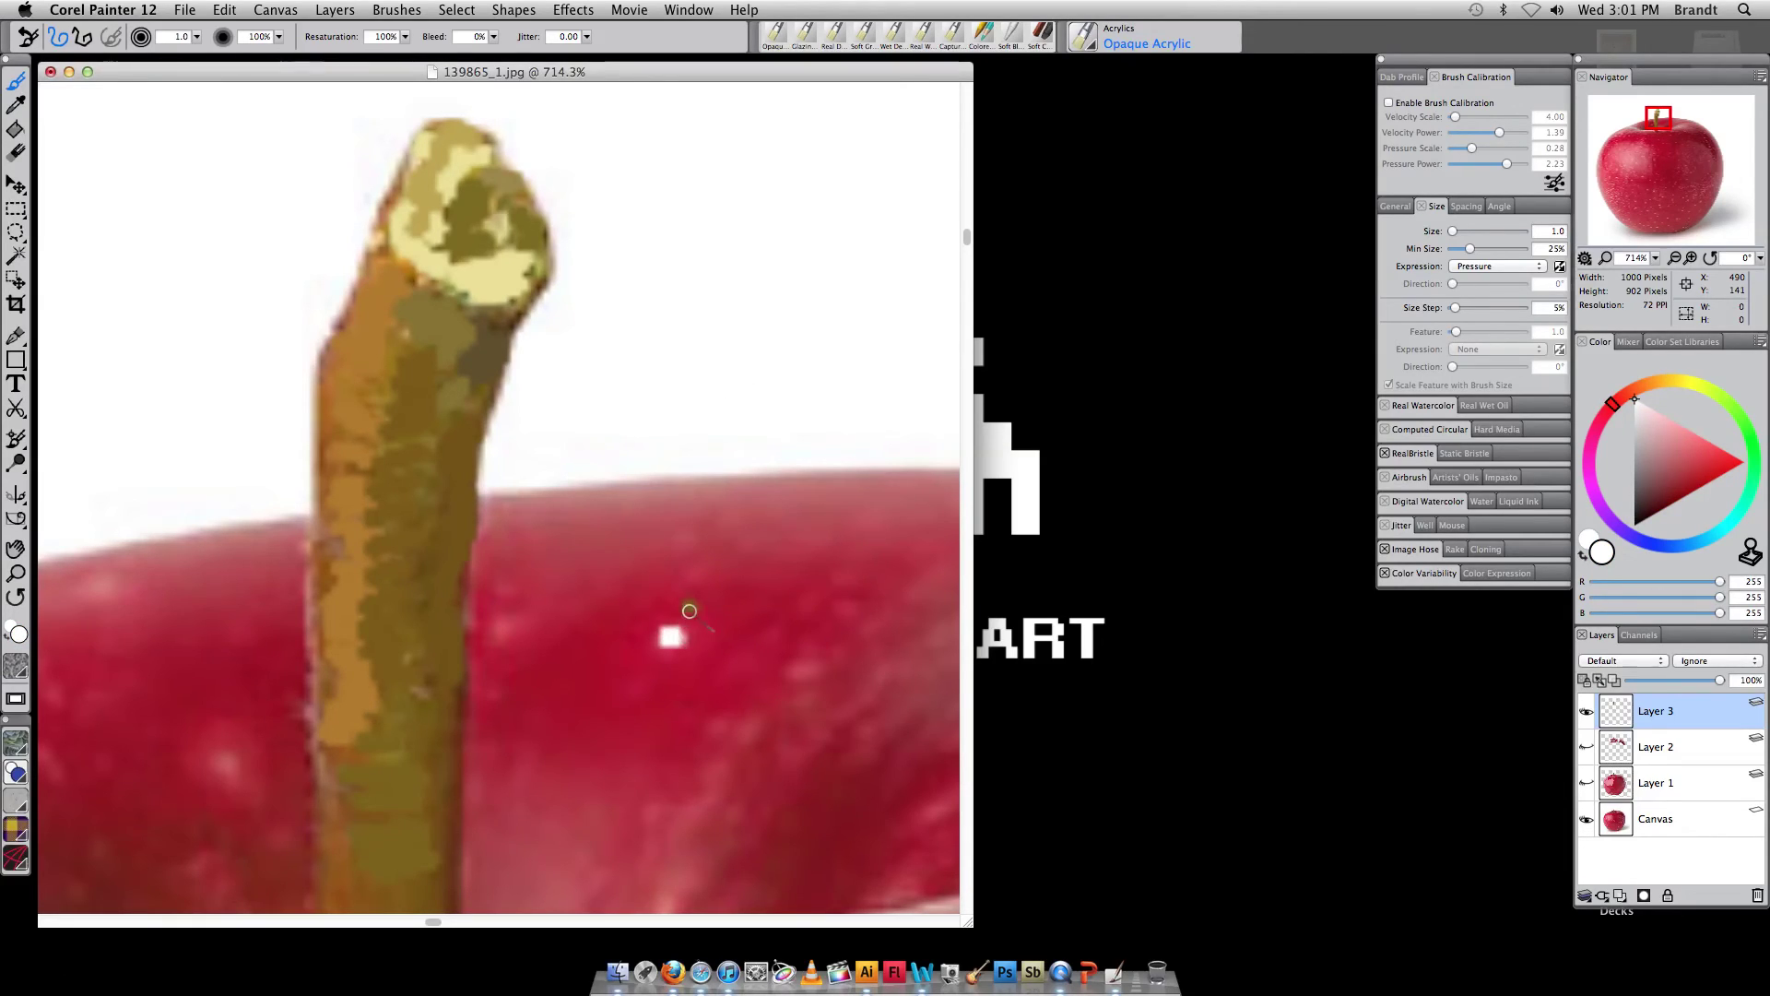
{"action": "left_click", "coordinate": [98, 590]}
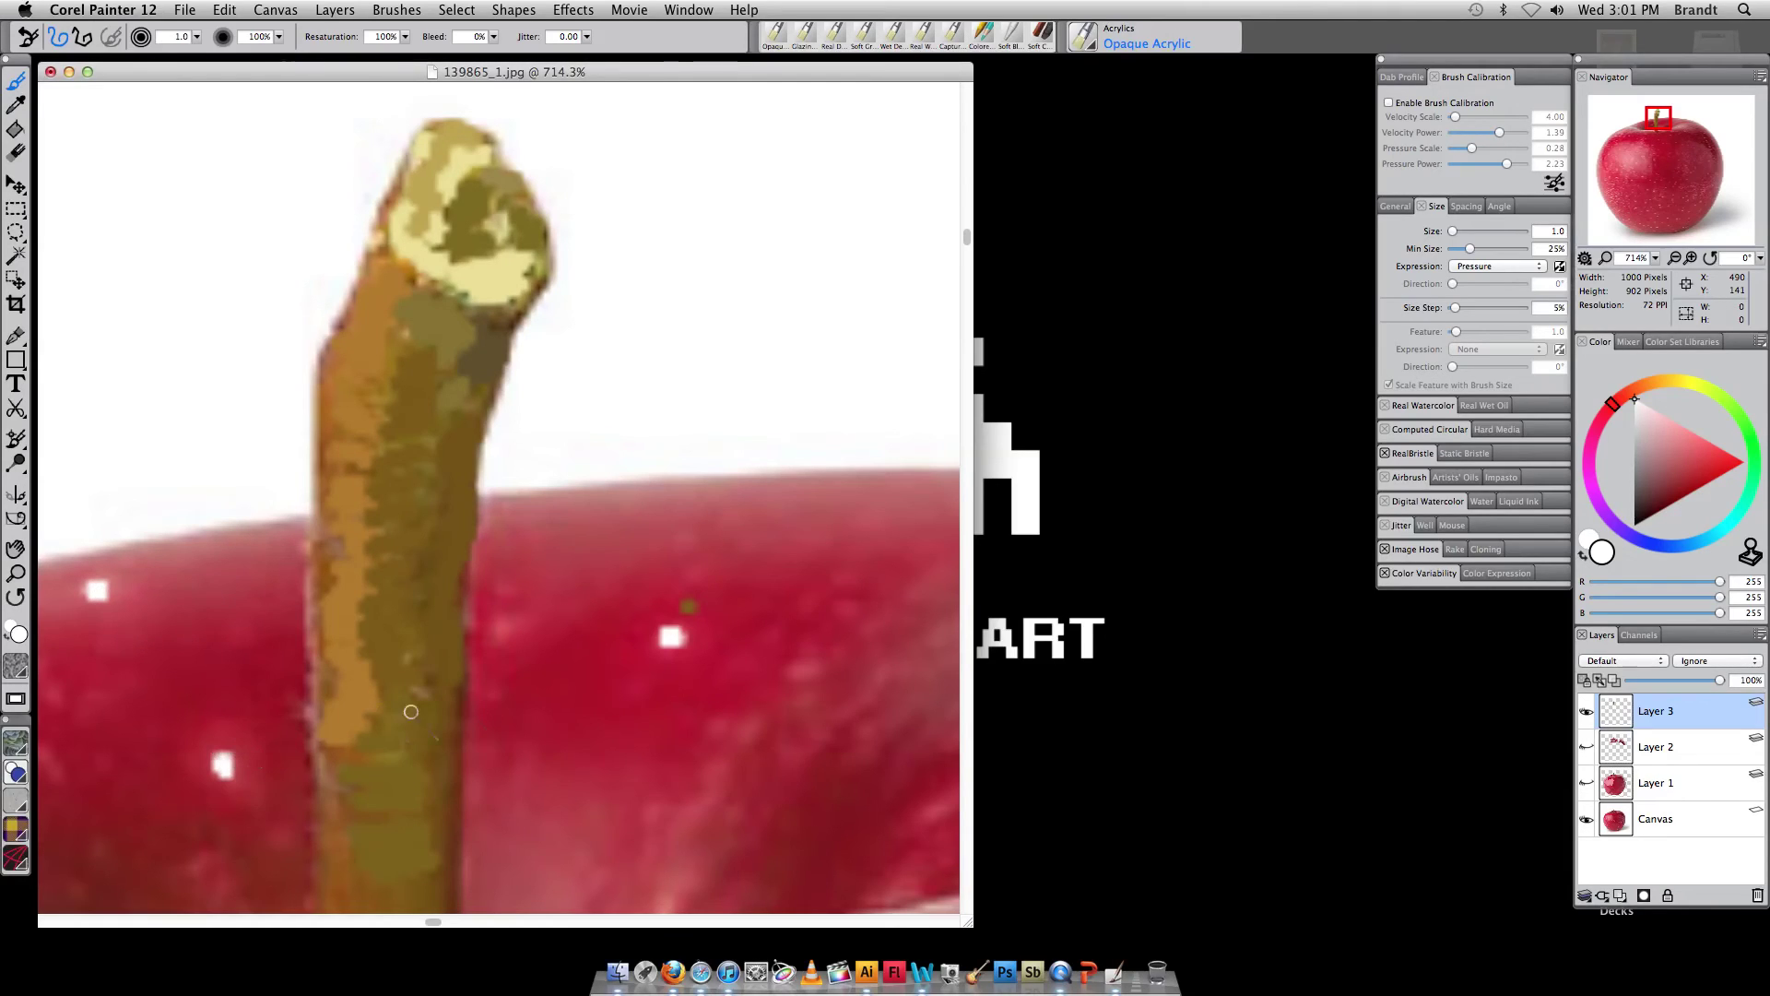
Try longer white highlight strokes, undo the stray ones, and zoom out to 150%
{"action": "key", "text": "g"}
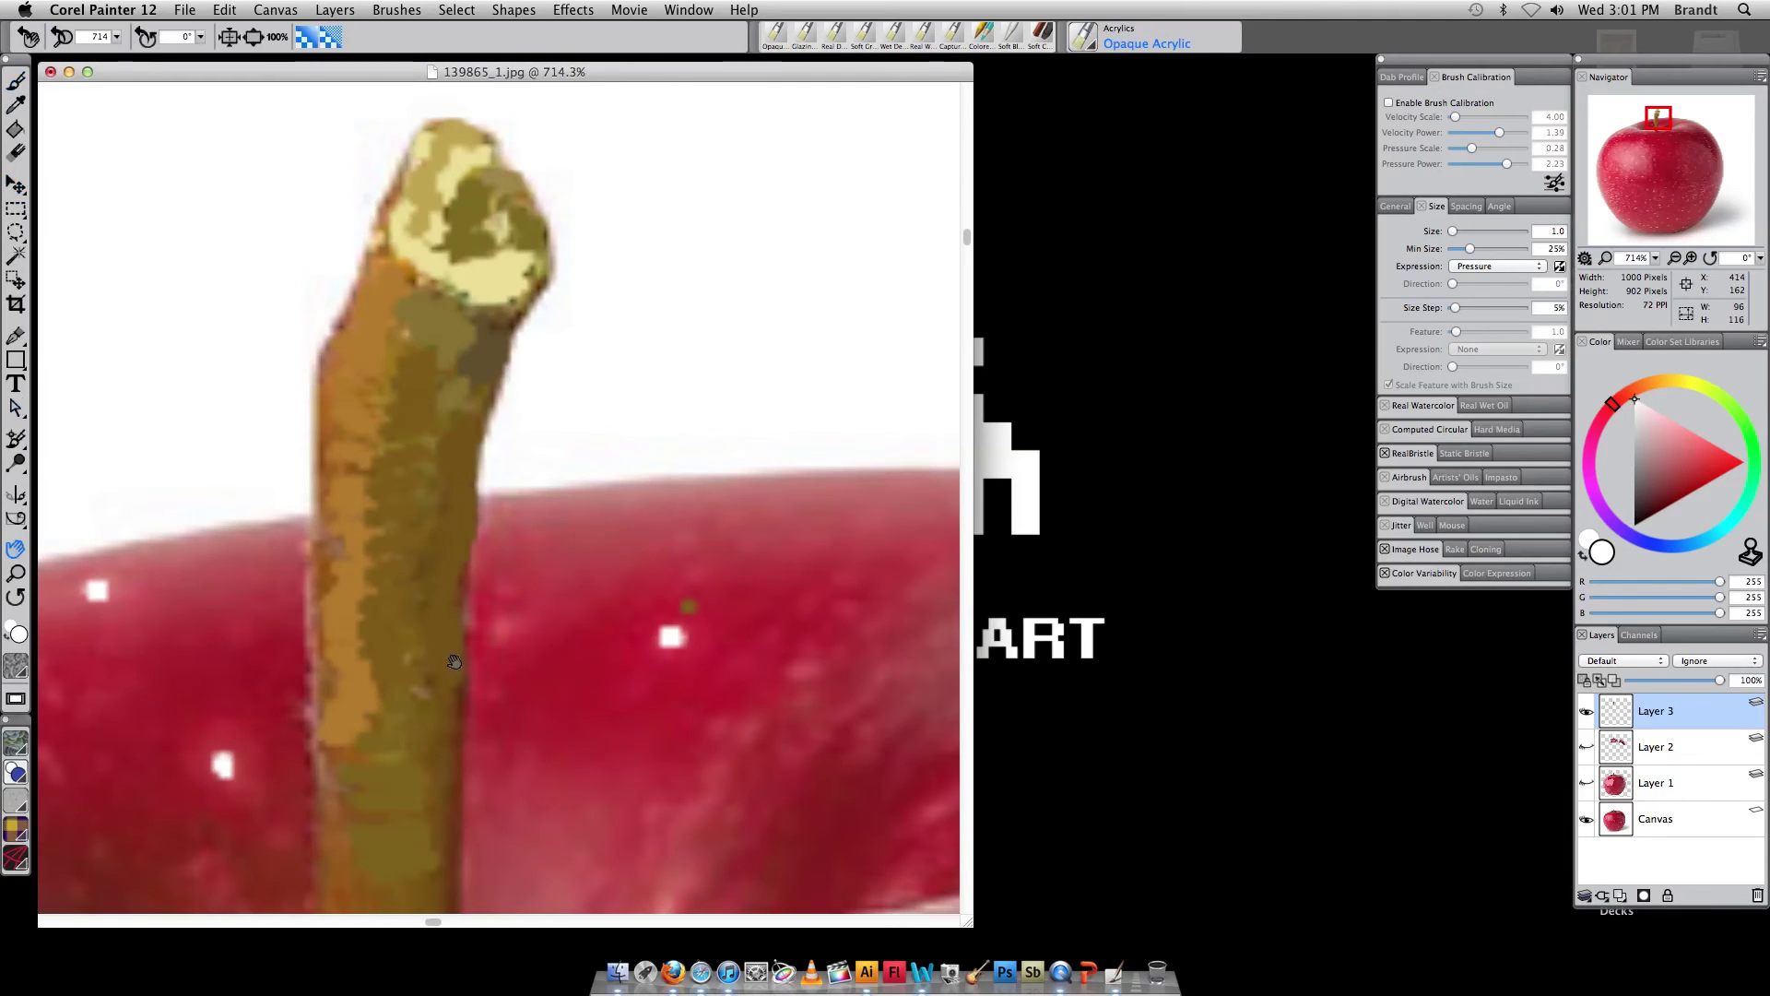
{"action": "scroll", "coordinate": [448, 663], "scroll_direction": "down", "scroll_amount": 10}
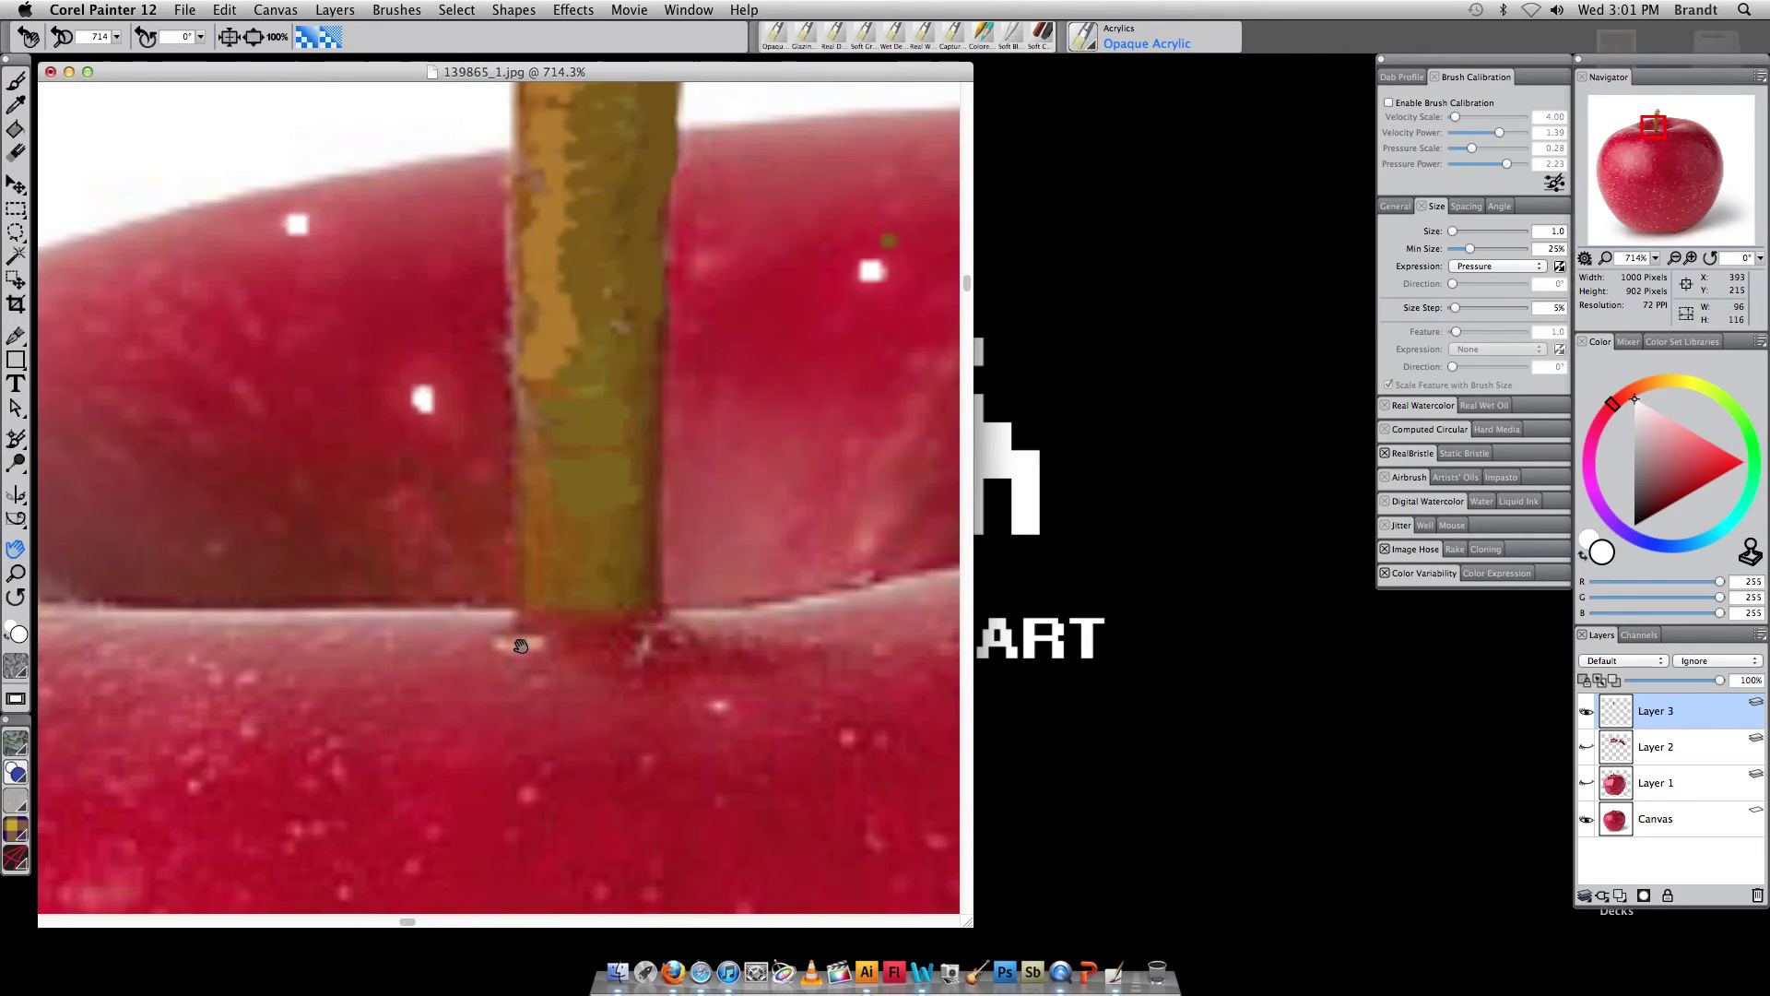
{"action": "key", "text": "b"}
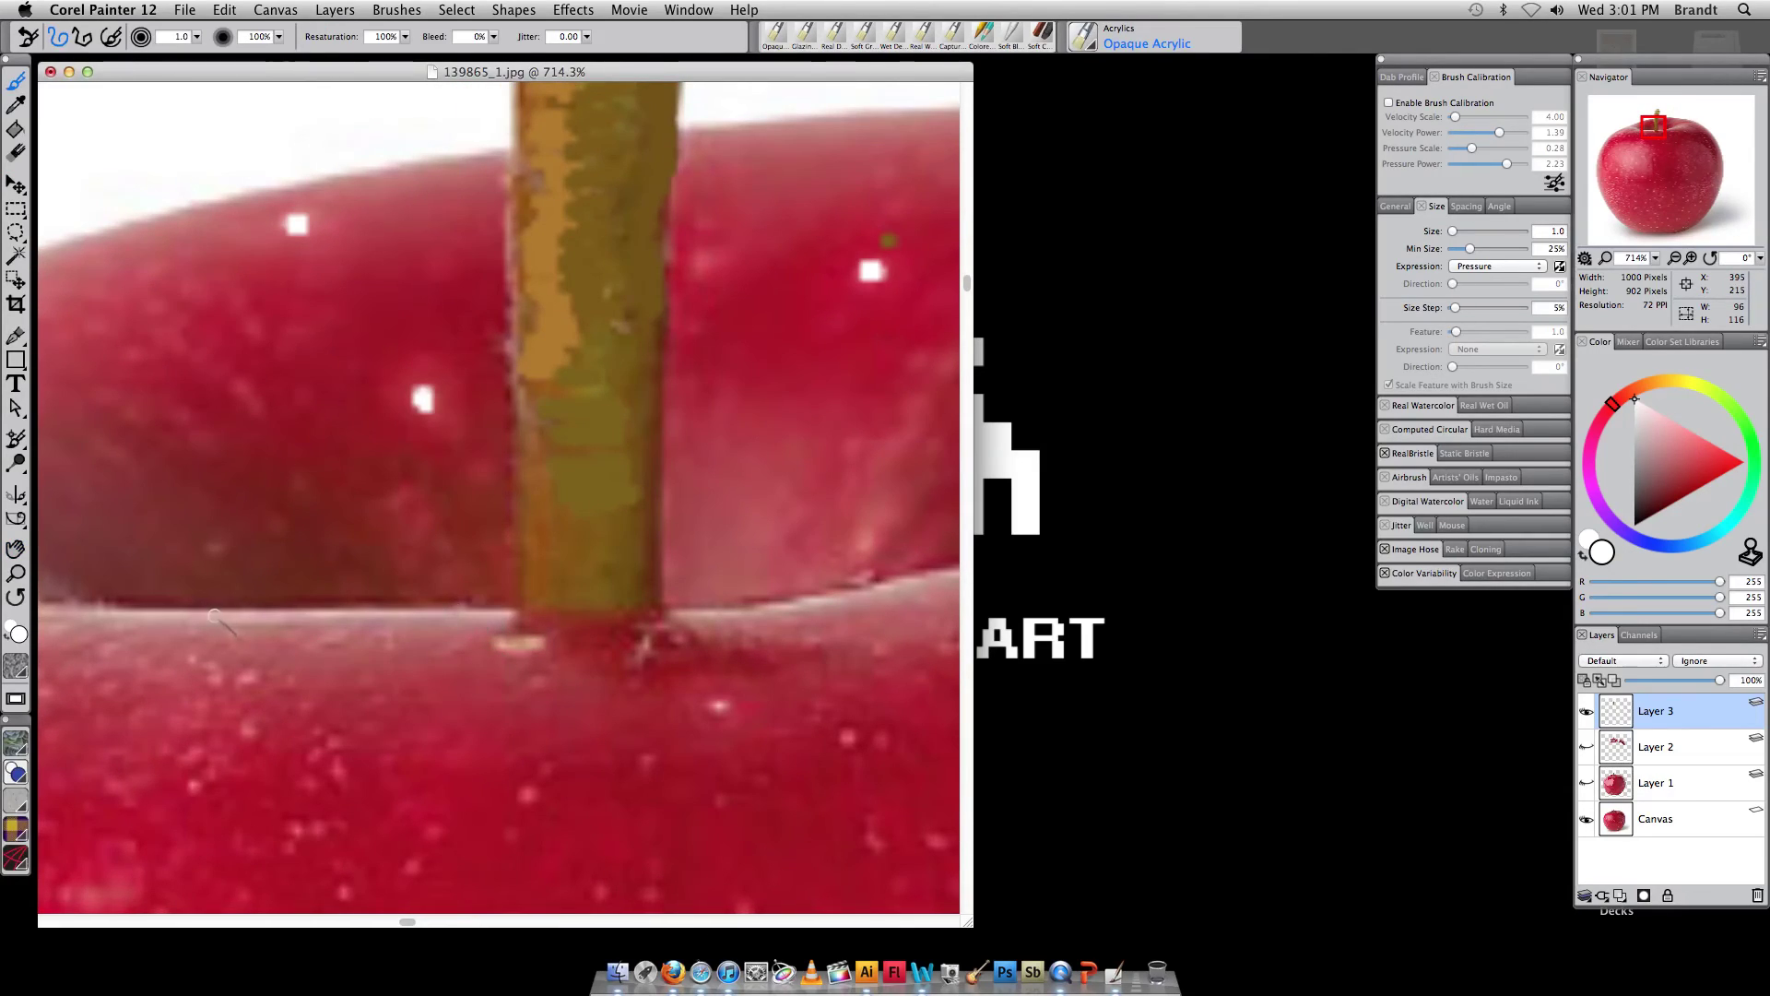
{"action": "left_click_drag", "start_coordinate": [279, 624], "coordinate": [507, 613]}
{"action": "key", "text": "super+z"}
{"action": "mouse_move", "coordinate": [322, 589]}
{"action": "left_mouse_down"}
{"action": "mouse_move", "coordinate": [304, 564]}
{"action": "mouse_move", "coordinate": [456, 502]}
{"action": "mouse_move", "coordinate": [353, 507]}
{"action": "mouse_move", "coordinate": [391, 530]}
{"action": "mouse_move", "coordinate": [447, 487]}
{"action": "mouse_move", "coordinate": [419, 447]}
{"action": "mouse_move", "coordinate": [369, 426]}
{"action": "left_mouse_up"}
{"action": "key", "text": "super+z"}
{"action": "key", "text": "super+z"}
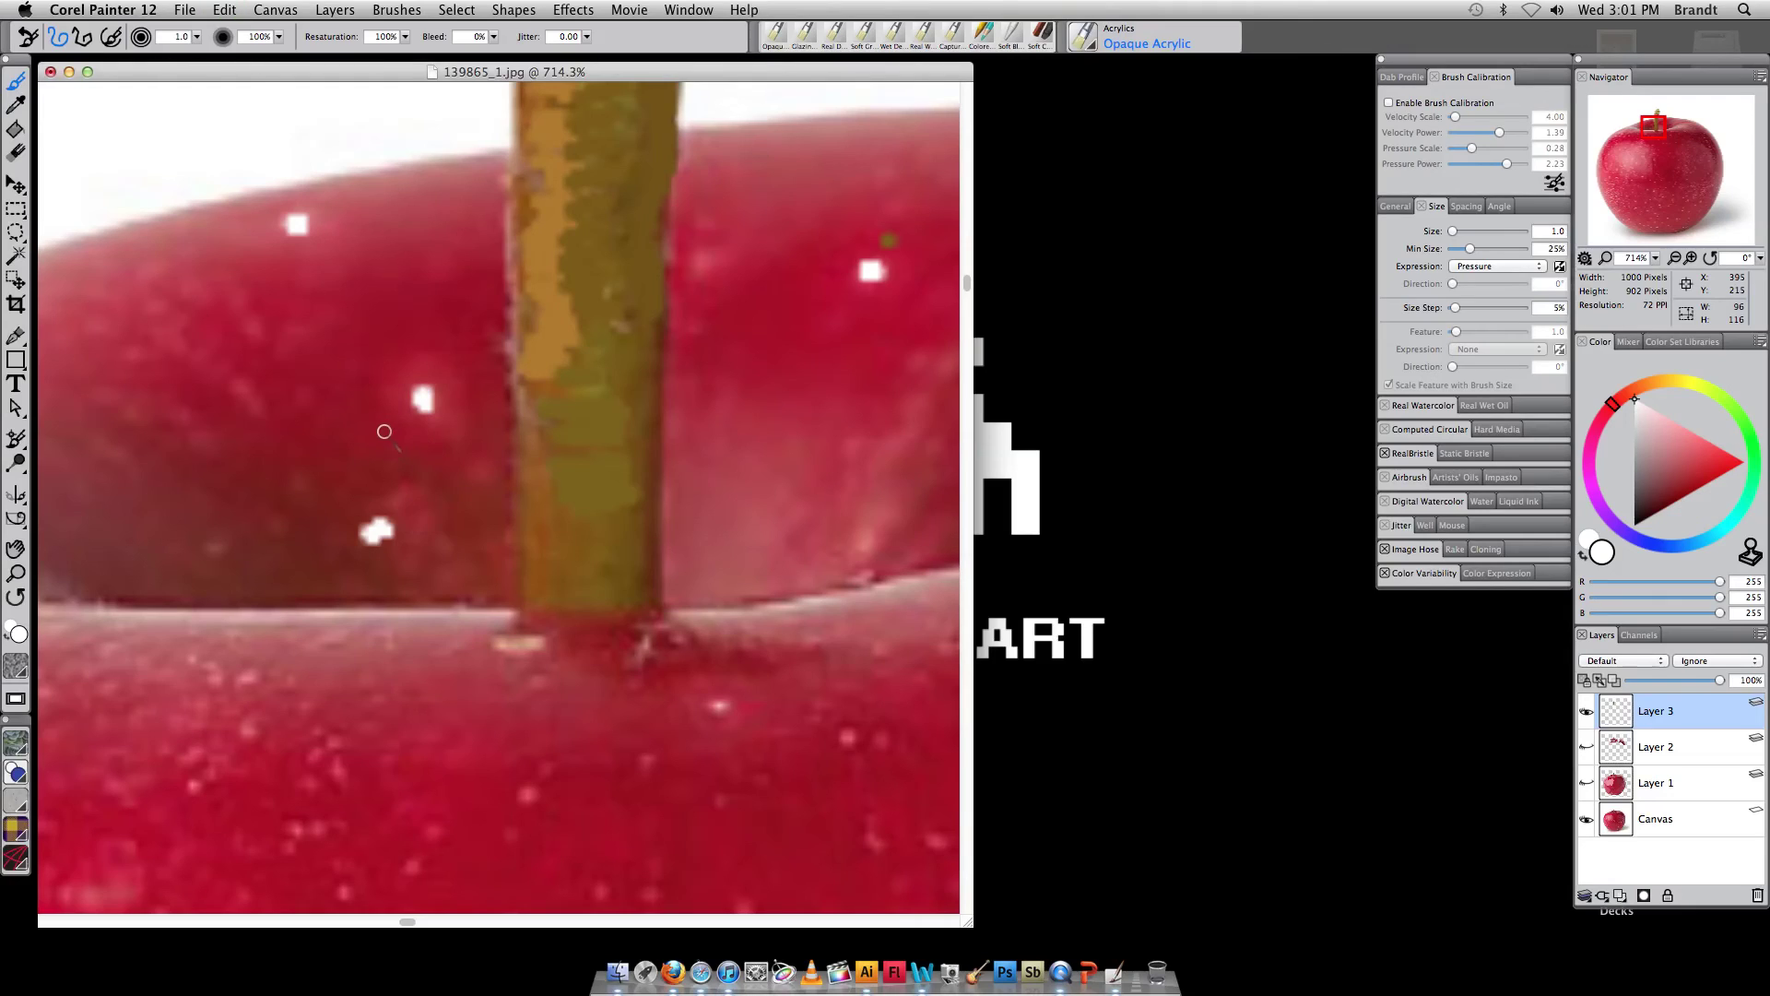
{"action": "key", "text": "super+z"}
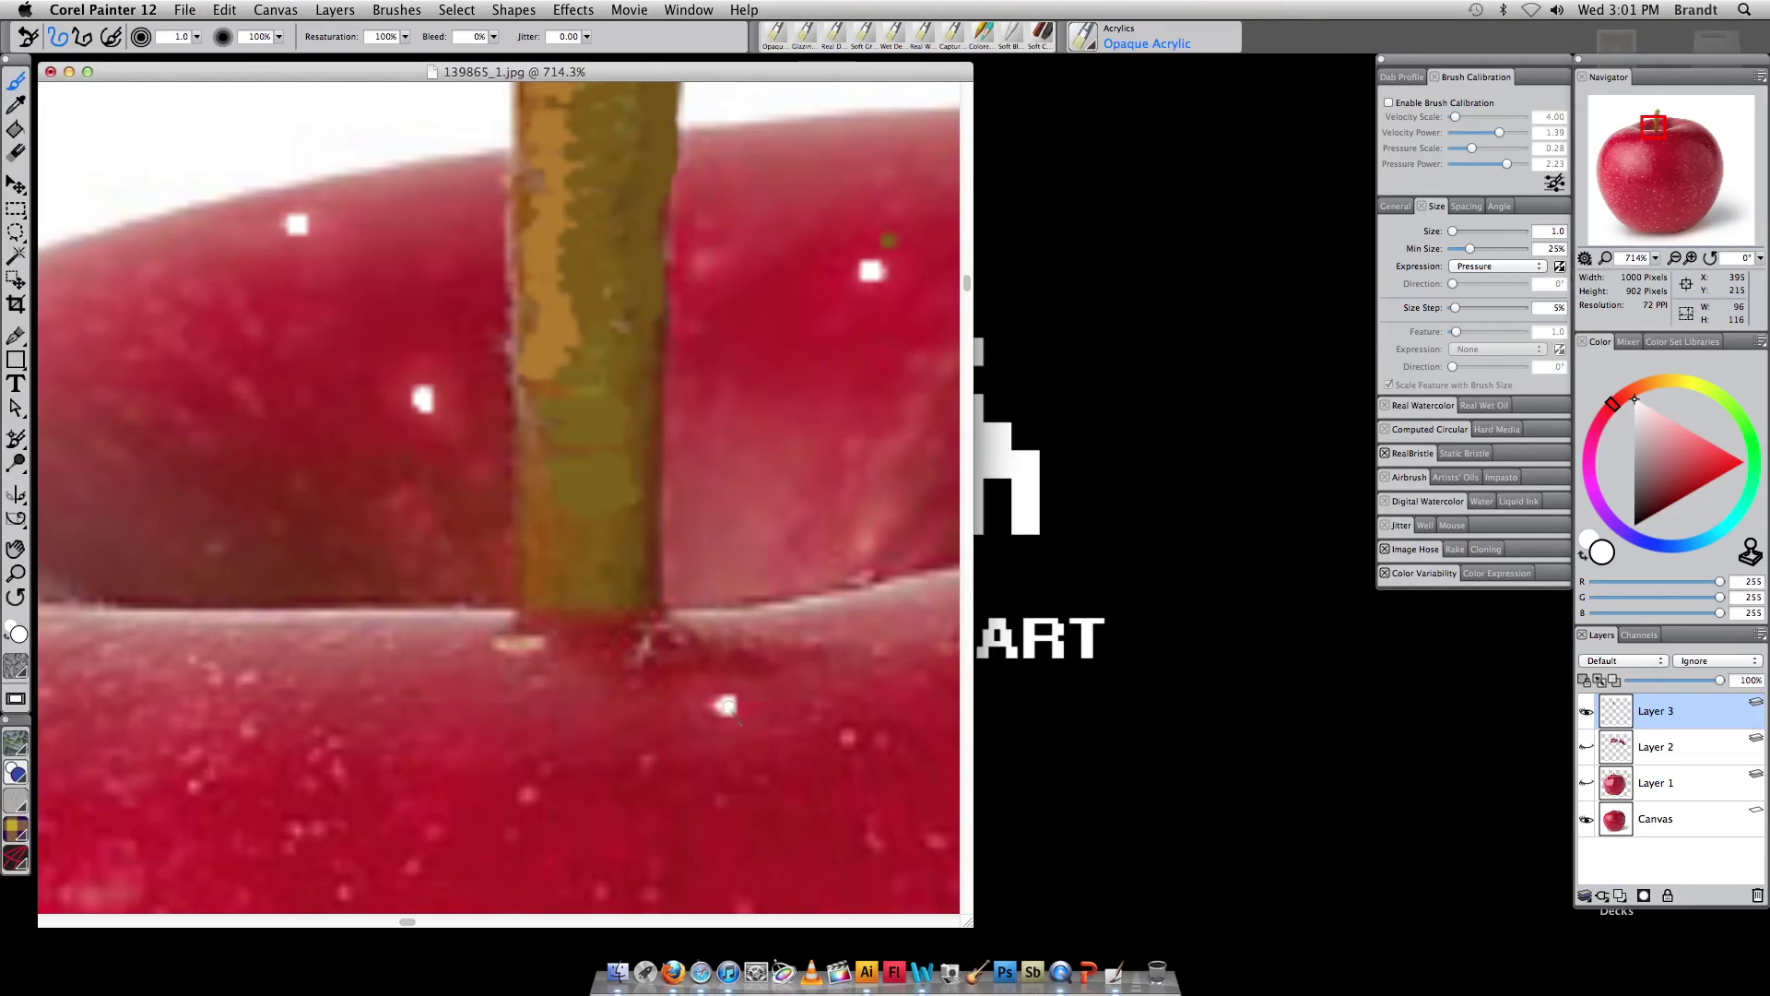
{"action": "key", "text": "super+minus"}
{"action": "key", "text": "super+minus"}
{"action": "key", "text": "super+minus"}
{"action": "key", "text": "super+minus"}
{"action": "key", "text": "super+minus"}
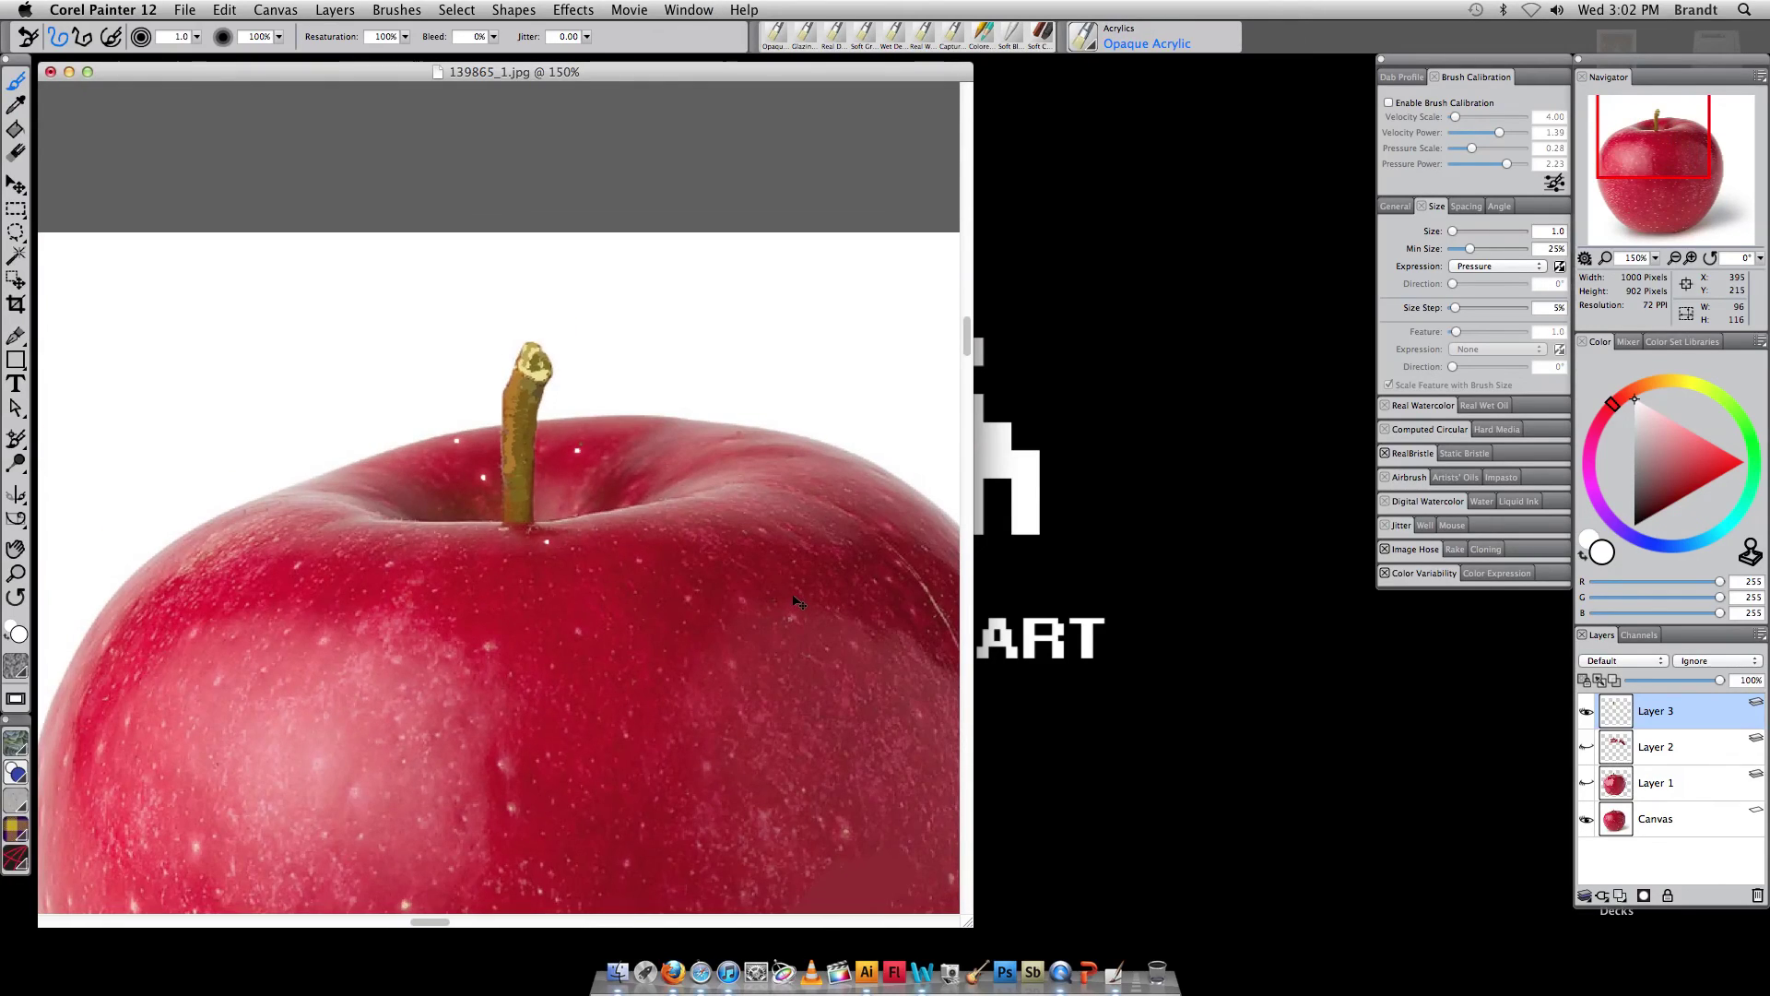
Toggle Layer 1 and Layer 2 visibility to compare with the photo, ending with the colour-block layer hidden
{"action": "left_click", "coordinate": [1586, 748]}
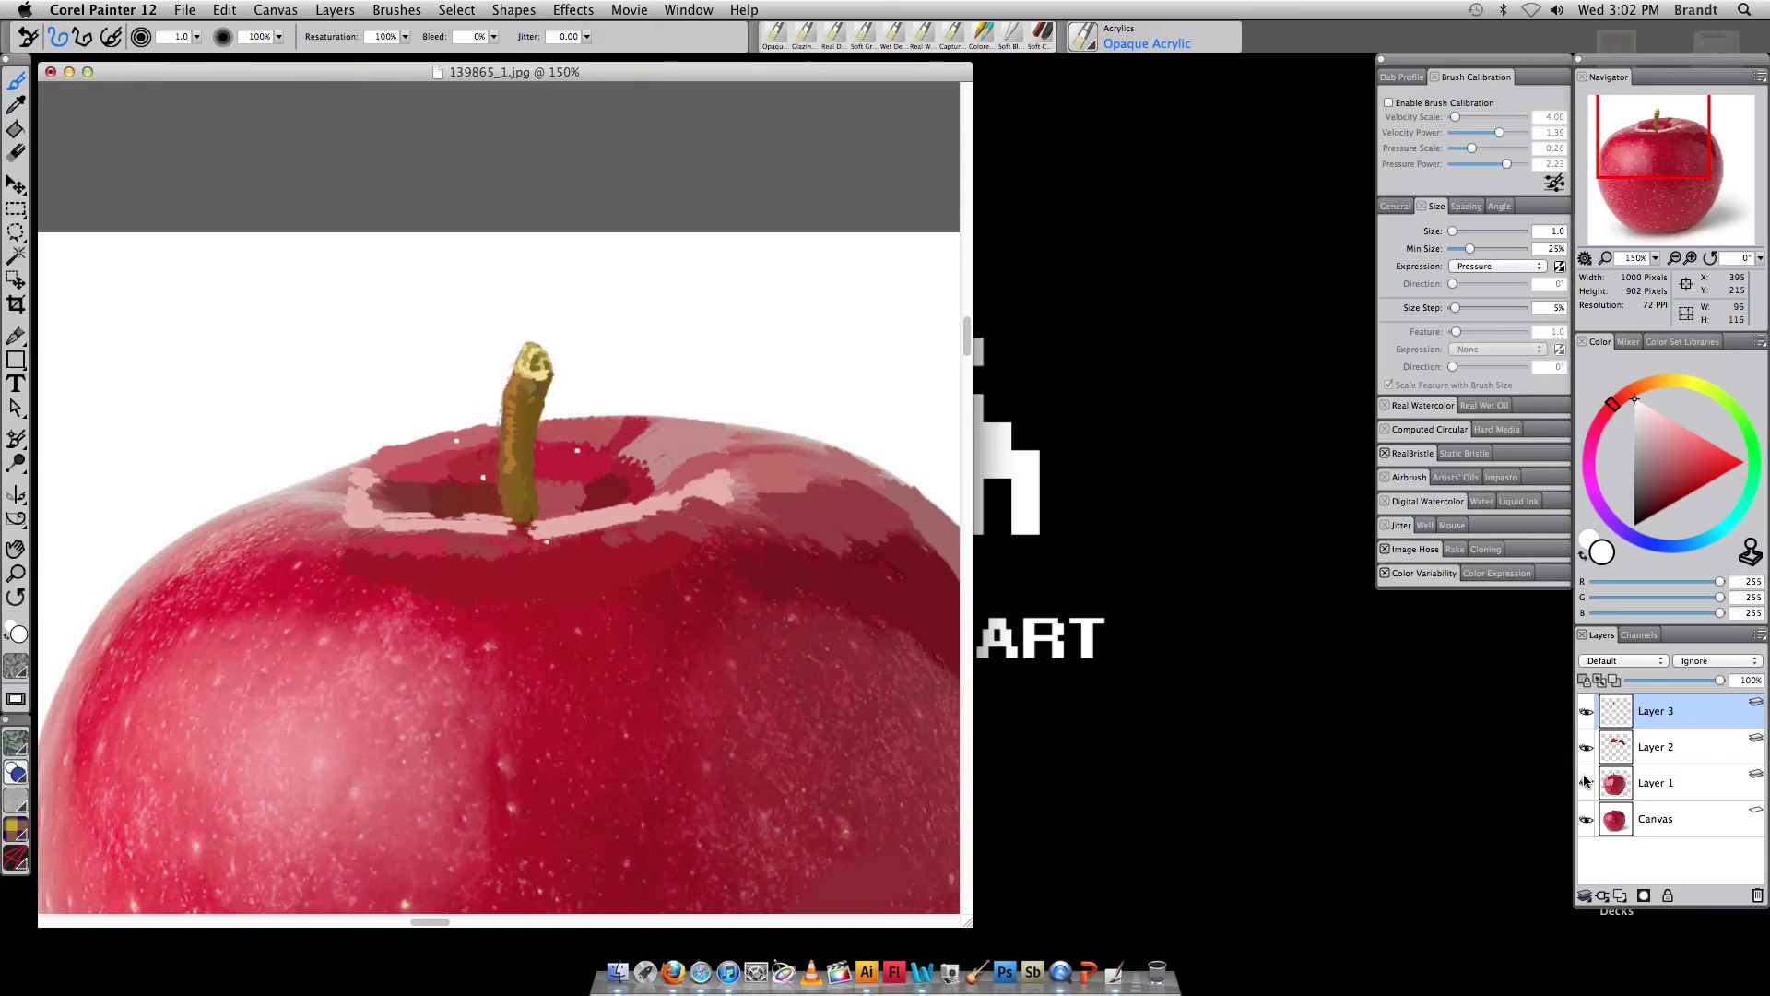
{"action": "left_click", "coordinate": [1587, 782]}
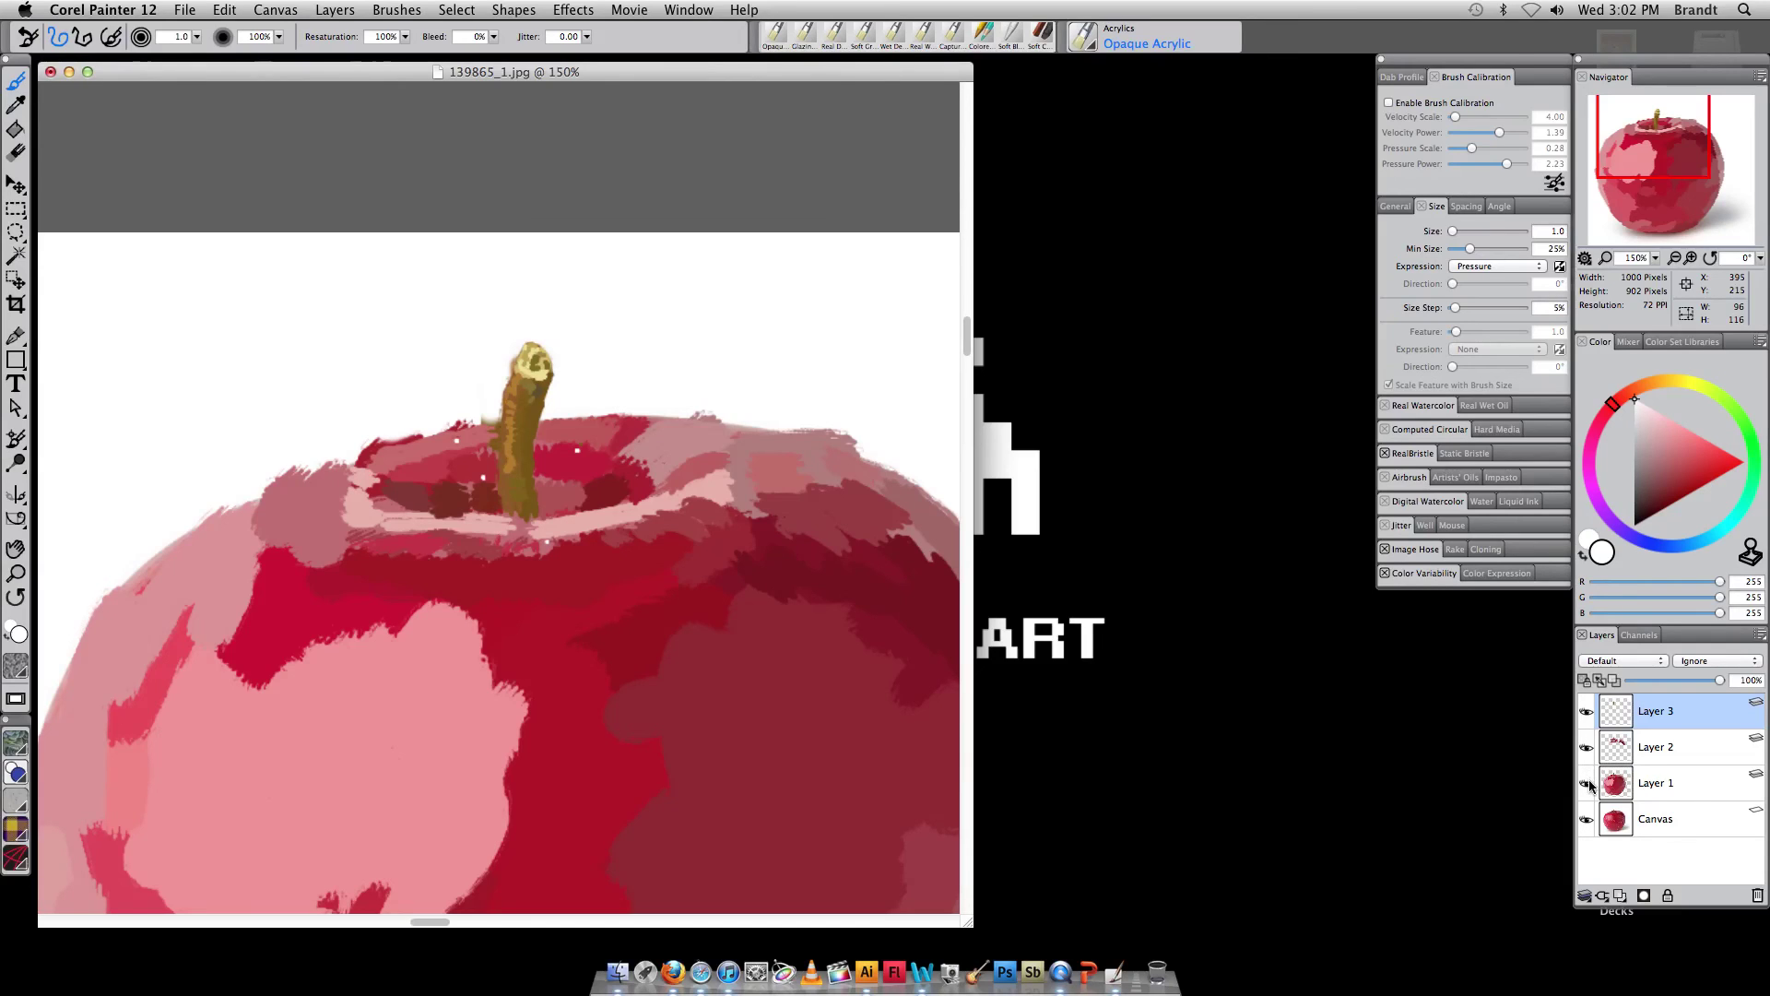
{"action": "left_click", "coordinate": [1572, 805]}
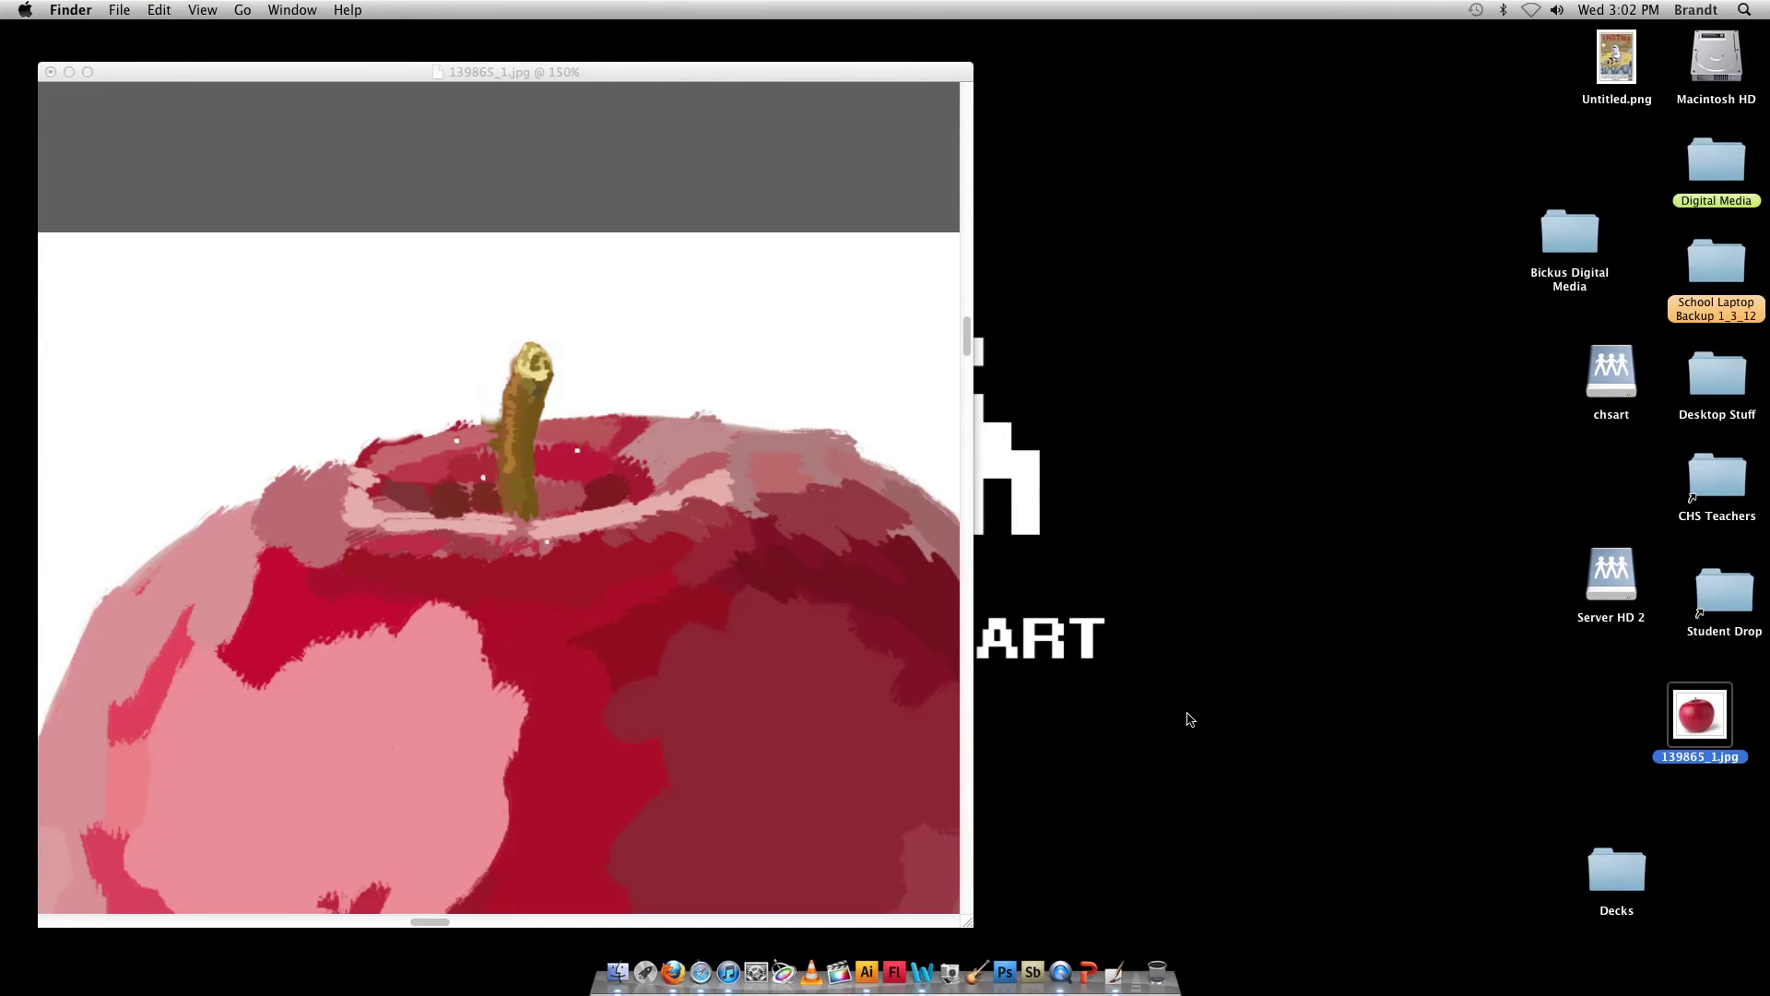
{"action": "left_click", "coordinate": [907, 680]}
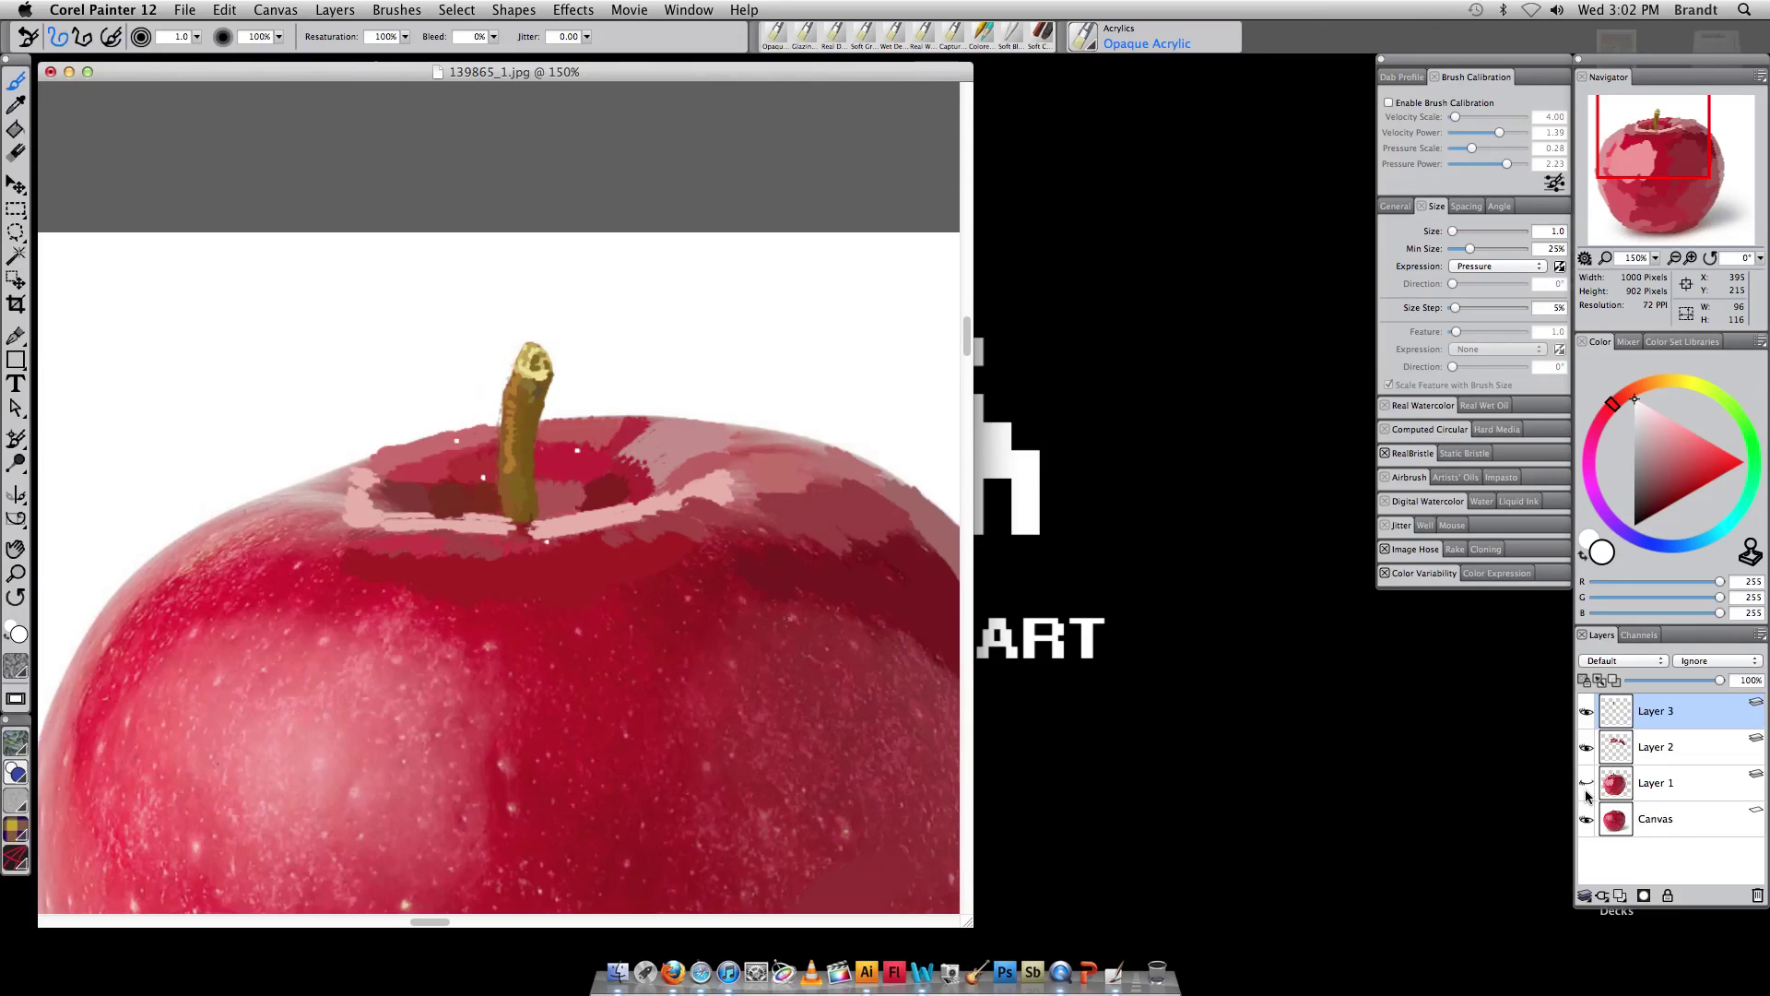
{"action": "left_click", "coordinate": [1586, 785]}
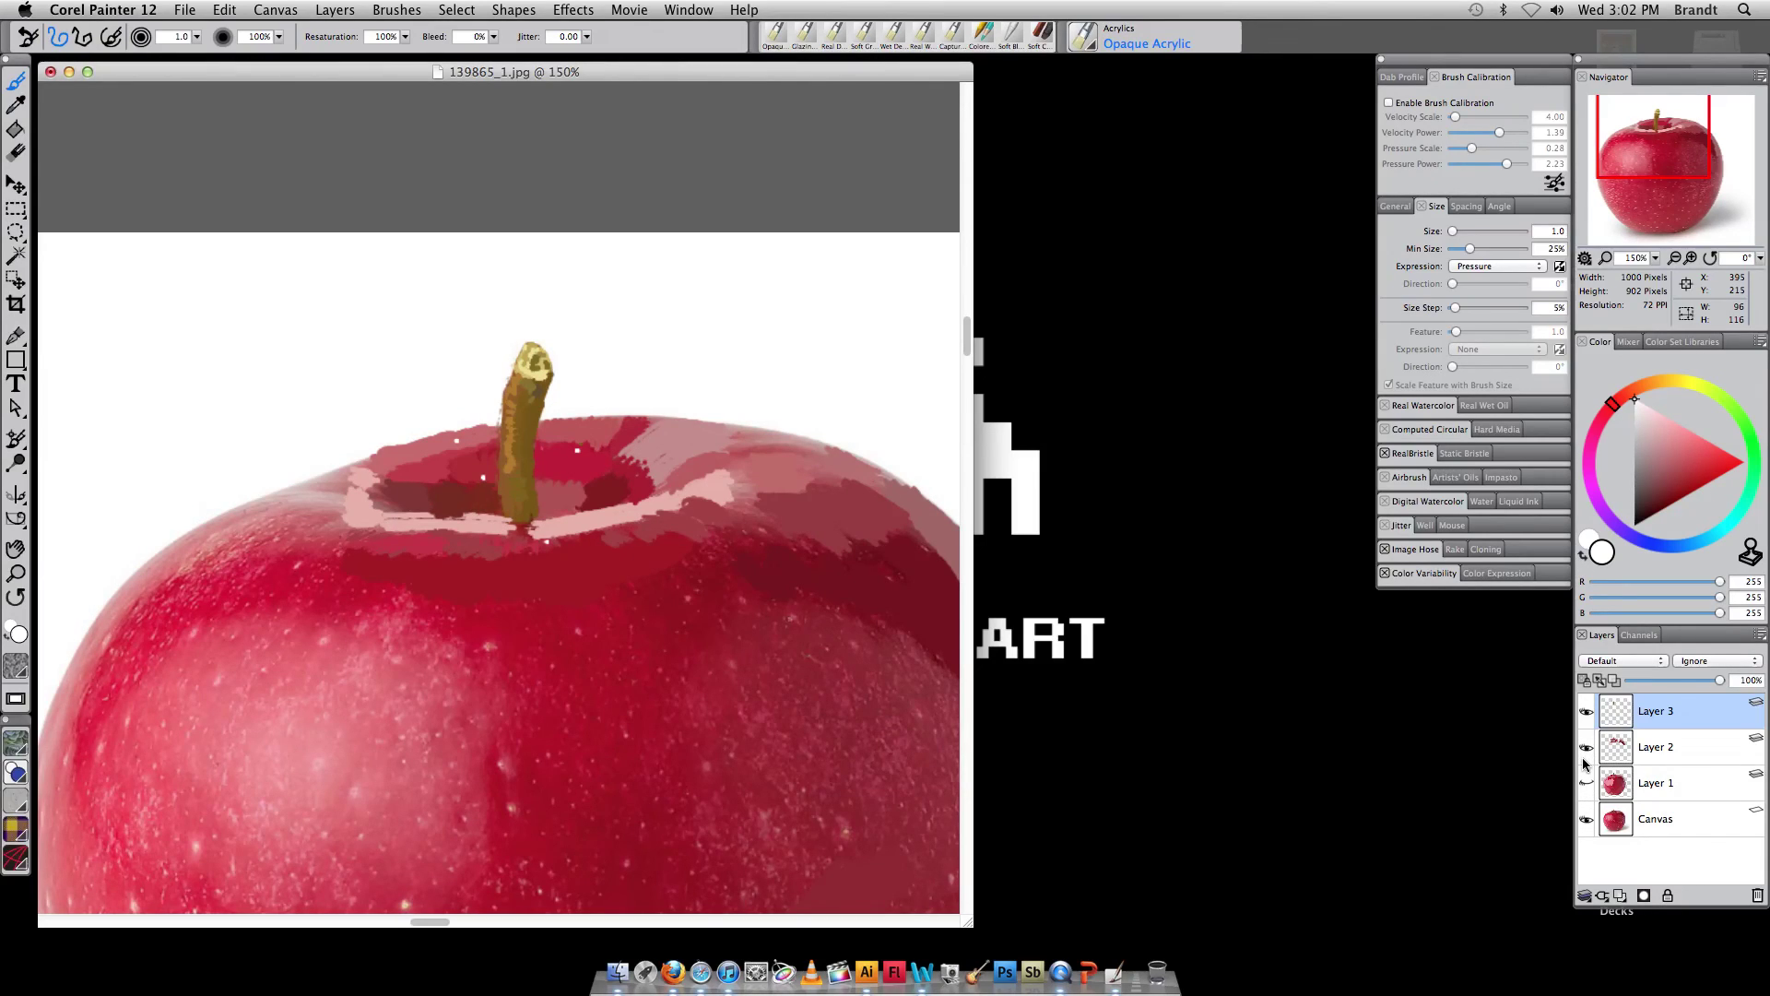
{"action": "left_click", "coordinate": [1585, 749]}
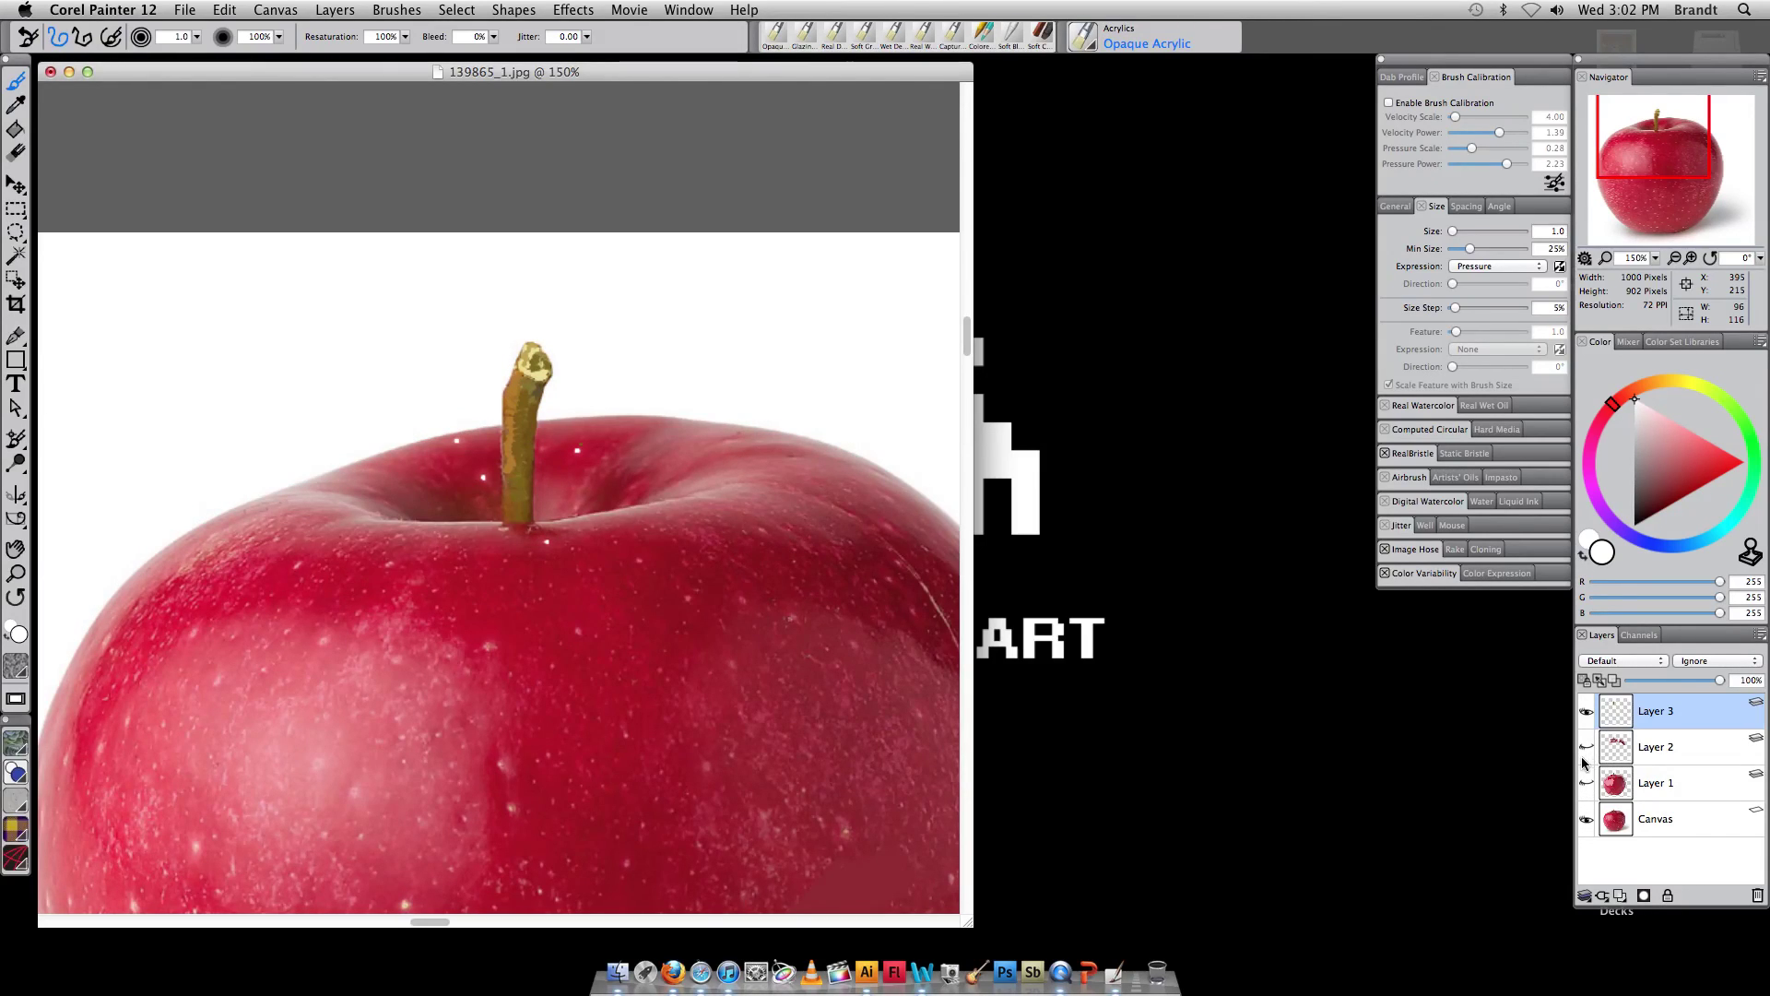
{"action": "left_click", "coordinate": [1586, 747]}
{"action": "left_click", "coordinate": [1585, 783]}
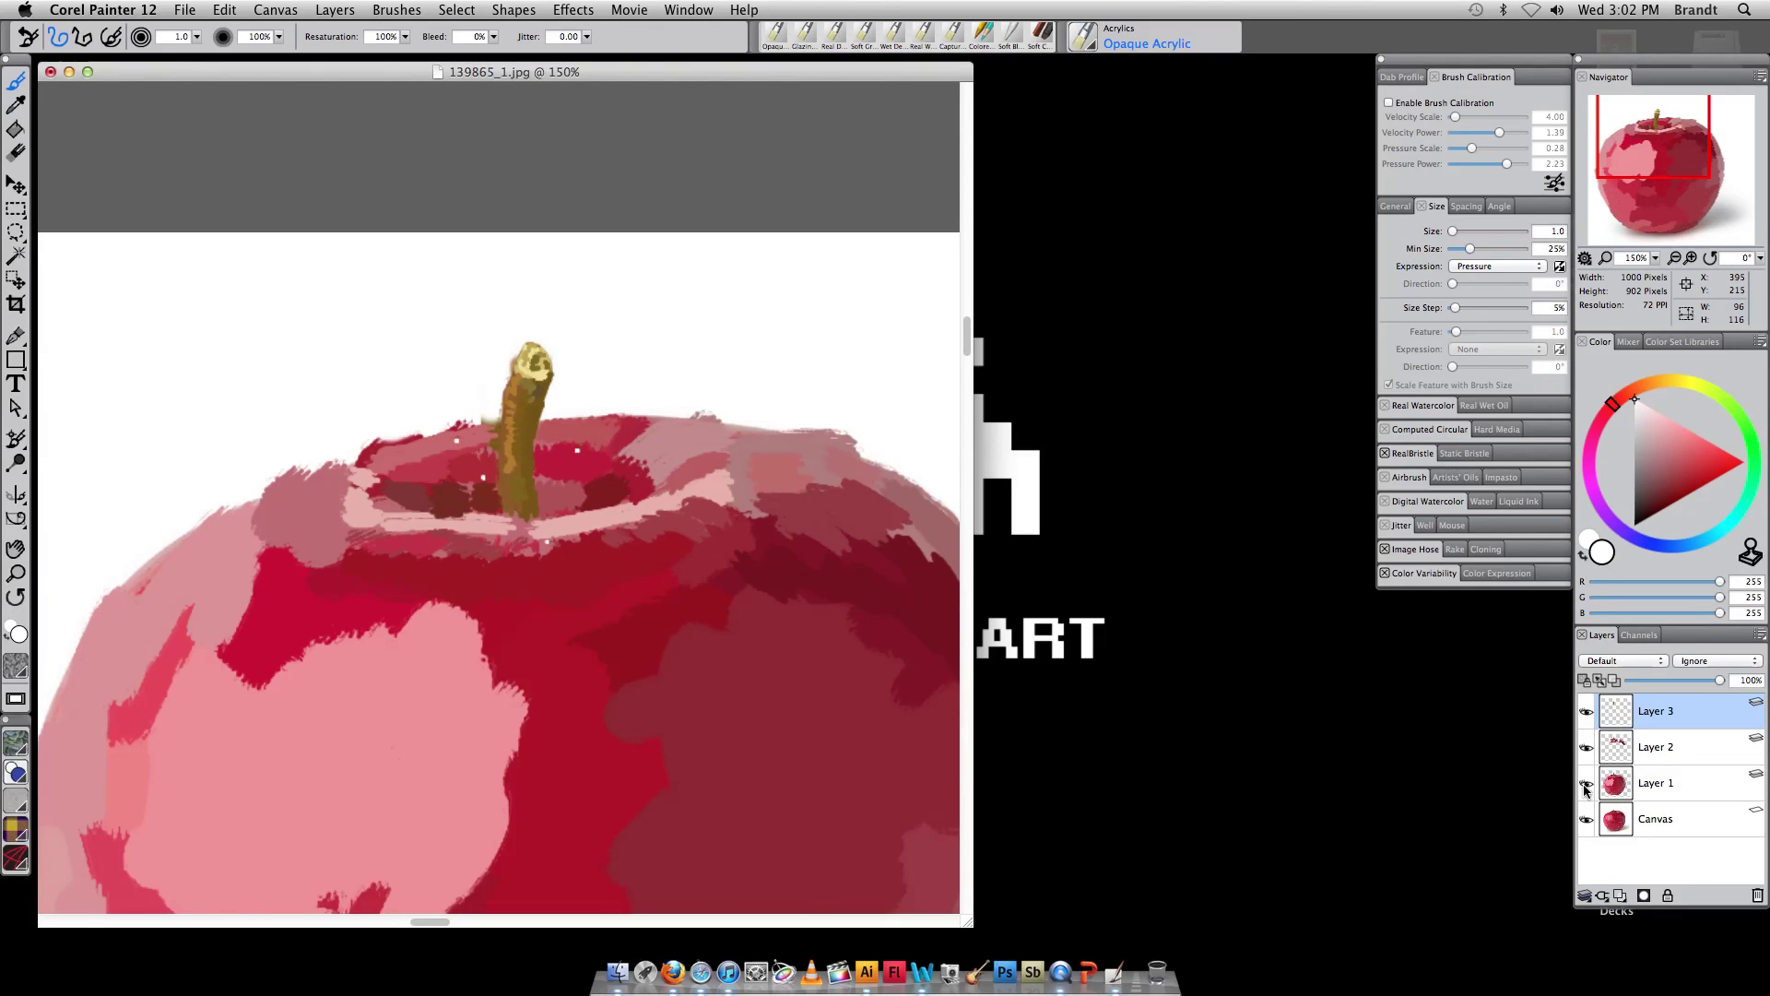
{"action": "left_click", "coordinate": [1585, 784]}
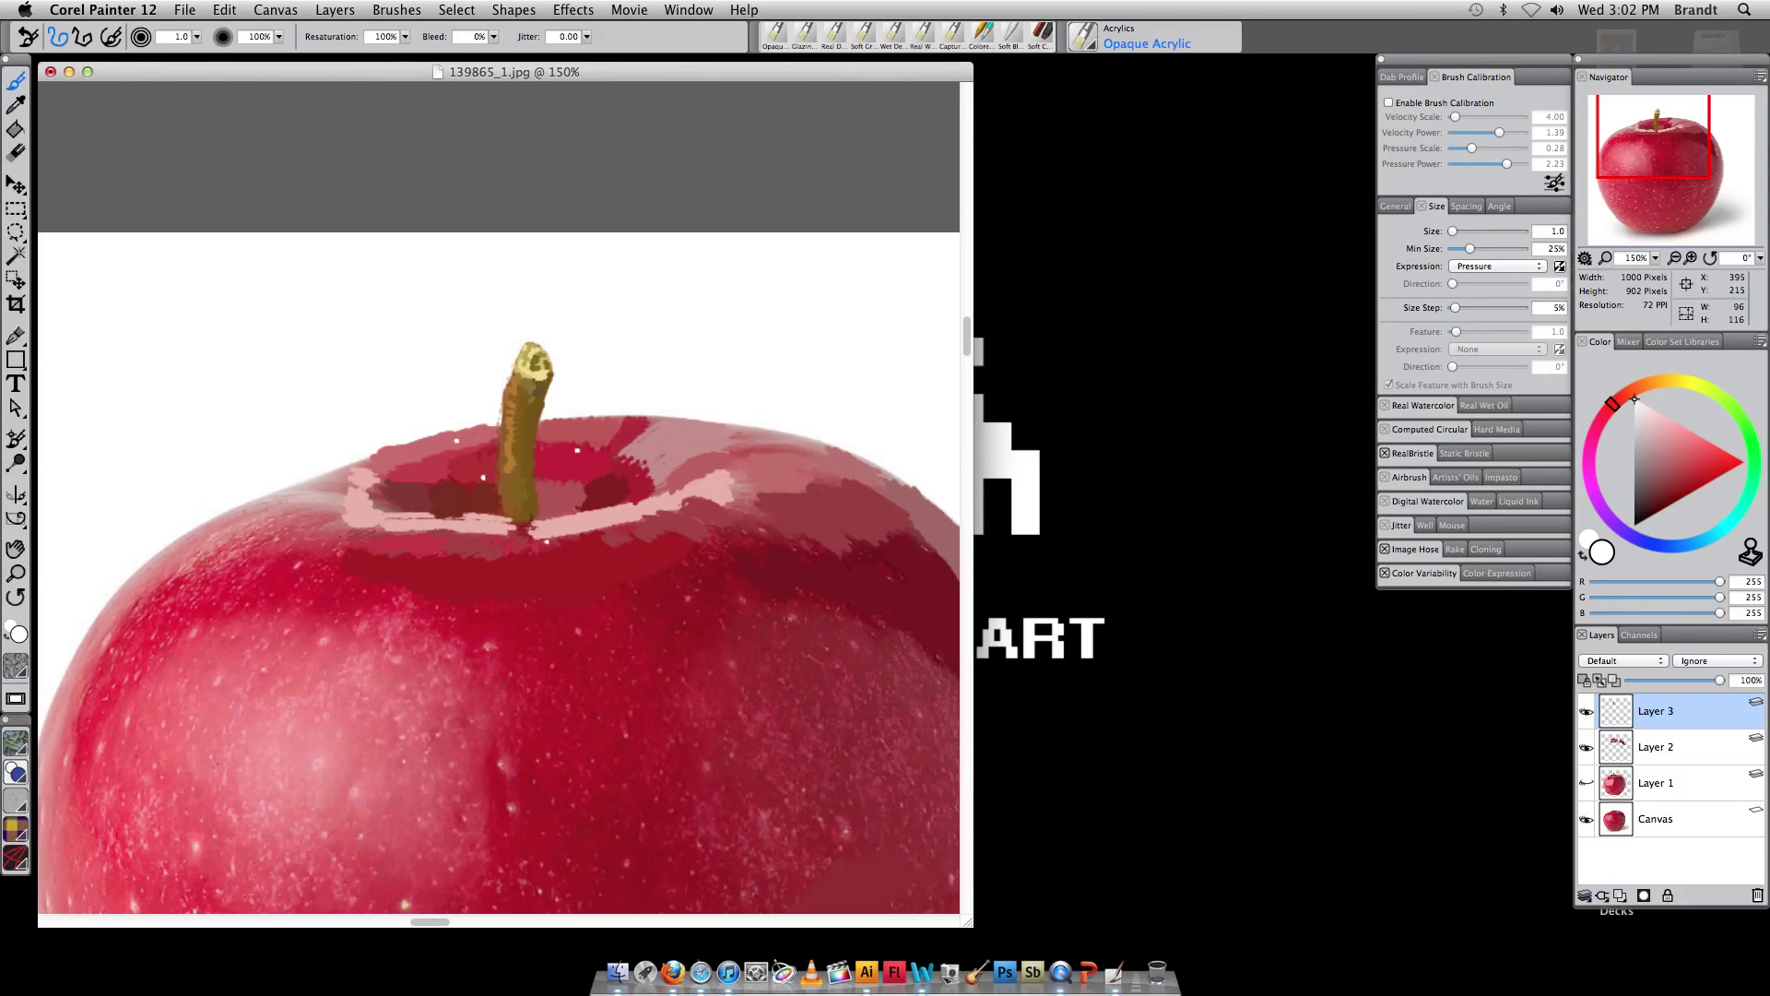
Zoom in with the Magnifier around the olive-gold stem, then return to the Brush
{"action": "key", "text": "m"}
{"action": "left_click_drag", "start_coordinate": [429, 333], "coordinate": [642, 518]}
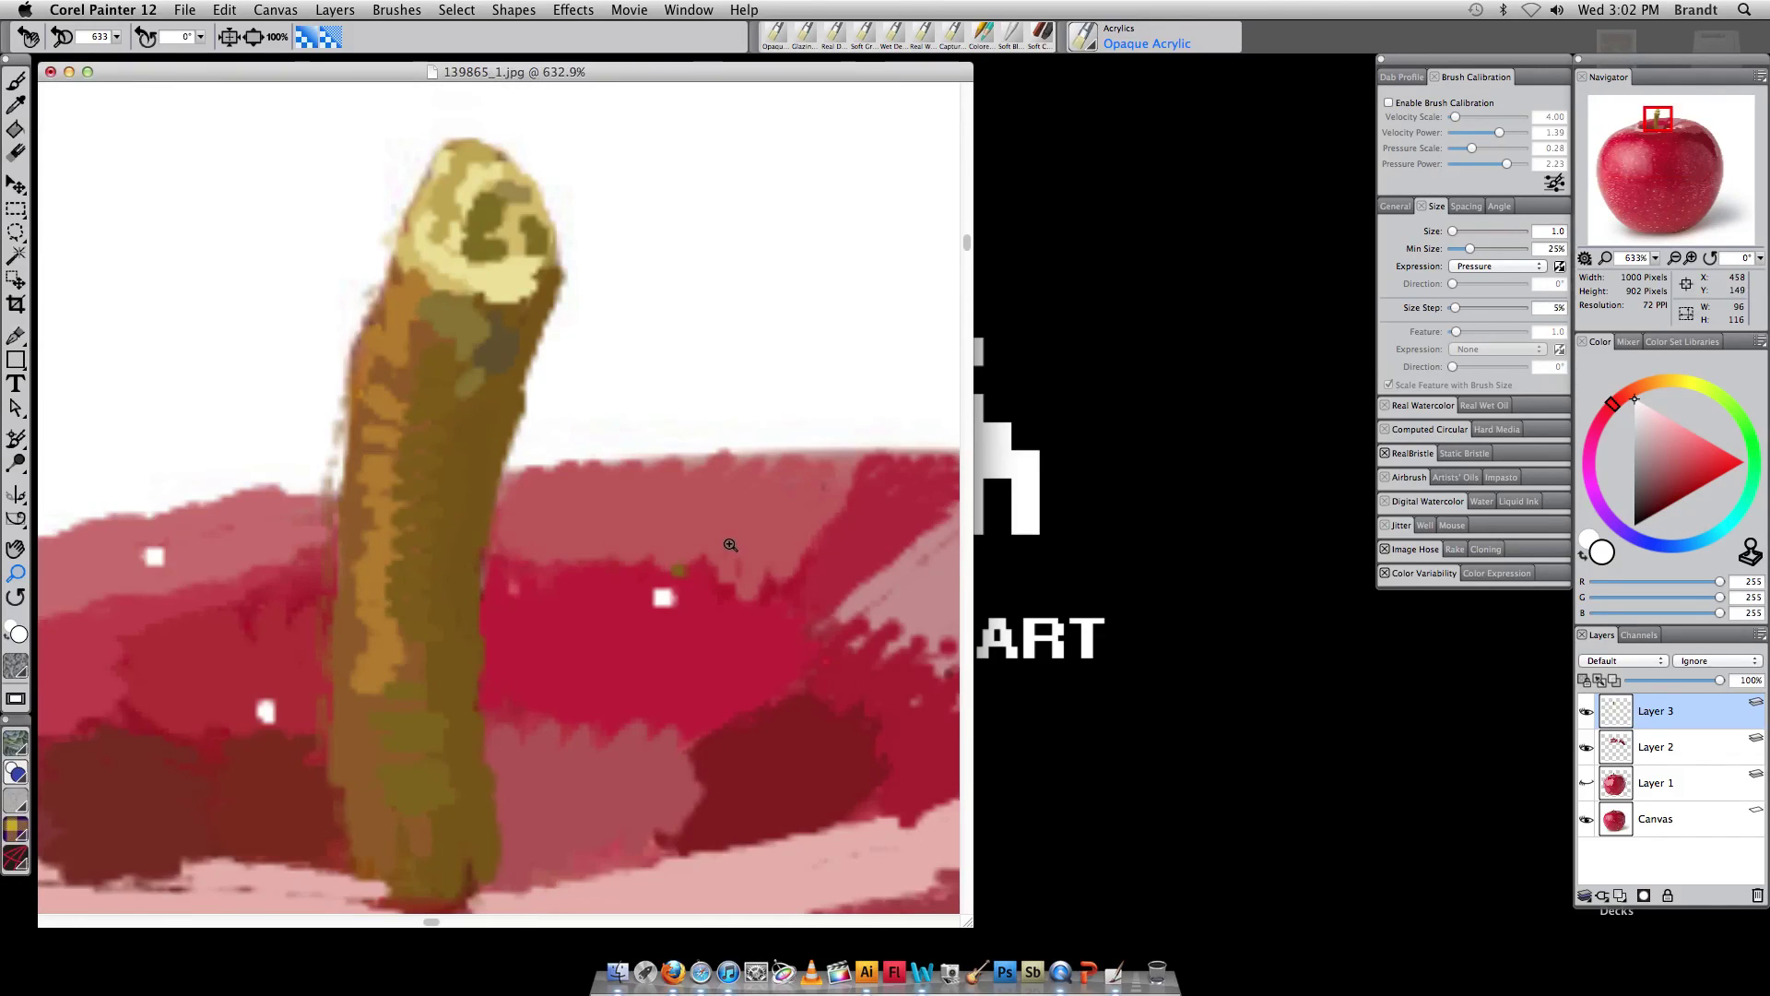
{"action": "key", "text": "b"}
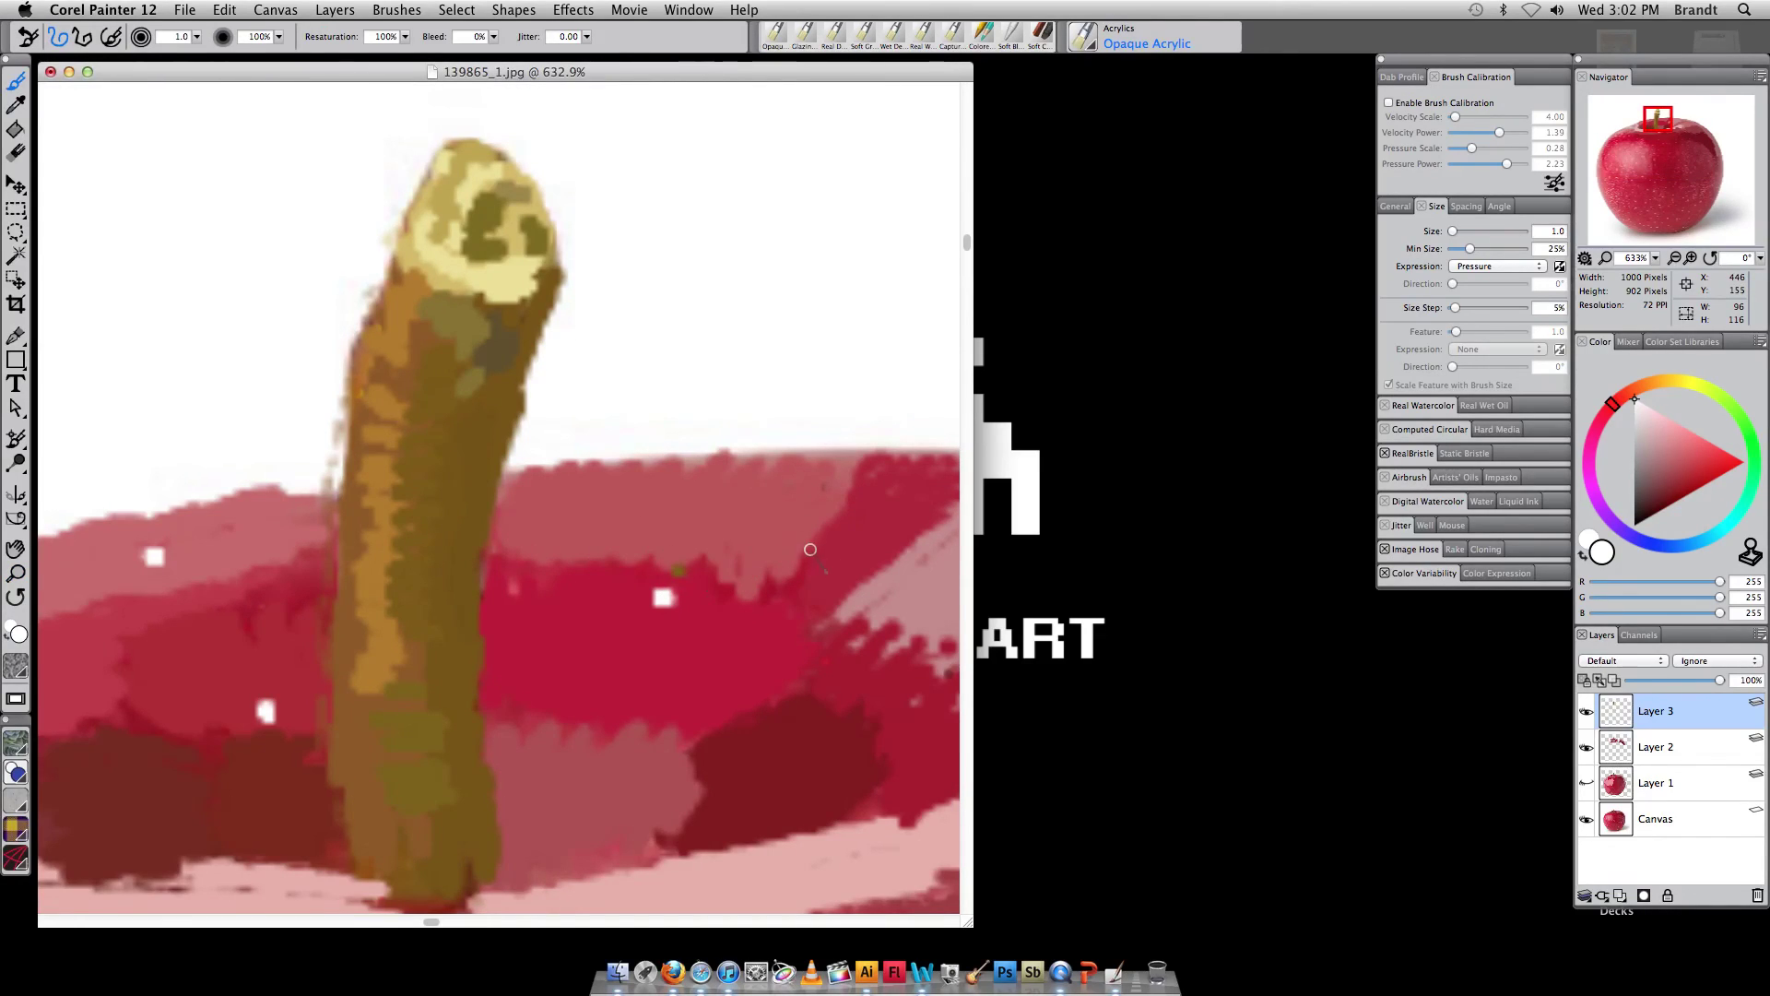